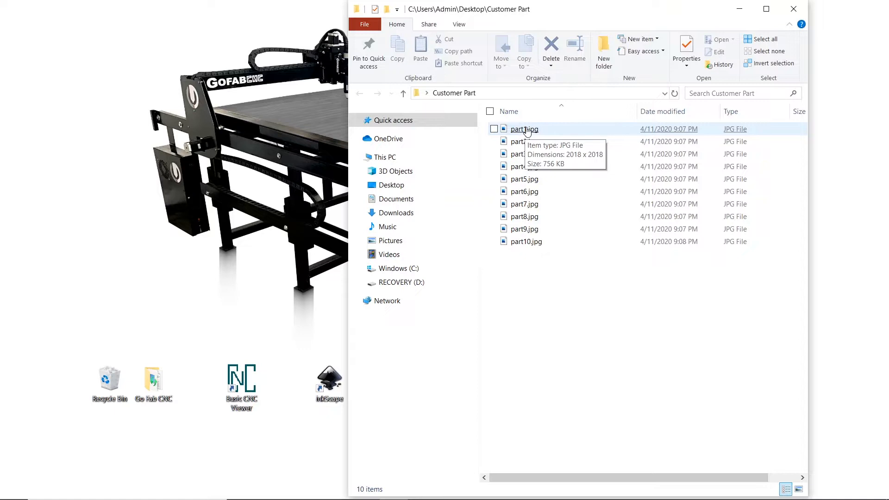
- Open part1.jpg from the Customer Part folder in the Photos viewer
{"action": "double_click", "coordinate": [526, 130]}
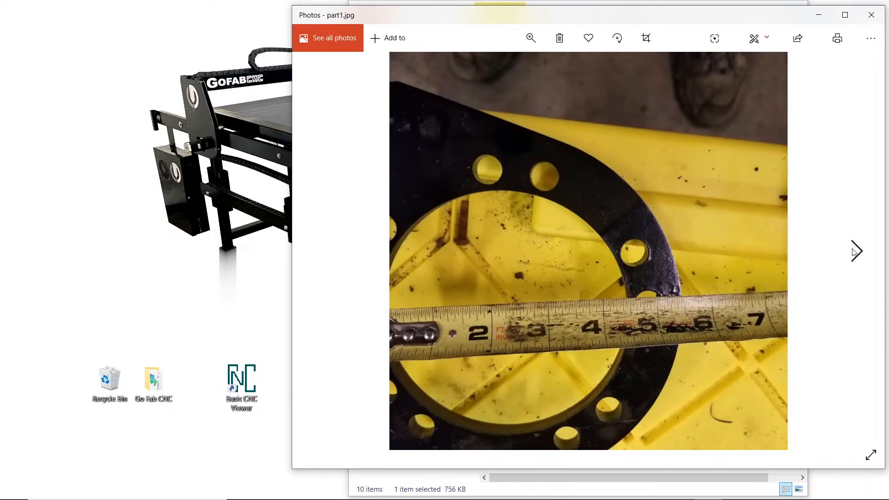
- Move the Photos window left and page forward through the part photos to part9.jpg
{"action": "left_click_drag", "start_coordinate": [646, 21], "coordinate": [506, 32]}
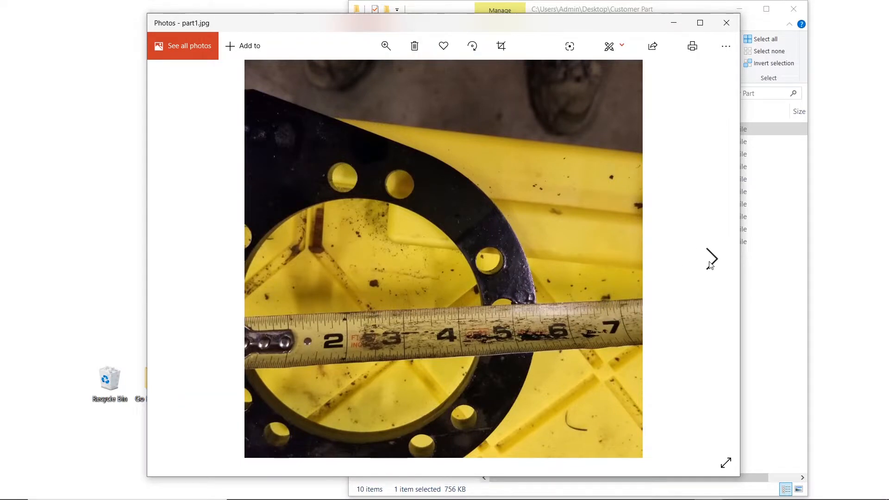
{"action": "left_click", "coordinate": [710, 259]}
{"action": "left_click", "coordinate": [711, 259]}
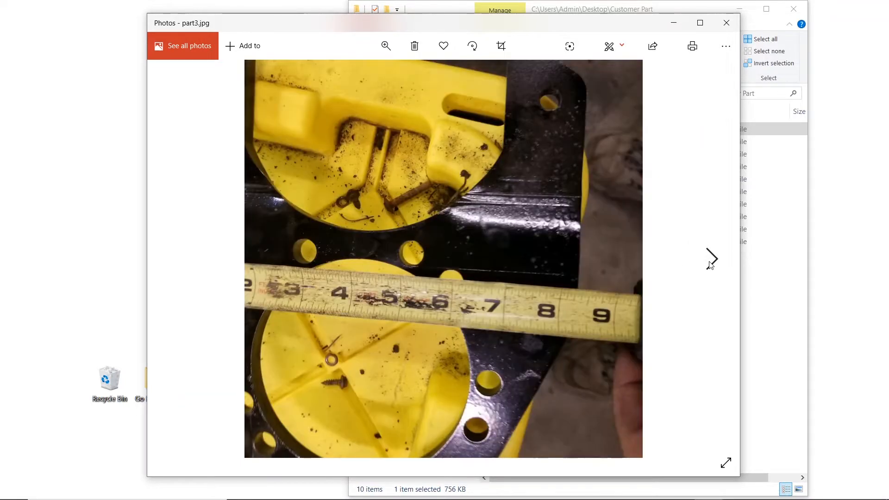
{"action": "left_click", "coordinate": [710, 262]}
{"action": "left_click", "coordinate": [710, 262]}
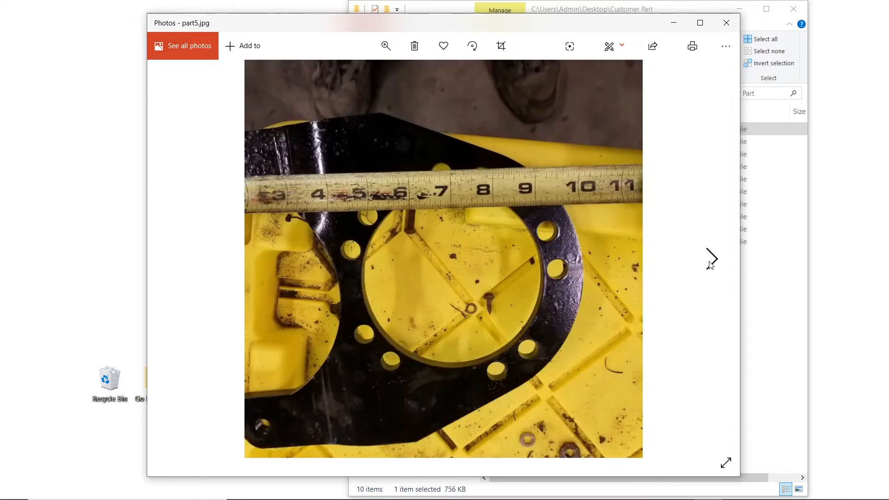
{"action": "left_click", "coordinate": [710, 262]}
{"action": "left_click", "coordinate": [710, 262]}
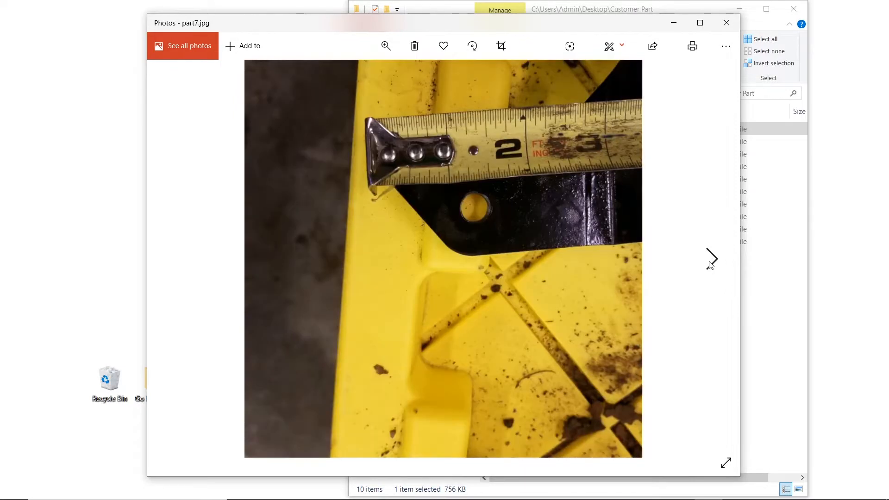
{"action": "left_click", "coordinate": [710, 262]}
{"action": "left_click", "coordinate": [710, 262]}
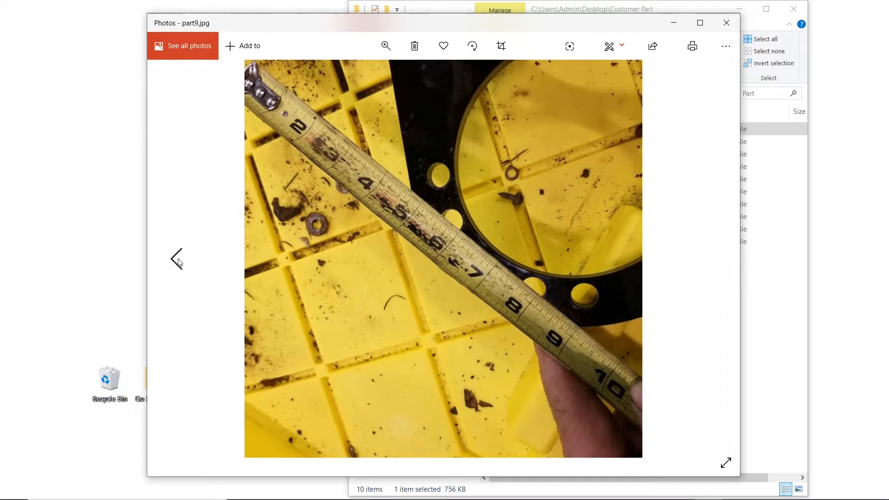
- Rotate part4.jpg by 90°, then step back to part3.jpg
{"action": "left_click", "coordinate": [177, 260]}
{"action": "left_click", "coordinate": [177, 259]}
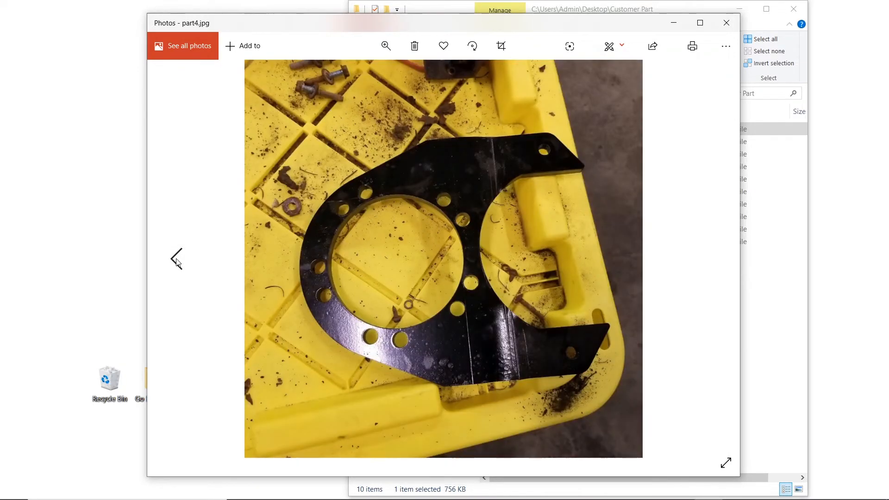
{"action": "left_click", "coordinate": [177, 259]}
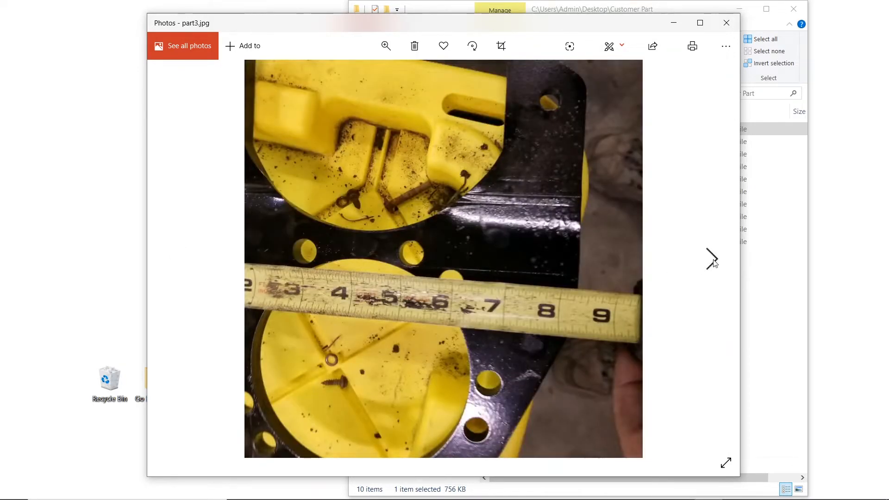
{"action": "left_click", "coordinate": [712, 261]}
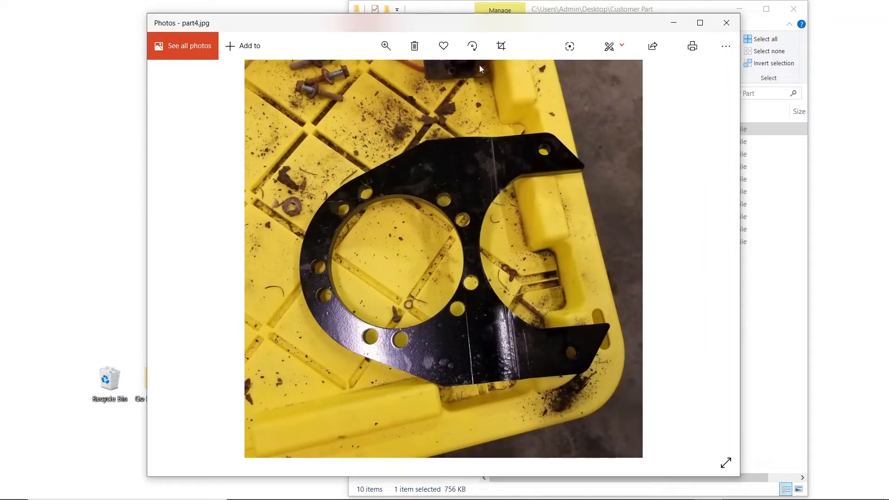
{"action": "left_click", "coordinate": [474, 45]}
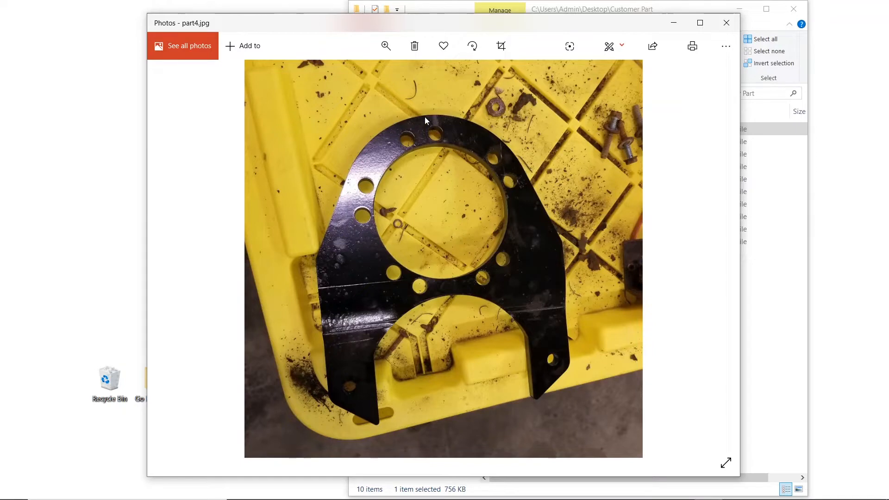
{"action": "left_click", "coordinate": [177, 260]}
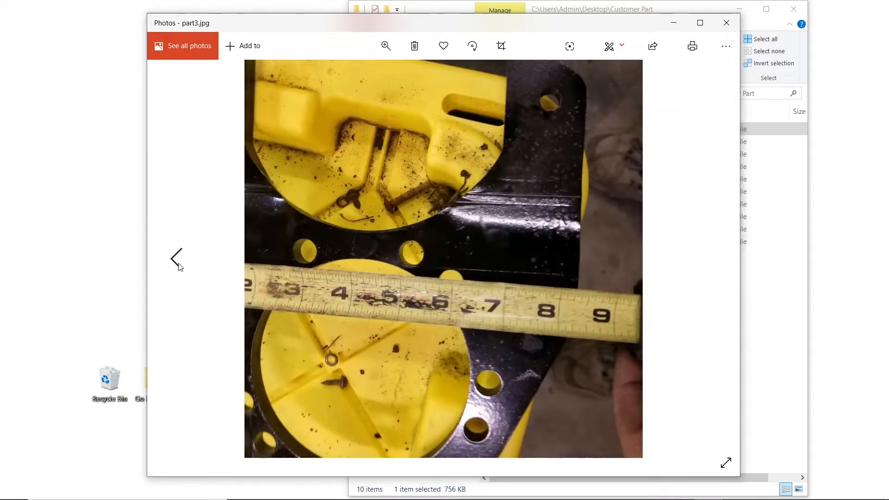
- Rotate part3.jpg a half turn, then step back to part1.jpg
{"action": "left_click", "coordinate": [473, 46]}
{"action": "left_click", "coordinate": [473, 46]}
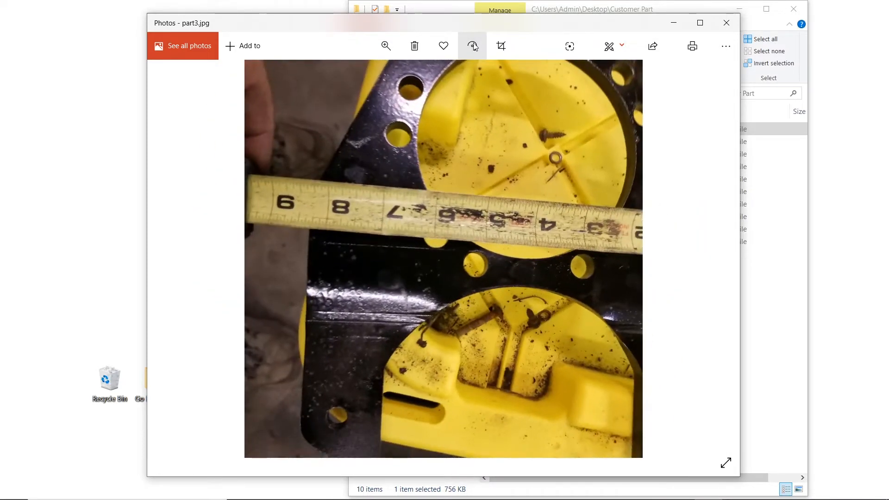
{"action": "left_click", "coordinate": [178, 259]}
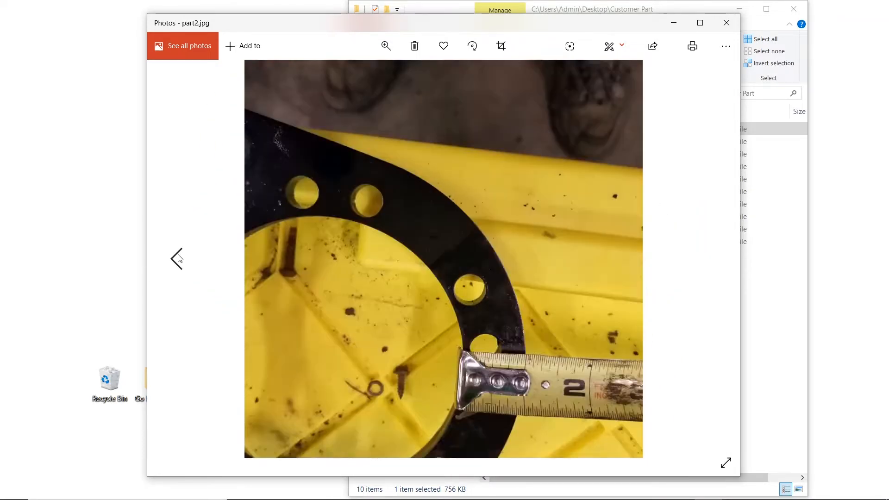
{"action": "left_click", "coordinate": [179, 259]}
{"action": "left_click", "coordinate": [179, 258]}
{"action": "left_click", "coordinate": [179, 258]}
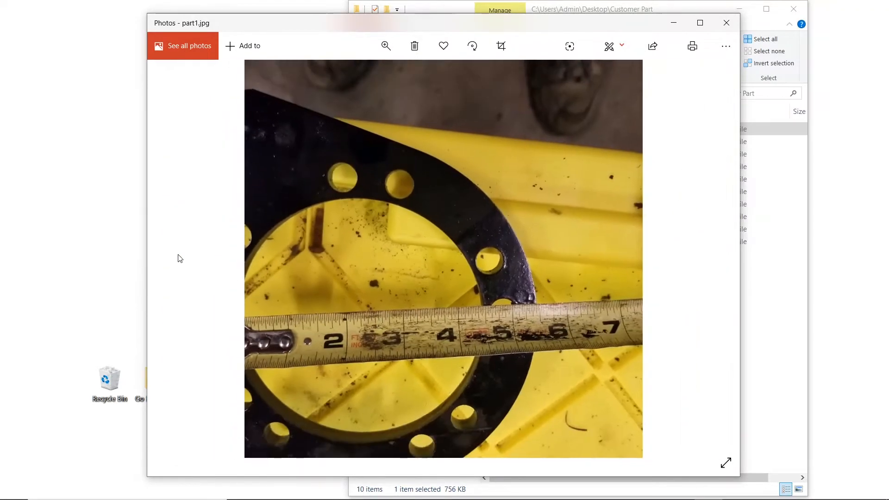
- Rotate part1.jpg and part2.jpg three quarter turns each
{"action": "left_click", "coordinate": [473, 46]}
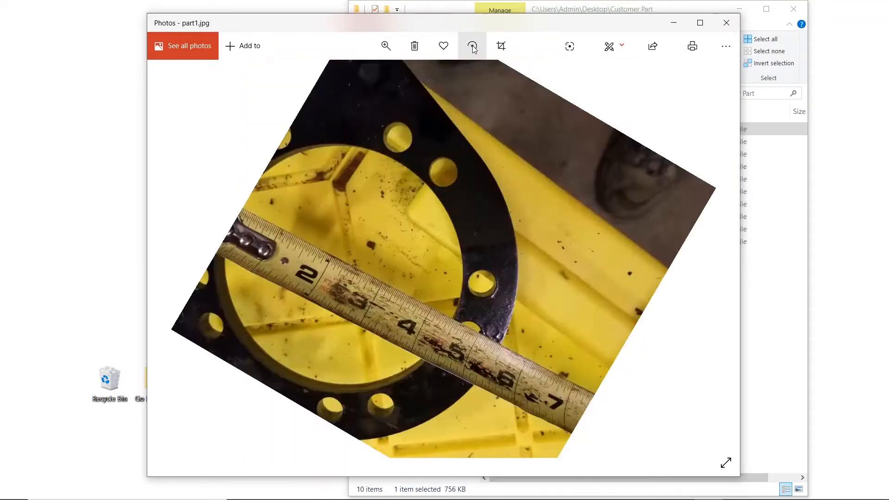
{"action": "left_click", "coordinate": [473, 46]}
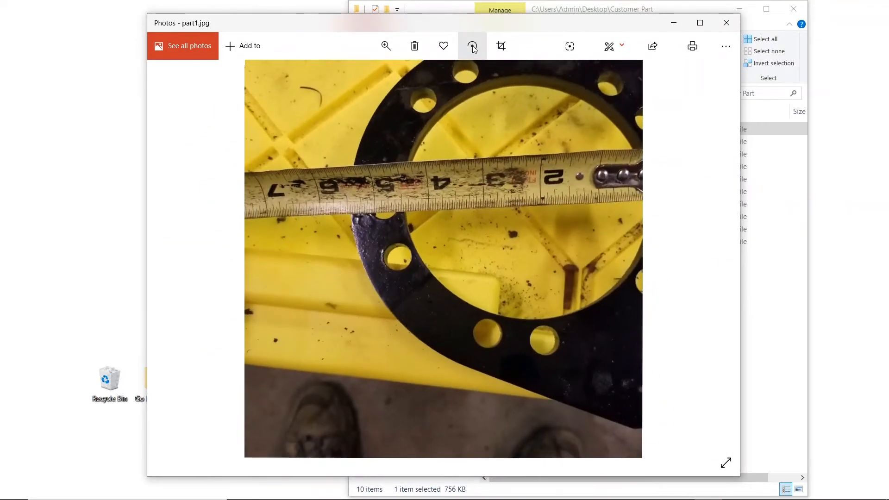
{"action": "left_click", "coordinate": [473, 46]}
{"action": "left_click", "coordinate": [709, 261]}
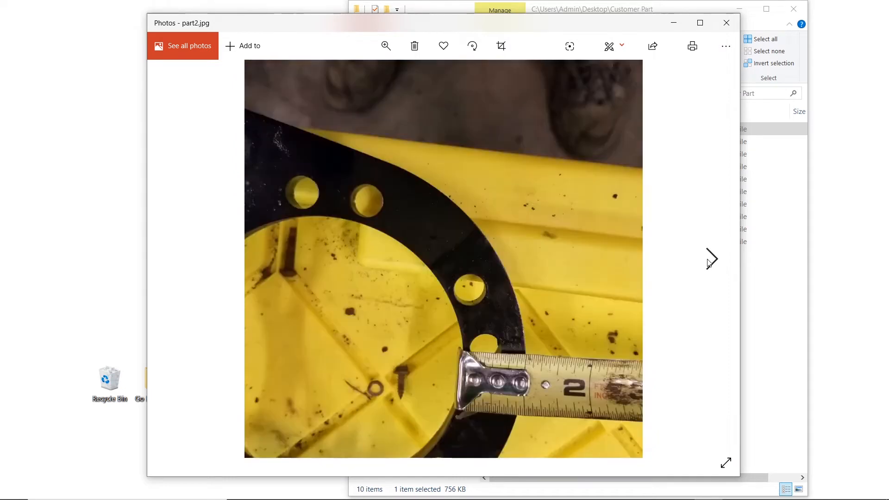
{"action": "left_click", "coordinate": [473, 46]}
{"action": "left_click", "coordinate": [474, 47]}
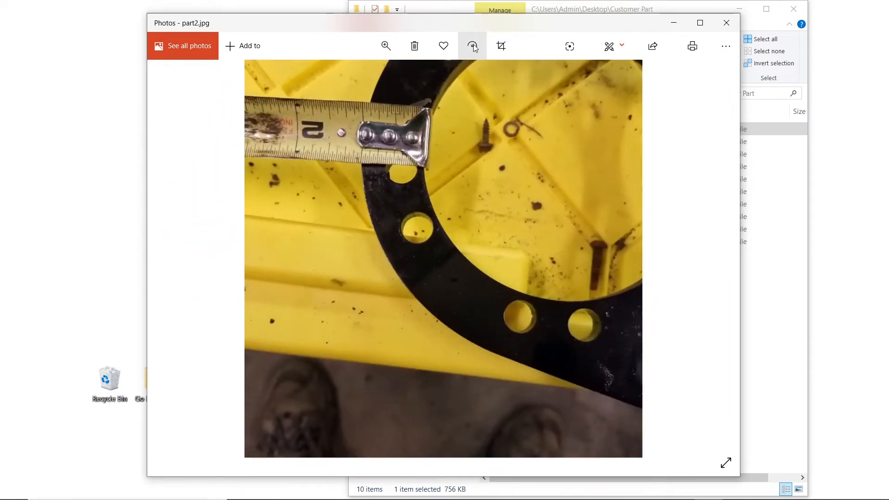
{"action": "left_click", "coordinate": [473, 46]}
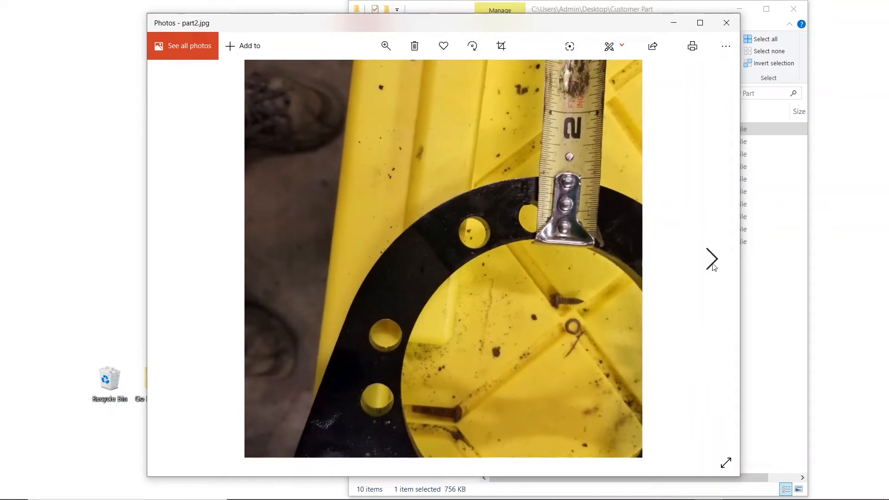
- Rotate part5.jpg three quarter turns
{"action": "left_click", "coordinate": [712, 265]}
{"action": "left_click", "coordinate": [711, 258]}
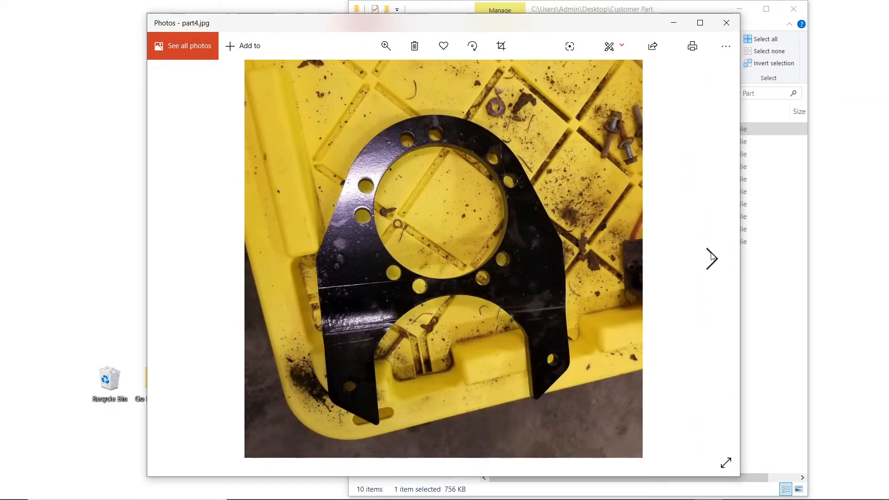
{"action": "left_click", "coordinate": [711, 258]}
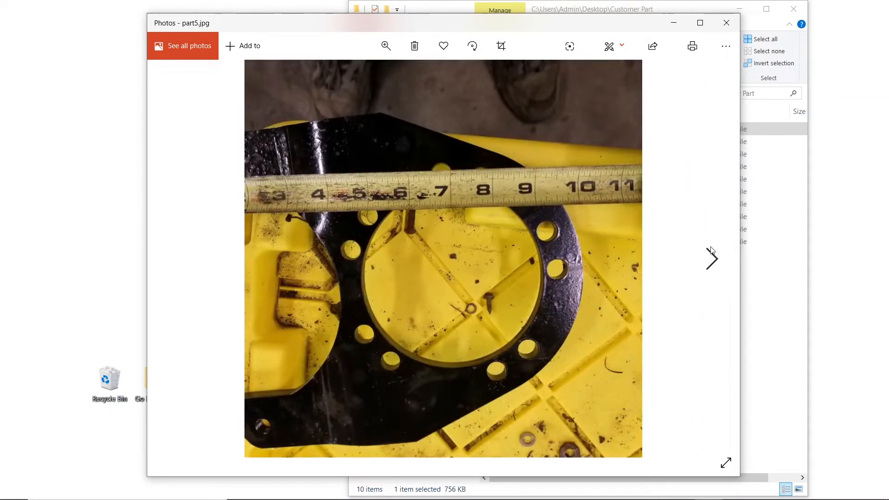
{"action": "left_click", "coordinate": [471, 48]}
{"action": "left_click", "coordinate": [472, 46]}
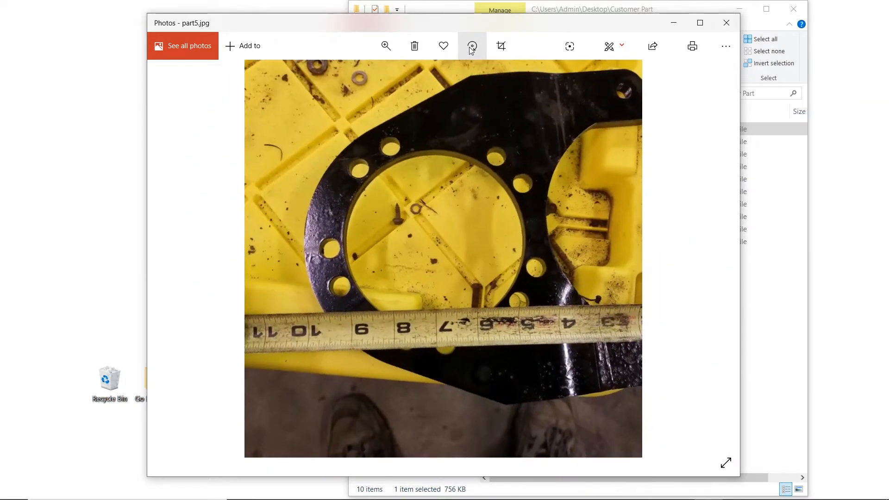
{"action": "left_click", "coordinate": [472, 47]}
- Rotate part6.jpg a half turn so the tape is horizontal, and part7.jpg three quarter turns
{"action": "left_click", "coordinate": [711, 259]}
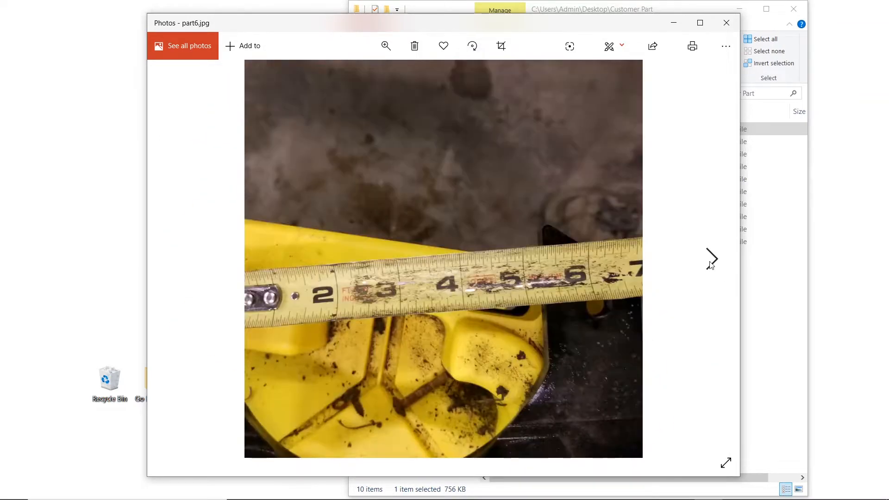
{"action": "left_click", "coordinate": [472, 46]}
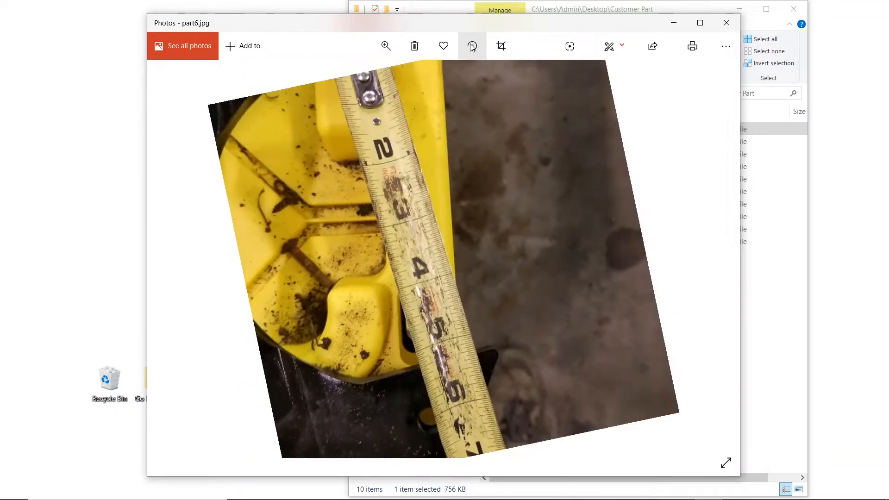
{"action": "left_click", "coordinate": [472, 46]}
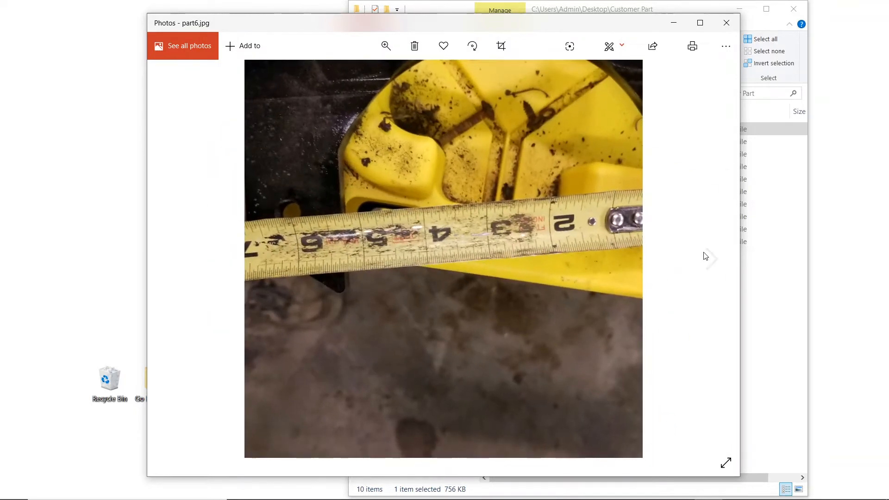
{"action": "left_click", "coordinate": [711, 258]}
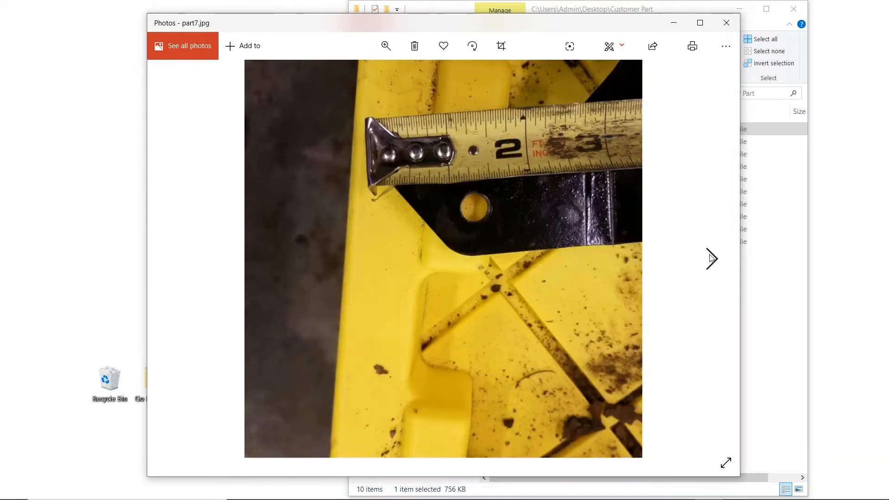
{"action": "left_click", "coordinate": [473, 46]}
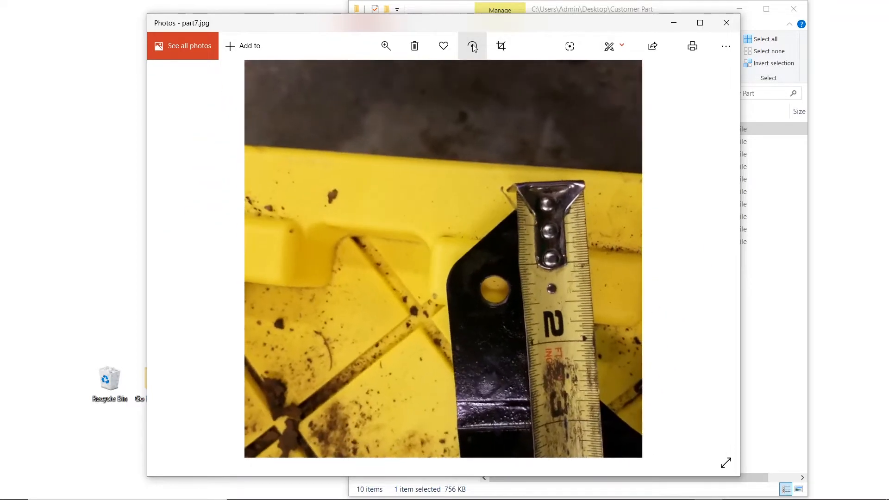
{"action": "left_click", "coordinate": [473, 46]}
{"action": "left_click", "coordinate": [473, 46]}
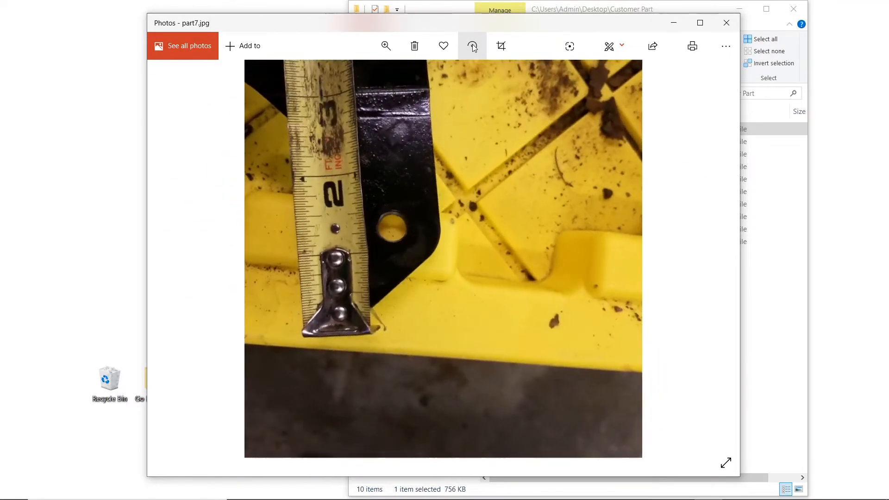
- Rotate part8.jpg and part9.jpg a half turn each
{"action": "left_click", "coordinate": [714, 260]}
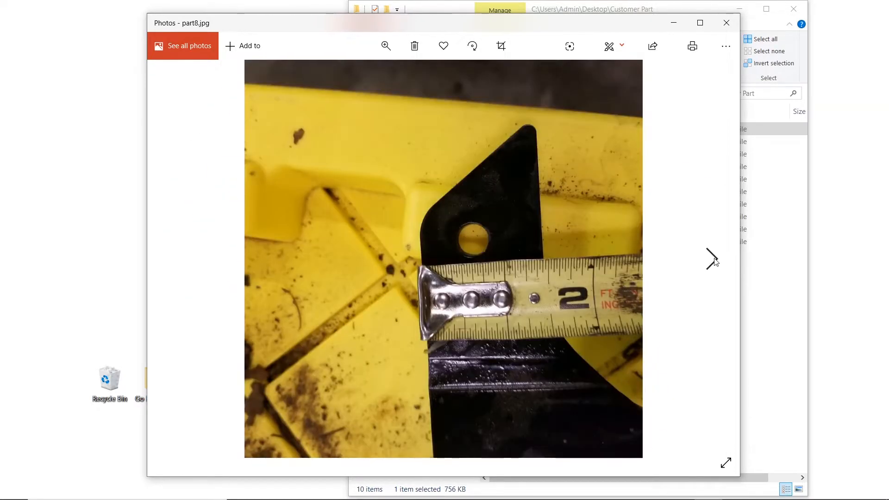
{"action": "left_click", "coordinate": [473, 46]}
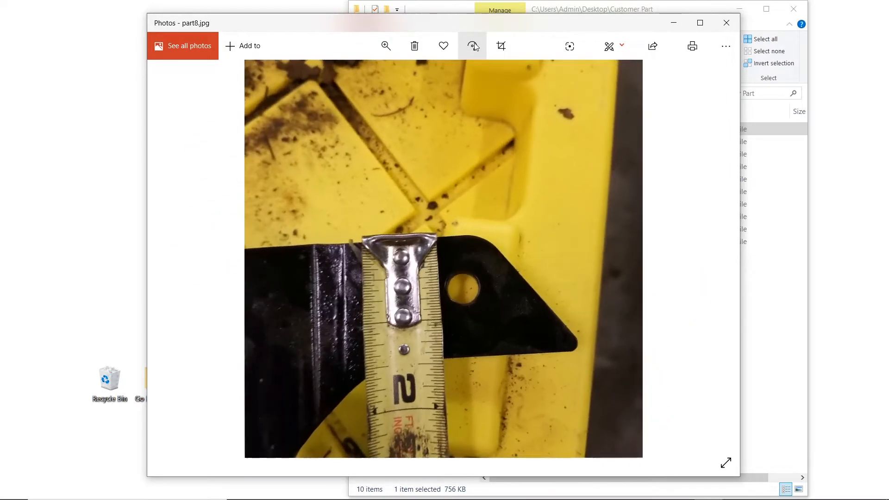
{"action": "left_click", "coordinate": [473, 47]}
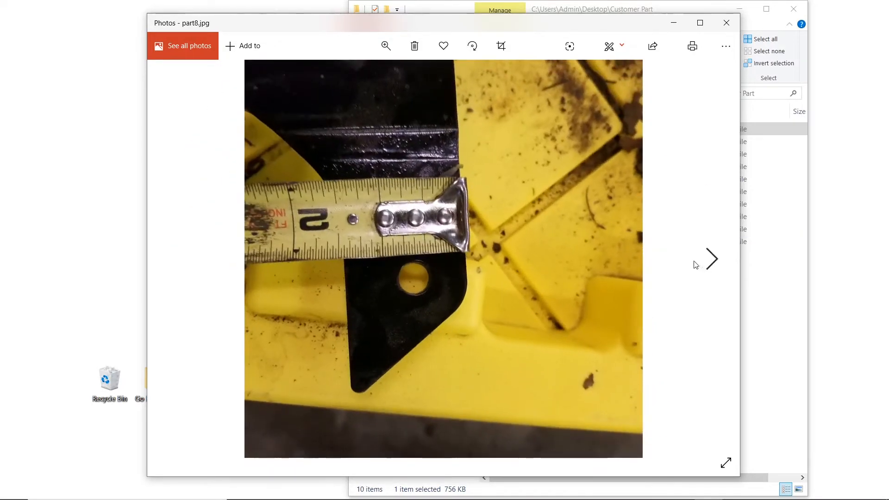
{"action": "left_click", "coordinate": [711, 259]}
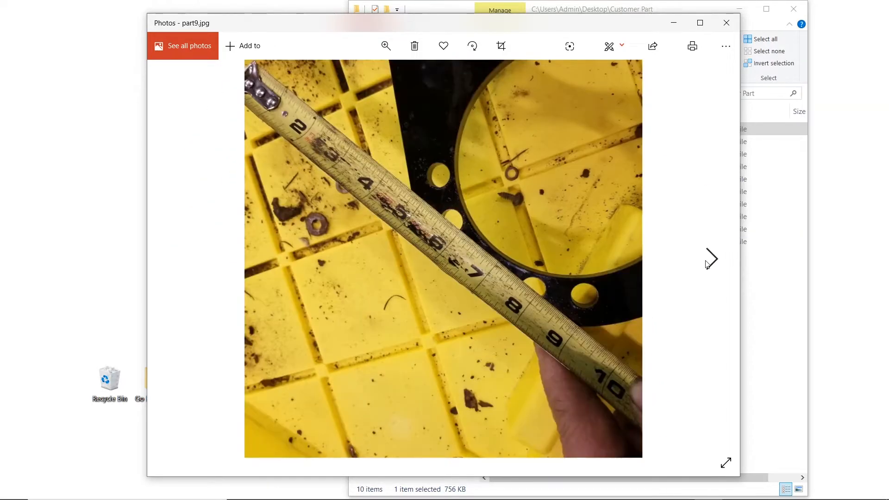
{"action": "left_click", "coordinate": [463, 46]}
{"action": "left_click", "coordinate": [463, 47]}
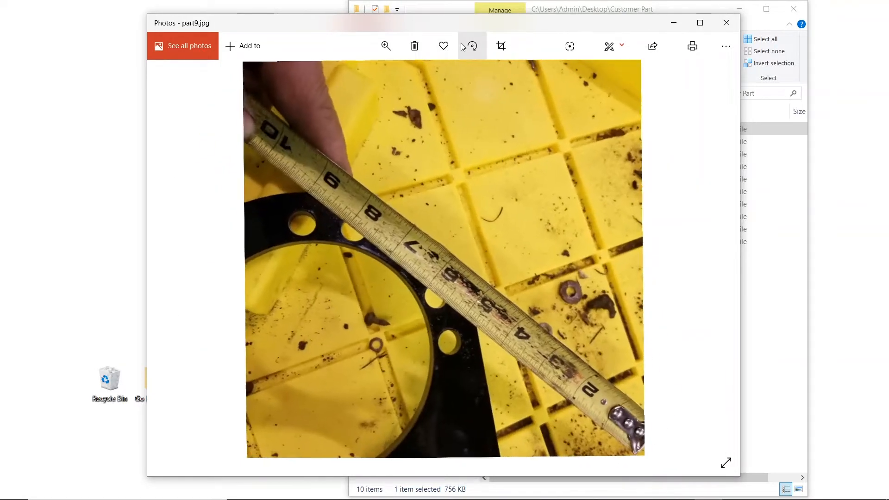
- Rotate part10.jpg three quarter turns
{"action": "left_click", "coordinate": [714, 260]}
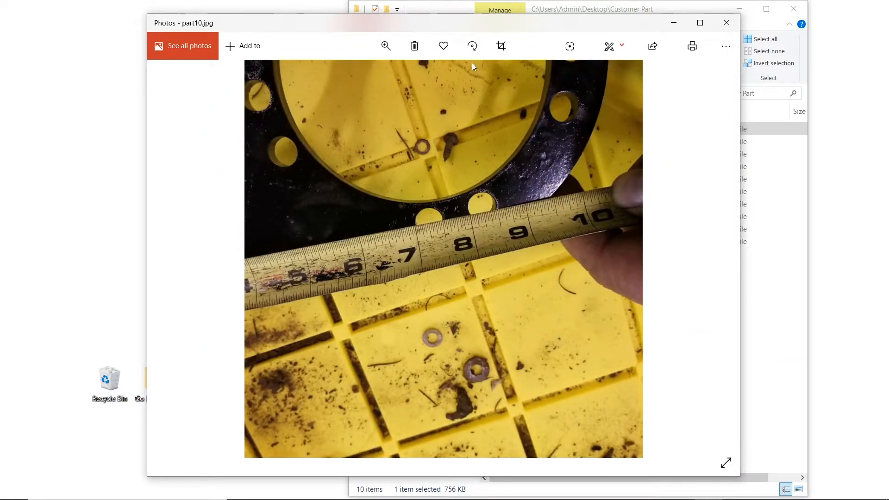
{"action": "left_click", "coordinate": [472, 49]}
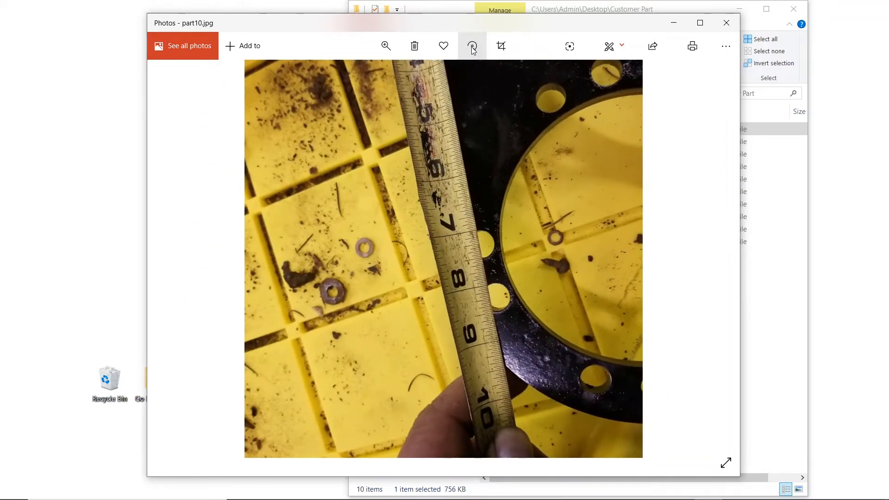
{"action": "left_click", "coordinate": [472, 48]}
{"action": "left_click", "coordinate": [472, 48]}
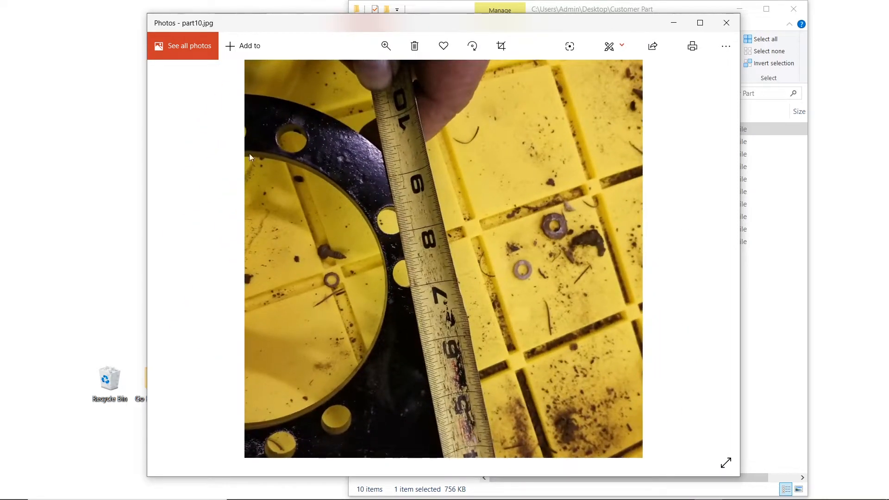
- Step back through the photos to part4.jpg
{"action": "left_click", "coordinate": [176, 259]}
{"action": "left_click", "coordinate": [176, 259]}
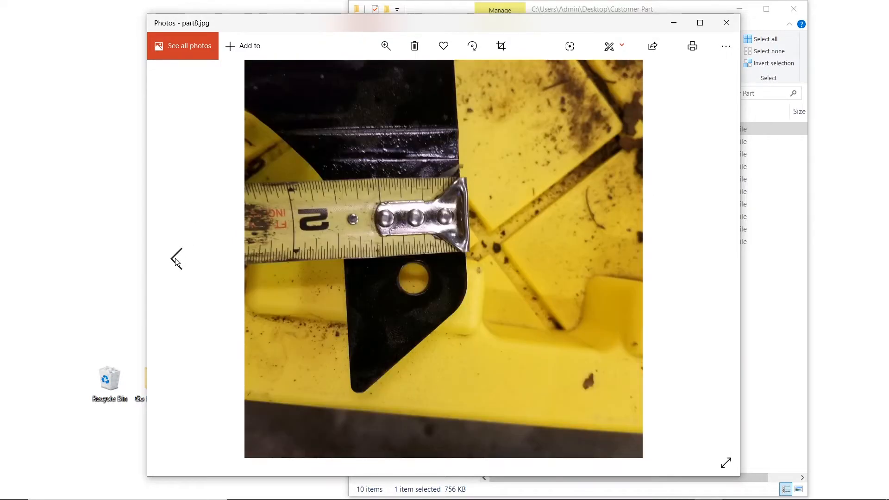
{"action": "left_click", "coordinate": [176, 259]}
{"action": "left_click", "coordinate": [176, 260]}
{"action": "left_click", "coordinate": [176, 260]}
{"action": "left_click", "coordinate": [176, 259]}
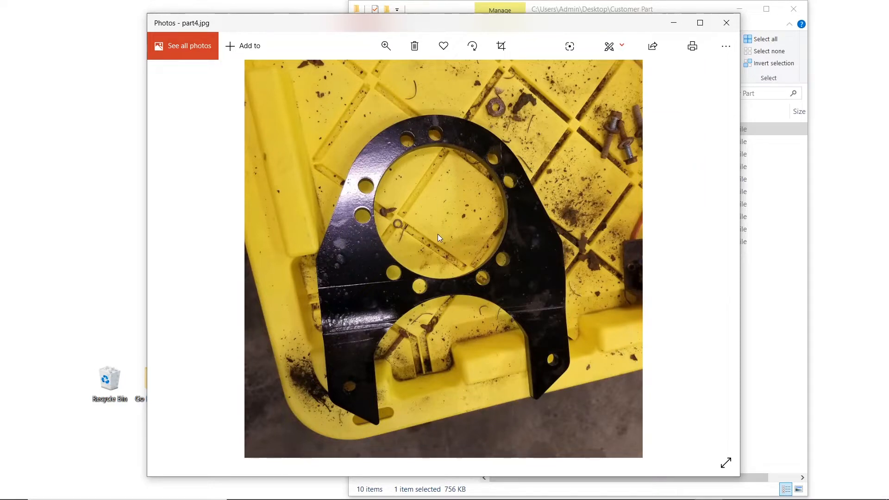
- Browse back to part1.jpg, then forward through the photos toward part5.jpg
{"action": "left_click", "coordinate": [179, 262]}
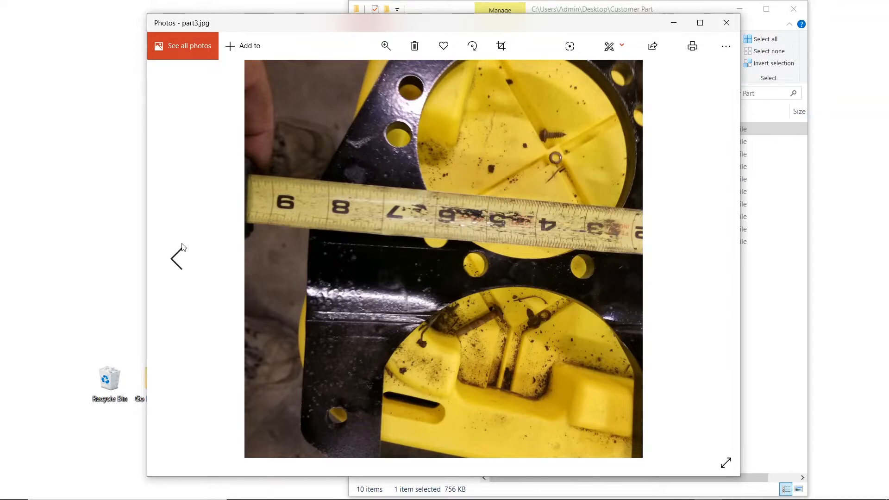
{"action": "left_click", "coordinate": [179, 256]}
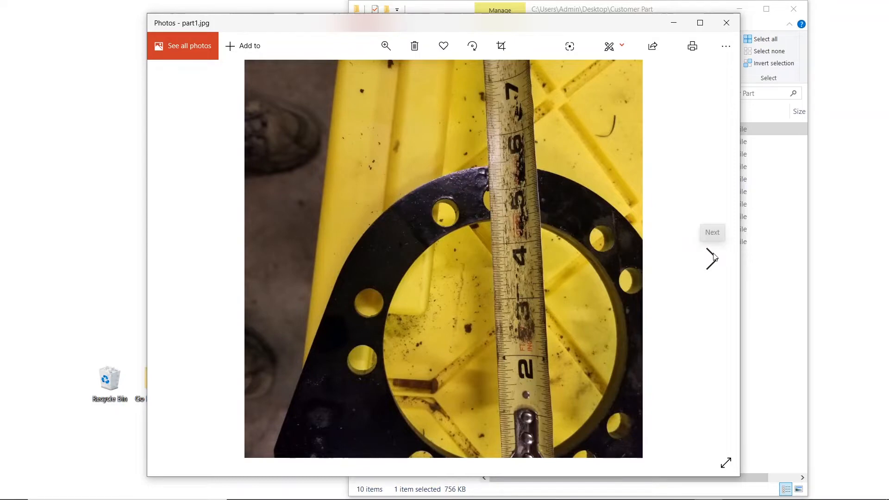
{"action": "left_click", "coordinate": [712, 258]}
{"action": "left_click", "coordinate": [713, 258]}
{"action": "left_click", "coordinate": [713, 258]}
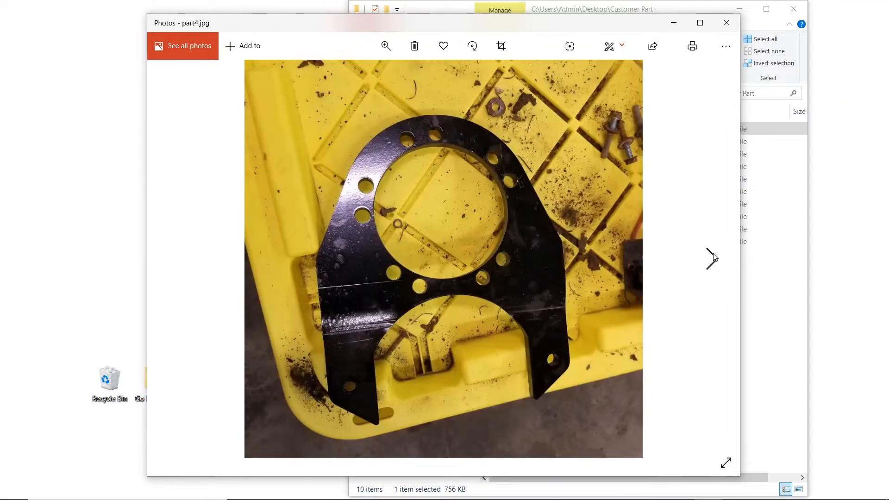
{"action": "left_click", "coordinate": [713, 258]}
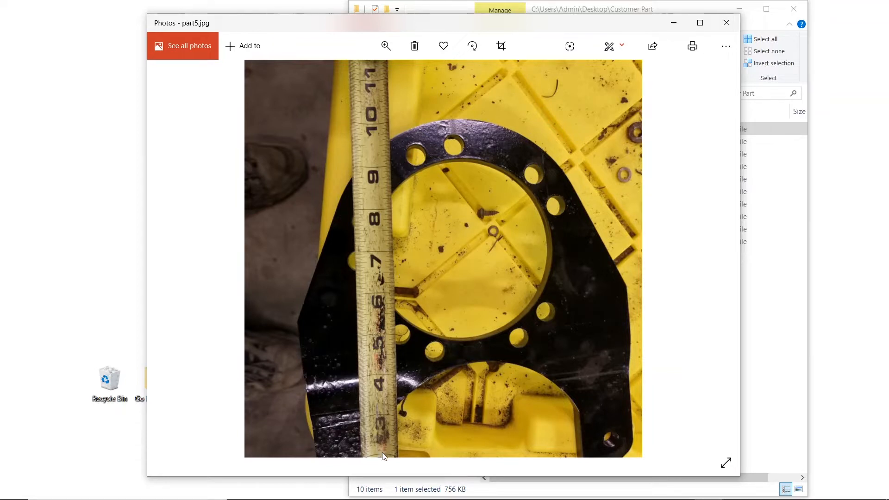
- Close Photos and the Customer Part folder, then launch Inkscape from its desktop shortcut
{"action": "left_click", "coordinate": [675, 24]}
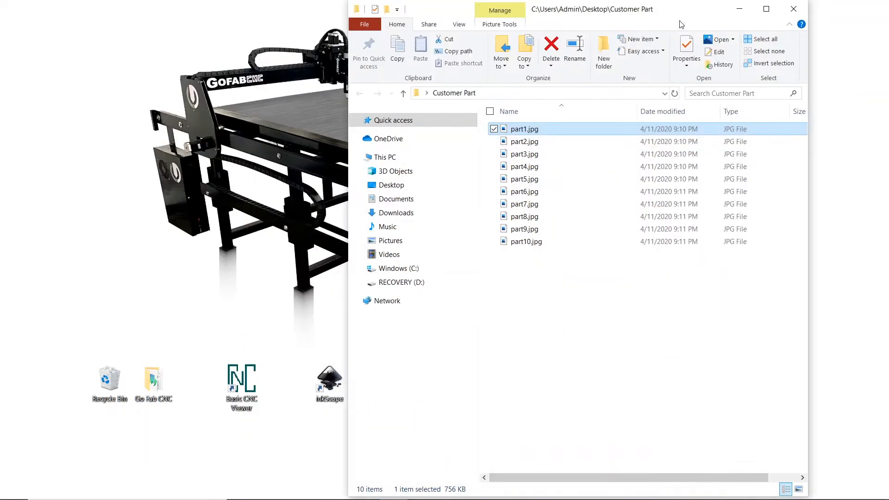
{"action": "left_click", "coordinate": [794, 10]}
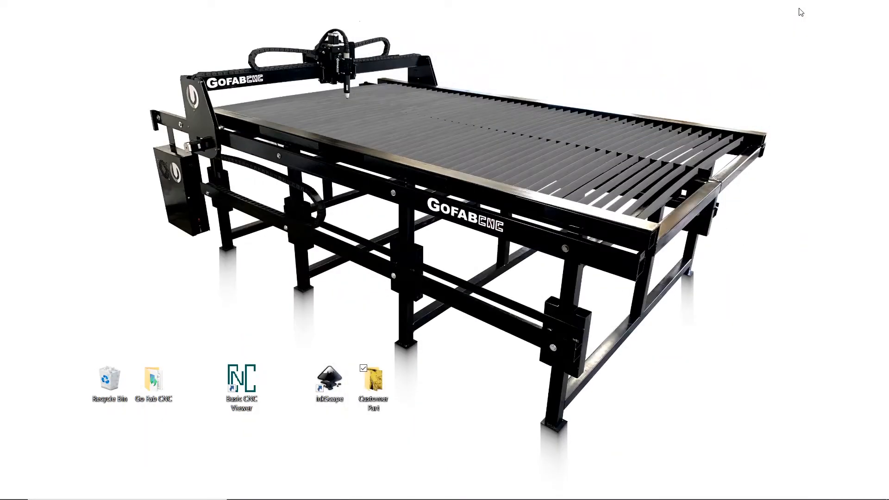
{"action": "left_click", "coordinate": [334, 385]}
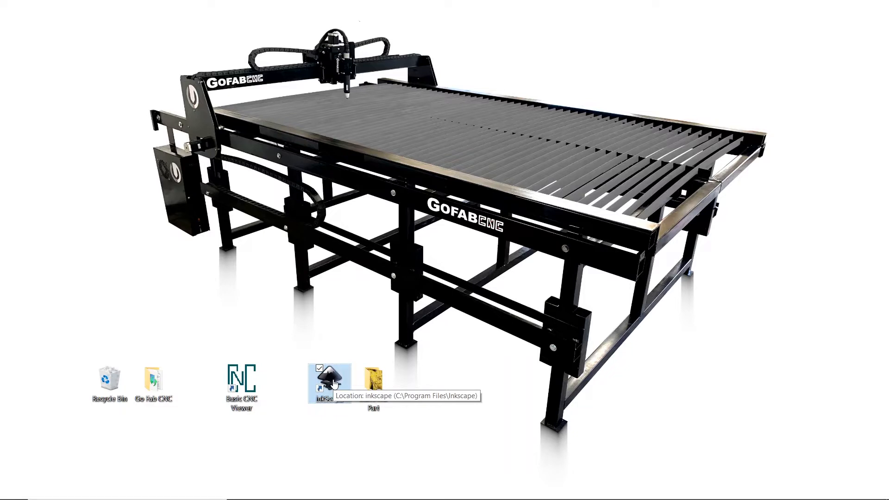
{"action": "double_click", "coordinate": [335, 384]}
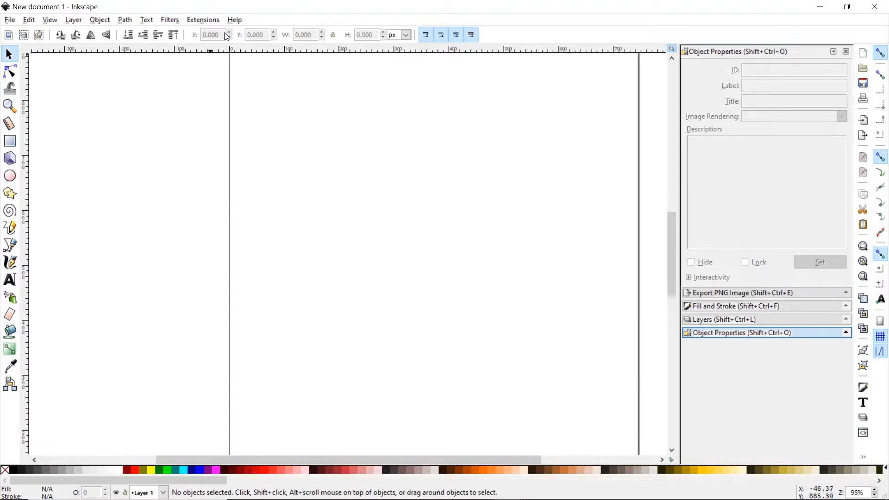
{"action": "left_click", "coordinate": [234, 22]}
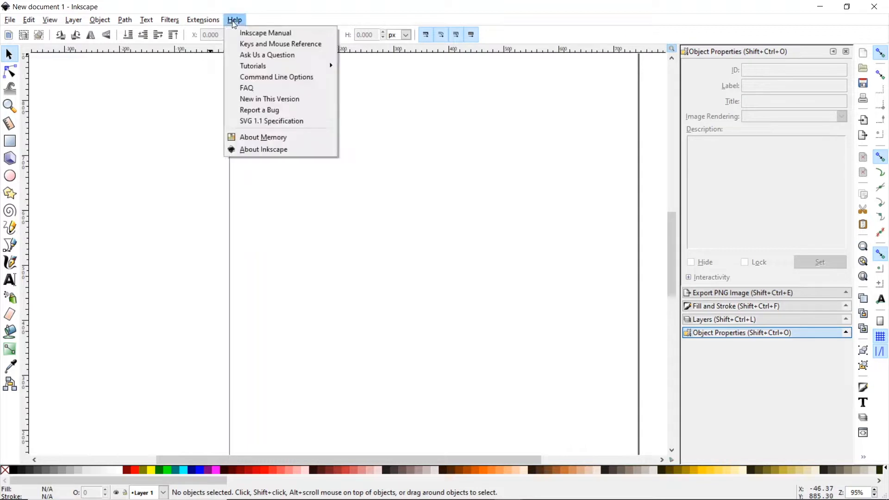
{"action": "left_click", "coordinate": [282, 148]}
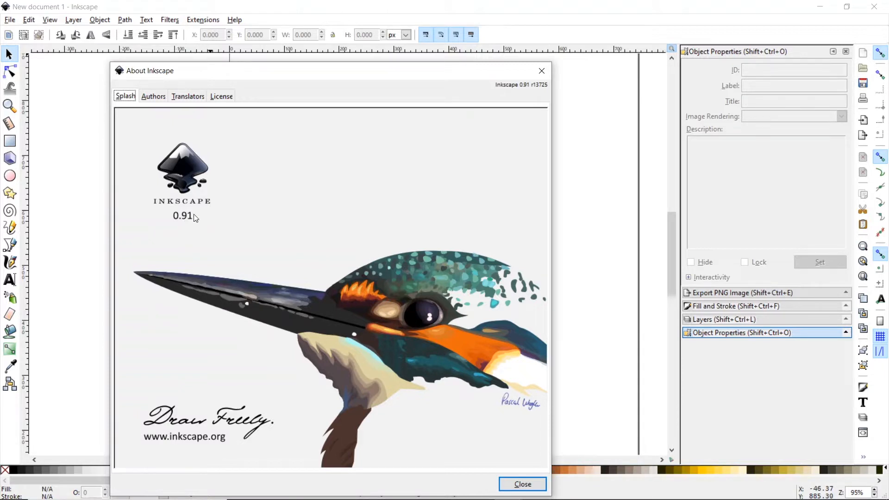
{"action": "left_click", "coordinate": [529, 483]}
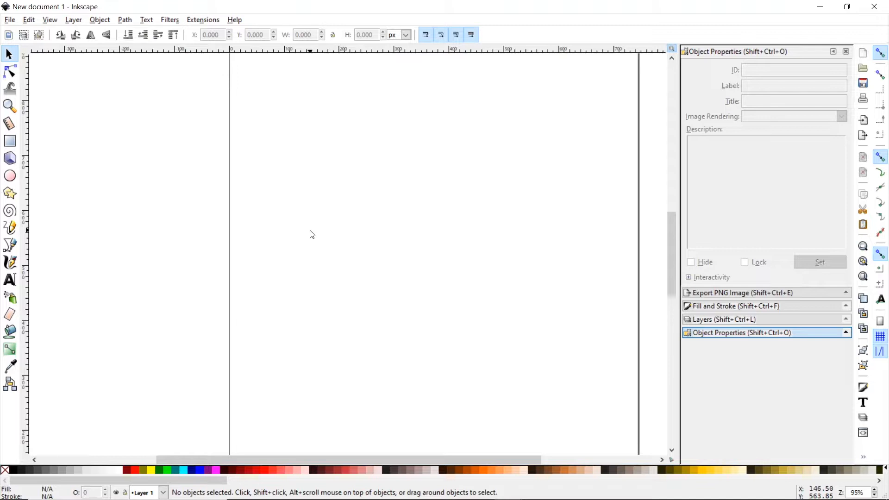
- Add a plasma tool definition from Gcodetools Tools library and park it top-left of the page
{"action": "left_click", "coordinate": [206, 18]}
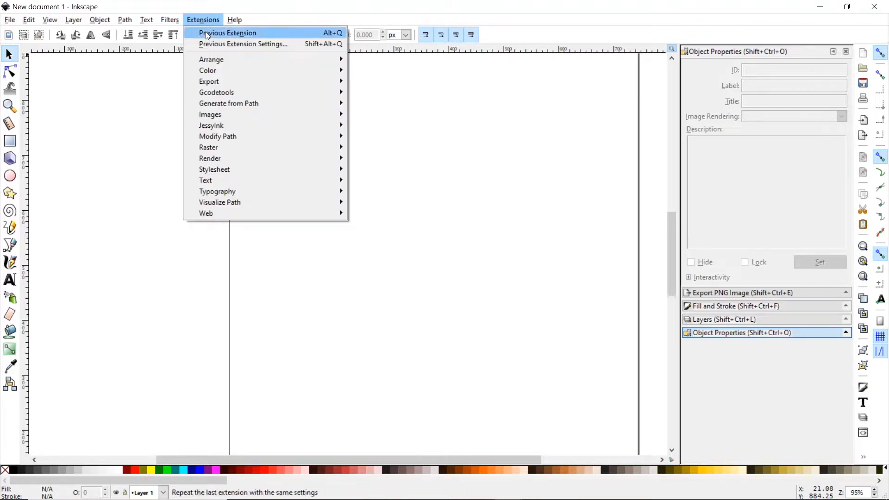
{"action": "mouse_move", "coordinate": [222, 95]}
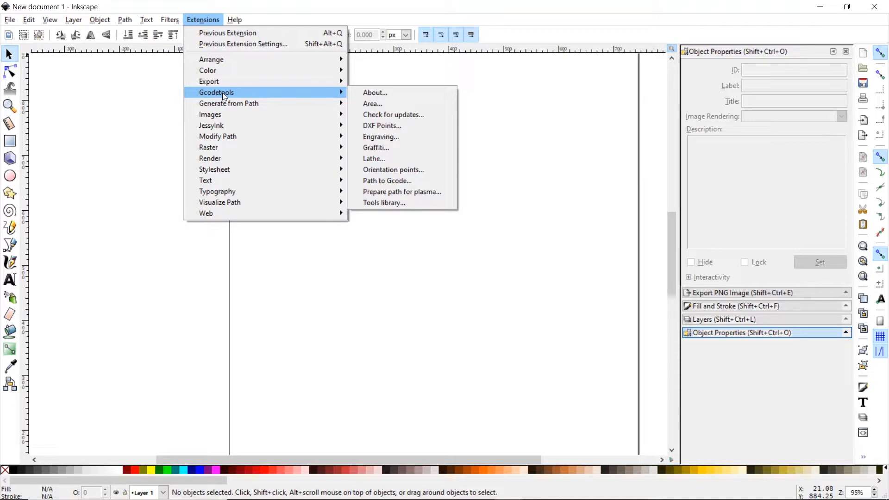
{"action": "left_click", "coordinate": [403, 203]}
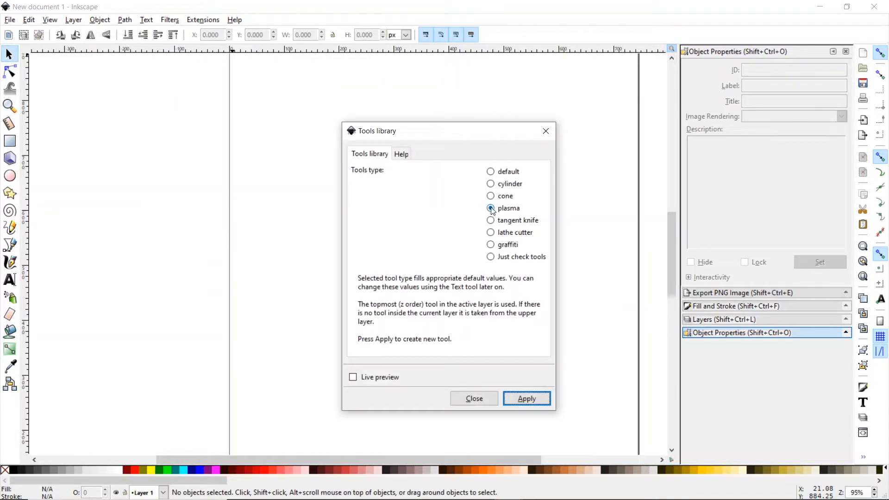
{"action": "left_click", "coordinate": [528, 401]}
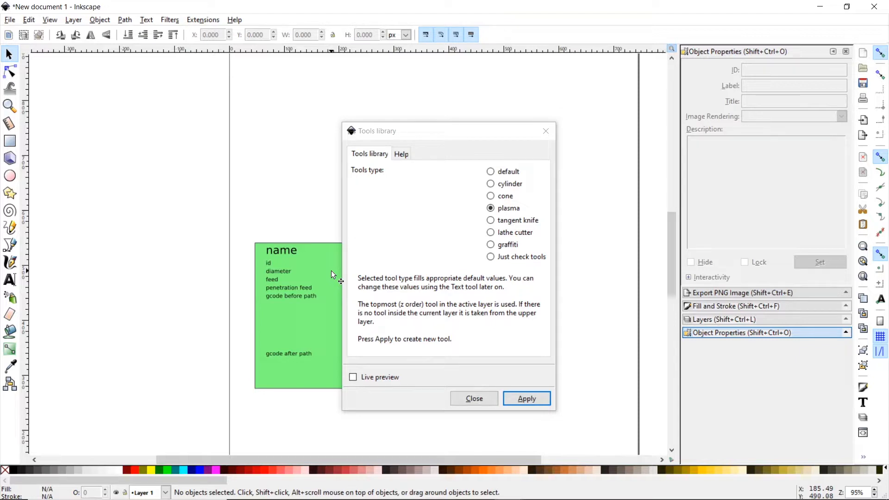
{"action": "left_click_drag", "start_coordinate": [332, 270], "coordinate": [379, 104]}
{"action": "left_click_drag", "start_coordinate": [435, 134], "coordinate": [510, 123]}
{"action": "left_click", "coordinate": [621, 121]}
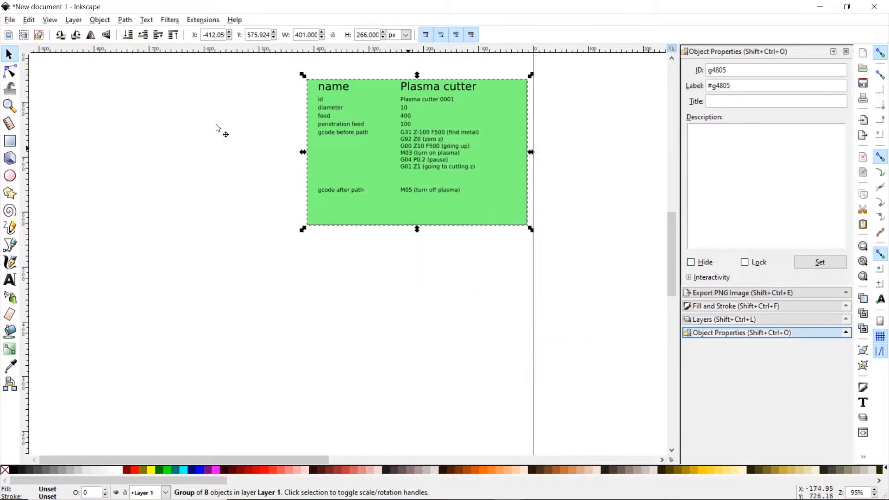
{"action": "left_click", "coordinate": [9, 109]}
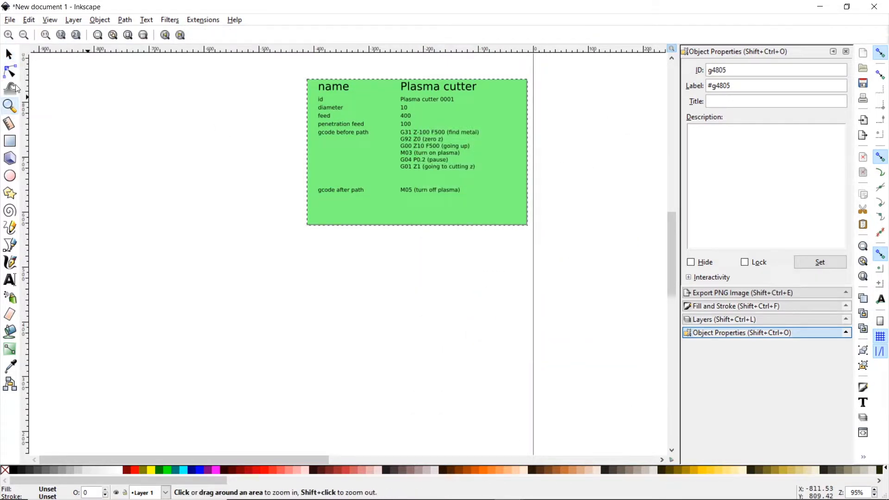
{"action": "left_click", "coordinate": [24, 40]}
{"action": "left_click", "coordinate": [23, 41]}
{"action": "left_click", "coordinate": [24, 41]}
{"action": "left_click", "coordinate": [23, 41]}
{"action": "left_click", "coordinate": [24, 41]}
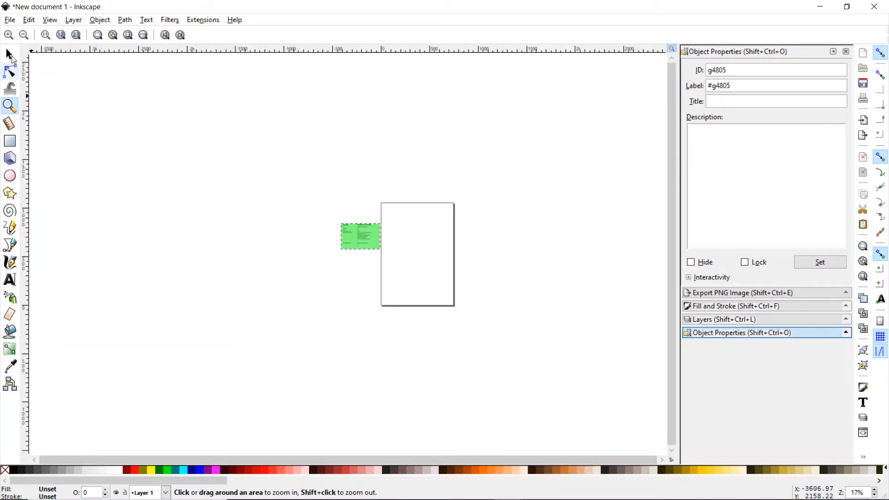
{"action": "left_click", "coordinate": [10, 57]}
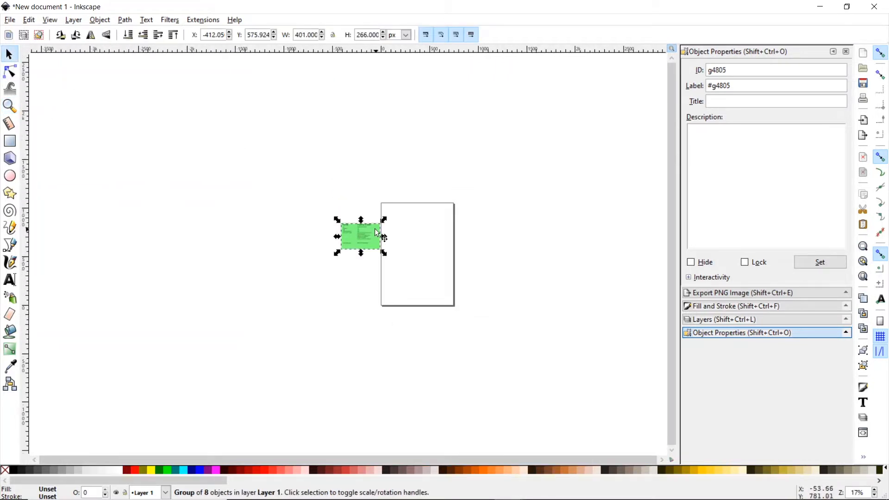
{"action": "left_click_drag", "start_coordinate": [375, 229], "coordinate": [172, 107]}
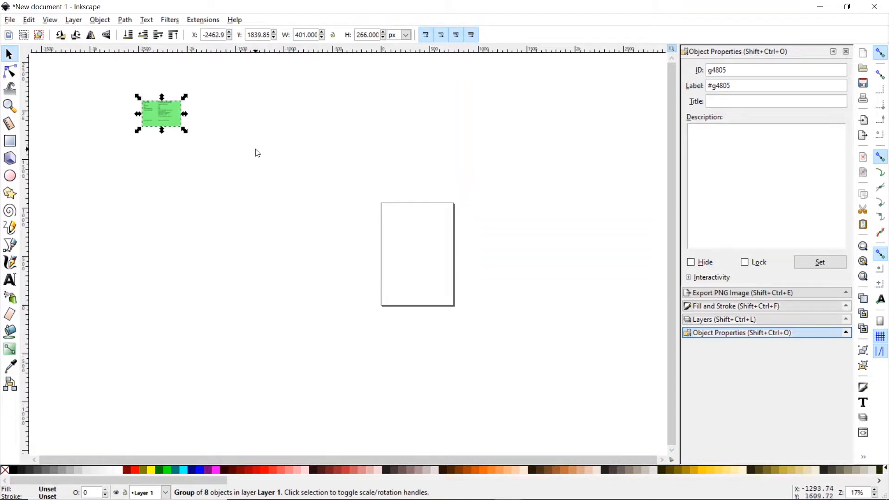
{"action": "left_click", "coordinate": [10, 107]}
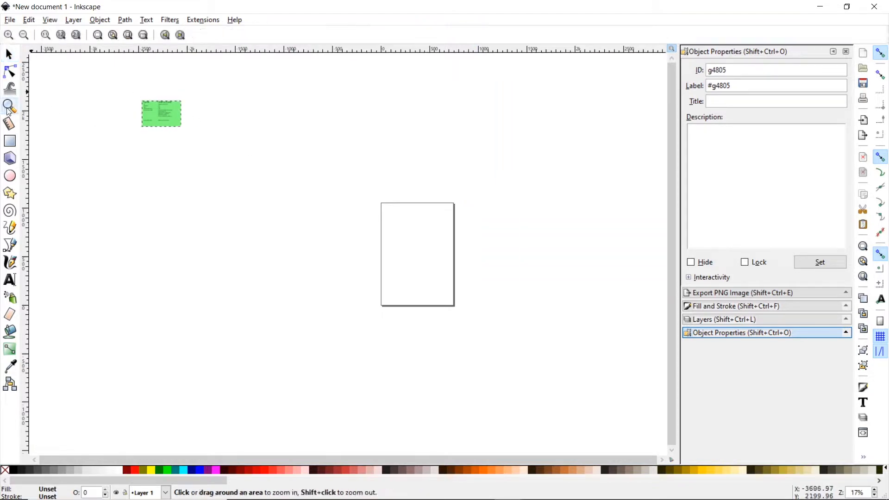
{"action": "left_click", "coordinate": [441, 271]}
{"action": "left_click", "coordinate": [440, 274]}
{"action": "left_click", "coordinate": [434, 250]}
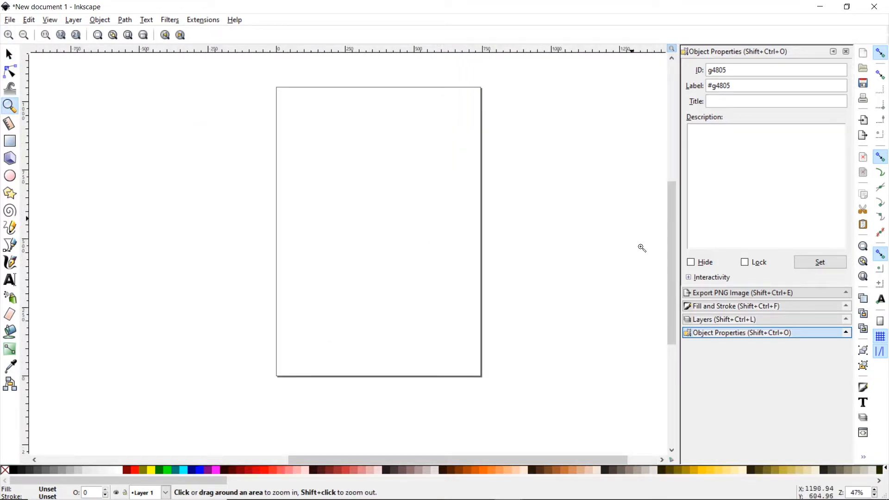
{"action": "left_click_drag", "start_coordinate": [673, 246], "coordinate": [671, 253]}
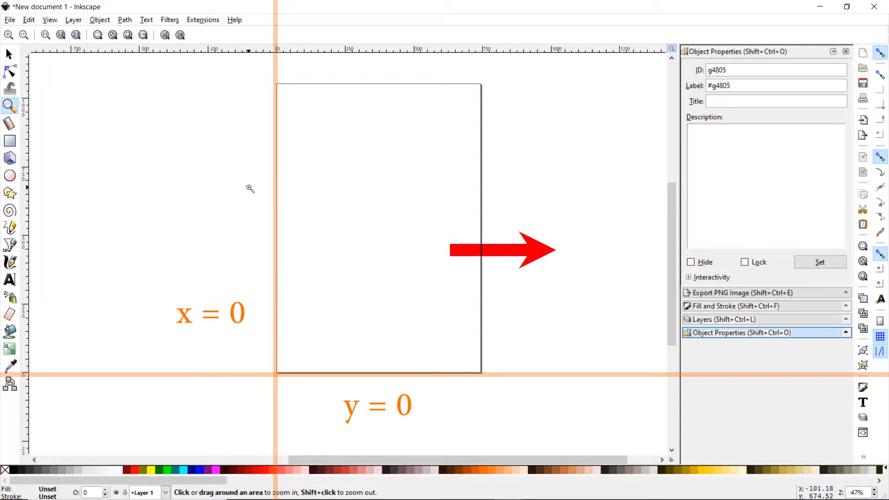
- Set the document's default unit to inches in Document Properties
{"action": "left_click", "coordinate": [9, 35]}
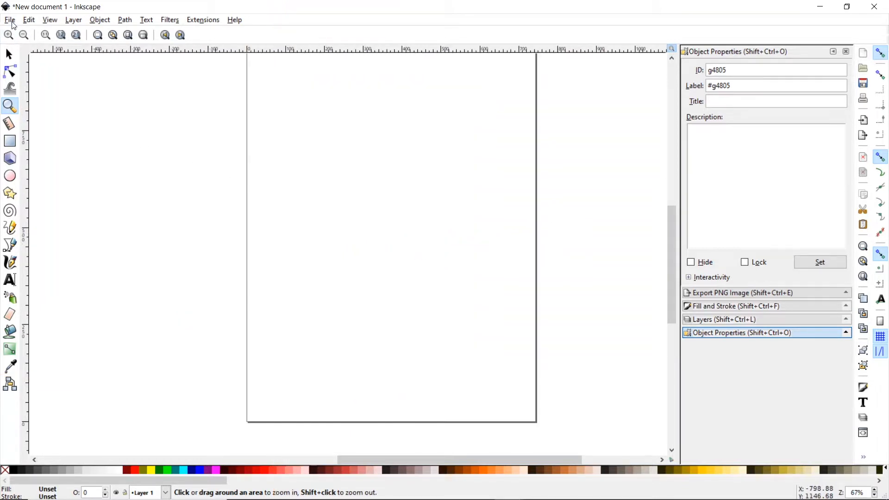
{"action": "left_click", "coordinate": [25, 35]}
{"action": "left_click", "coordinate": [11, 21]}
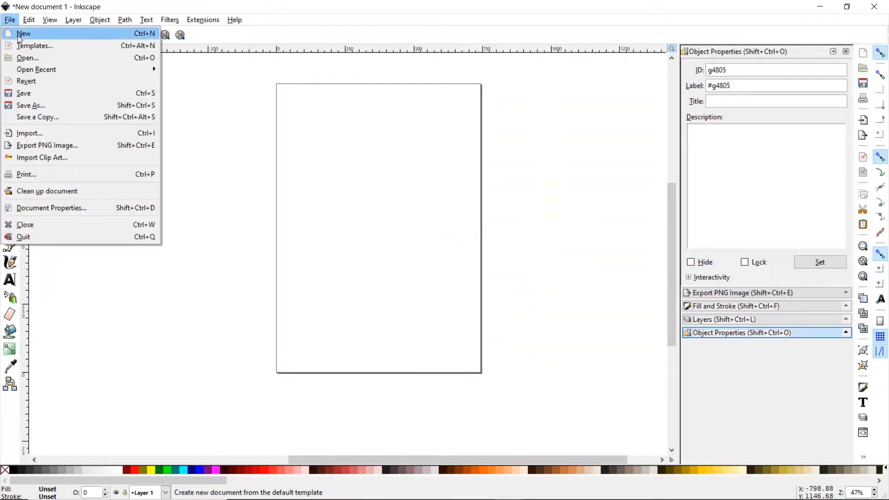
{"action": "left_click", "coordinate": [51, 207]}
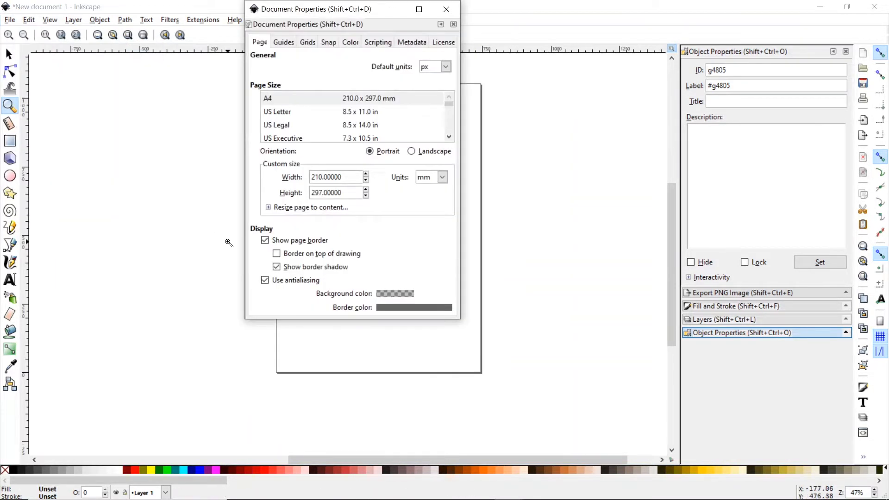
{"action": "left_click_drag", "start_coordinate": [323, 13], "coordinate": [612, 98]}
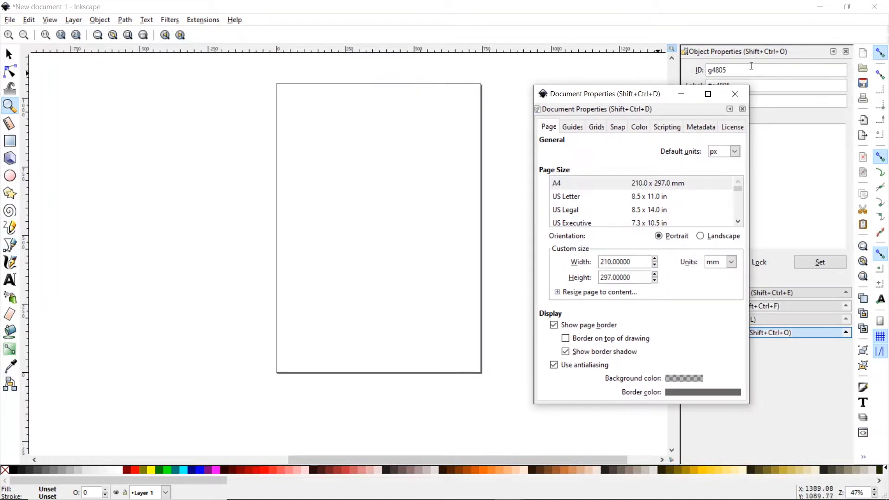
{"action": "left_click", "coordinate": [735, 151]}
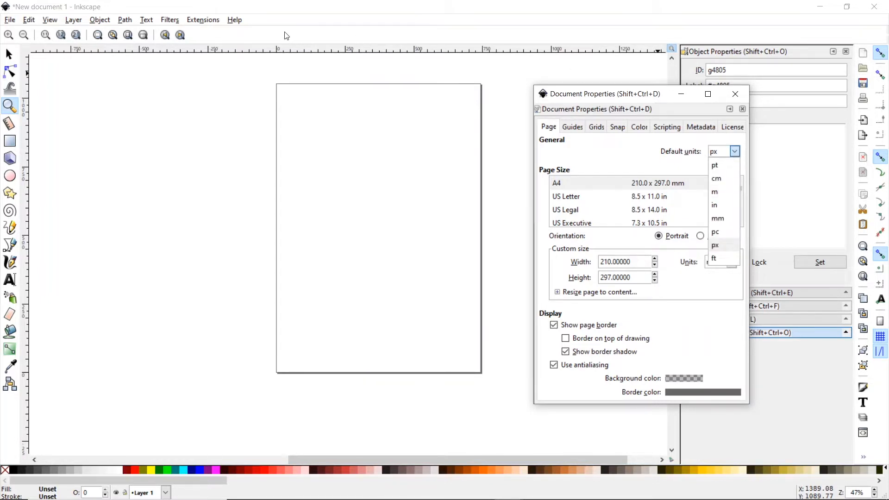
{"action": "left_click", "coordinate": [723, 208]}
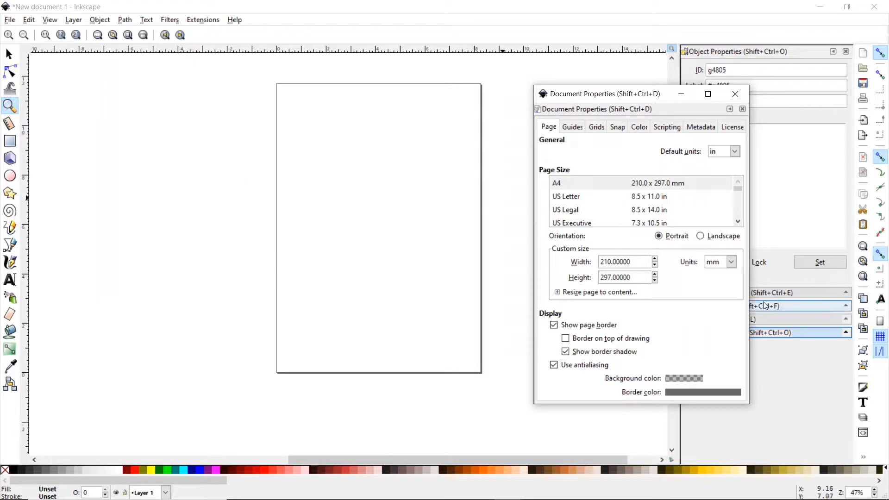
- Set the custom page size to 4 ft wide by 8 ft tall and close the dialog
{"action": "left_click", "coordinate": [731, 261]}
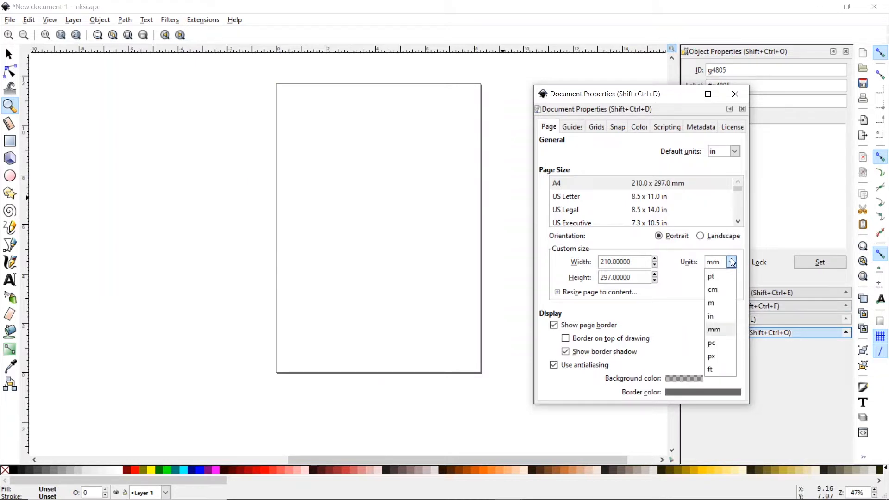
{"action": "left_click", "coordinate": [712, 369]}
{"action": "left_click_drag", "start_coordinate": [628, 261], "coordinate": [598, 262]}
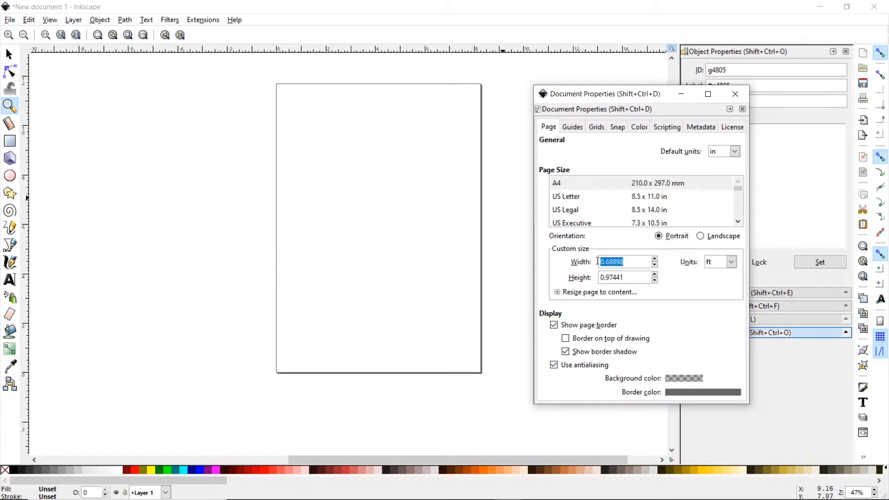
{"action": "type", "text": "4"}
{"action": "key", "text": "Return"}
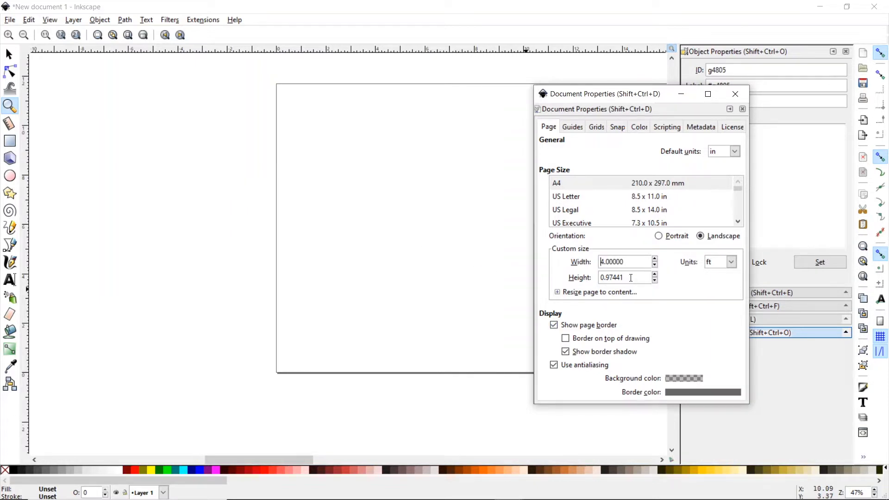
{"action": "left_click_drag", "start_coordinate": [624, 277], "coordinate": [606, 277]}
{"action": "type", "text": "8"}
{"action": "key", "text": "Return"}
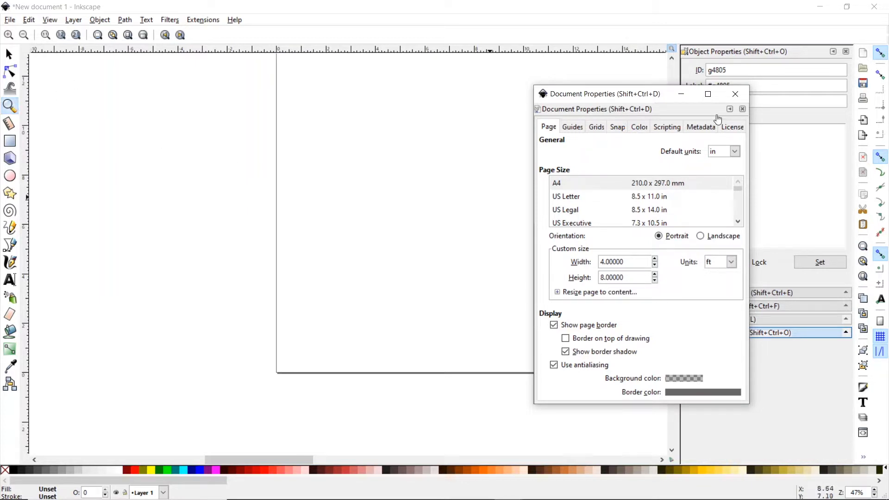
{"action": "left_click", "coordinate": [736, 94]}
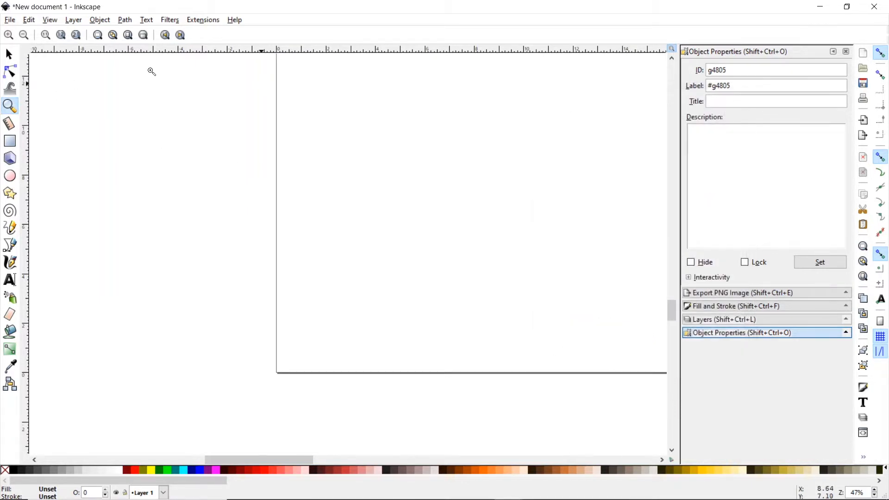
- Zoom out to 5.9% and scroll so the whole 4 × 8 ft page is centred
{"action": "left_click", "coordinate": [26, 36]}
{"action": "left_click", "coordinate": [26, 35]}
{"action": "left_click", "coordinate": [27, 35]}
{"action": "left_click", "coordinate": [27, 35]}
{"action": "left_click", "coordinate": [27, 35]}
{"action": "left_click", "coordinate": [27, 36]}
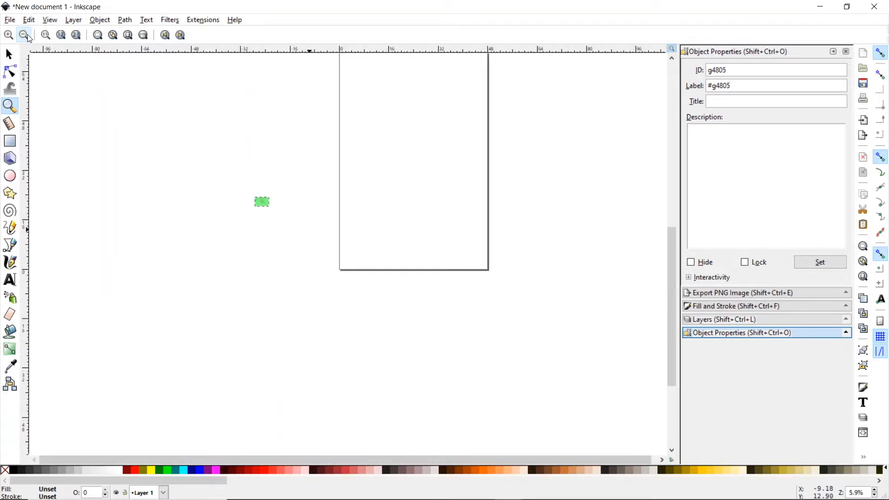
{"action": "left_click_drag", "start_coordinate": [672, 291], "coordinate": [665, 237]}
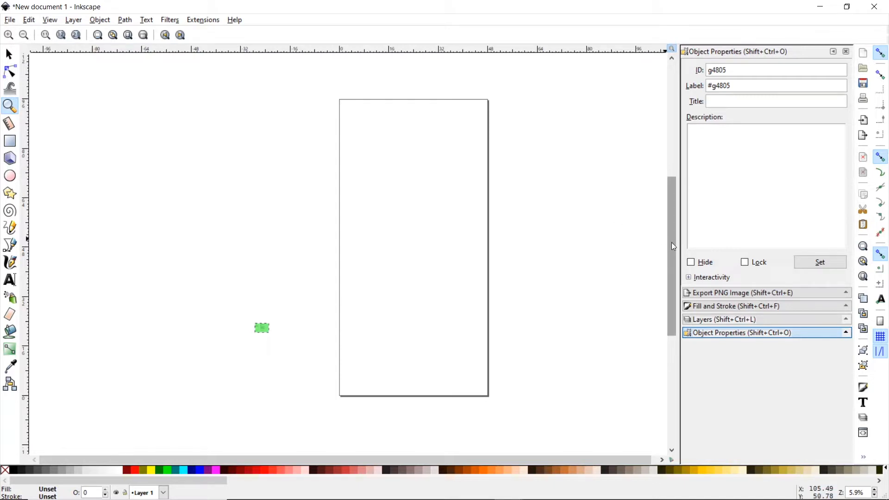
- Change the page width to 8.25 ft in Document Properties, then bring up the part photos
{"action": "left_click", "coordinate": [10, 21]}
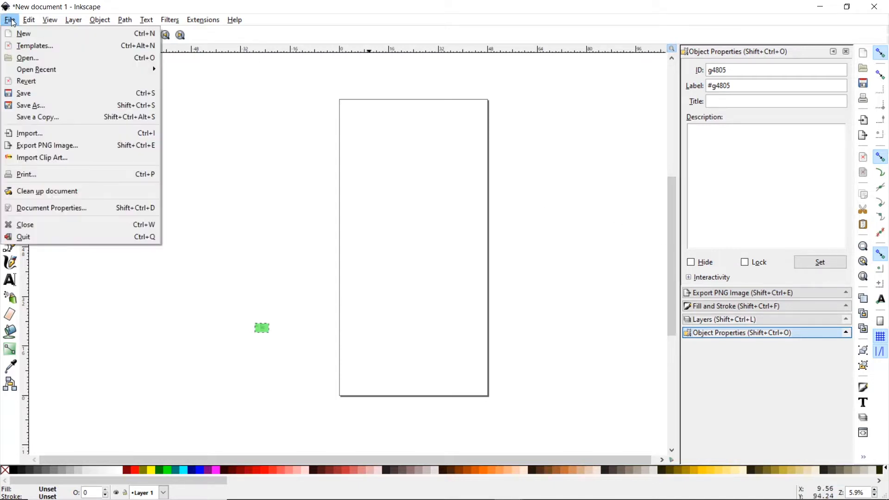
{"action": "left_click", "coordinate": [59, 213]}
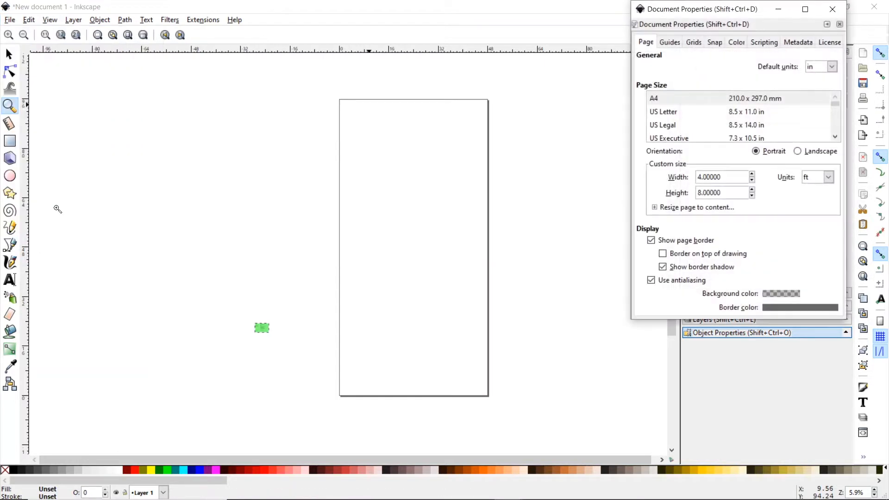
{"action": "left_click_drag", "start_coordinate": [737, 177], "coordinate": [699, 175]}
{"action": "type", "text": "8.25"}
{"action": "key", "text": "Return"}
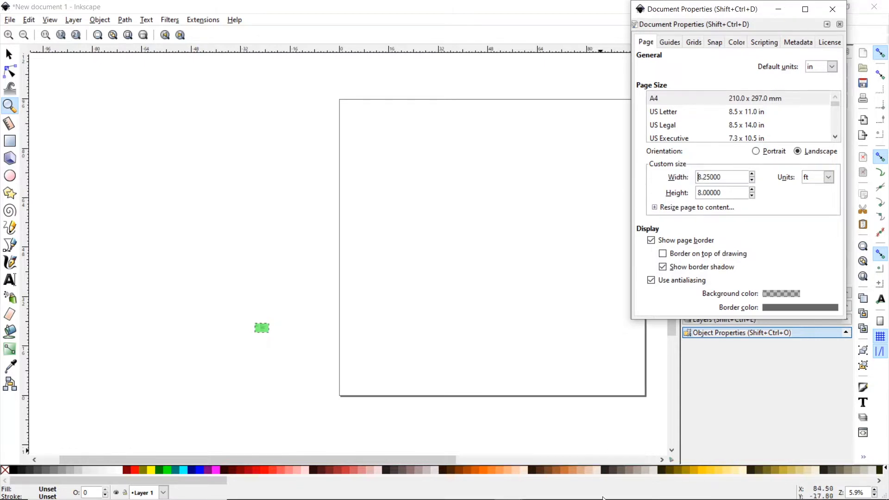
{"action": "mouse_move", "coordinate": [678, 496]}
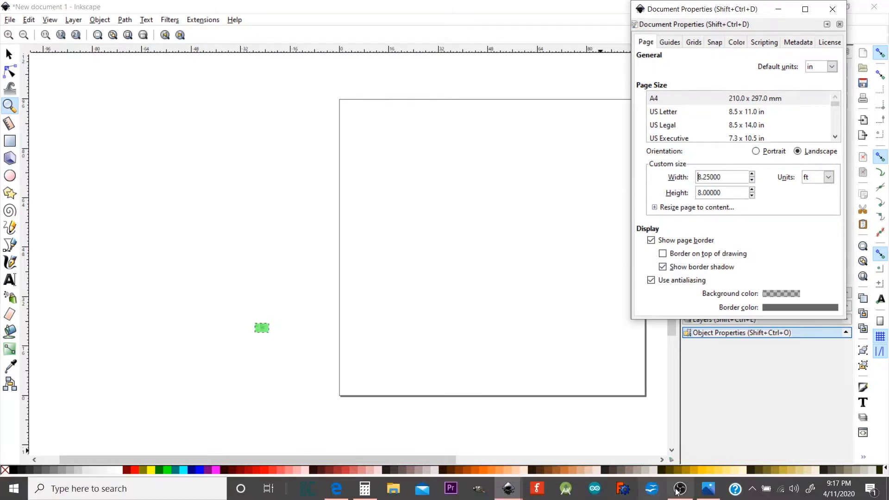
{"action": "left_click", "coordinate": [708, 488]}
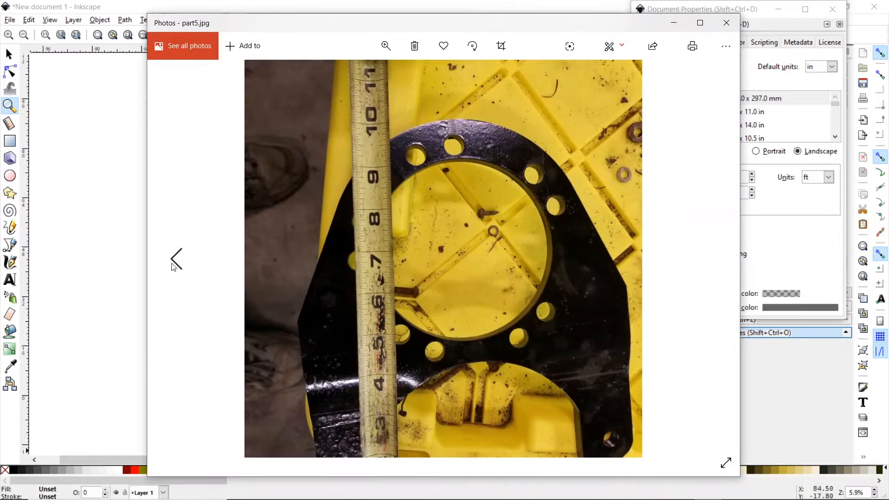
- Check part3.jpg through part5.jpg, then return to Inkscape's page settings
{"action": "left_click", "coordinate": [178, 263]}
{"action": "left_click", "coordinate": [177, 259]}
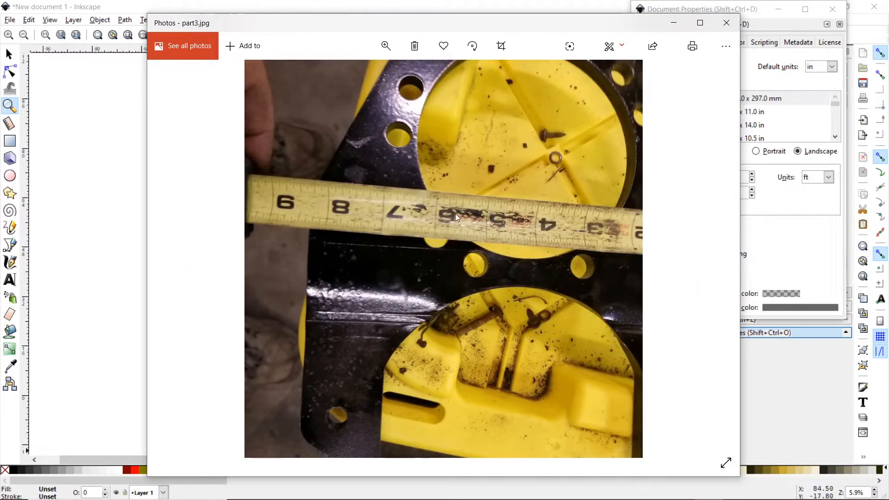
{"action": "left_click", "coordinate": [713, 260]}
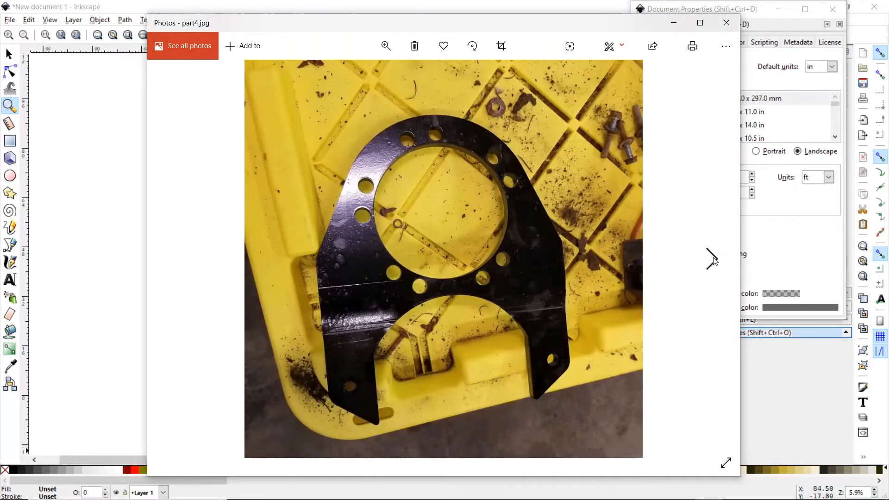
{"action": "left_click", "coordinate": [714, 261]}
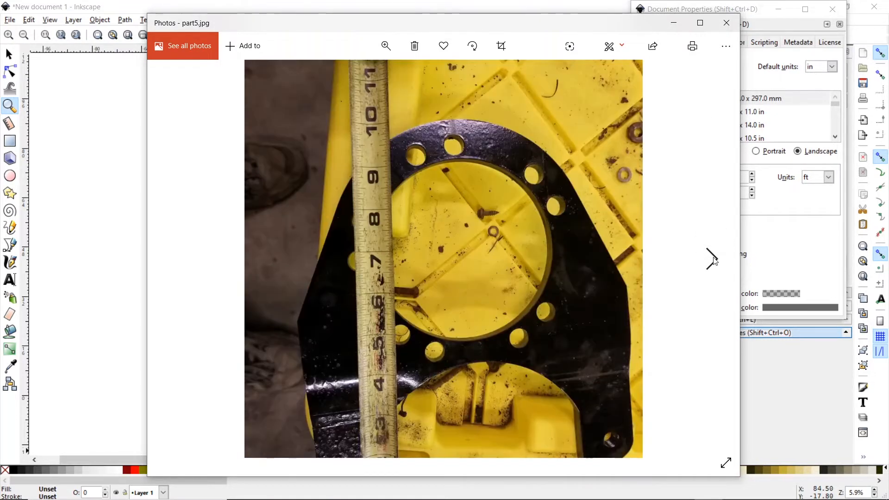
{"action": "left_click", "coordinate": [303, 10]}
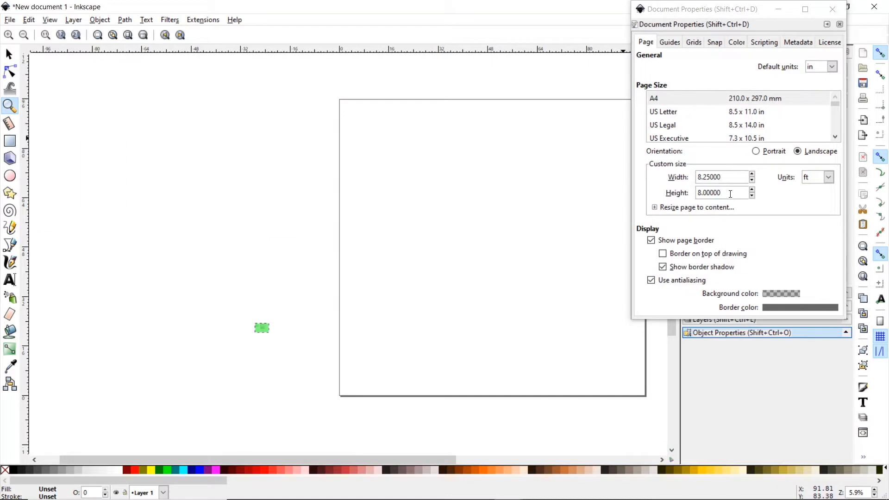
- Switch the Document Properties units from feet to inches and set the page to 8.25 × 10 in
{"action": "left_click_drag", "start_coordinate": [730, 194], "coordinate": [694, 197]}
{"action": "type", "text": "10"}
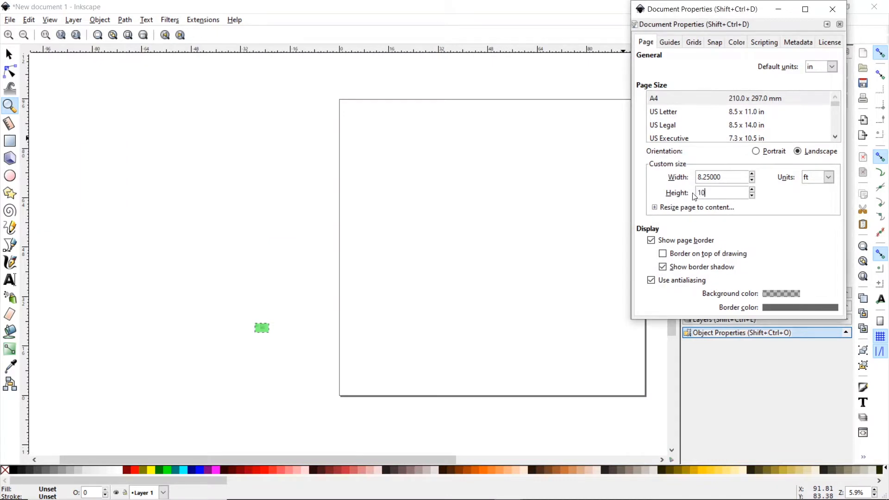
{"action": "key", "text": "Return"}
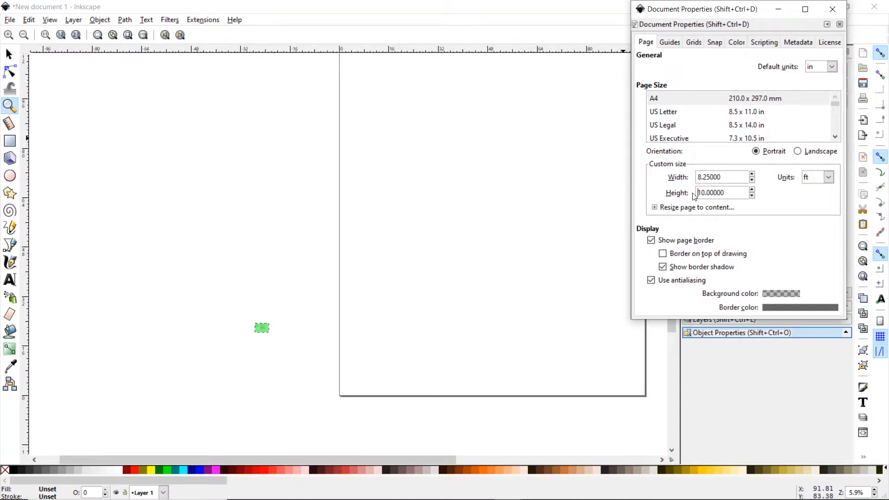
{"action": "left_click", "coordinate": [829, 177]}
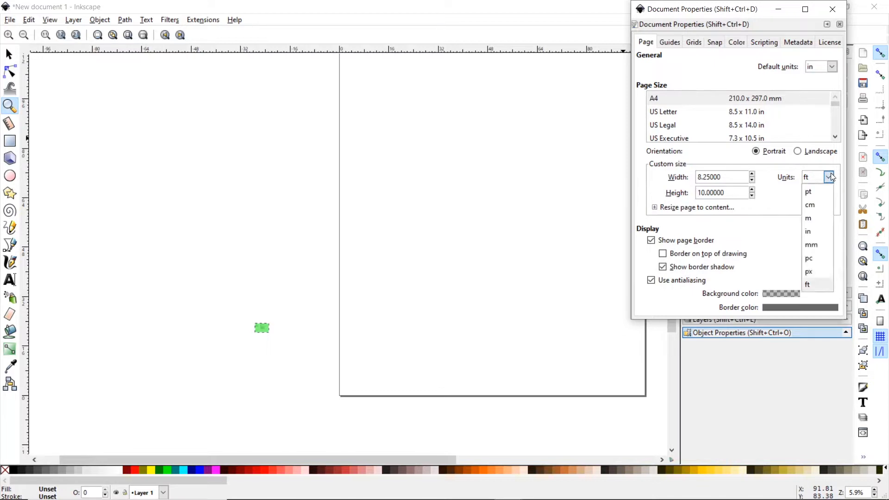
{"action": "left_click", "coordinate": [816, 232]}
{"action": "left_click_drag", "start_coordinate": [738, 178], "coordinate": [657, 177]}
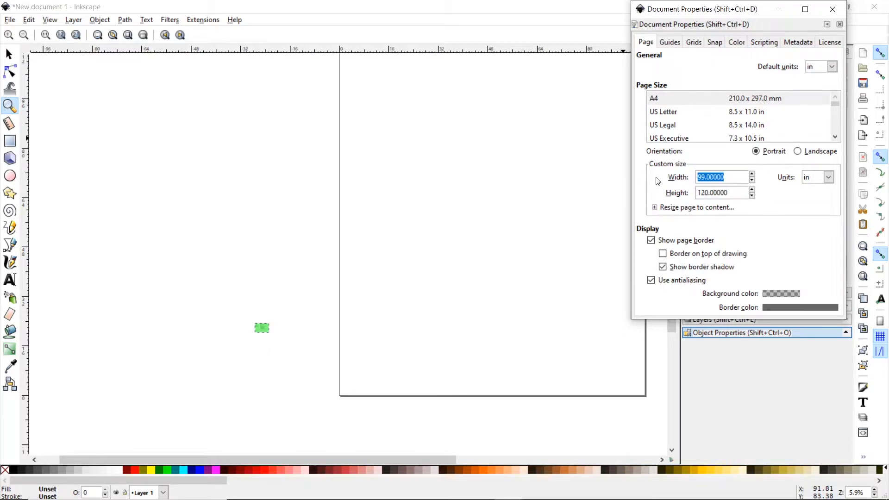
{"action": "type", "text": "8.25"}
{"action": "key", "text": "Tab"}
{"action": "type", "text": "1"}
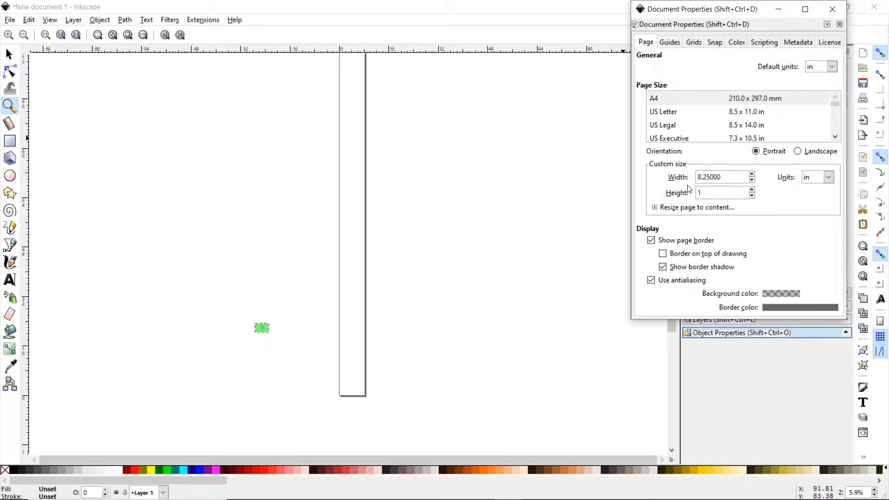
{"action": "type", "text": "0"}
{"action": "key", "text": "Return"}
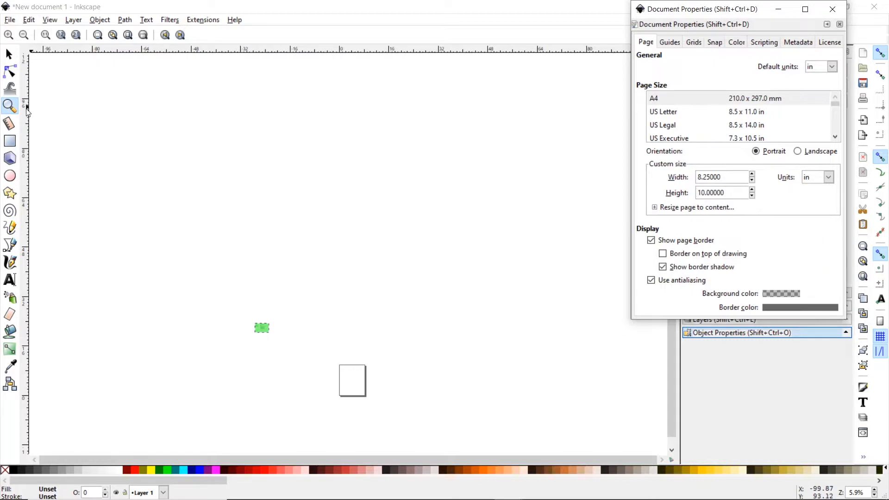
- Close Document Properties and zoom in until the blank 8.25 × 10 in page fills the canvas
{"action": "left_click", "coordinate": [832, 9]}
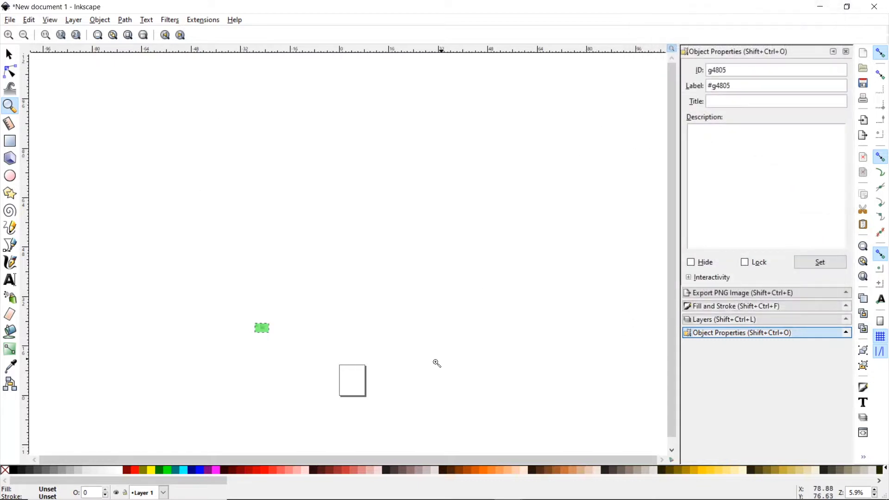
{"action": "scroll", "coordinate": [349, 400], "scroll_direction": "up", "scroll_amount": 6}
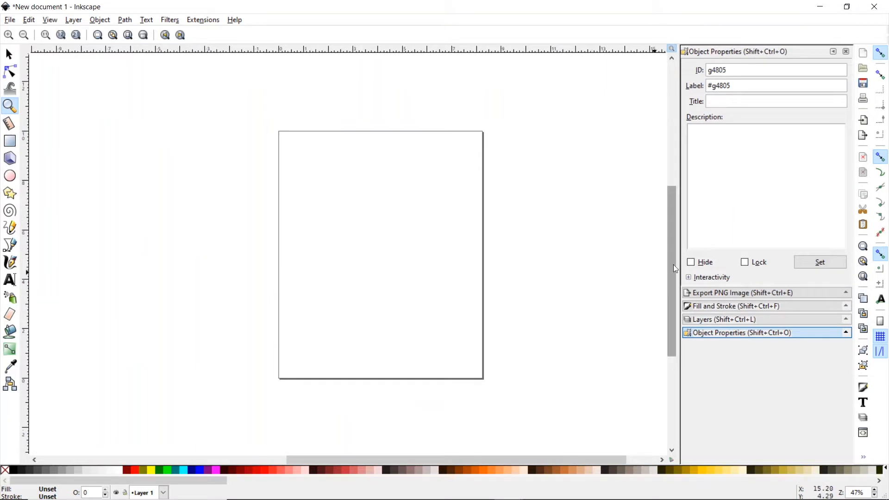
{"action": "left_click_drag", "start_coordinate": [674, 267], "coordinate": [675, 268]}
{"action": "left_click", "coordinate": [389, 280]}
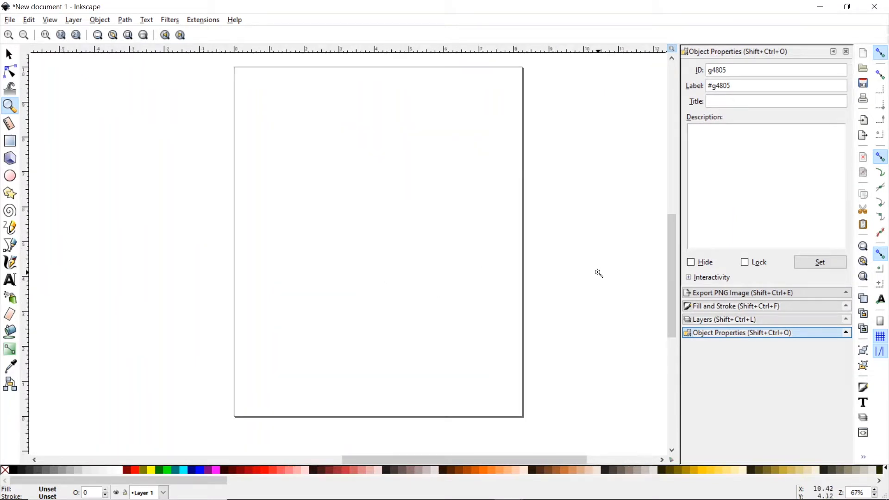
{"action": "left_click_drag", "start_coordinate": [673, 274], "coordinate": [674, 269]}
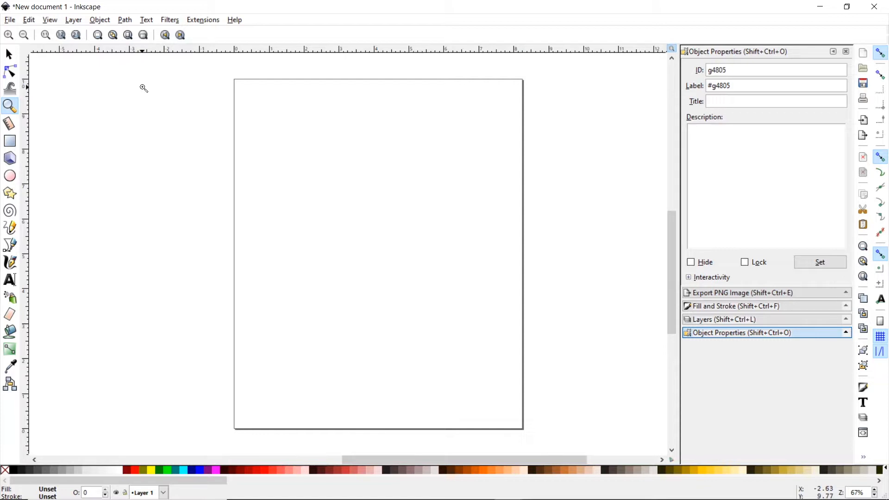
- Draw a rectangle to the left of the page and fill it pure red
{"action": "left_click", "coordinate": [10, 141]}
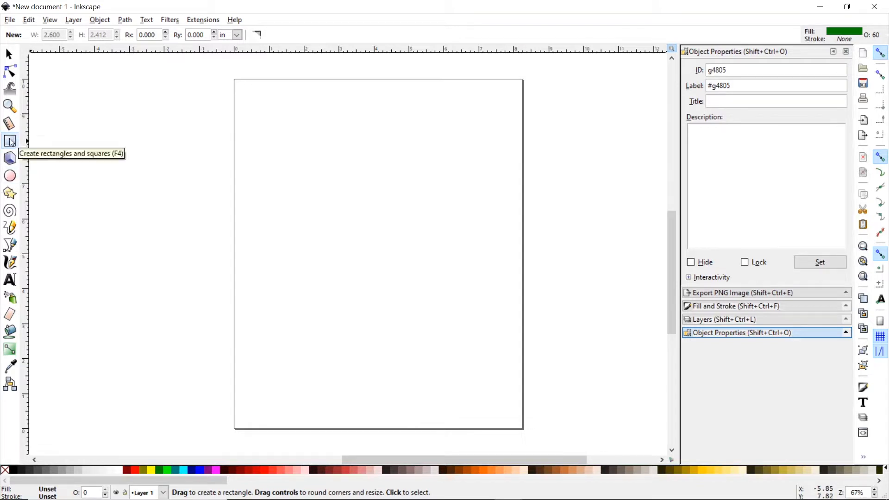
{"action": "left_click_drag", "start_coordinate": [77, 143], "coordinate": [164, 189]}
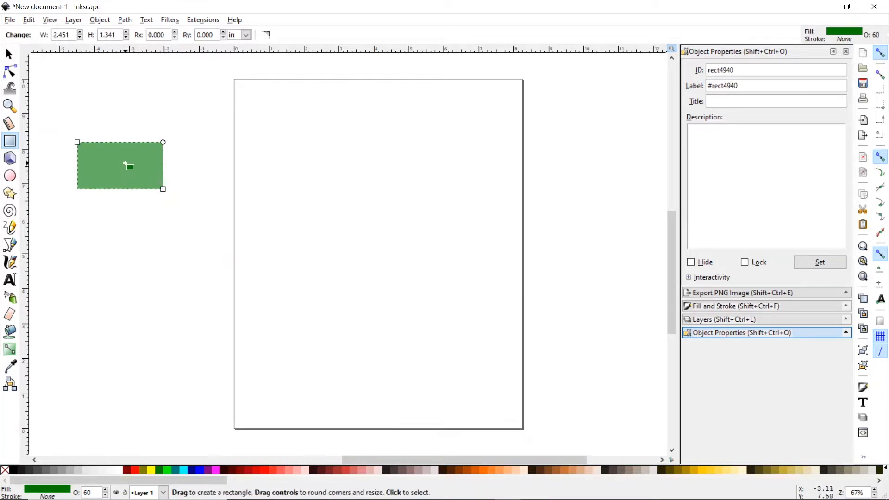
{"action": "left_click", "coordinate": [169, 470]}
{"action": "left_click", "coordinate": [183, 470]}
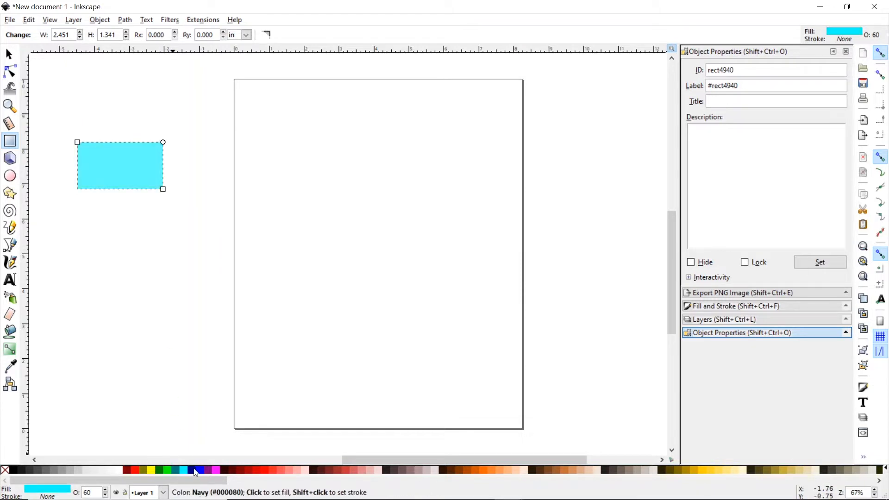
{"action": "left_click", "coordinate": [192, 470]}
{"action": "left_click", "coordinate": [215, 470]}
{"action": "left_click", "coordinate": [227, 470]}
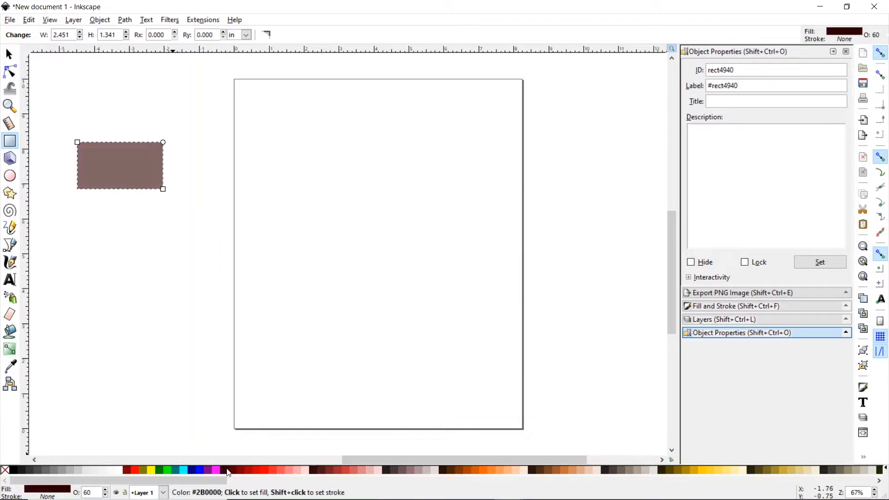
{"action": "left_click", "coordinate": [256, 471]}
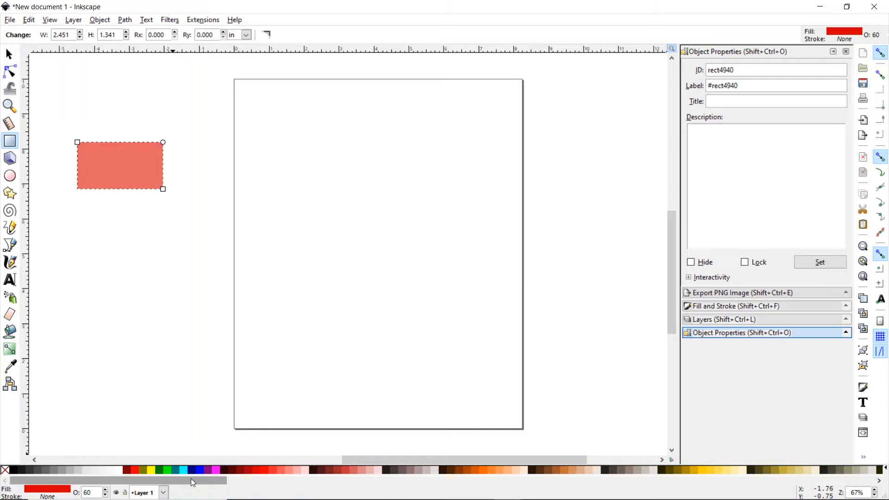
{"action": "left_click", "coordinate": [138, 473]}
{"action": "left_click_drag", "start_coordinate": [138, 472], "coordinate": [619, 202]}
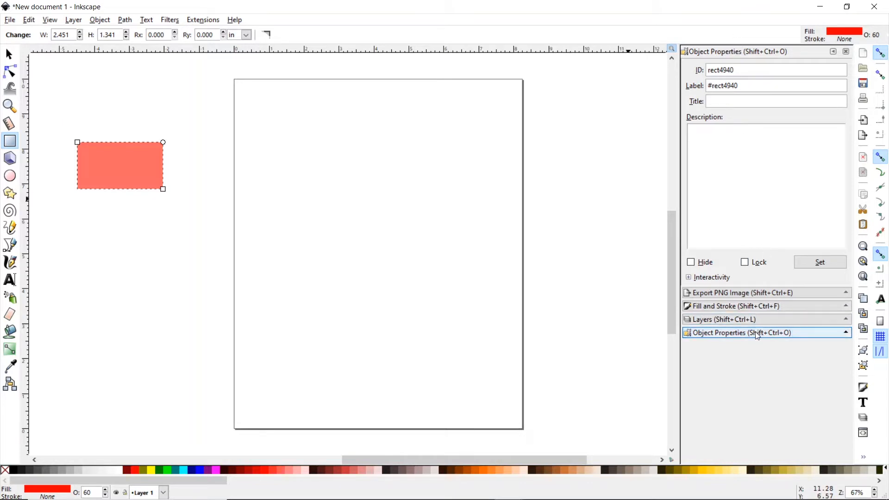
- Set the red rectangle's opacity to 100% in Fill and Stroke
{"action": "left_click", "coordinate": [750, 308]}
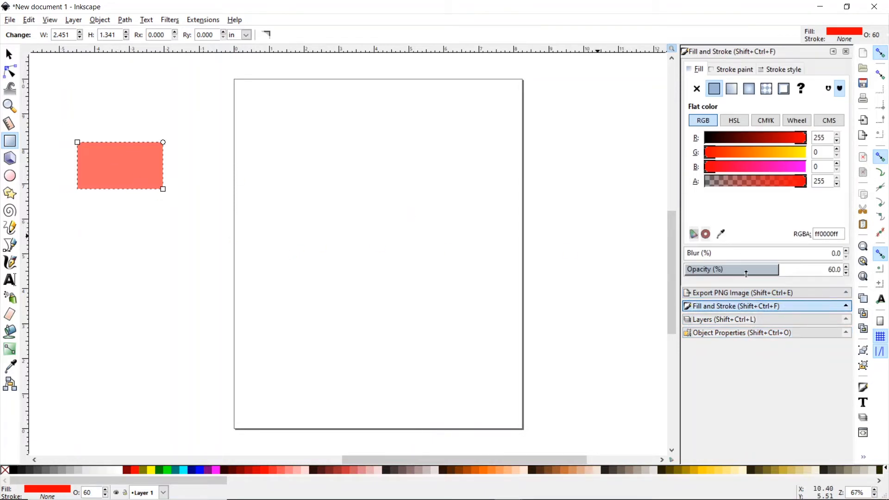
{"action": "left_click_drag", "start_coordinate": [793, 270], "coordinate": [849, 269]}
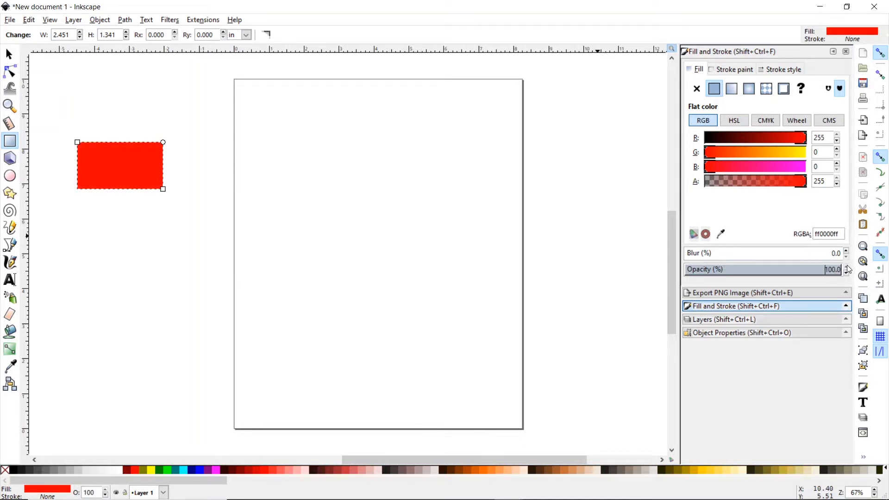
{"action": "left_click", "coordinate": [12, 58]}
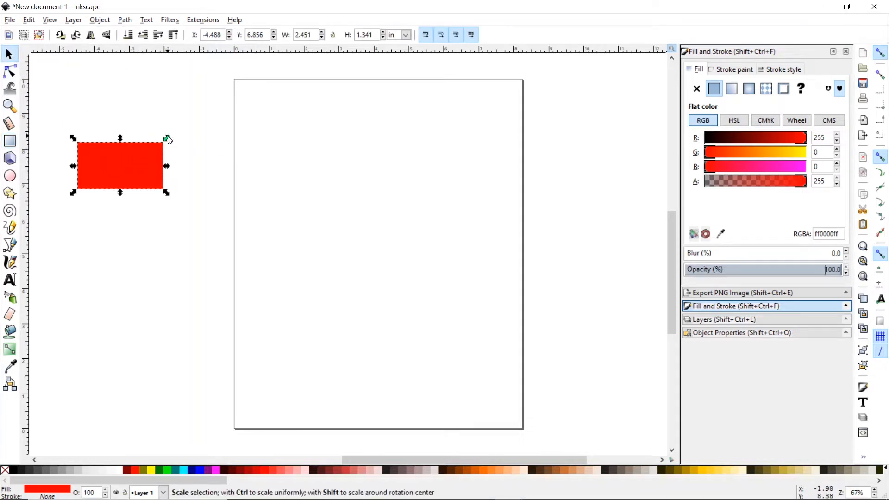
- Enlarge the red rectangle onto the page and drag out guides along the bottom and across
{"action": "left_click_drag", "start_coordinate": [167, 138], "coordinate": [195, 161]}
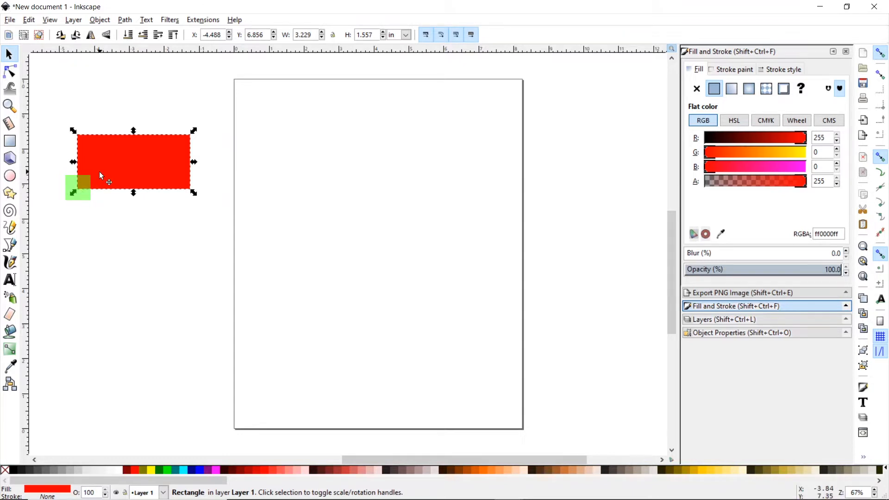
{"action": "left_click_drag", "start_coordinate": [99, 174], "coordinate": [315, 237]}
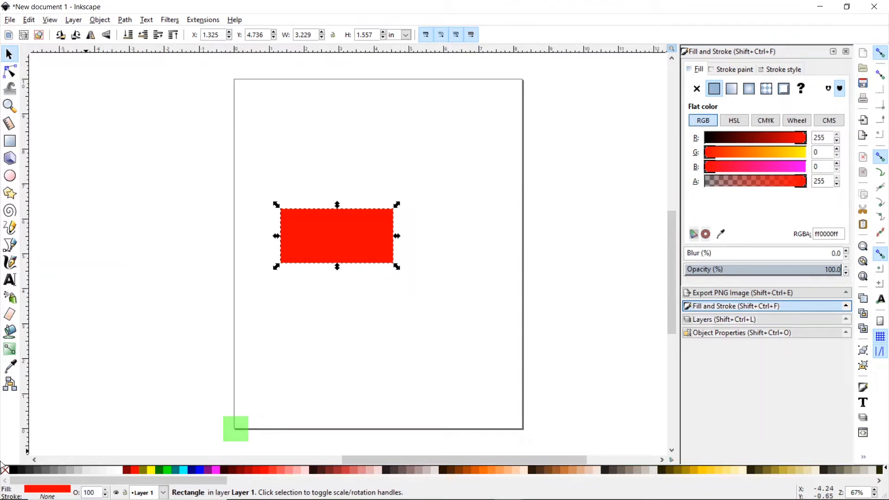
{"action": "left_click_drag", "start_coordinate": [27, 443], "coordinate": [215, 432]}
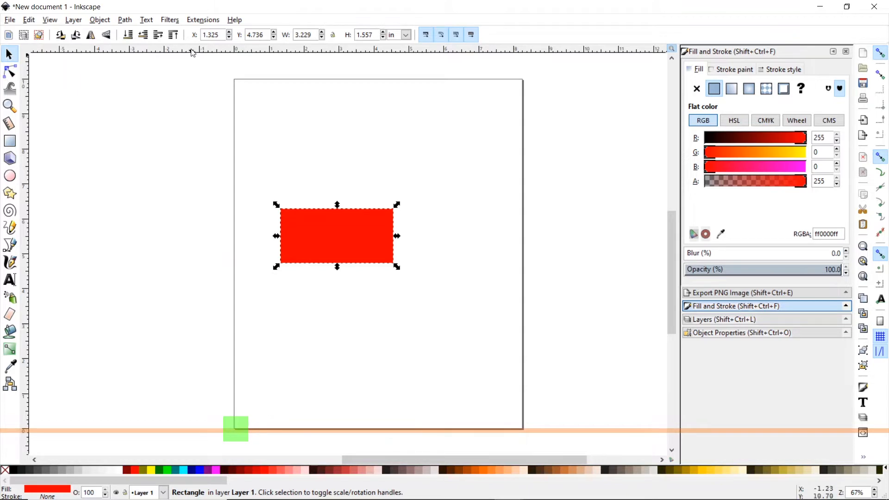
{"action": "left_click_drag", "start_coordinate": [234, 50], "coordinate": [235, 124]}
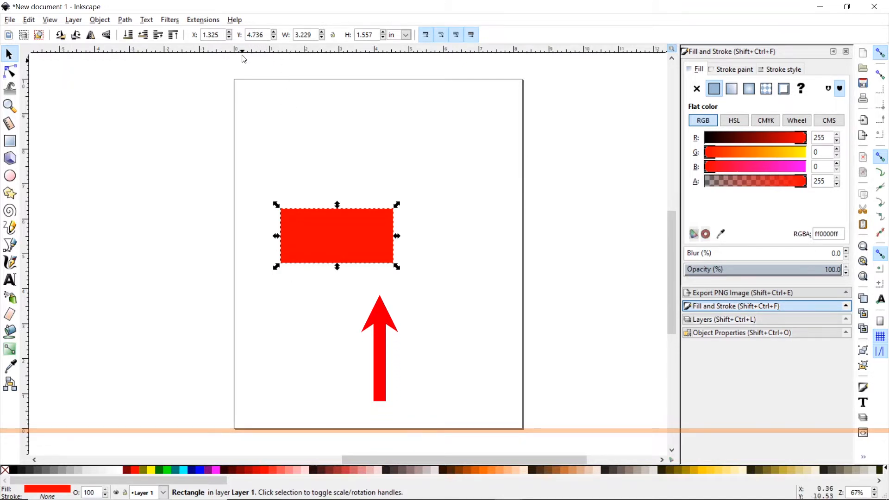
- Position the red rectangle at X 0, Y 0
{"action": "left_click_drag", "start_coordinate": [204, 38], "coordinate": [199, 38]}
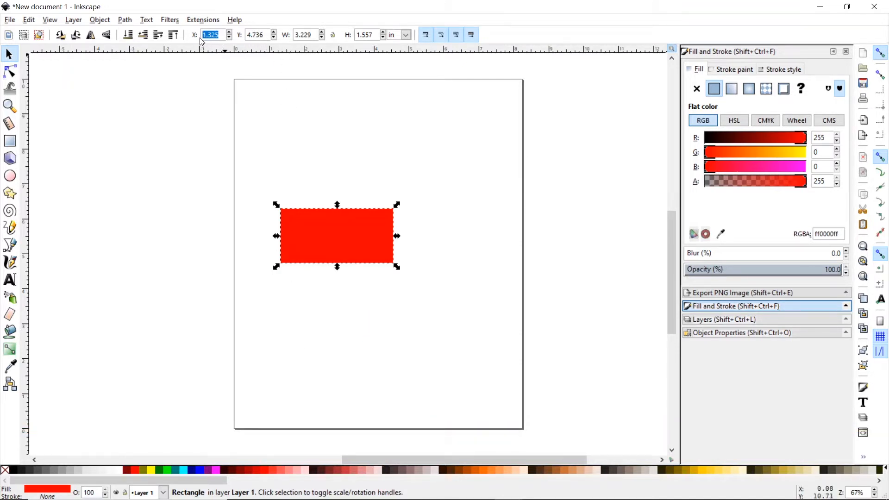
{"action": "type", "text": "0"}
{"action": "key", "text": "Return"}
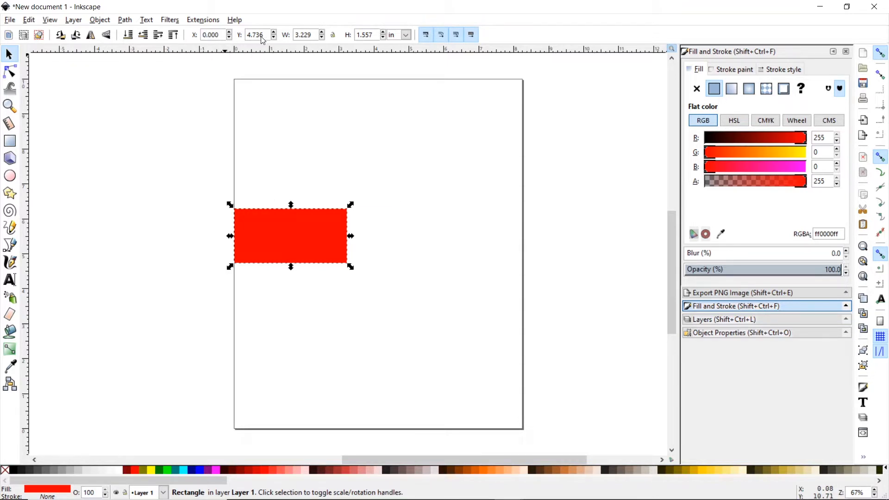
{"action": "left_click_drag", "start_coordinate": [267, 37], "coordinate": [247, 39]}
{"action": "type", "text": "0"}
{"action": "key", "text": "Return"}
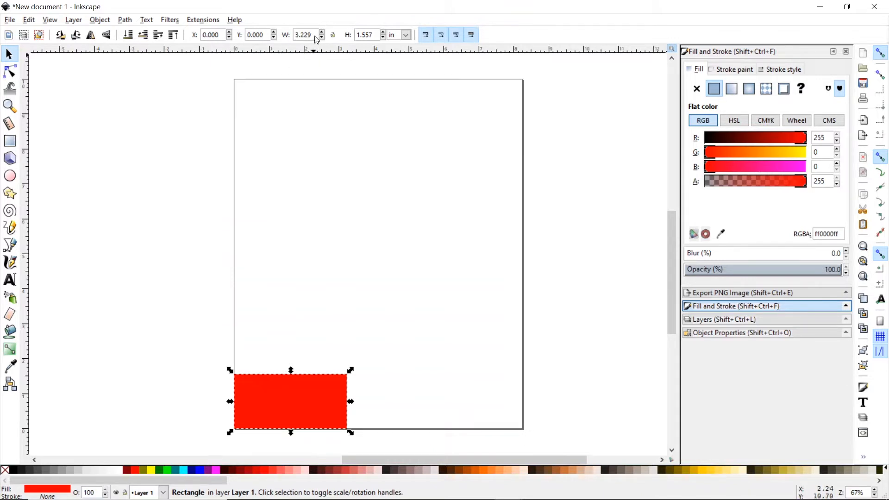
- Resize the red rectangle to 8.25 × 10 in so it covers the page
{"action": "left_click_drag", "start_coordinate": [317, 36], "coordinate": [296, 36]}
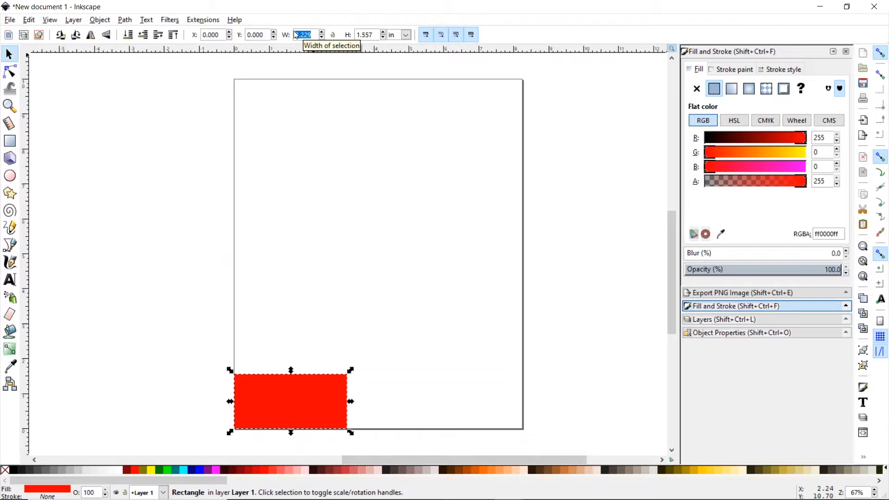
{"action": "key", "text": "BackSpace"}
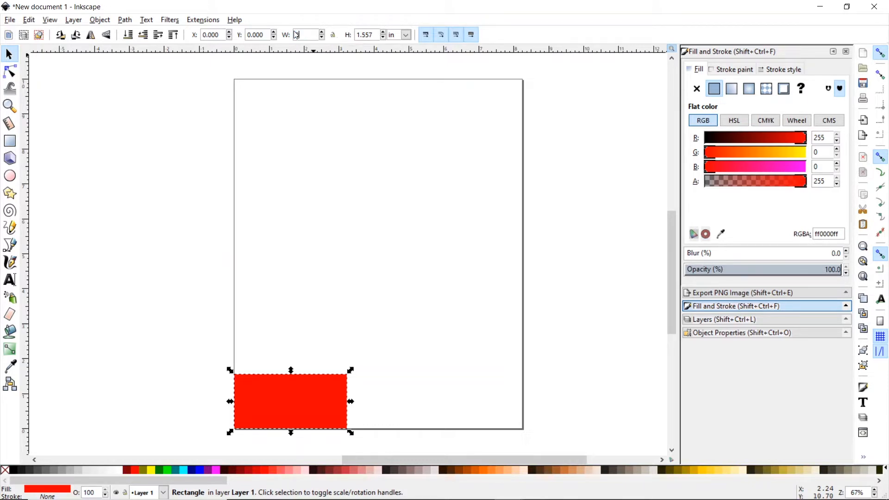
{"action": "type", "text": "8.25"}
{"action": "key", "text": "Return"}
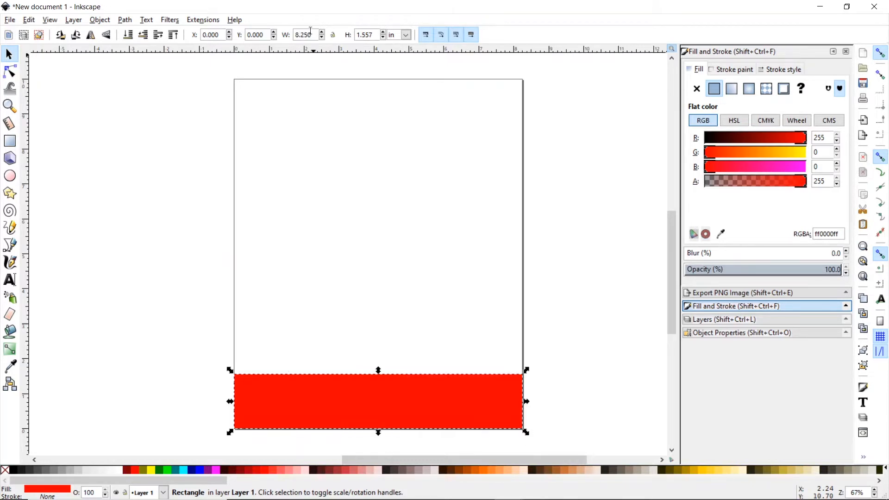
{"action": "triple_click", "coordinate": [359, 35]}
{"action": "type", "text": "10"}
{"action": "key", "text": "Return"}
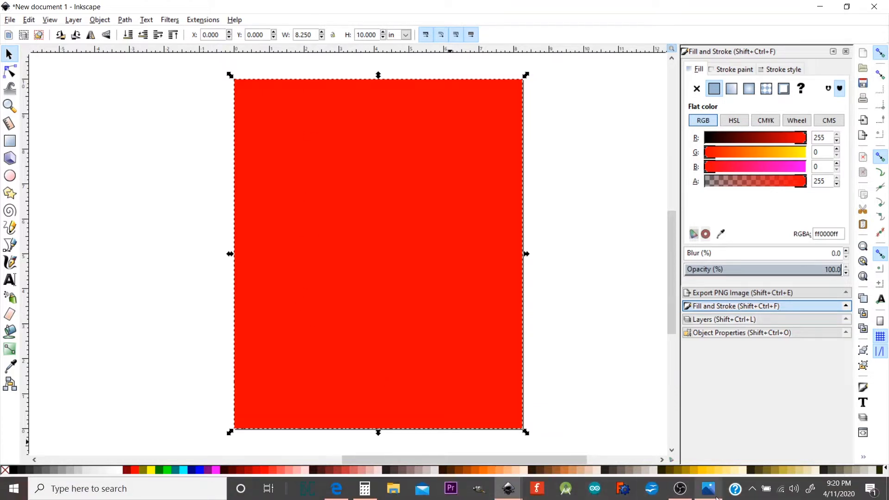
{"action": "left_click", "coordinate": [716, 497]}
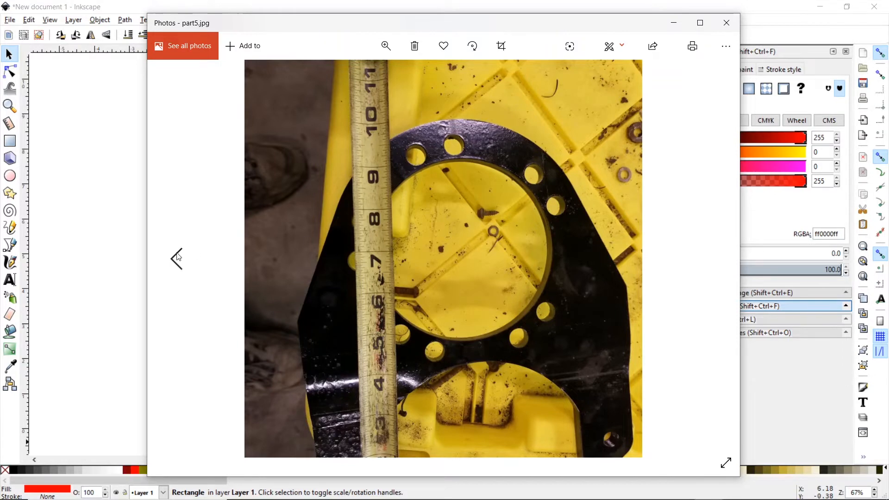
{"action": "left_click", "coordinate": [176, 259]}
{"action": "left_click", "coordinate": [176, 259]}
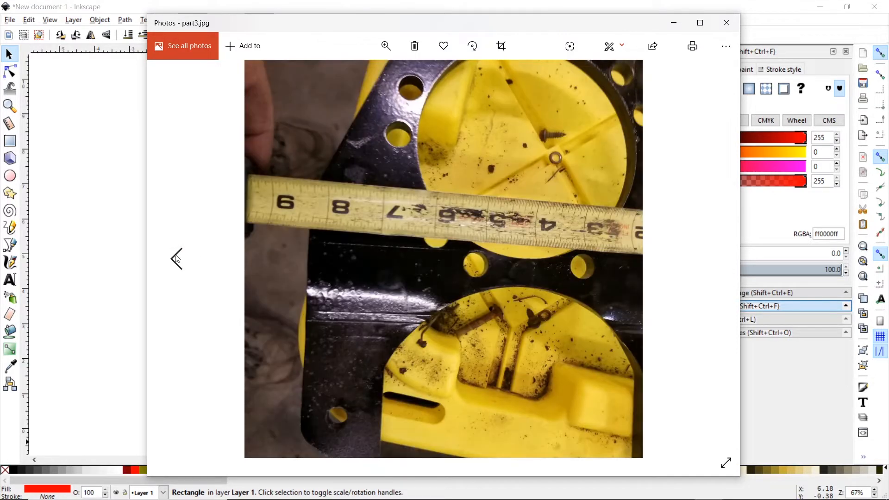
{"action": "left_click", "coordinate": [177, 259]}
{"action": "left_click", "coordinate": [177, 258]}
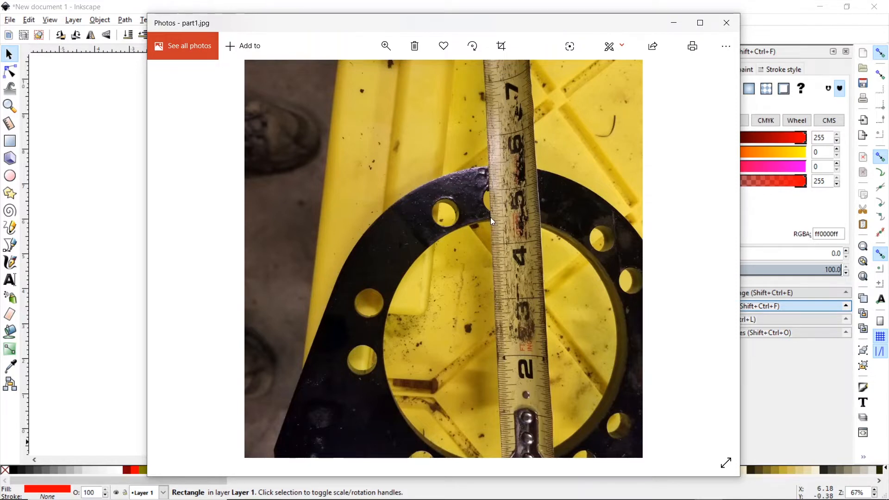
{"action": "left_click", "coordinate": [672, 11]}
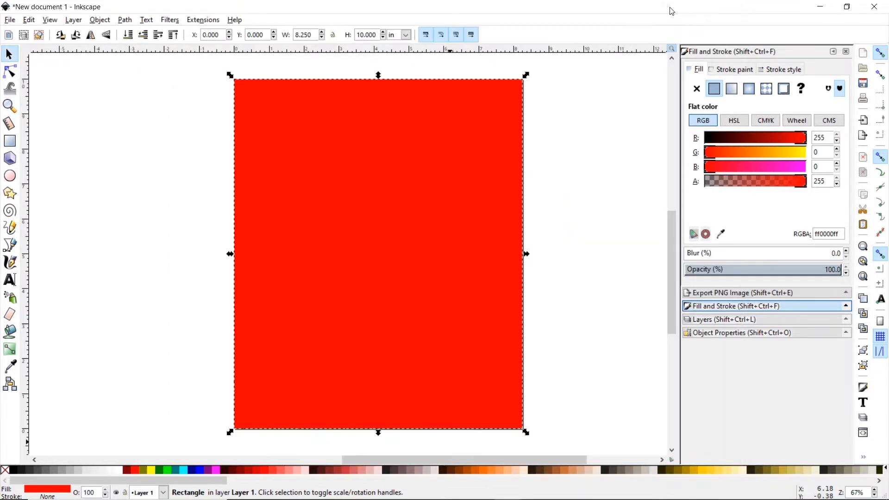
- Draw a circle left of the page and move it onto the red rectangle
{"action": "left_click", "coordinate": [10, 175]}
{"action": "left_click_drag", "start_coordinate": [55, 153], "coordinate": [136, 233]}
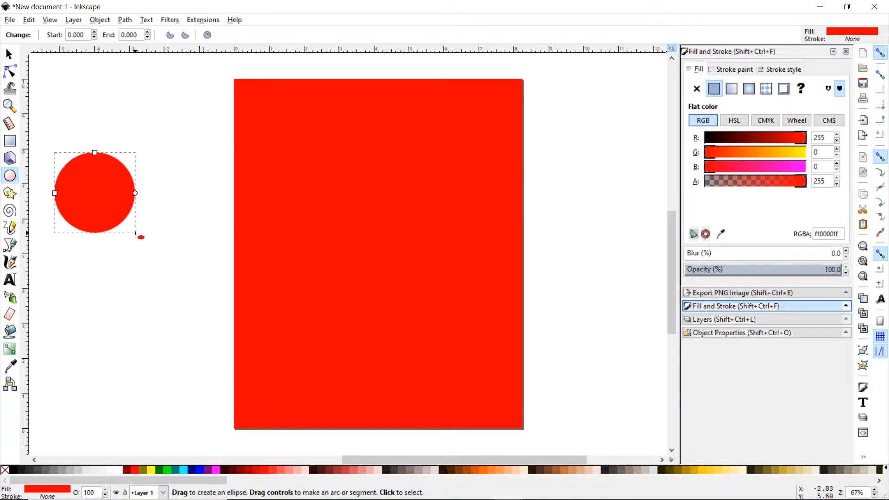
{"action": "left_click", "coordinate": [9, 55]}
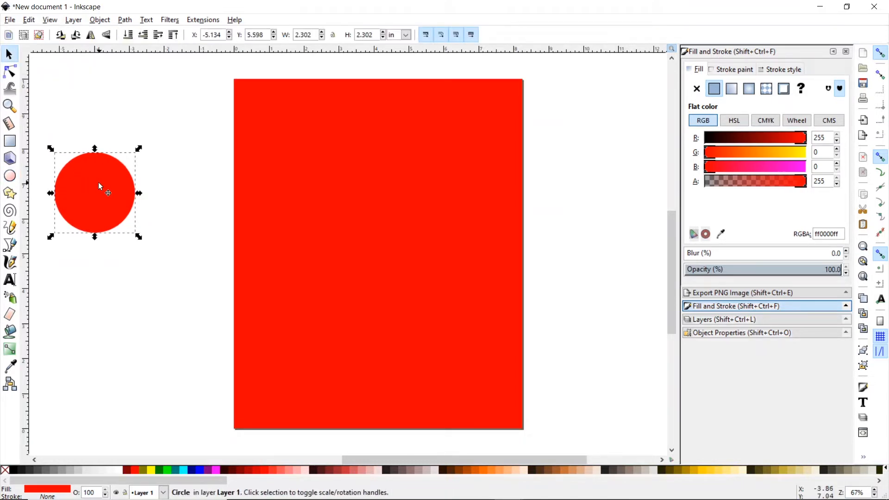
{"action": "left_click_drag", "start_coordinate": [100, 186], "coordinate": [305, 178]}
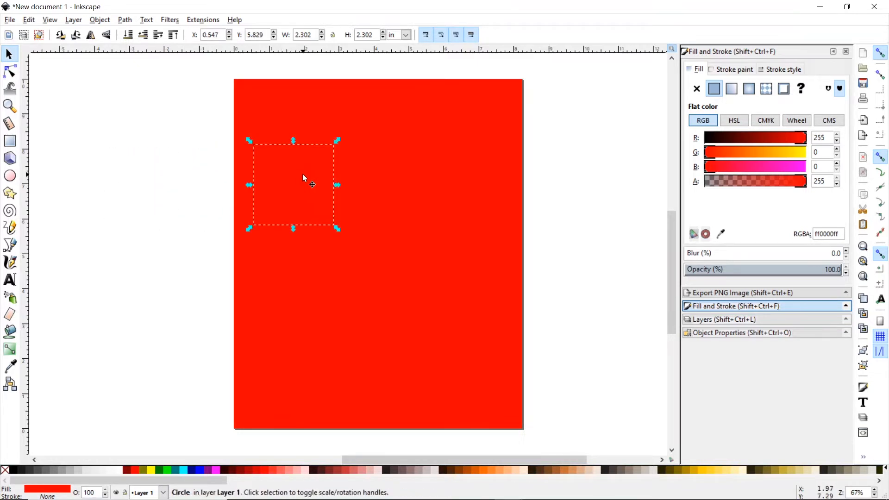
{"action": "left_click", "coordinate": [106, 198]}
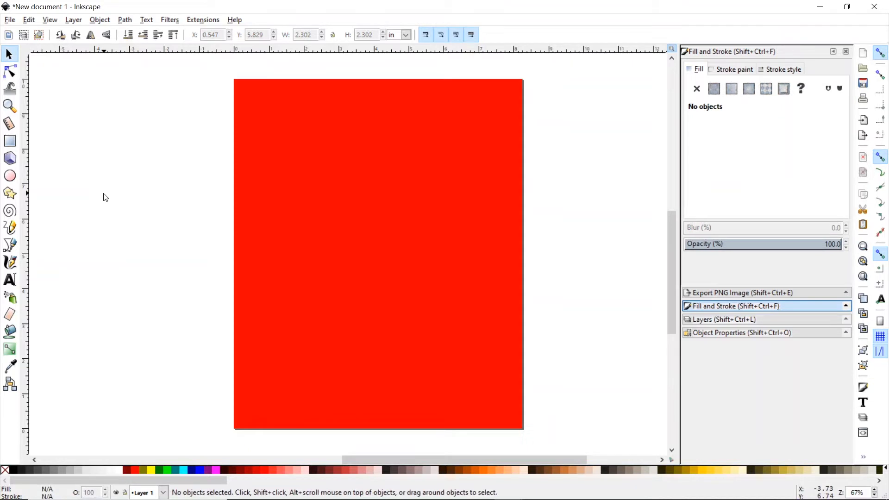
{"action": "left_click", "coordinate": [413, 323]}
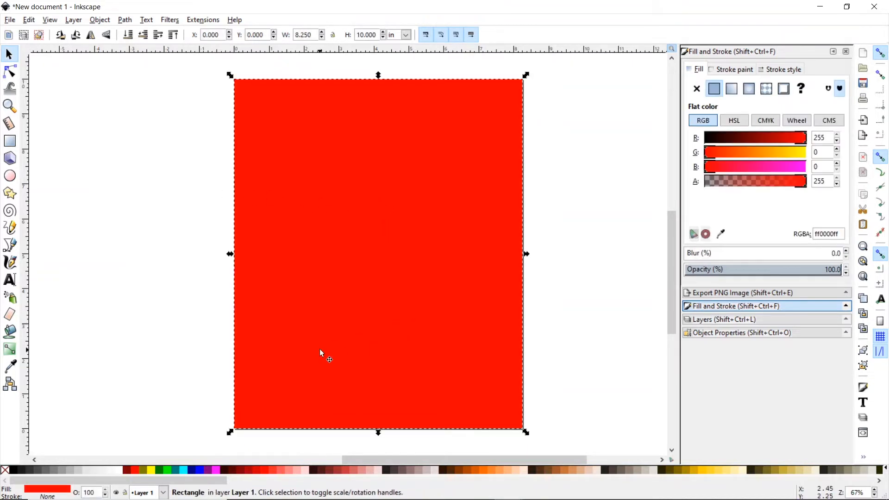
{"action": "left_click", "coordinate": [302, 211]}
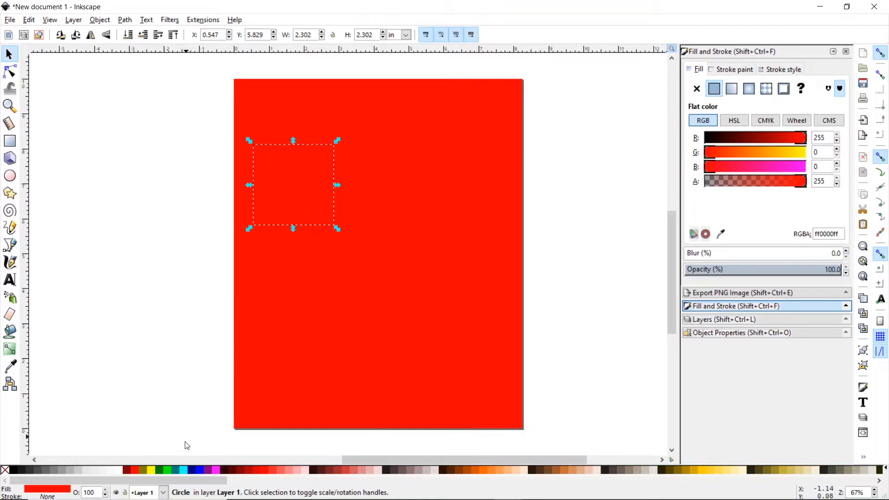
- Colour the circle lime, resize it to 4.5 × 4.5 in, and place it left of the page
{"action": "left_click", "coordinate": [169, 470]}
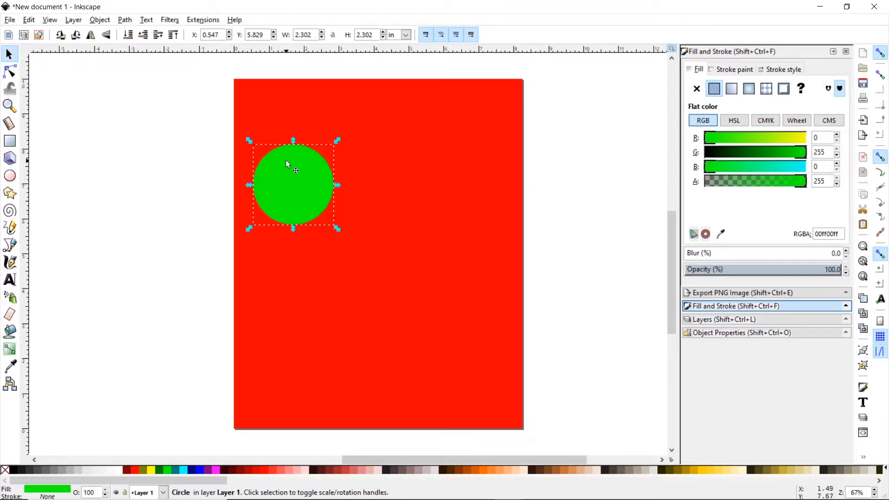
{"action": "left_click_drag", "start_coordinate": [295, 188], "coordinate": [154, 162]}
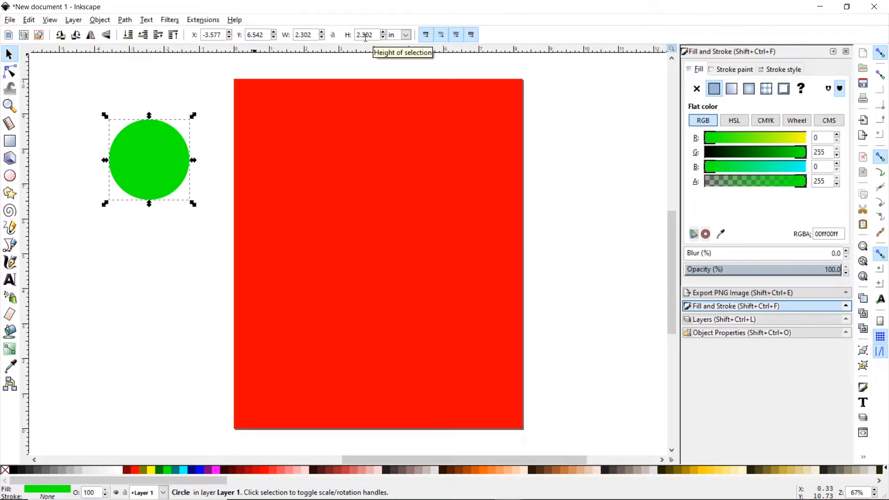
{"action": "left_click_drag", "start_coordinate": [309, 37], "coordinate": [285, 37]}
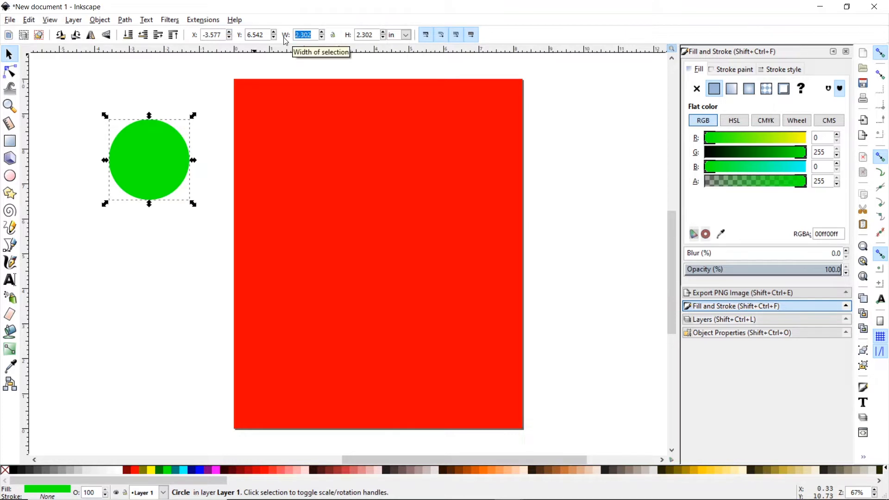
{"action": "type", "text": "4.5"}
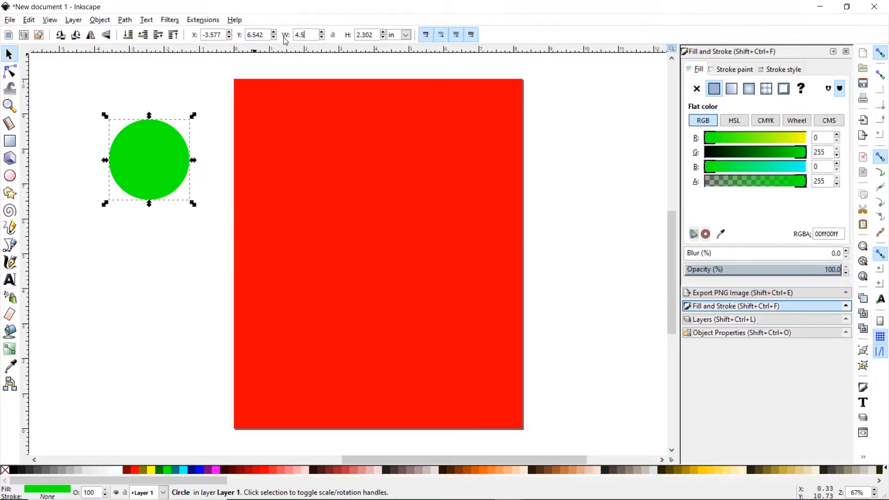
{"action": "key", "text": "Return"}
{"action": "left_click_drag", "start_coordinate": [374, 35], "coordinate": [354, 34]}
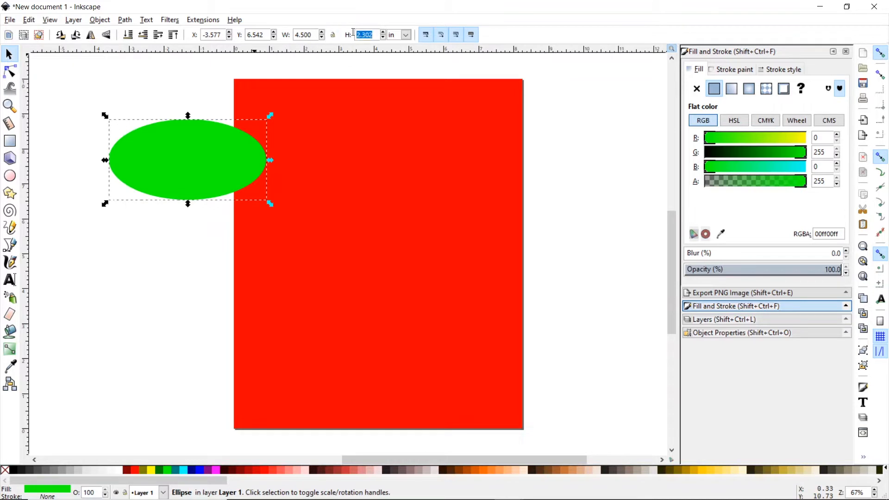
{"action": "type", "text": "4.5"}
{"action": "key", "text": "Return"}
{"action": "left_click_drag", "start_coordinate": [181, 121], "coordinate": [113, 234]}
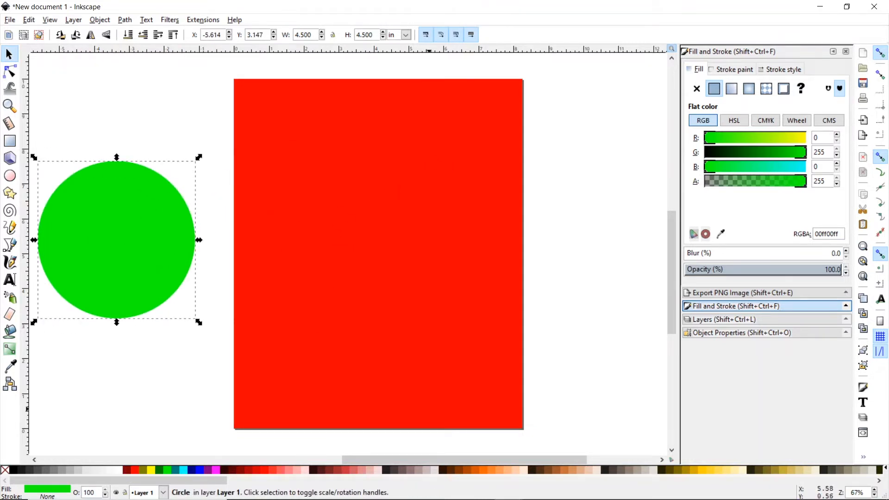
{"action": "left_click", "coordinate": [710, 489]}
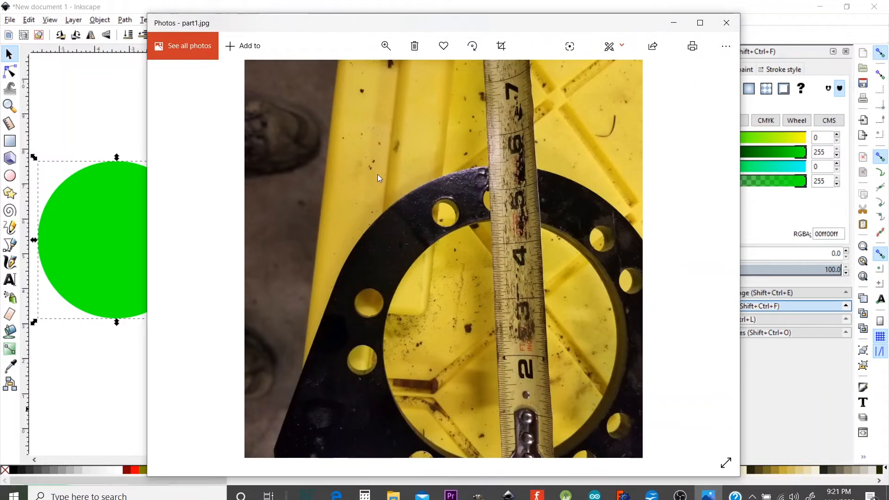
{"action": "left_click", "coordinate": [716, 266]}
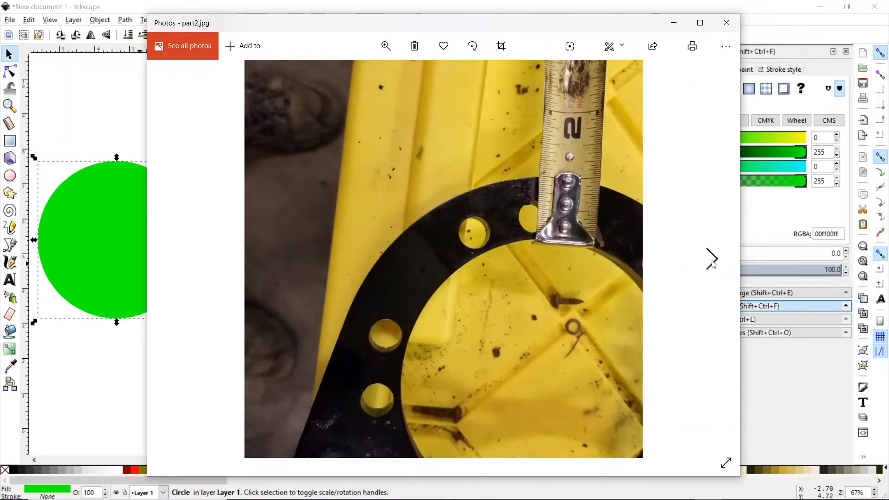
{"action": "left_click", "coordinate": [715, 268]}
{"action": "left_click", "coordinate": [714, 268]}
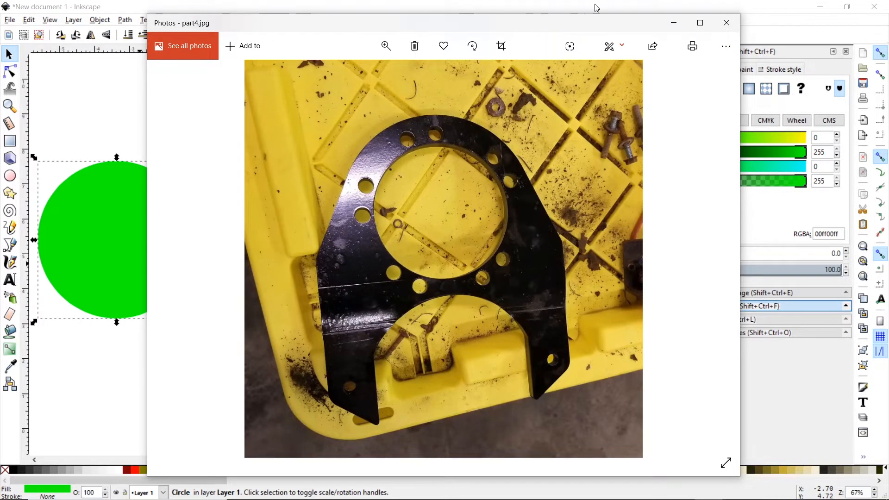
{"action": "left_click", "coordinate": [627, 4]}
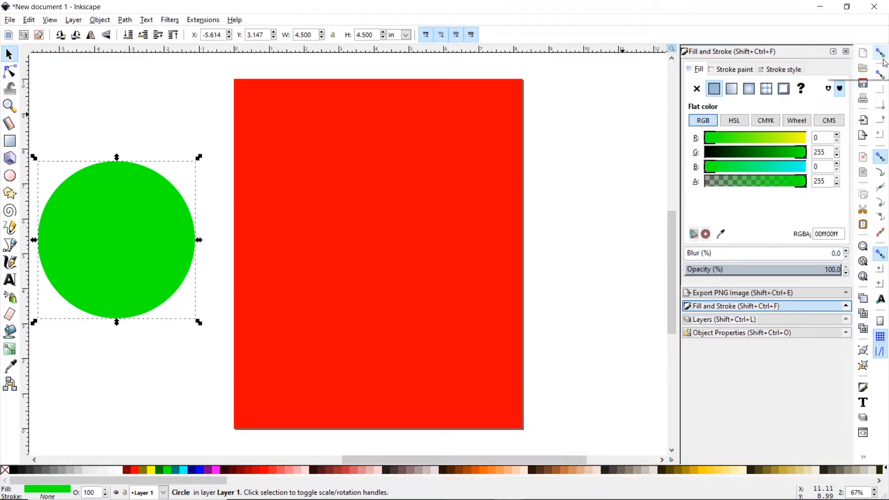
- Enable bounding-box edge, corner and centre snapping, then snap the green circle horizontally centred on the page
{"action": "left_click", "coordinate": [881, 75]}
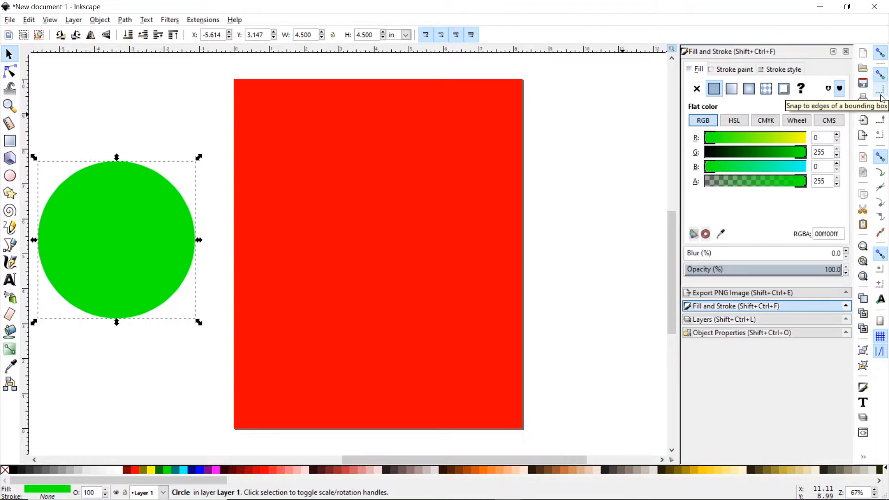
{"action": "left_click", "coordinate": [881, 91]}
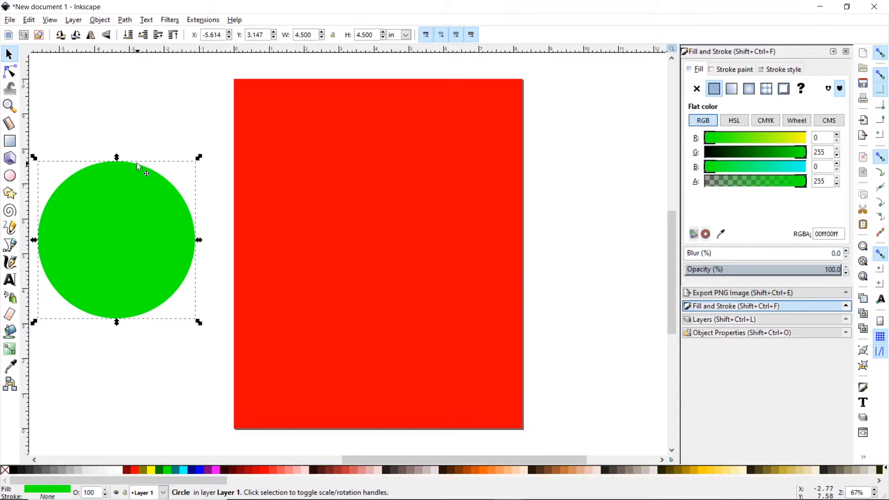
{"action": "left_click", "coordinate": [294, 189]}
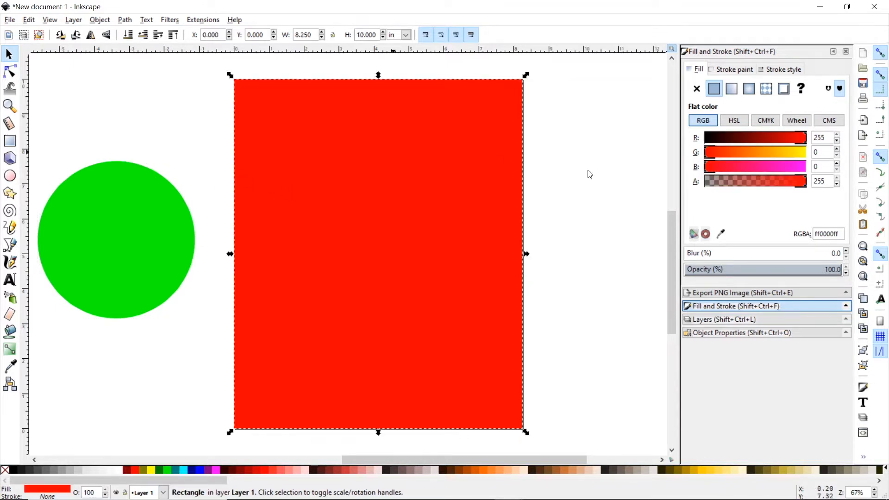
{"action": "left_click", "coordinate": [883, 106]}
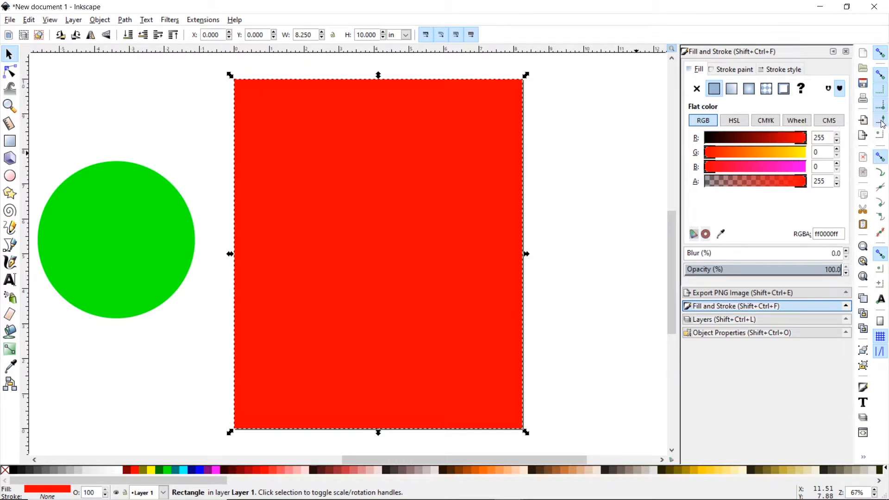
{"action": "left_click", "coordinate": [883, 134]}
{"action": "left_click", "coordinate": [111, 238]}
{"action": "mouse_move", "coordinate": [111, 238]}
{"action": "left_mouse_down"}
{"action": "mouse_move", "coordinate": [219, 231]}
{"action": "mouse_move", "coordinate": [356, 241]}
{"action": "mouse_move", "coordinate": [367, 241]}
{"action": "mouse_move", "coordinate": [363, 224]}
{"action": "mouse_move", "coordinate": [376, 243]}
{"action": "left_mouse_up"}
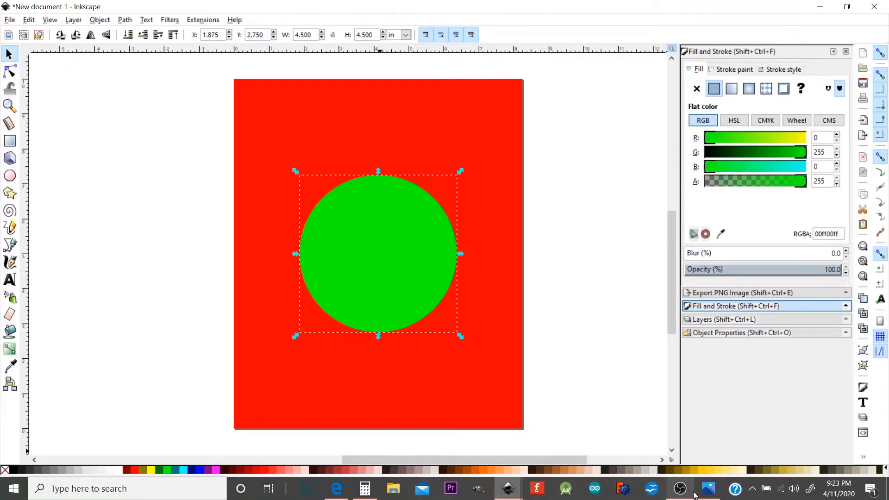
{"action": "left_click", "coordinate": [706, 495]}
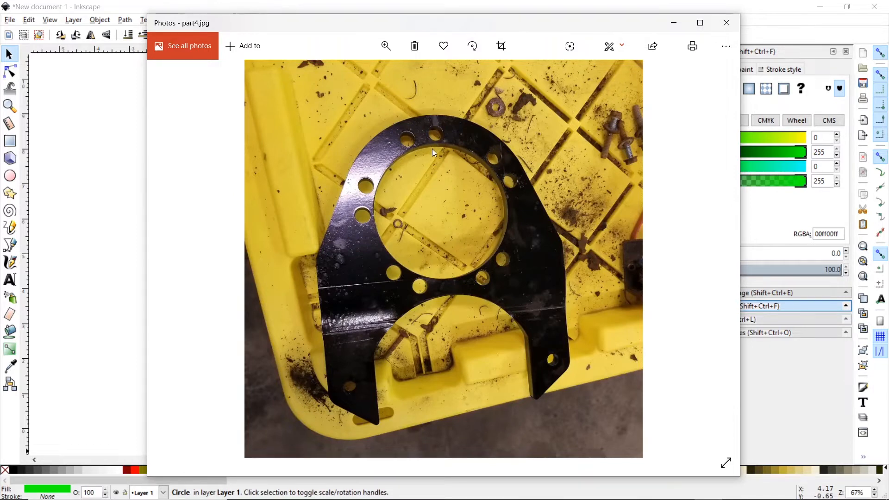
{"action": "left_click", "coordinate": [176, 260]}
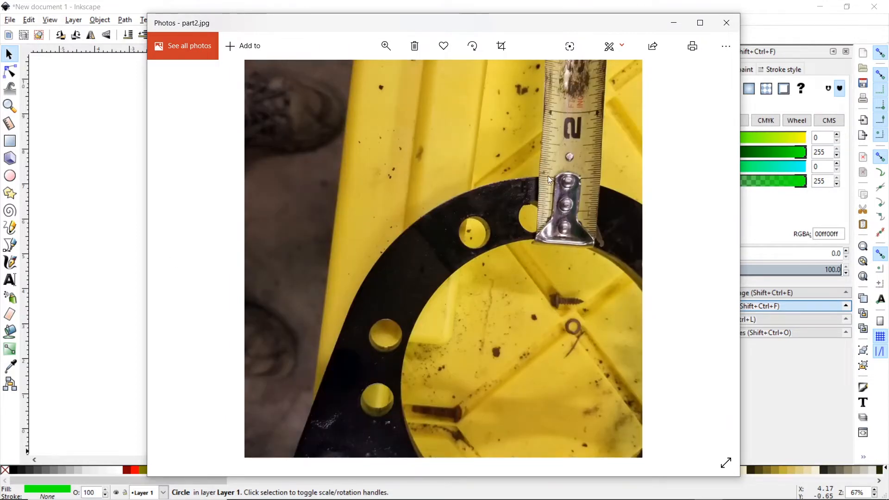
{"action": "left_click", "coordinate": [674, 24]}
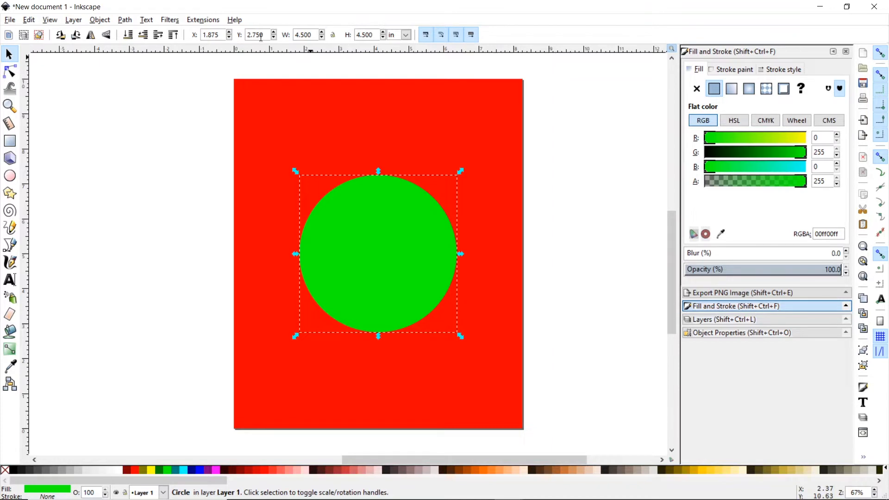
- Raise the green circle on the page by entering 4 as its Y value
{"action": "left_click_drag", "start_coordinate": [267, 35], "coordinate": [246, 34]}
{"action": "type", "text": "4"}
{"action": "key", "text": "Return"}
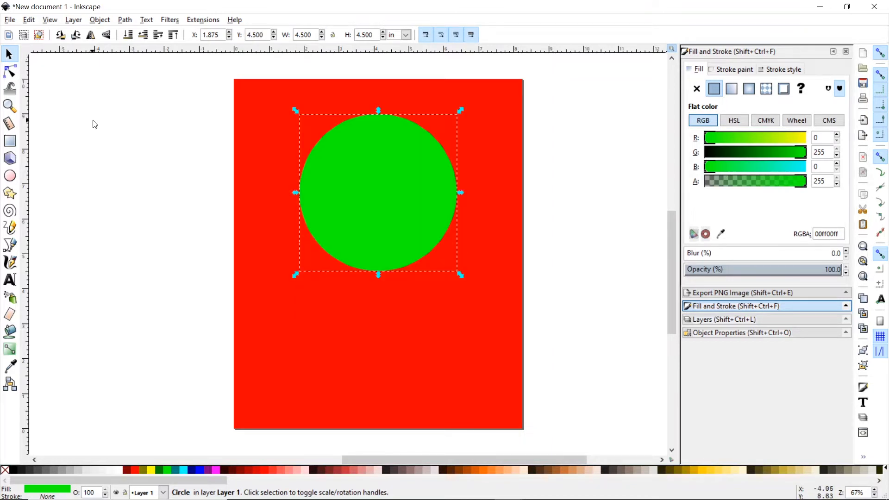
- Fill the full-page rectangle pure blue, with a horizontal guide near the page top
{"action": "mouse_move", "coordinate": [87, 50]}
{"action": "left_mouse_down"}
{"action": "mouse_move", "coordinate": [85, 115]}
{"action": "mouse_move", "coordinate": [105, 51]}
{"action": "left_mouse_up"}
{"action": "left_click", "coordinate": [241, 314]}
{"action": "left_click", "coordinate": [204, 471]}
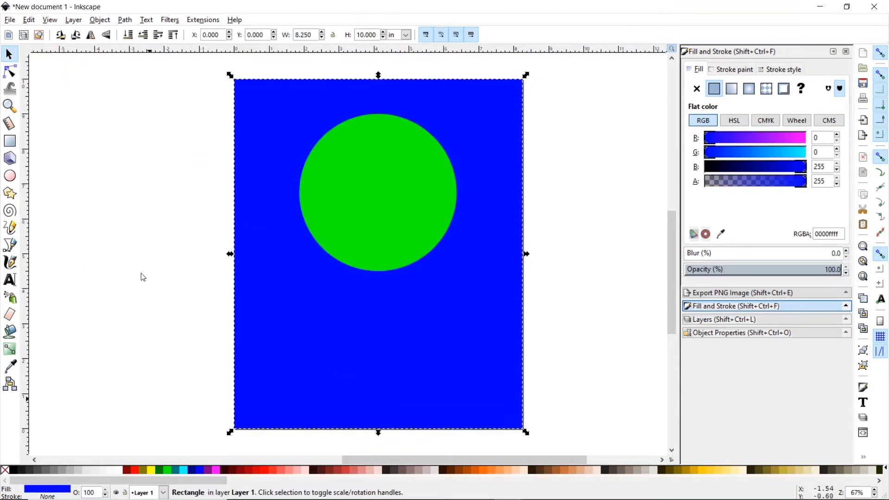
{"action": "mouse_move", "coordinate": [83, 49]}
{"action": "left_mouse_down"}
{"action": "mouse_move", "coordinate": [92, 122]}
{"action": "mouse_move", "coordinate": [93, 52]}
{"action": "left_mouse_up"}
{"action": "left_click", "coordinate": [404, 216]}
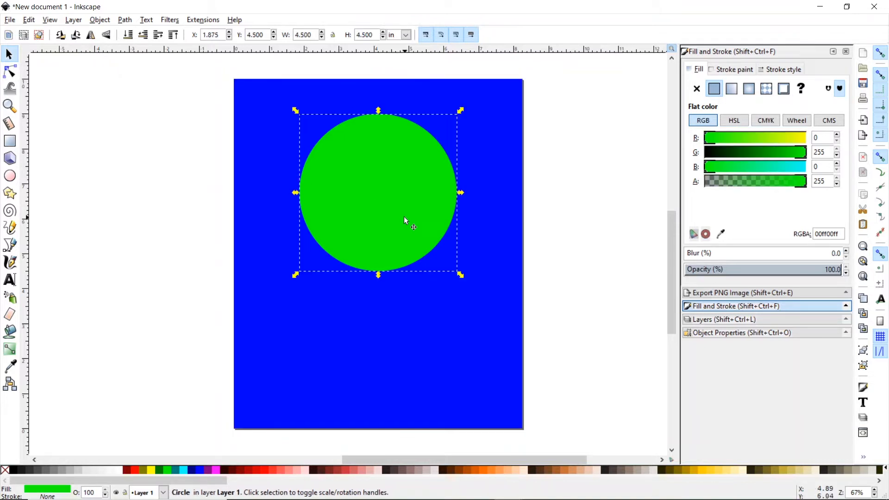
{"action": "left_click", "coordinate": [709, 491]}
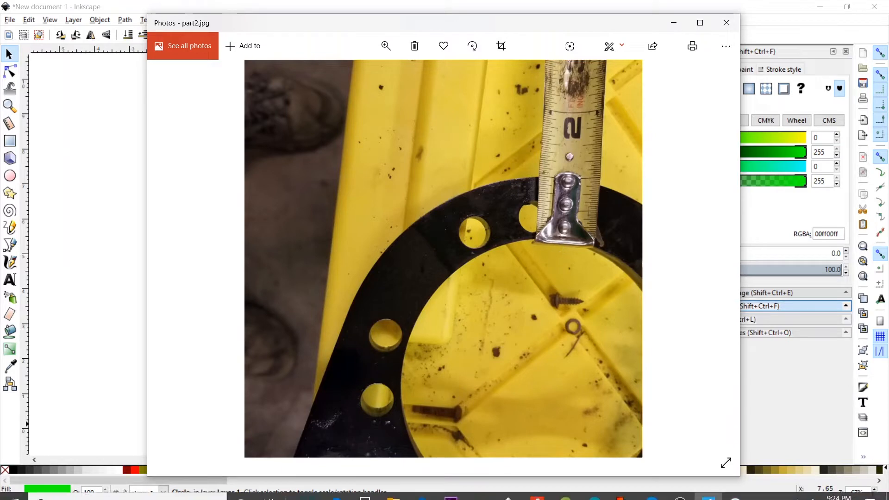
{"action": "left_click", "coordinate": [673, 24]}
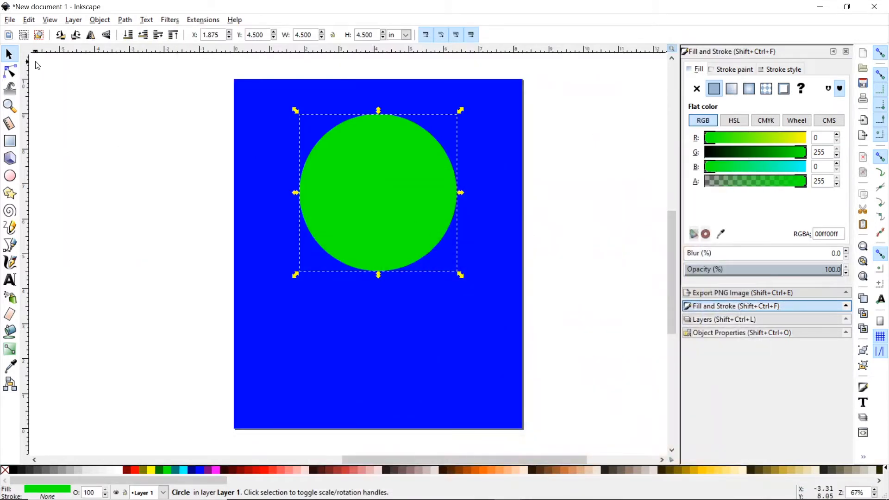
- Duplicate the green circle with Edit > Duplicate and move the copy aside
{"action": "left_click", "coordinate": [10, 176]}
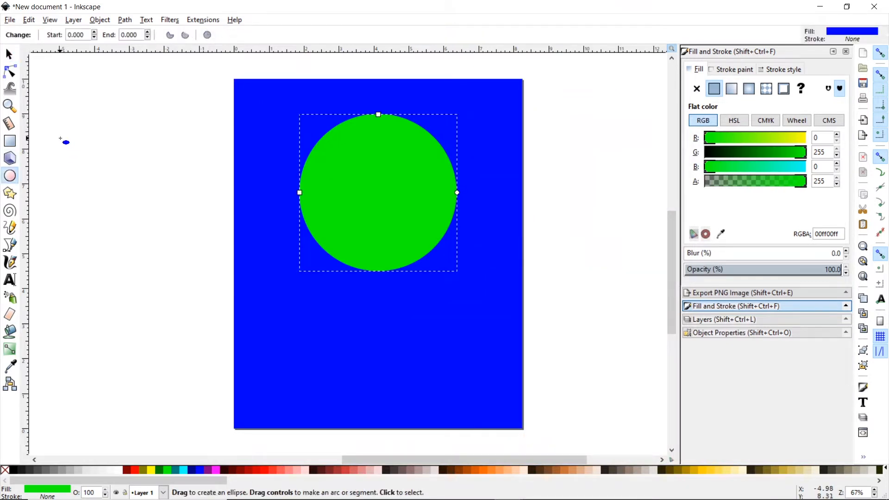
{"action": "left_click_drag", "start_coordinate": [59, 138], "coordinate": [84, 163]}
{"action": "key", "text": "ctrl+z"}
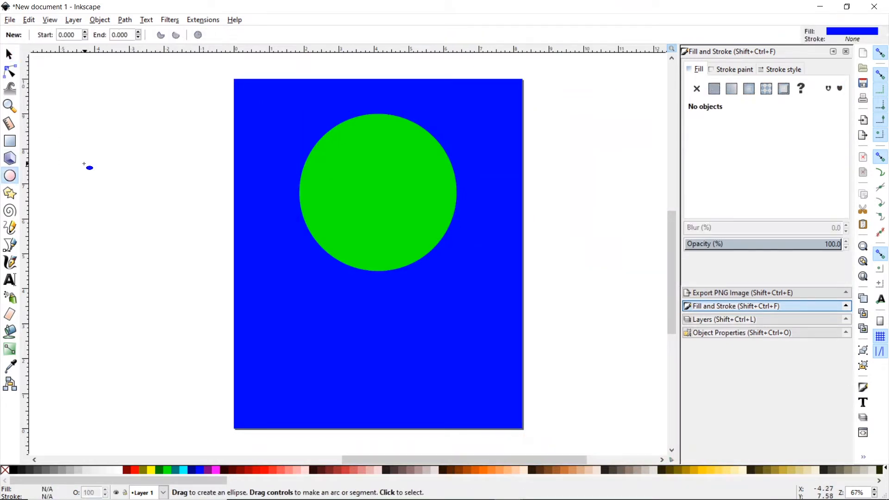
{"action": "left_click", "coordinate": [9, 54]}
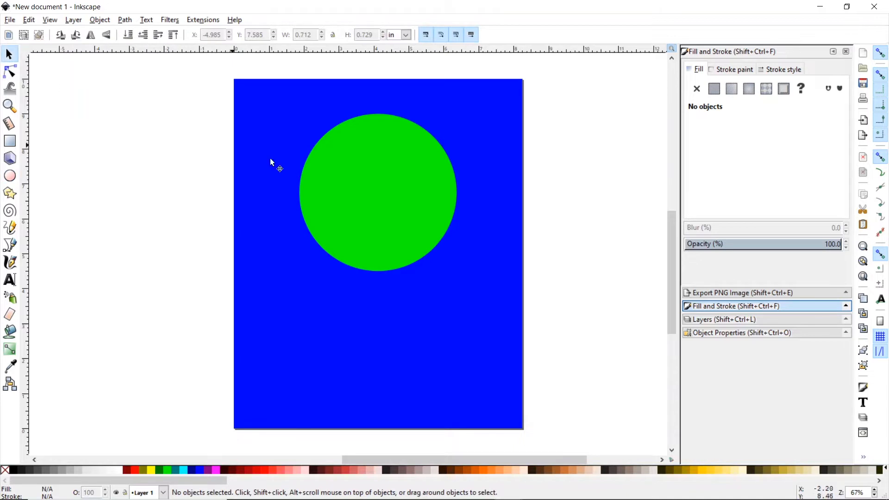
{"action": "left_click", "coordinate": [378, 180]}
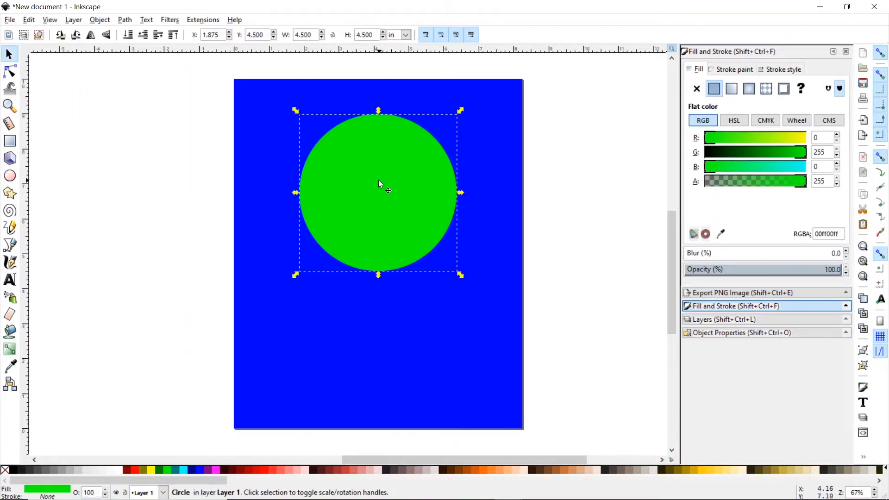
{"action": "left_click", "coordinate": [29, 20]}
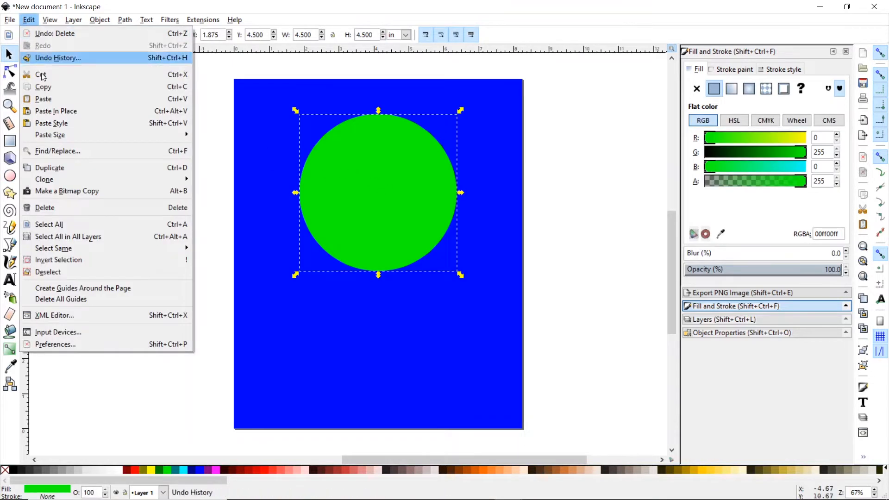
{"action": "left_click", "coordinate": [60, 168]}
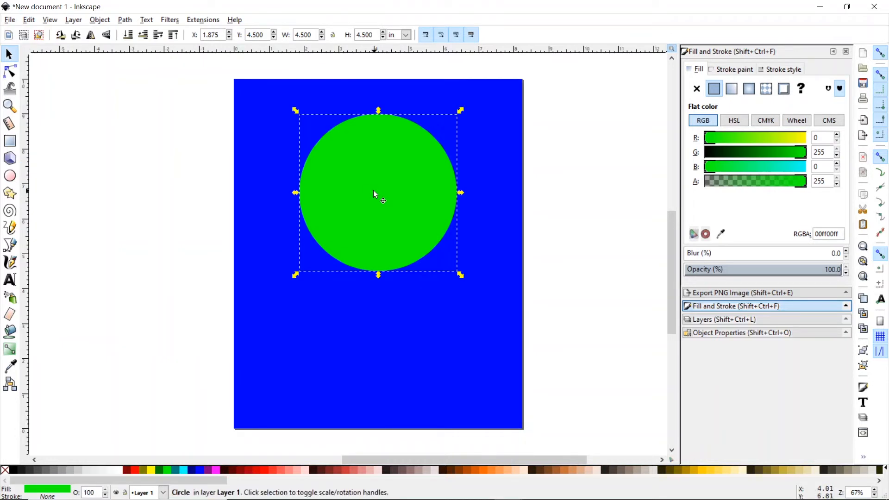
{"action": "left_click_drag", "start_coordinate": [373, 193], "coordinate": [322, 191]}
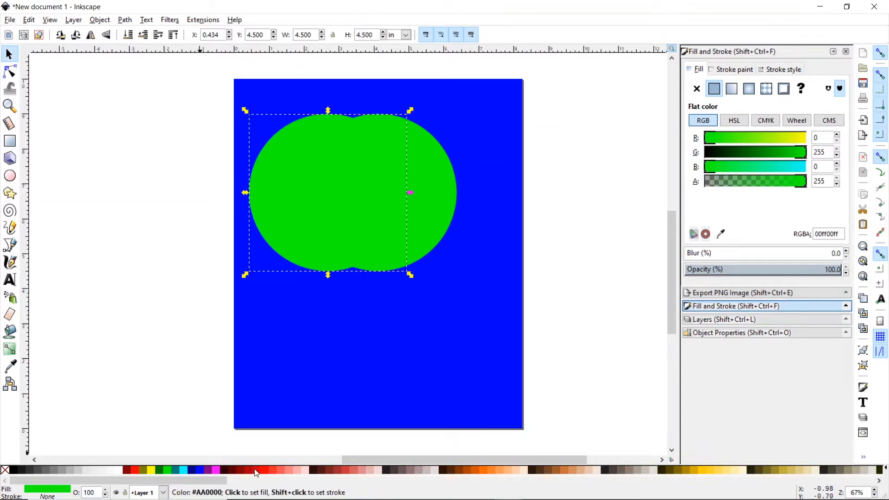
- Colour the copy magenta, resize it to 6.5 × 6.5 in, and centre it at the page top
{"action": "left_click", "coordinate": [218, 470]}
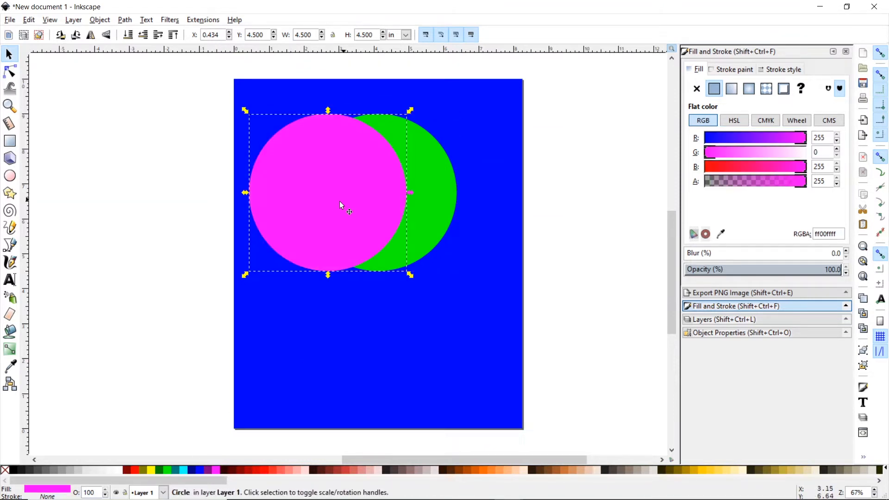
{"action": "left_click_drag", "start_coordinate": [340, 201], "coordinate": [388, 212]}
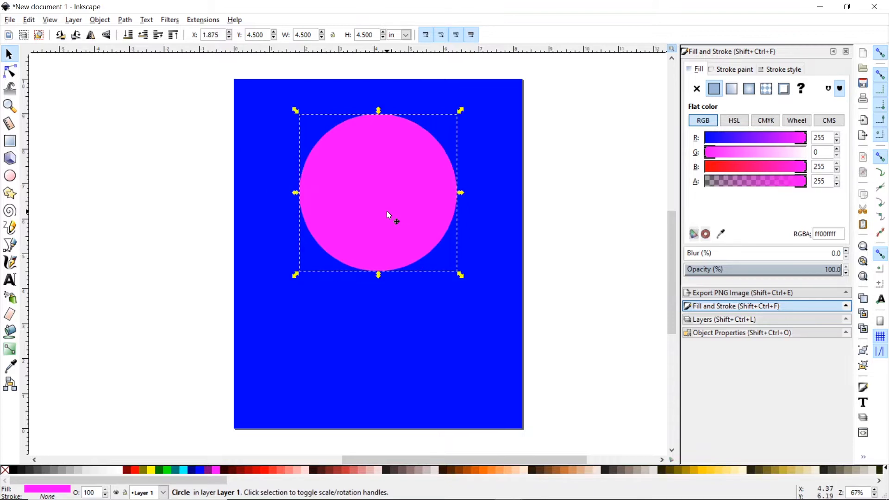
{"action": "left_click", "coordinate": [300, 34]}
{"action": "key", "text": "BackSpace"}
{"action": "type", "text": "6"}
{"action": "left_click", "coordinate": [362, 35]}
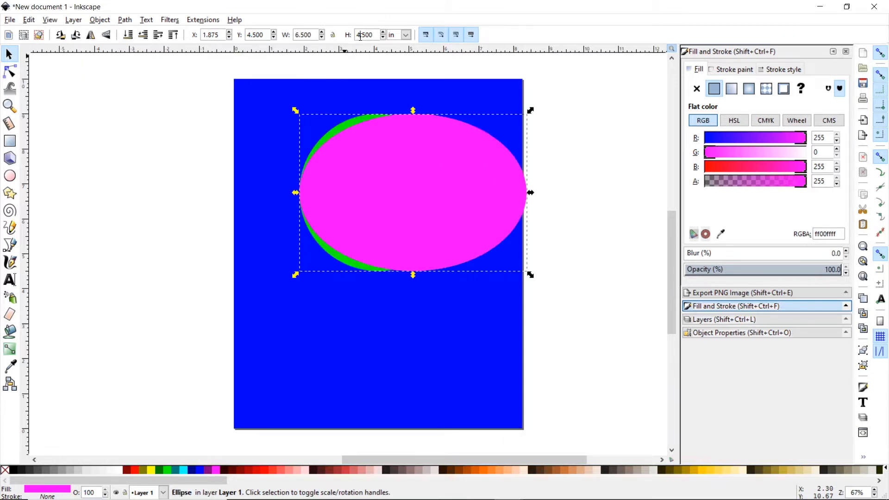
{"action": "key", "text": "BackSpace"}
{"action": "type", "text": "6"}
{"action": "key", "text": "Return"}
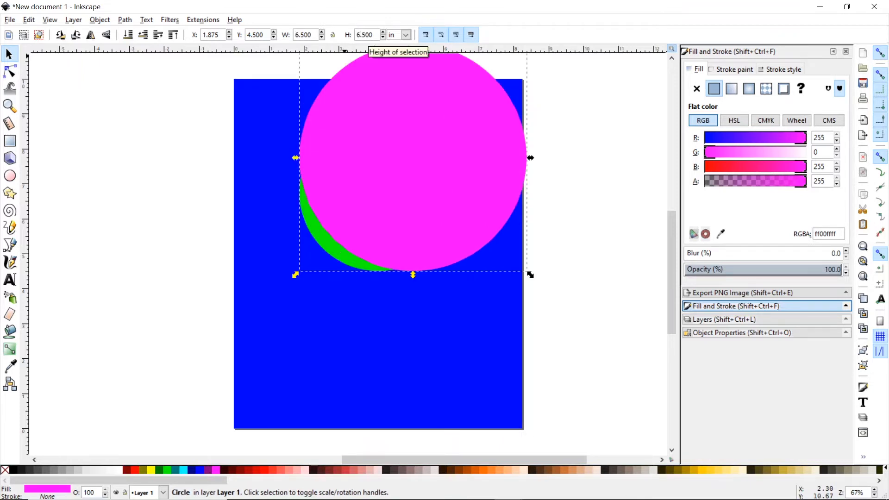
{"action": "left_click_drag", "start_coordinate": [423, 149], "coordinate": [408, 204]}
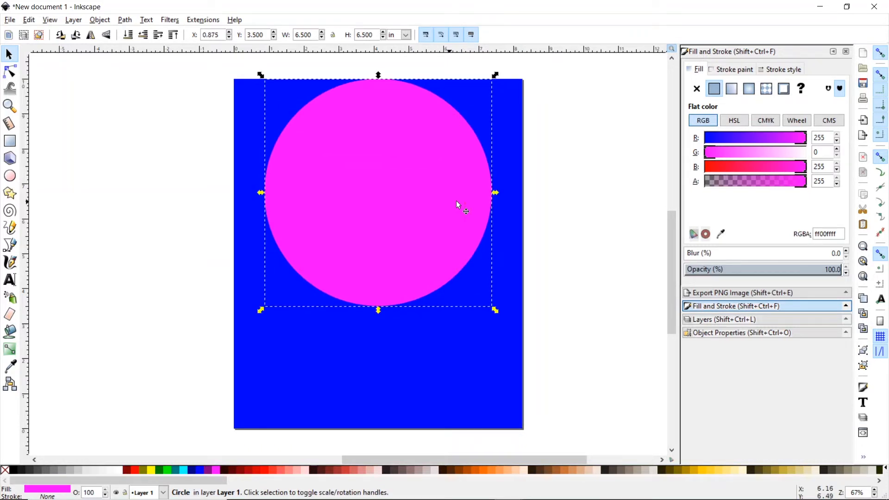
- Lower the magenta circle's opacity to about 50% so the smaller circle shows grey
{"action": "left_click", "coordinate": [781, 270]}
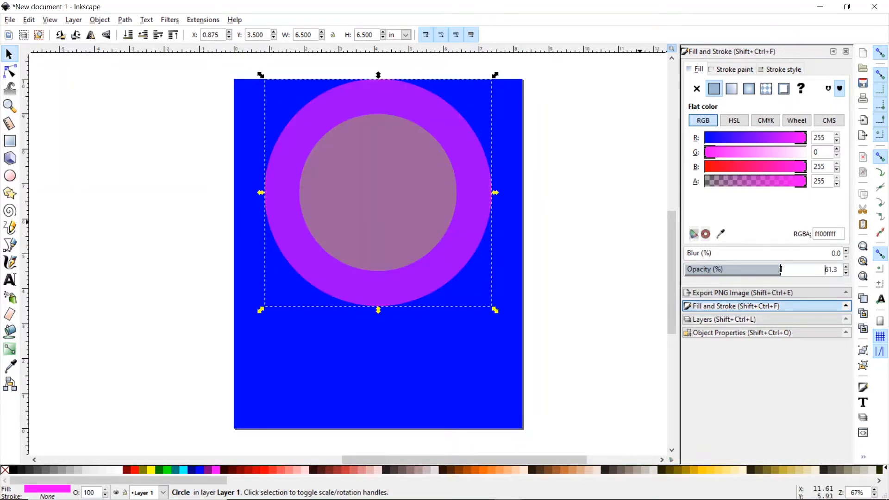
{"action": "left_click_drag", "start_coordinate": [776, 269], "coordinate": [763, 270]}
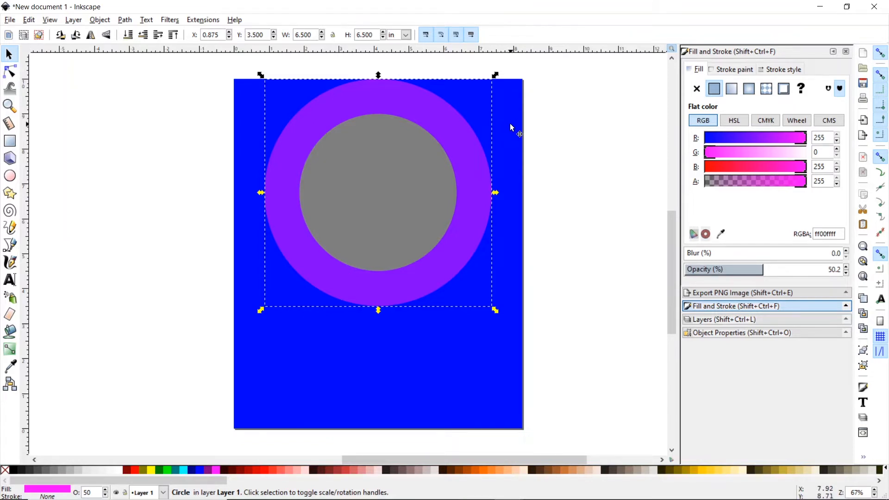
{"action": "left_click_drag", "start_coordinate": [671, 261], "coordinate": [674, 278]}
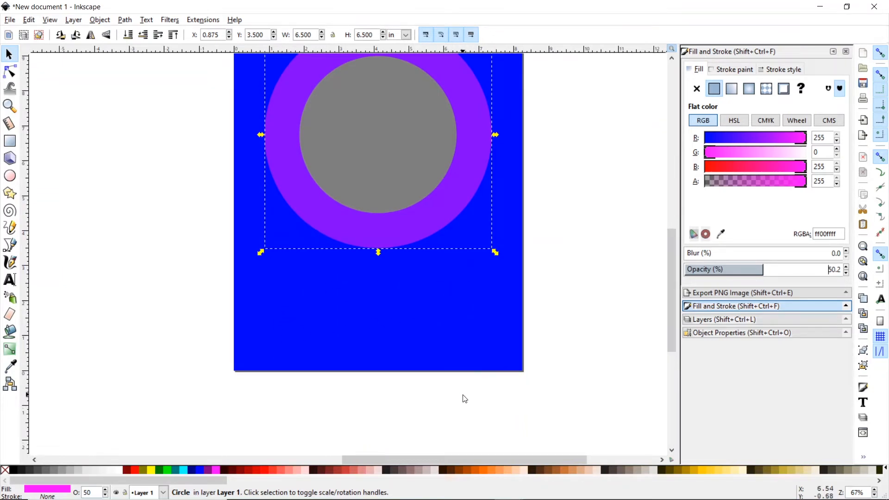
- Browse the measurement photos from part1.jpg through part6.jpg in Photos, then minimize the viewer
{"action": "left_click", "coordinate": [709, 489]}
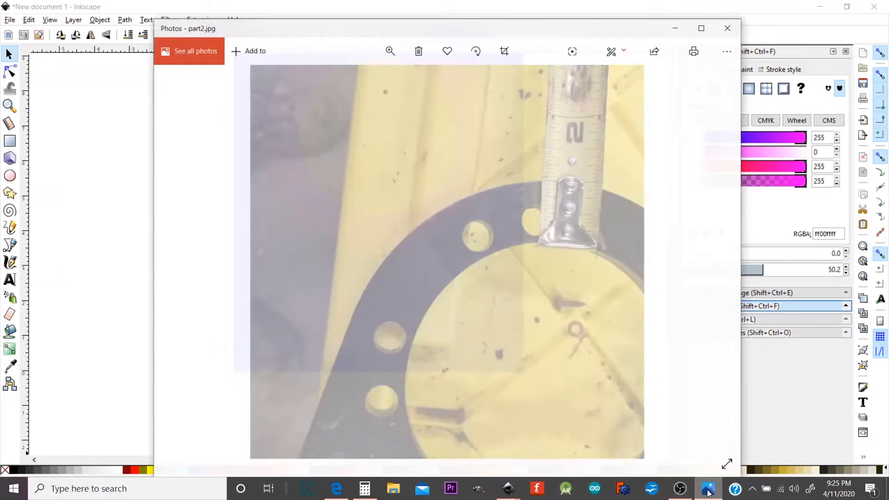
{"action": "left_click", "coordinate": [177, 267]}
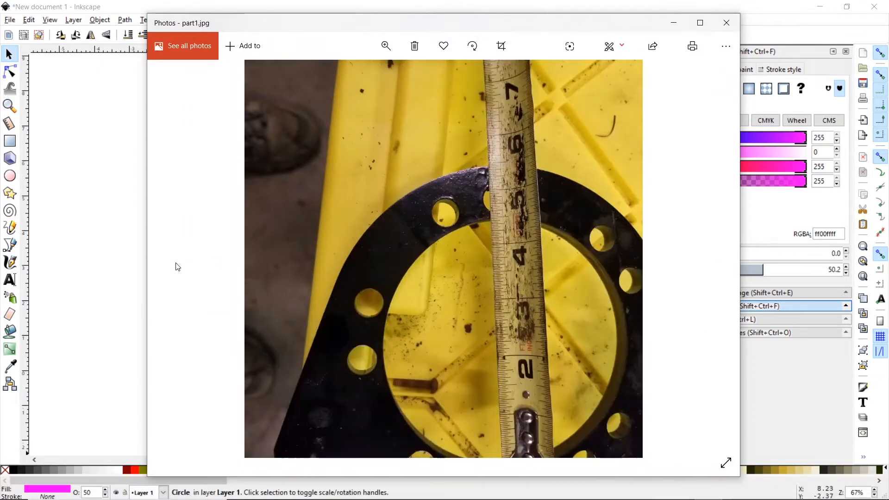
{"action": "left_click", "coordinate": [710, 263]}
{"action": "left_click", "coordinate": [710, 264]}
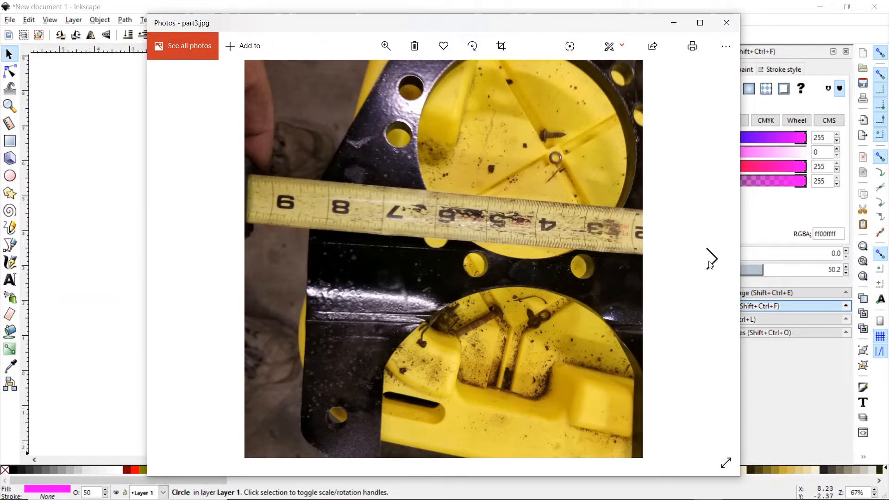
{"action": "left_click", "coordinate": [710, 264]}
{"action": "left_click", "coordinate": [710, 264]}
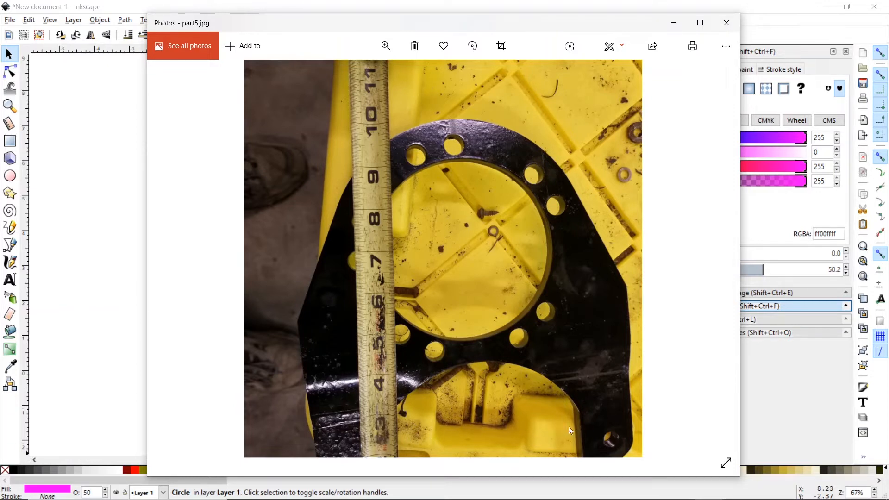
{"action": "left_click", "coordinate": [711, 258]}
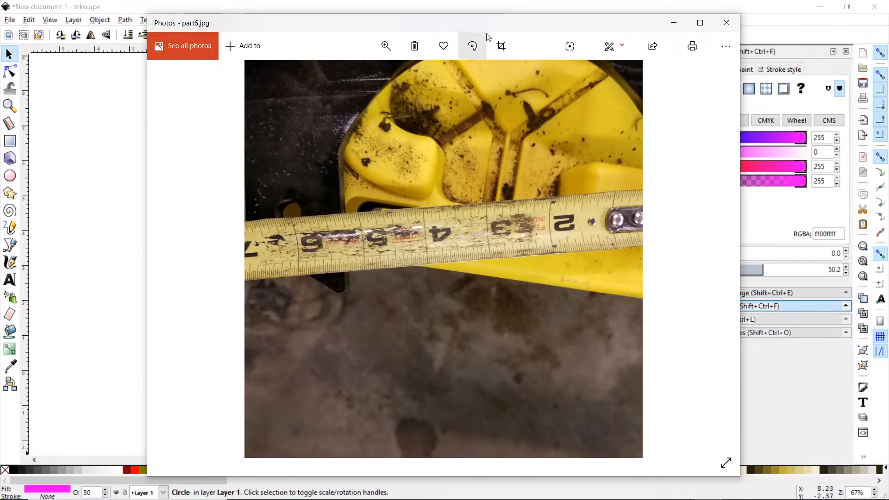
{"action": "left_click", "coordinate": [718, 8]}
- Draw a rectangle beside the page and size it to 4.25 × 4 in
{"action": "left_click", "coordinate": [10, 141]}
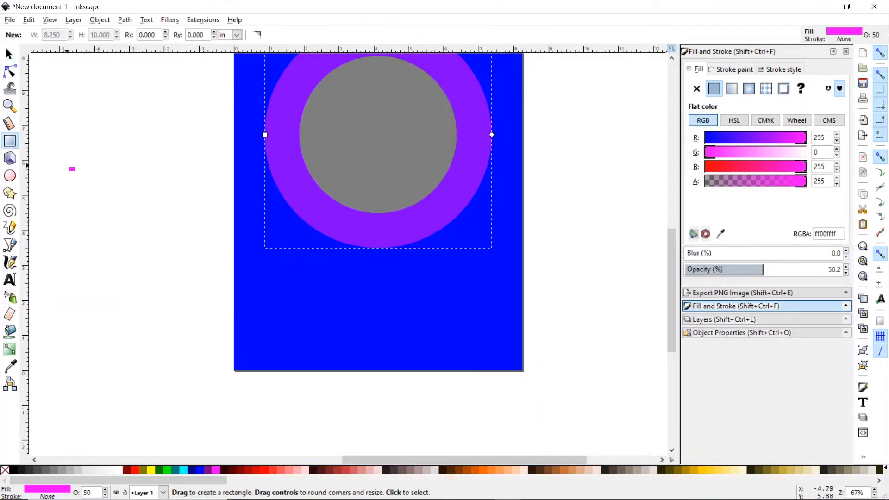
{"action": "left_click_drag", "start_coordinate": [67, 167], "coordinate": [112, 194]}
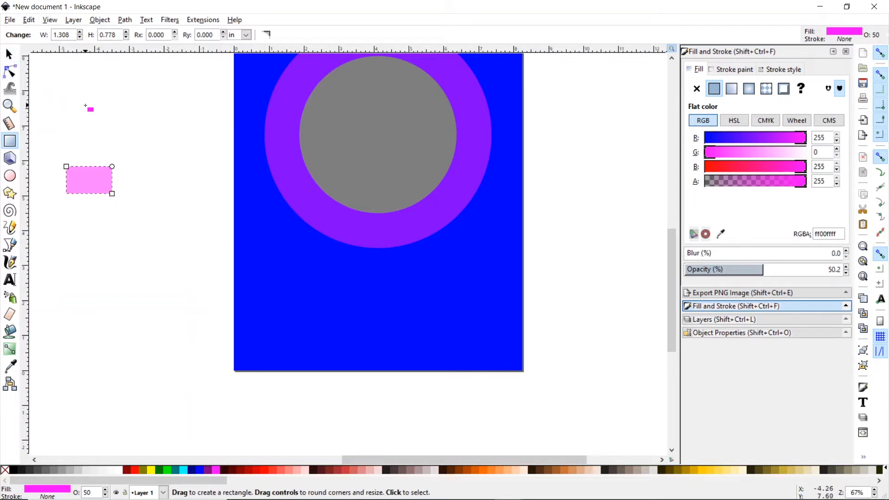
{"action": "left_click", "coordinate": [9, 54]}
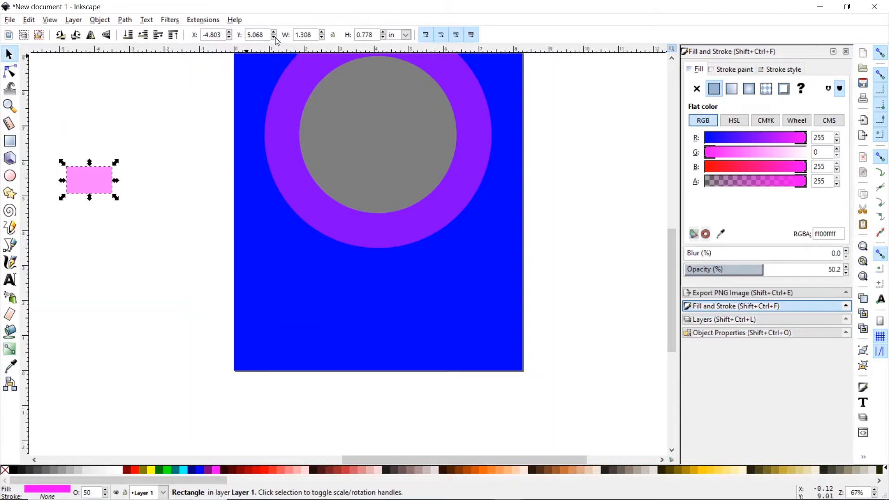
{"action": "left_click_drag", "start_coordinate": [313, 35], "coordinate": [296, 35]}
{"action": "type", "text": "4.25"}
{"action": "key", "text": "Return"}
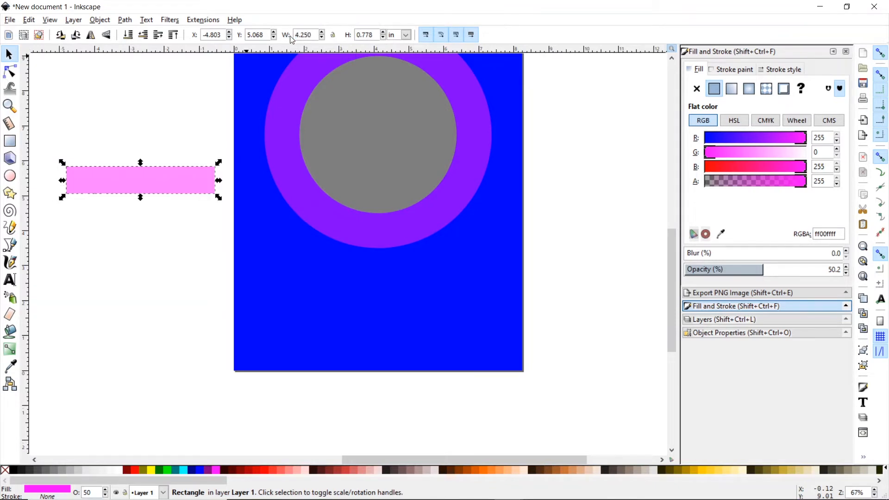
{"action": "left_click_drag", "start_coordinate": [373, 36], "coordinate": [355, 36]}
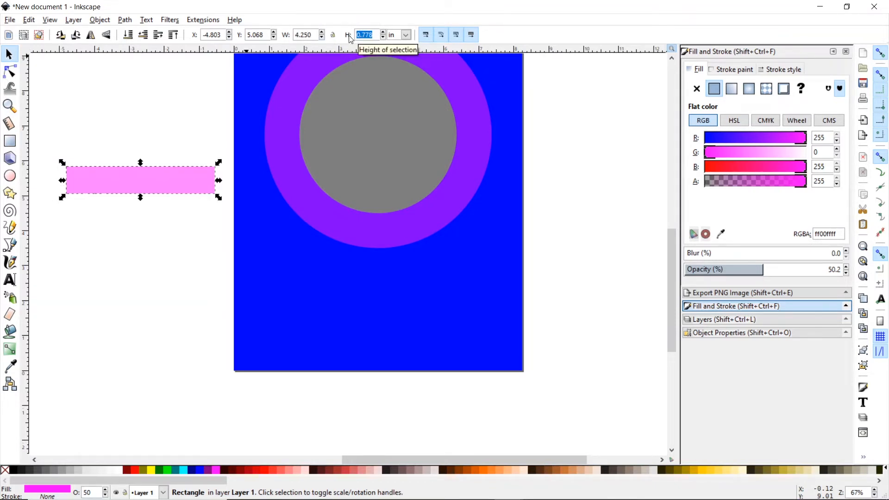
{"action": "type", "text": "4"}
{"action": "key", "text": "Return"}
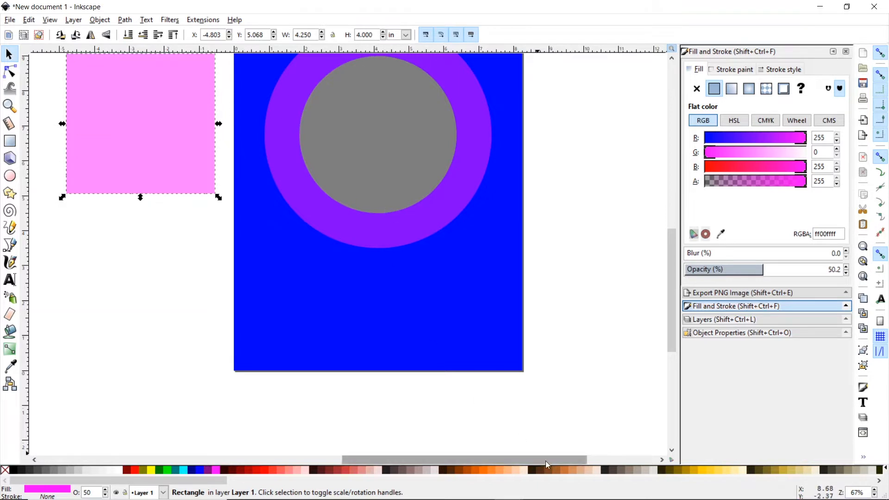
- After checking part6.jpg, widen the rectangle to 5.25 in and move it to the page's bottom centre
{"action": "left_click", "coordinate": [705, 494]}
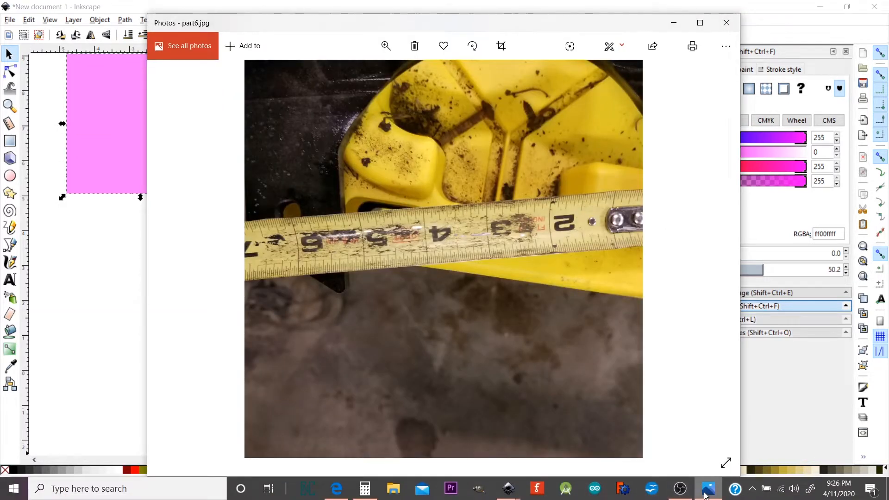
{"action": "left_click", "coordinate": [104, 283]}
{"action": "left_click", "coordinate": [122, 146]}
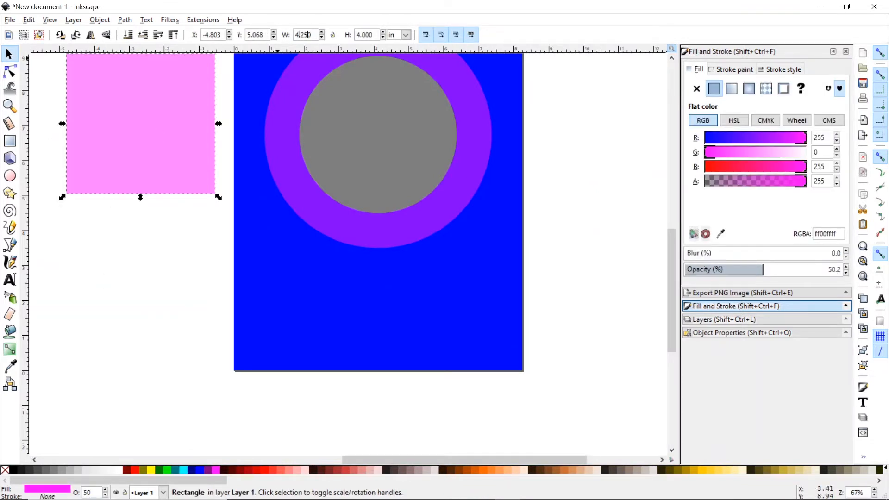
{"action": "key", "text": "BackSpace"}
{"action": "type", "text": "5"}
{"action": "key", "text": "Return"}
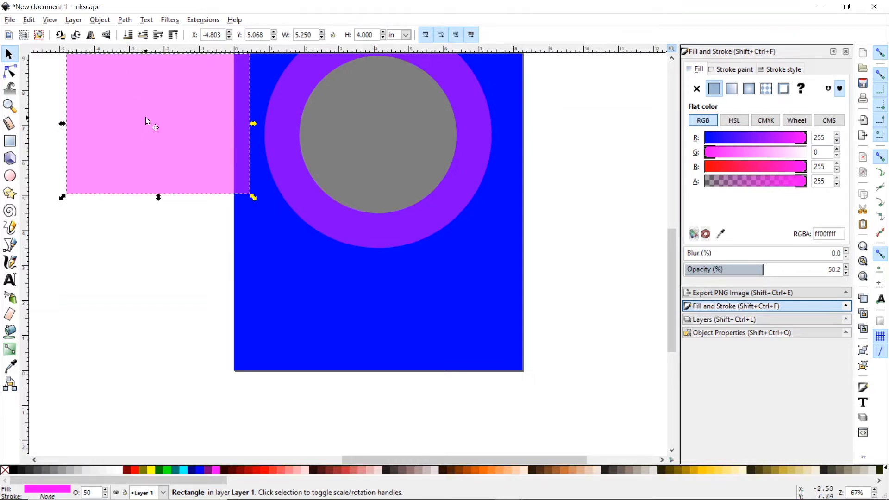
{"action": "left_click_drag", "start_coordinate": [146, 118], "coordinate": [369, 300]}
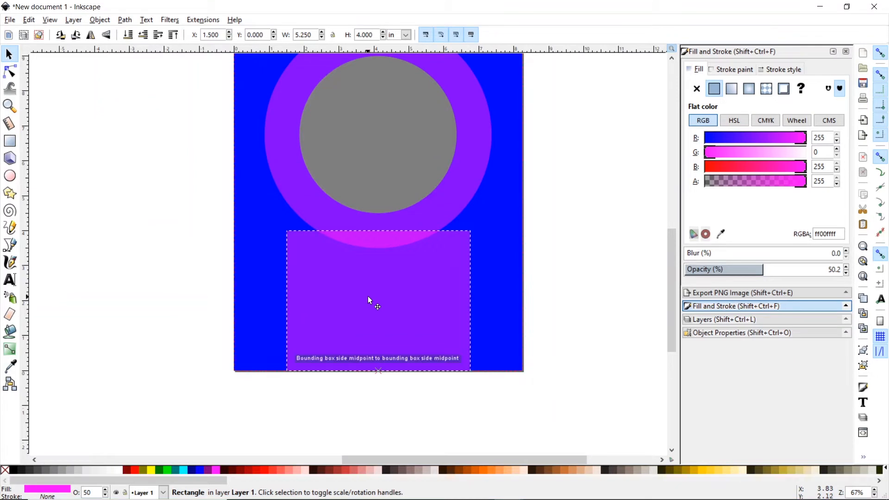
{"action": "mouse_move", "coordinate": [367, 292]}
{"action": "left_mouse_down"}
{"action": "mouse_move", "coordinate": [363, 250]}
{"action": "mouse_move", "coordinate": [368, 291]}
{"action": "left_mouse_up"}
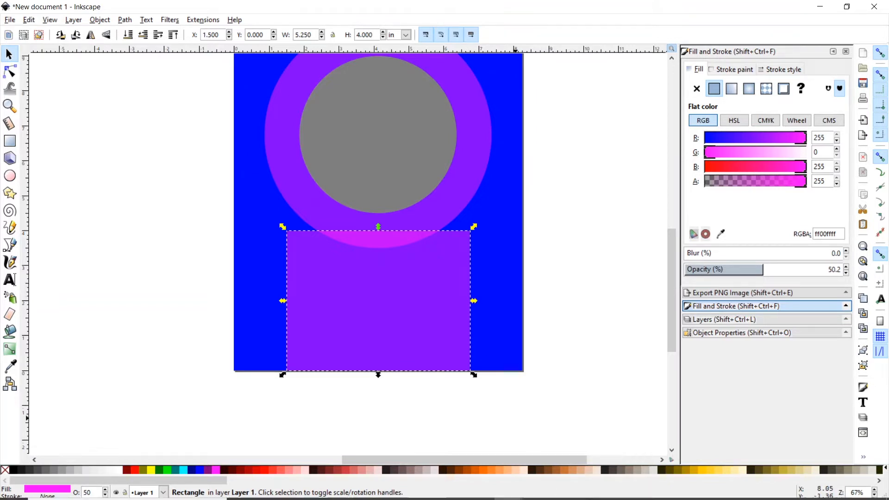
{"action": "mouse_move", "coordinate": [556, 499]}
{"action": "mouse_move", "coordinate": [706, 490]}
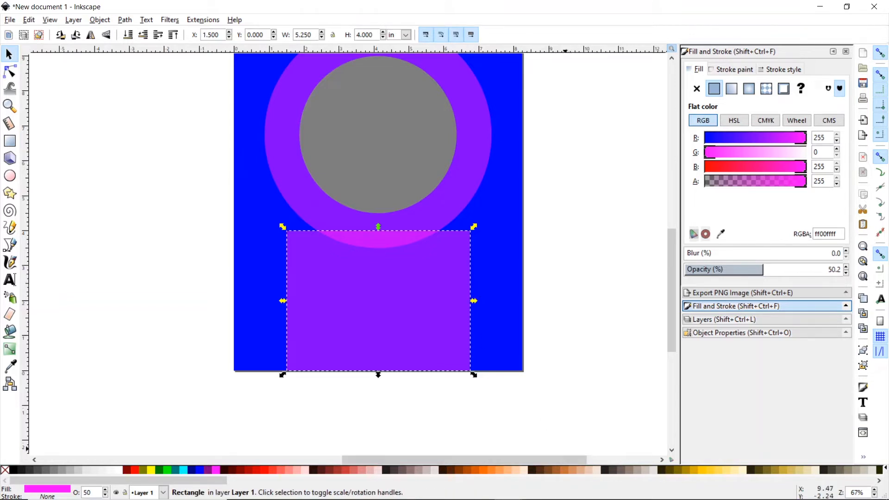
- Page back to part1.jpg and forward through part7.jpg in Photos, then minimize the viewer
{"action": "mouse_move", "coordinate": [658, 499]}
{"action": "left_click", "coordinate": [709, 489]}
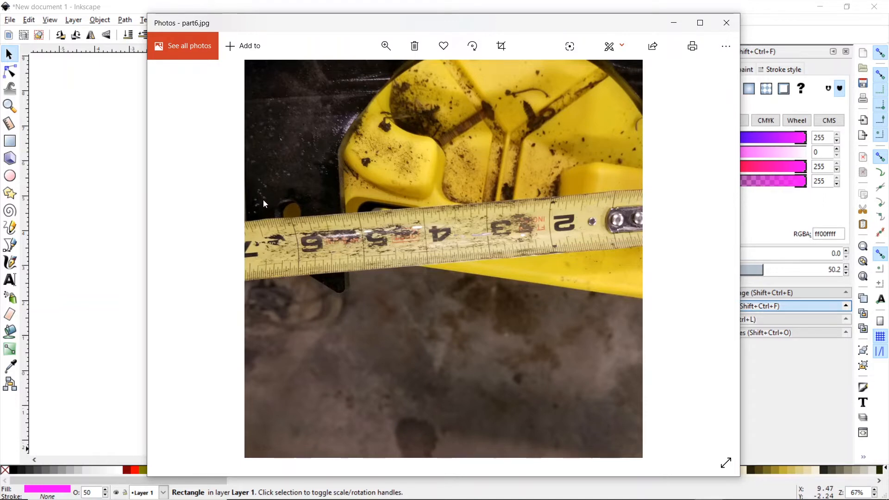
{"action": "left_click", "coordinate": [180, 268]}
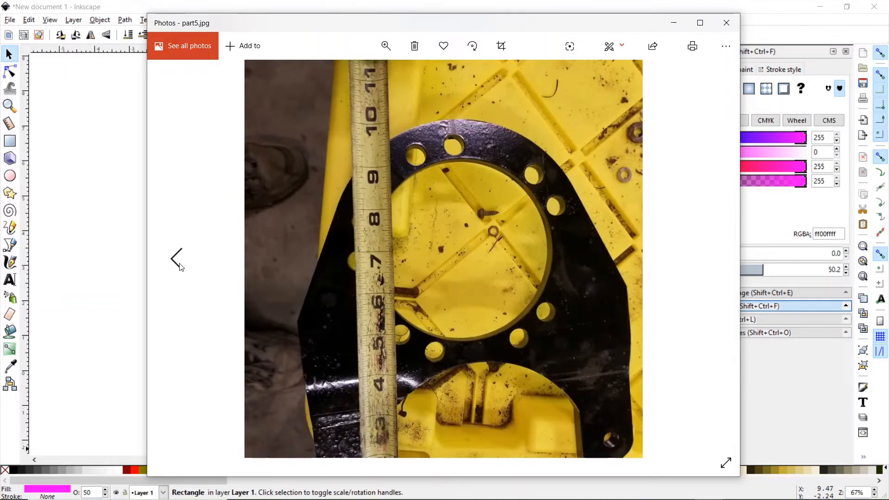
{"action": "left_click", "coordinate": [180, 268]}
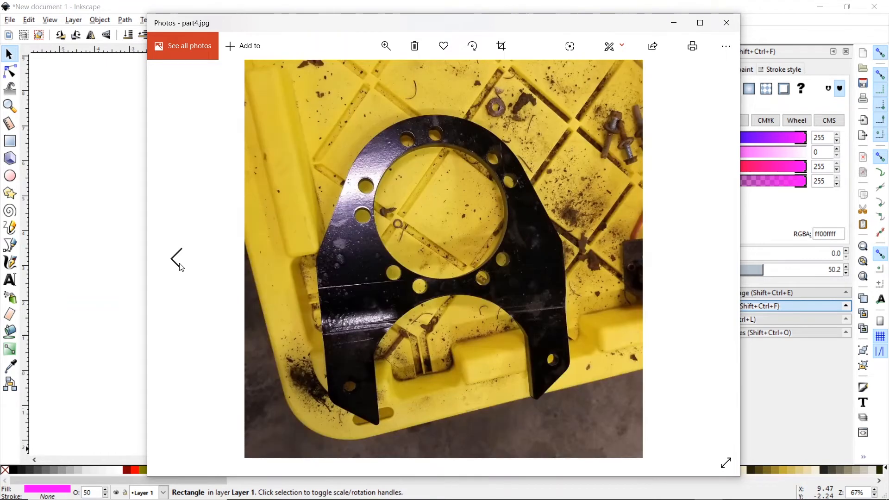
{"action": "left_click", "coordinate": [181, 268]}
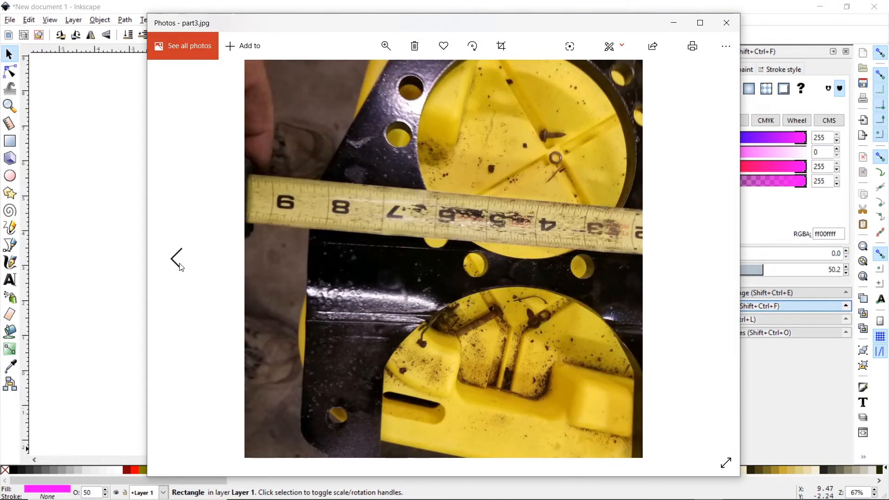
{"action": "left_click", "coordinate": [177, 258]}
{"action": "left_click", "coordinate": [176, 258]}
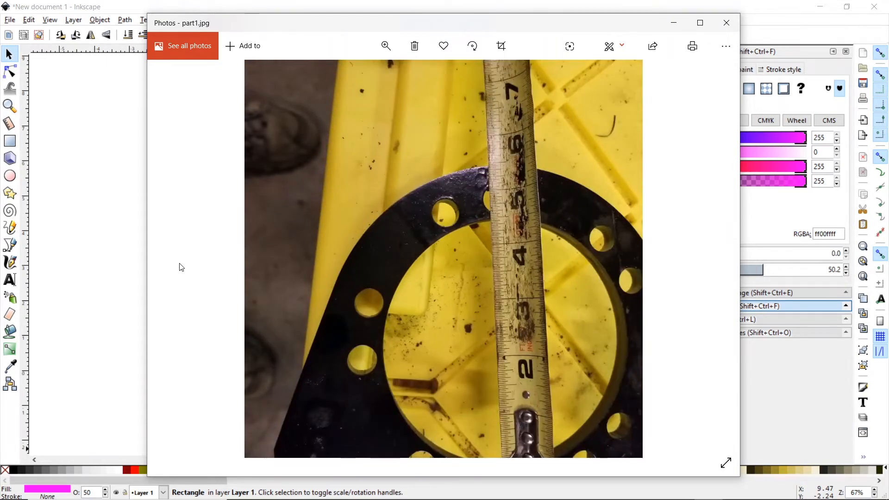
{"action": "left_click", "coordinate": [713, 263]}
{"action": "left_click", "coordinate": [714, 264]}
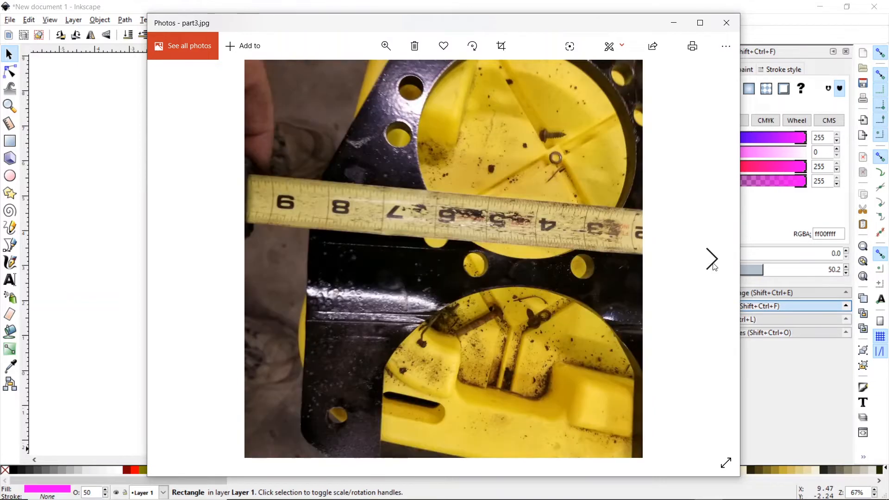
{"action": "left_click", "coordinate": [714, 264]}
{"action": "left_click", "coordinate": [713, 264]}
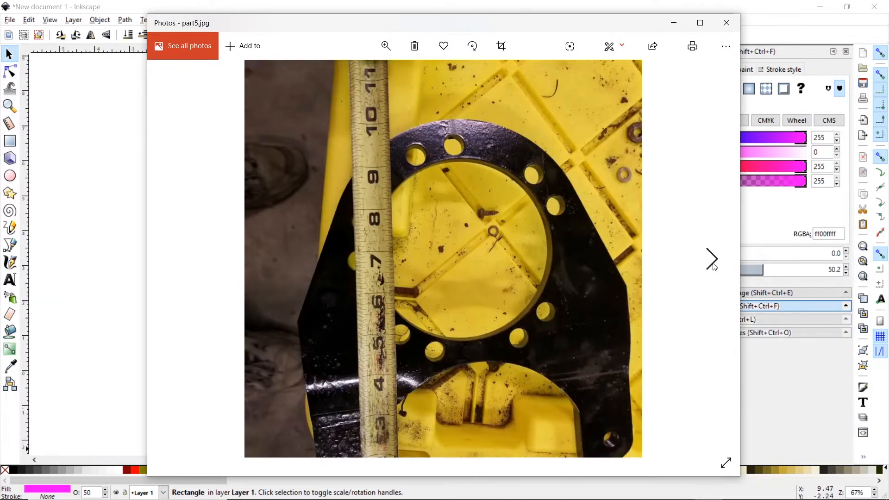
{"action": "left_click", "coordinate": [714, 264]}
{"action": "left_click", "coordinate": [713, 265]}
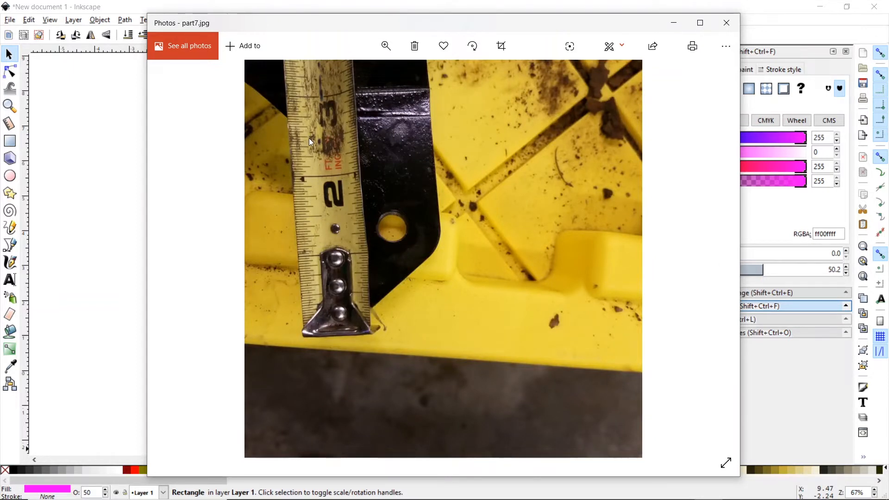
{"action": "left_click", "coordinate": [675, 24]}
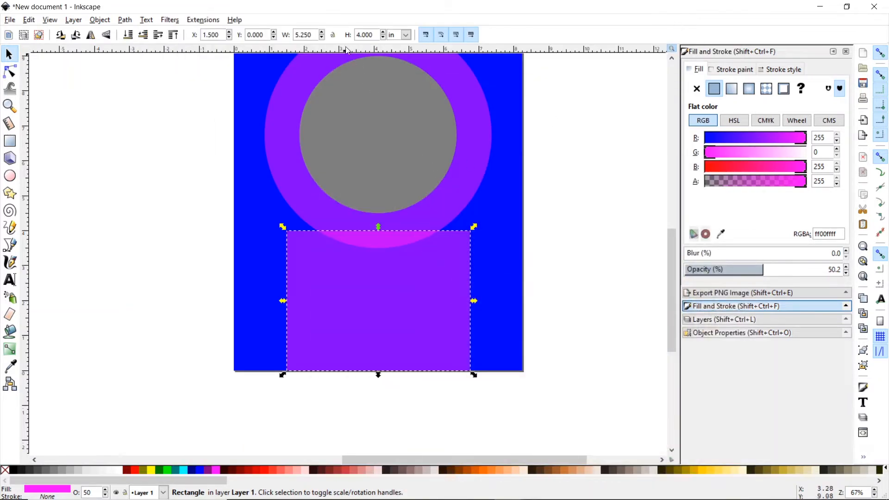
- Drag a horizontal guide from the top ruler down onto the rectangle
{"action": "left_click_drag", "start_coordinate": [348, 50], "coordinate": [348, 194]}
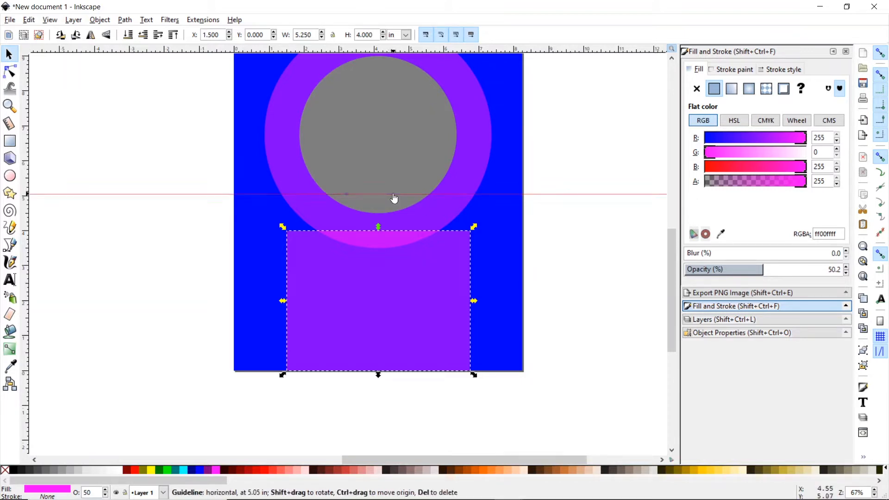
{"action": "left_click_drag", "start_coordinate": [394, 198], "coordinate": [404, 289]}
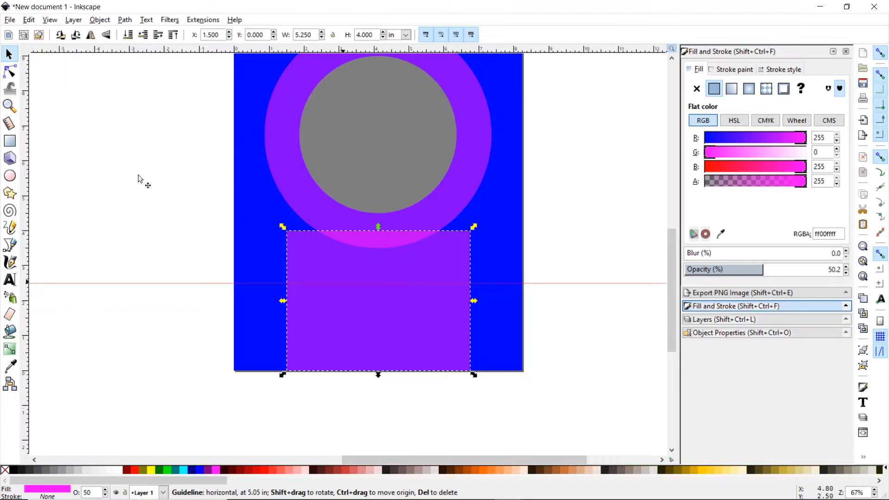
{"action": "left_click", "coordinate": [5, 108]}
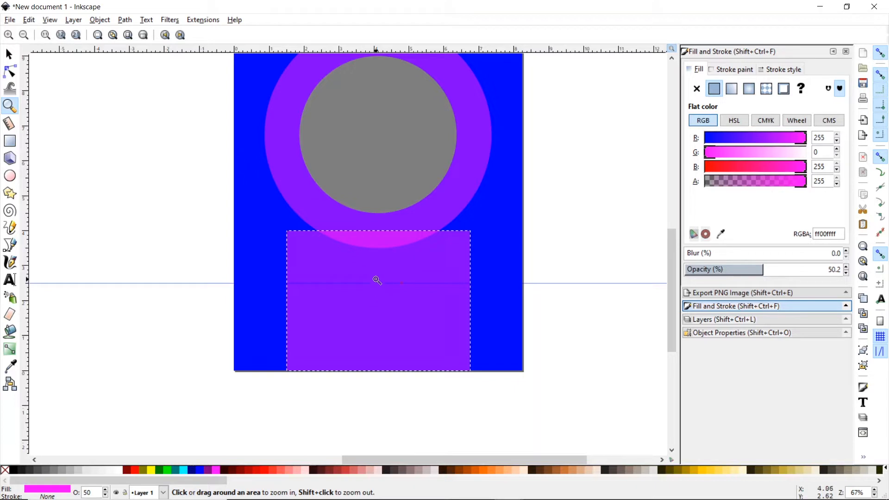
{"action": "left_click", "coordinate": [376, 279]}
{"action": "left_click", "coordinate": [376, 279]}
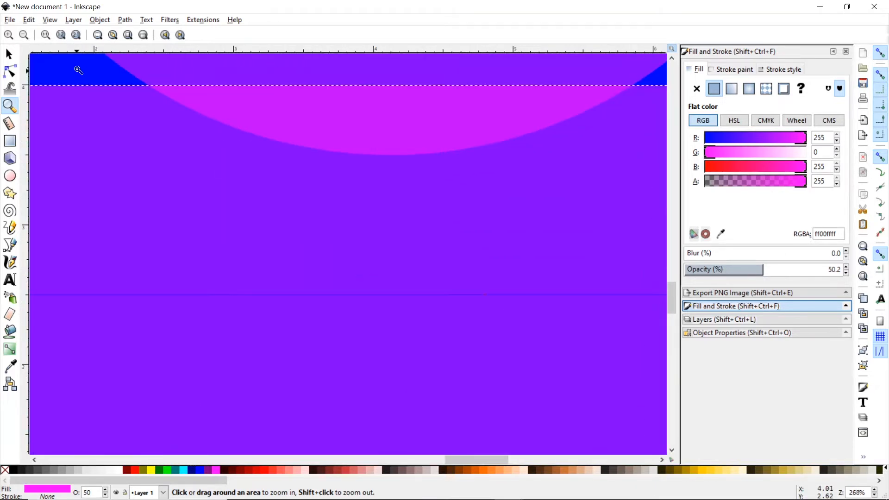
{"action": "left_click", "coordinate": [10, 58]}
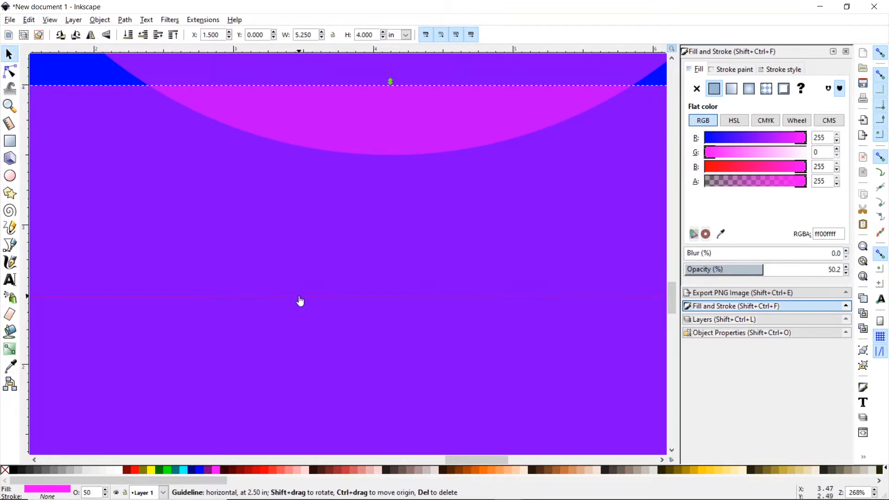
{"action": "mouse_move", "coordinate": [301, 301]}
{"action": "left_mouse_down"}
{"action": "mouse_move", "coordinate": [302, 311]}
{"action": "mouse_move", "coordinate": [303, 299]}
{"action": "left_mouse_up"}
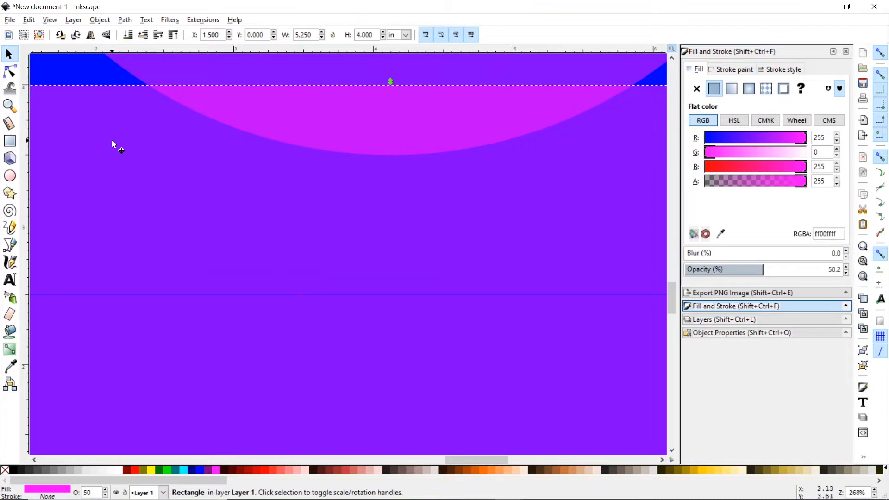
- Zoom in closely and position the guide precisely at 2.50 in
{"action": "left_click", "coordinate": [14, 106]}
{"action": "left_click", "coordinate": [361, 299]}
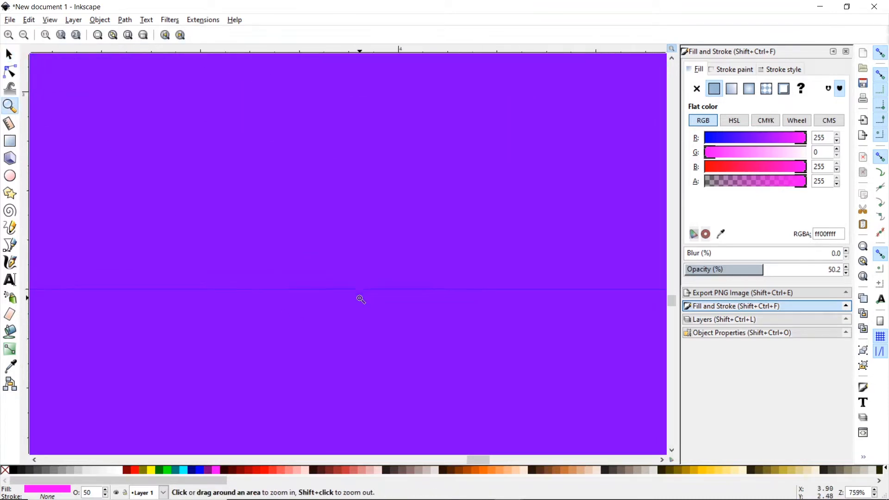
{"action": "left_click", "coordinate": [360, 299]}
{"action": "left_click", "coordinate": [360, 299]}
{"action": "left_click", "coordinate": [360, 299]}
{"action": "left_click", "coordinate": [360, 299]}
{"action": "left_click", "coordinate": [360, 299]}
{"action": "left_click", "coordinate": [360, 299]}
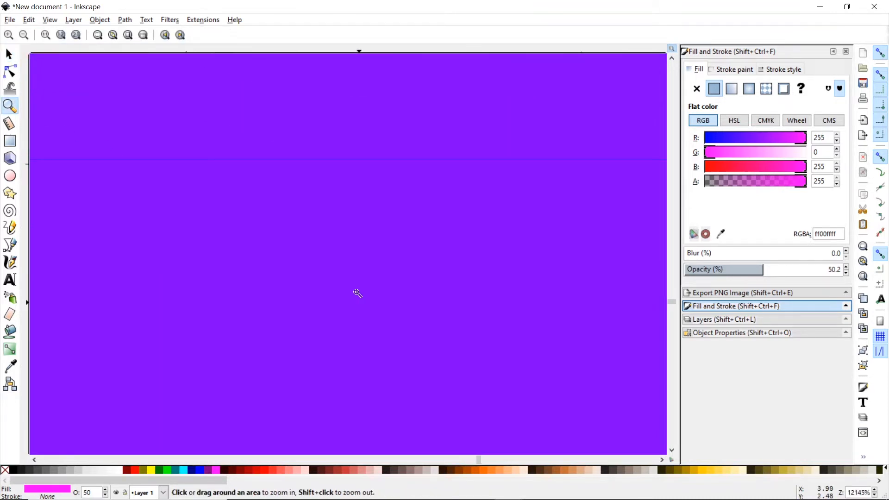
{"action": "left_click", "coordinate": [336, 144]}
{"action": "left_click", "coordinate": [336, 145]}
{"action": "left_click", "coordinate": [336, 145]}
{"action": "left_click", "coordinate": [9, 54]}
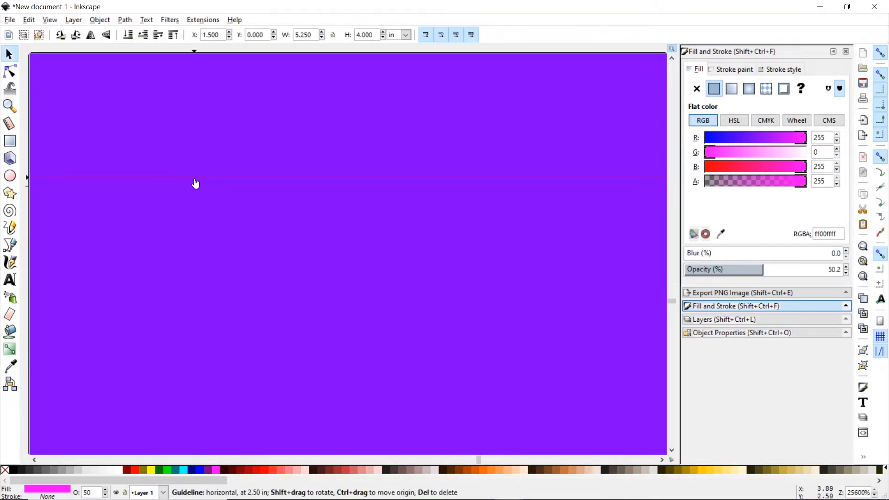
{"action": "left_click_drag", "start_coordinate": [195, 181], "coordinate": [218, 202]}
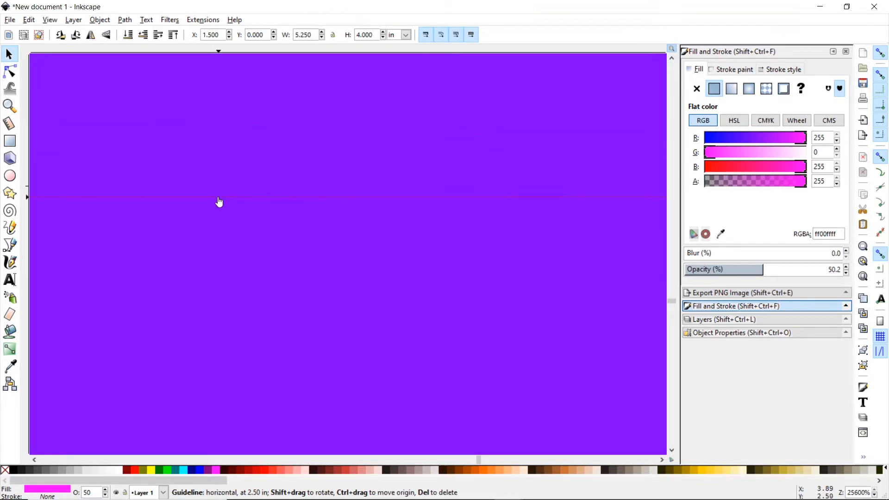
{"action": "left_click", "coordinate": [10, 106]}
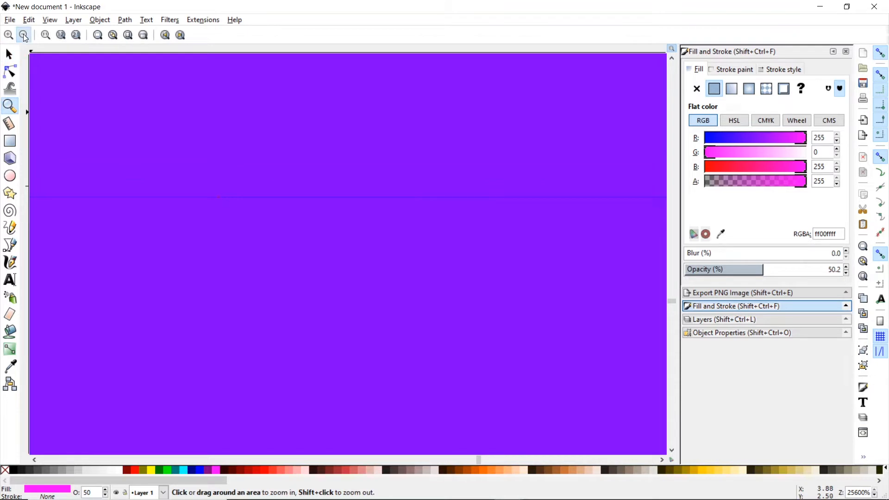
{"action": "left_click", "coordinate": [24, 35]}
{"action": "left_click", "coordinate": [23, 35]}
{"action": "left_click", "coordinate": [23, 35]}
{"action": "left_click", "coordinate": [24, 35]}
{"action": "left_click", "coordinate": [24, 35]}
{"action": "left_click", "coordinate": [24, 35]}
{"action": "left_click", "coordinate": [24, 35]}
{"action": "left_click", "coordinate": [23, 35]}
{"action": "left_click", "coordinate": [24, 35]}
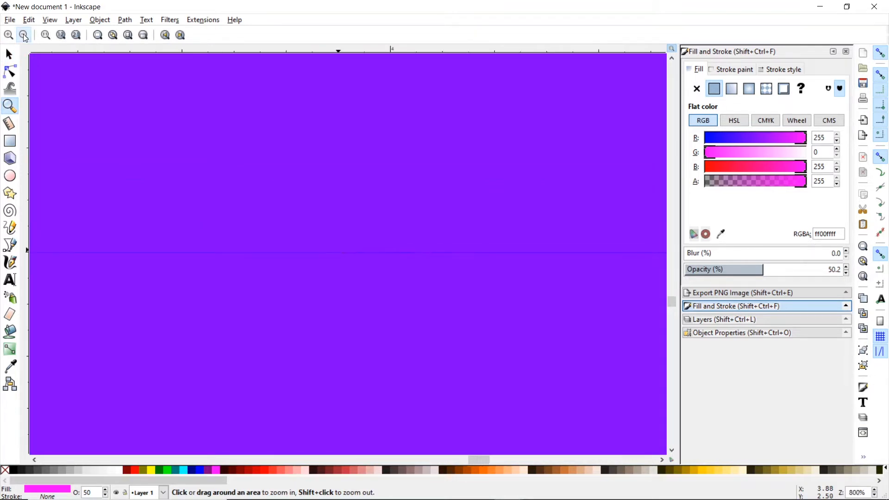
{"action": "left_click", "coordinate": [24, 35]}
{"action": "left_click", "coordinate": [24, 35]}
{"action": "left_click", "coordinate": [24, 35]}
{"action": "left_click", "coordinate": [23, 35]}
{"action": "left_click", "coordinate": [24, 35]}
{"action": "left_click", "coordinate": [24, 35]}
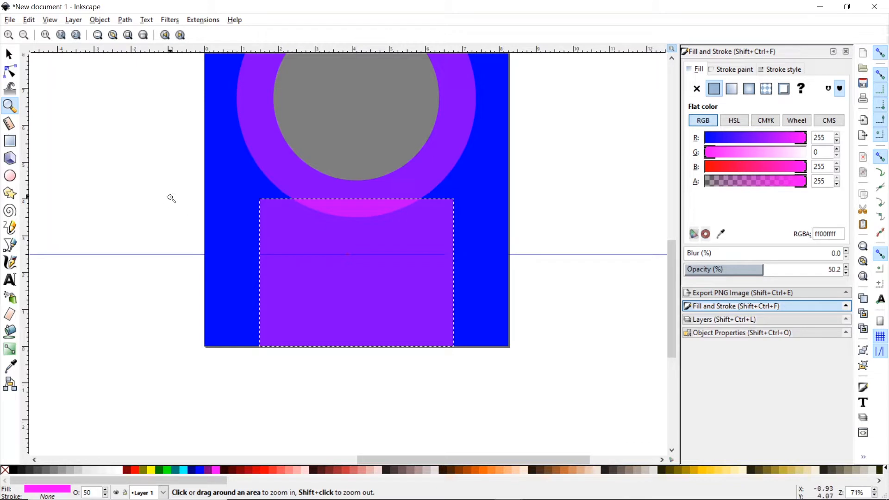
- Draw a pink circle and snap its midpoint onto the rectangle's top edge
{"action": "left_click", "coordinate": [14, 176]}
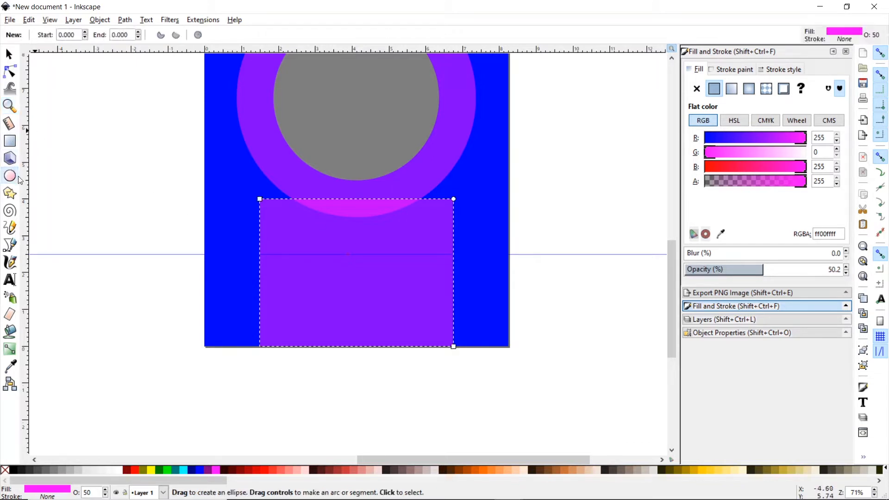
{"action": "left_click_drag", "start_coordinate": [43, 185], "coordinate": [99, 236]}
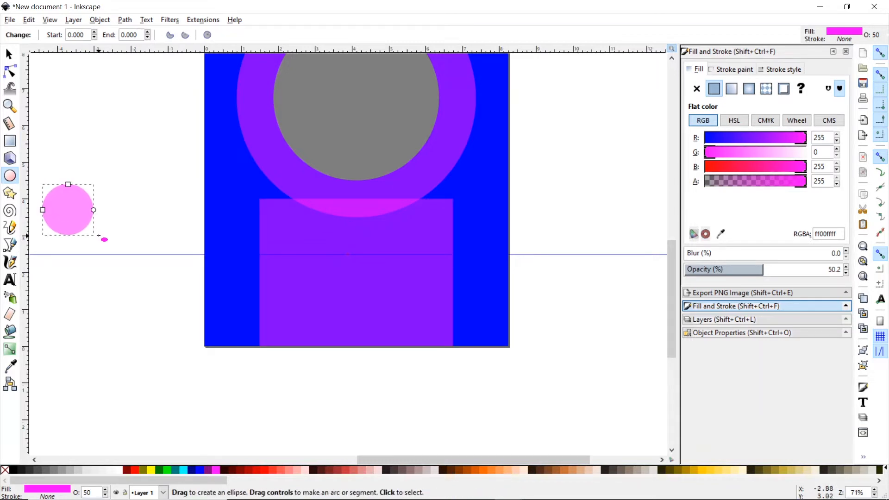
{"action": "left_click", "coordinate": [9, 54]}
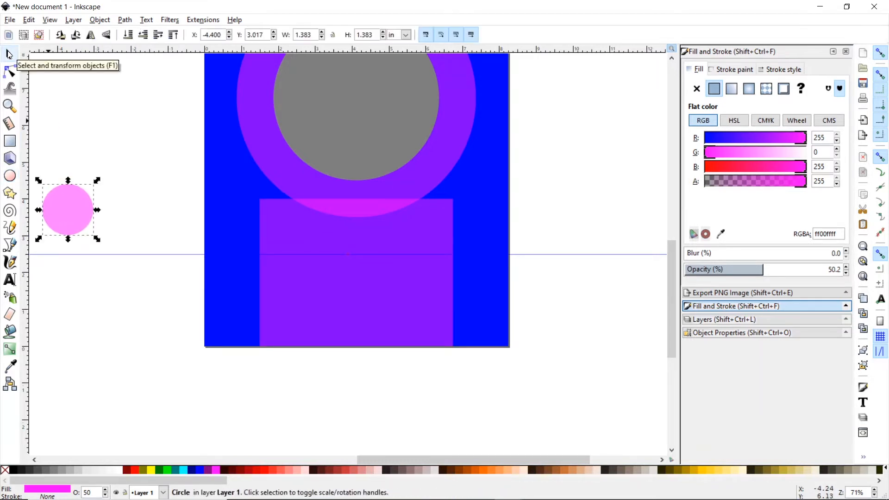
{"action": "left_click_drag", "start_coordinate": [77, 206], "coordinate": [361, 271]}
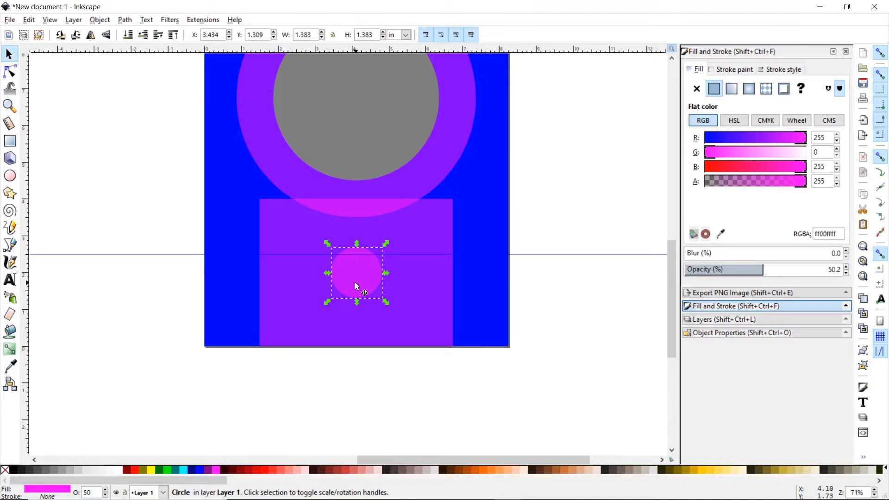
{"action": "left_click_drag", "start_coordinate": [356, 283], "coordinate": [358, 232]}
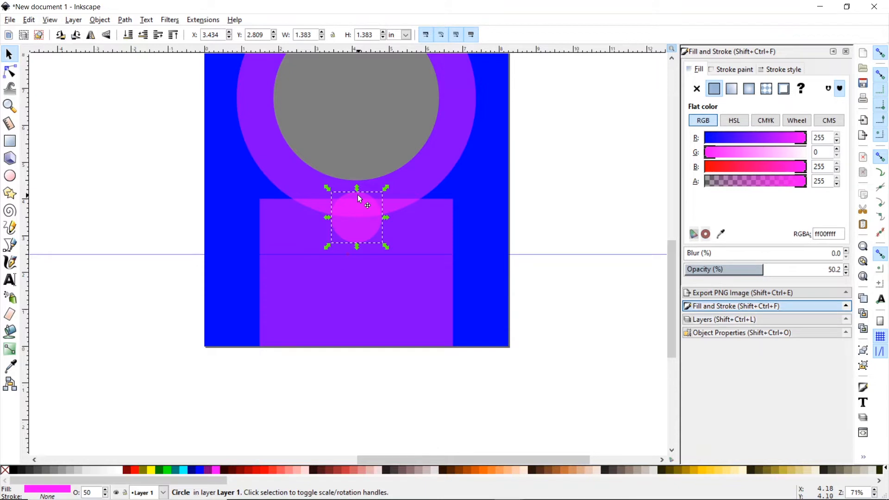
{"action": "left_click_drag", "start_coordinate": [360, 199], "coordinate": [357, 202]}
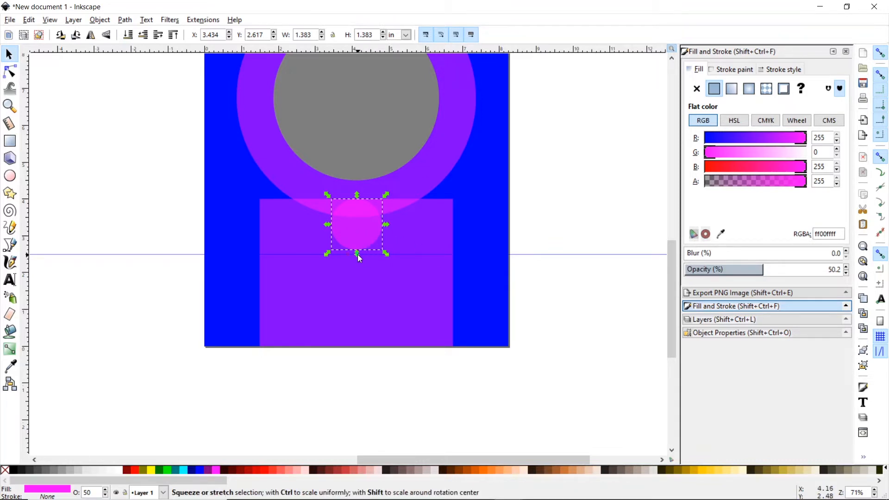
- Enlarge the circle proportionally to 6.123 in with snapping turned off
{"action": "key", "text": "ctrl"}
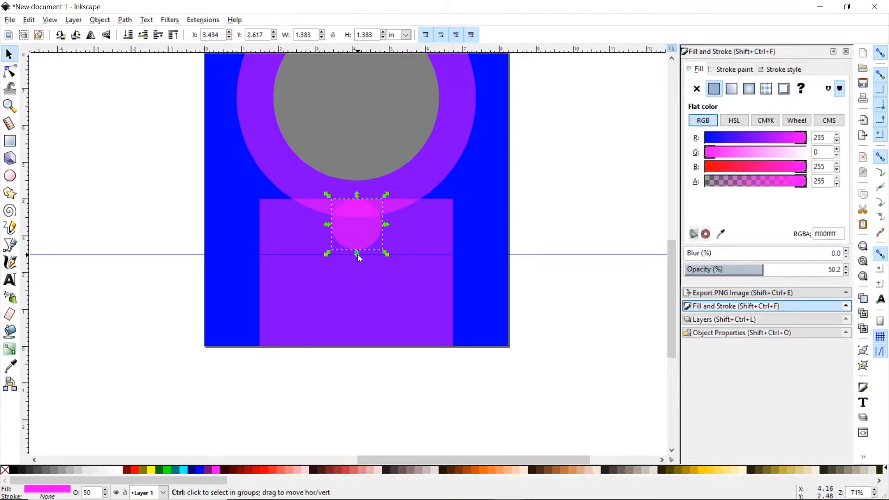
{"action": "left_click_drag", "start_coordinate": [357, 254], "coordinate": [384, 427]}
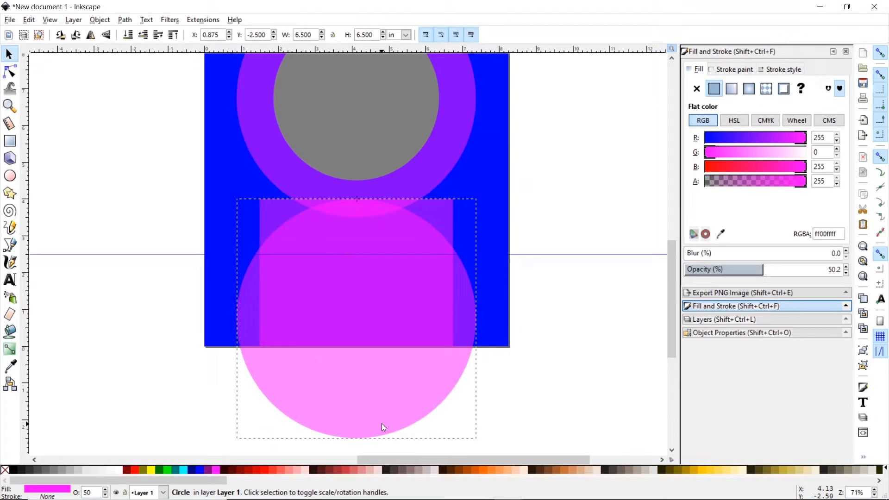
{"action": "left_click", "coordinate": [381, 423]}
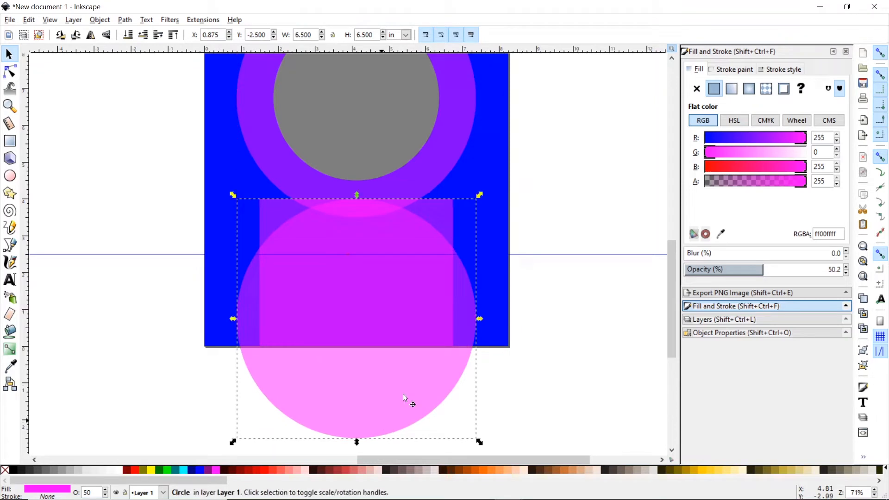
{"action": "left_click", "coordinate": [880, 53]}
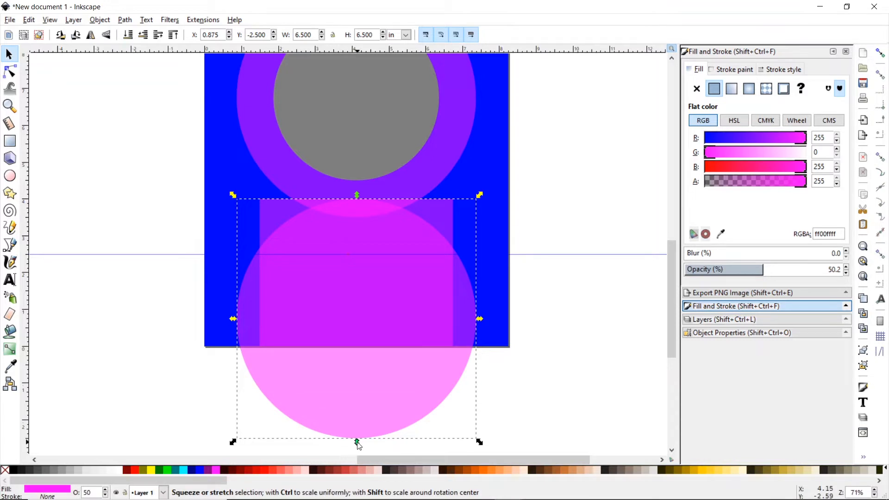
{"action": "left_click_drag", "start_coordinate": [359, 446], "coordinate": [360, 428]}
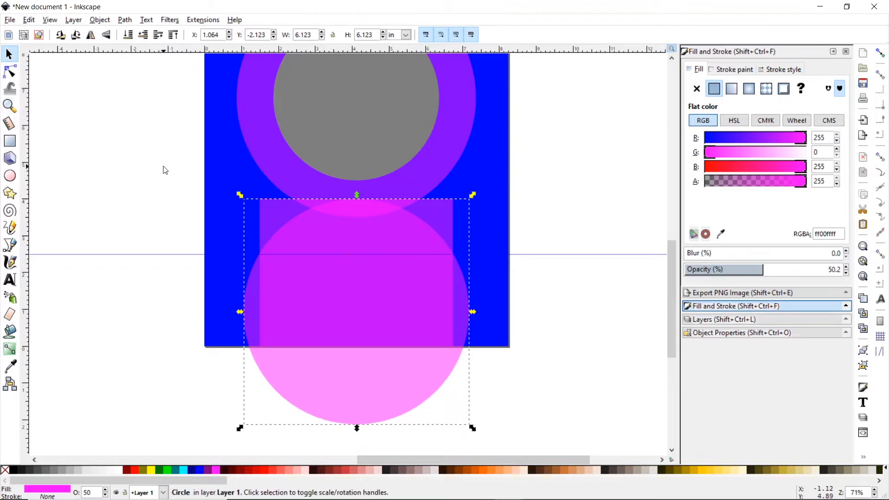
- Select the circle and rectangle together and apply Path > Difference to carve the arch
{"action": "left_click", "coordinate": [10, 55]}
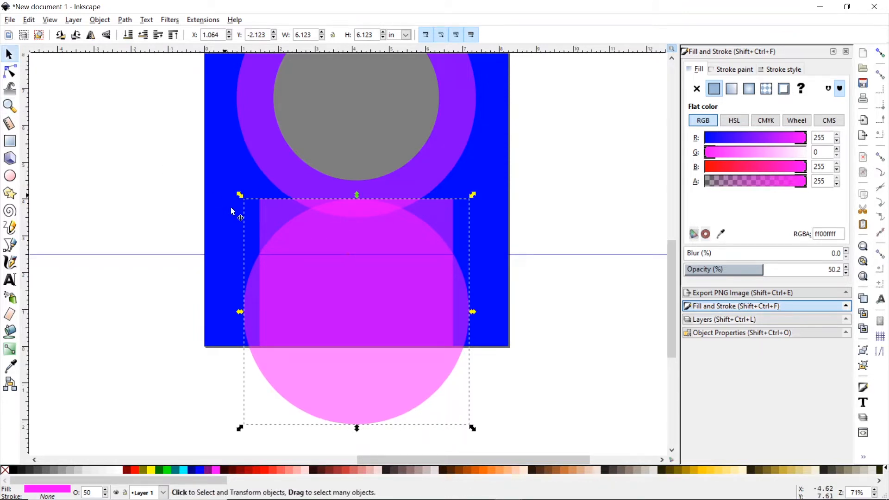
{"action": "left_click", "coordinate": [275, 213]}
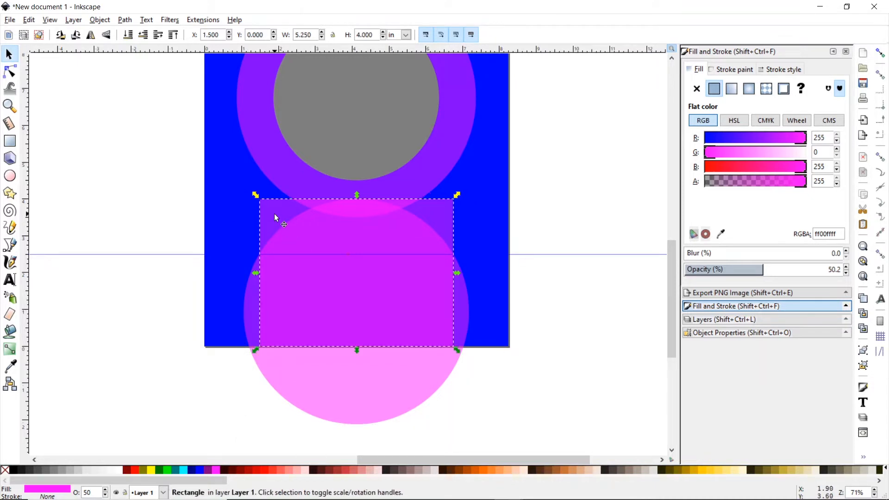
{"action": "left_click", "coordinate": [366, 369]}
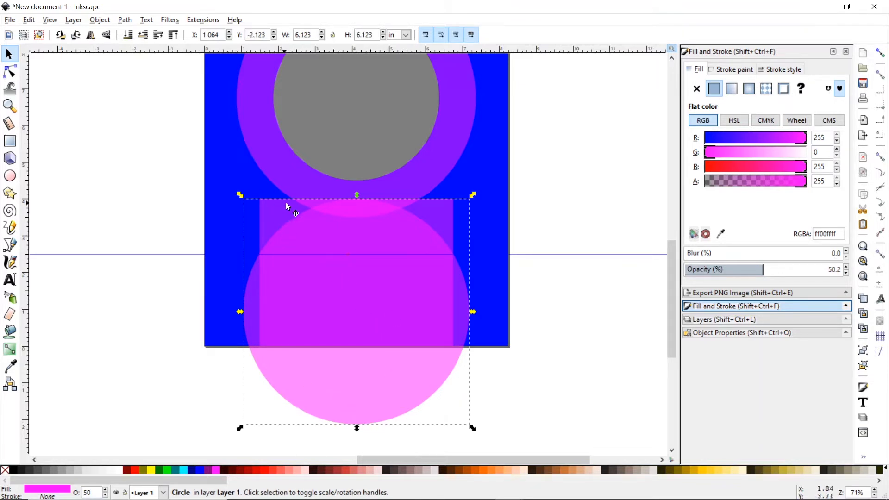
{"action": "key", "text": "shift"}
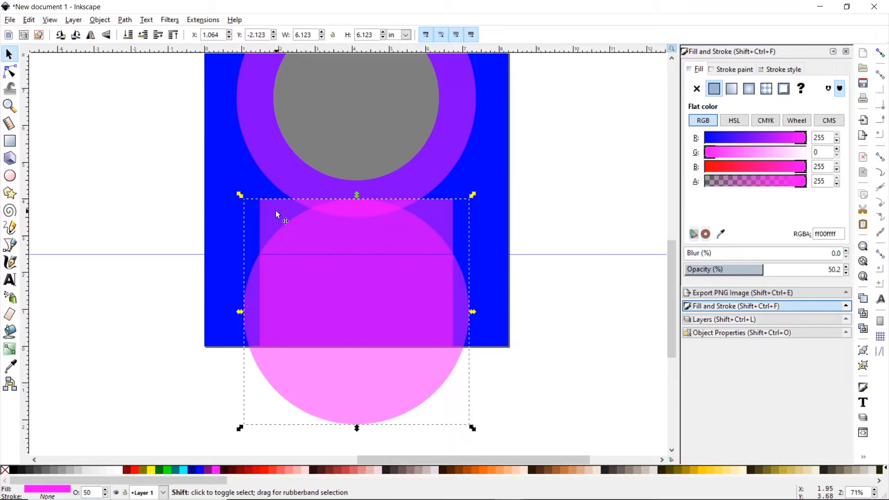
{"action": "left_click", "coordinate": [278, 216], "text": "shift"}
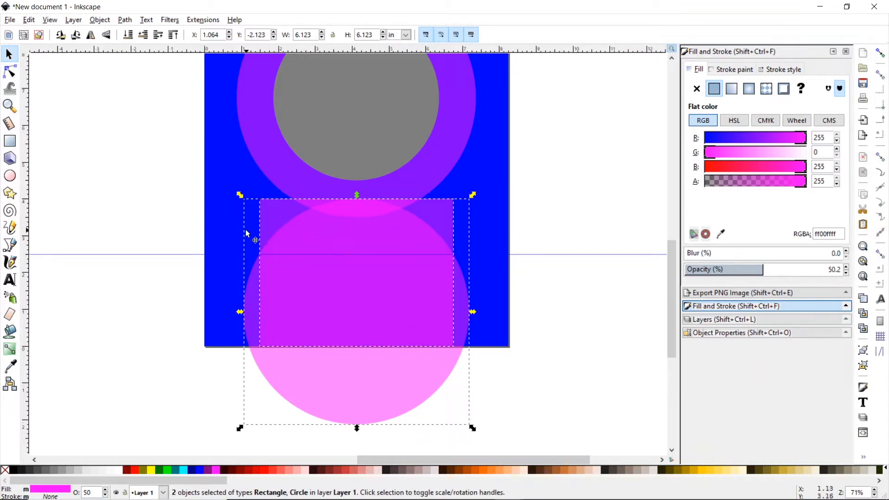
{"action": "left_click", "coordinate": [125, 20]}
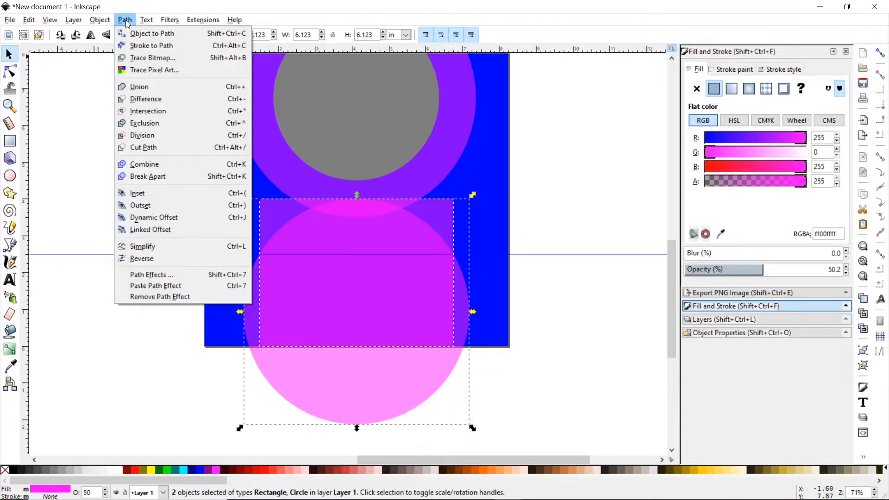
{"action": "left_click", "coordinate": [148, 98]}
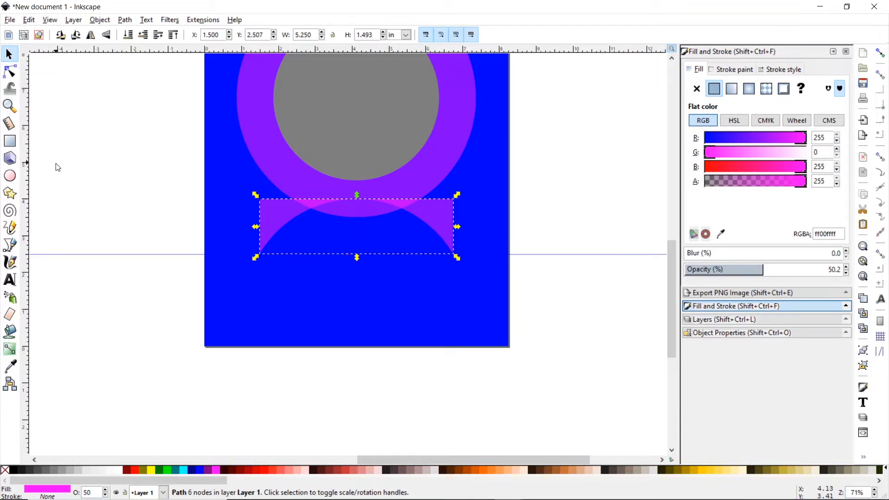
- Draw a new rectangle, turn snapping on, and stretch it across the page's bottom middle
{"action": "left_click", "coordinate": [10, 141]}
{"action": "left_click_drag", "start_coordinate": [101, 184], "coordinate": [133, 204]}
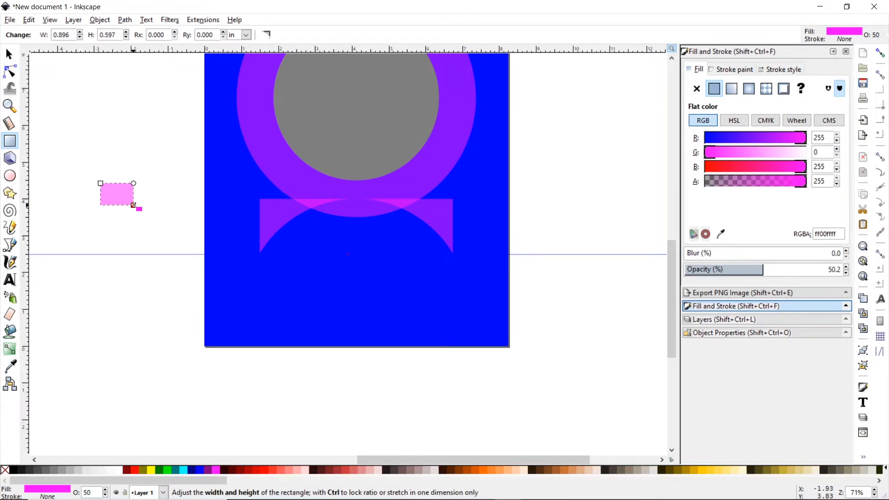
{"action": "left_click", "coordinate": [881, 53]}
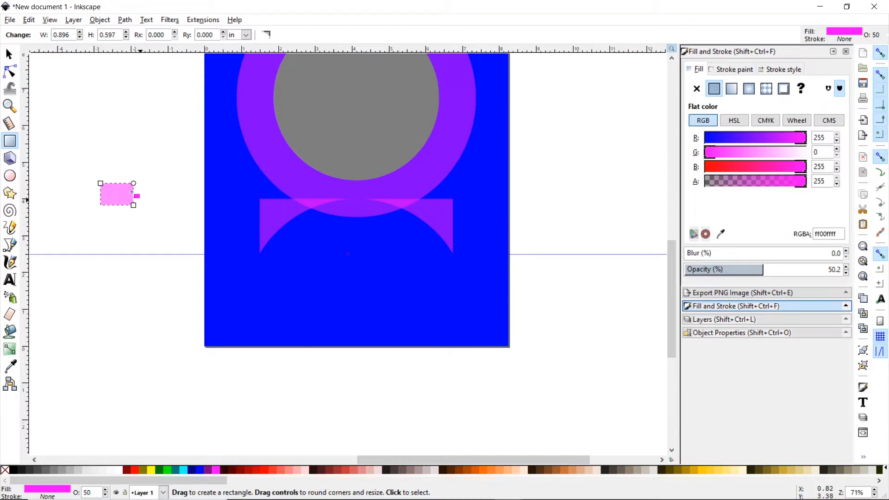
{"action": "left_click", "coordinate": [8, 55]}
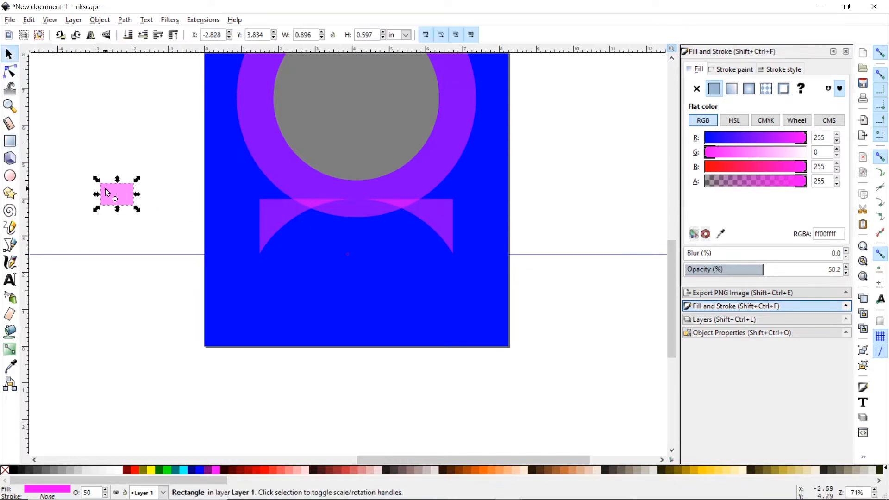
{"action": "left_click_drag", "start_coordinate": [103, 186], "coordinate": [453, 210]}
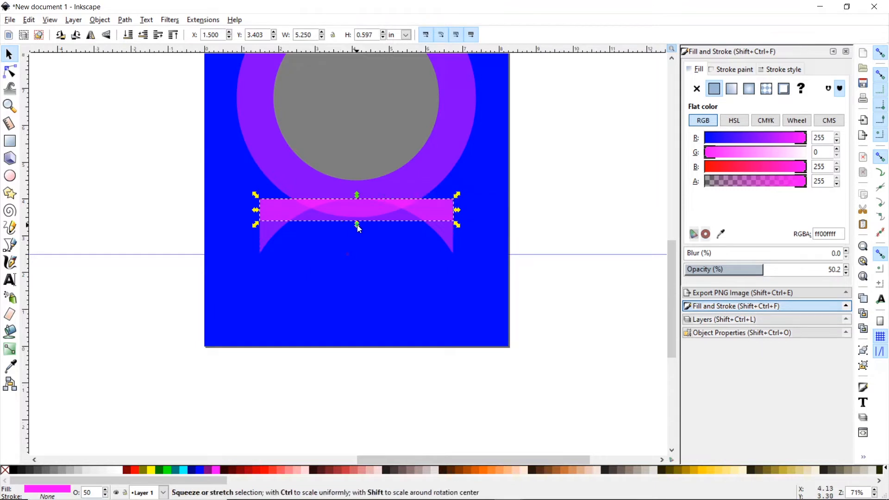
{"action": "left_click_drag", "start_coordinate": [357, 225], "coordinate": [369, 349]}
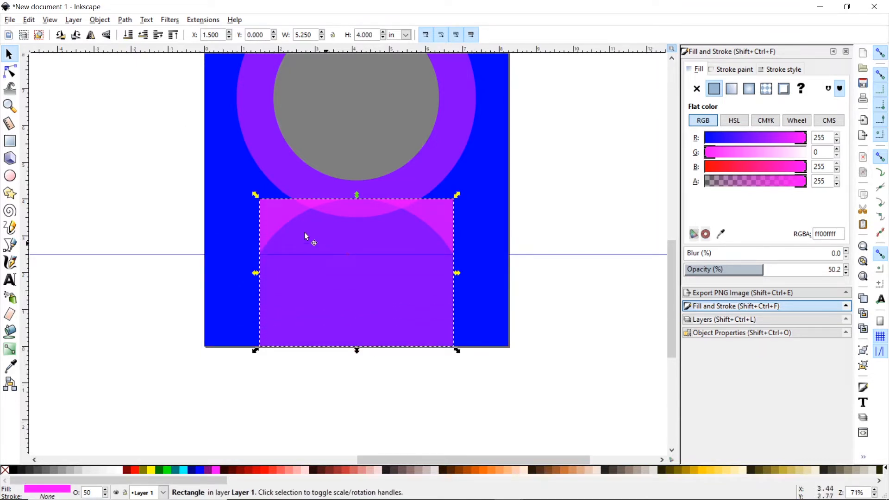
- Colour the new rectangle green and subtract it from the blue background with Path > Difference
{"action": "left_click", "coordinate": [215, 133], "text": "shift"}
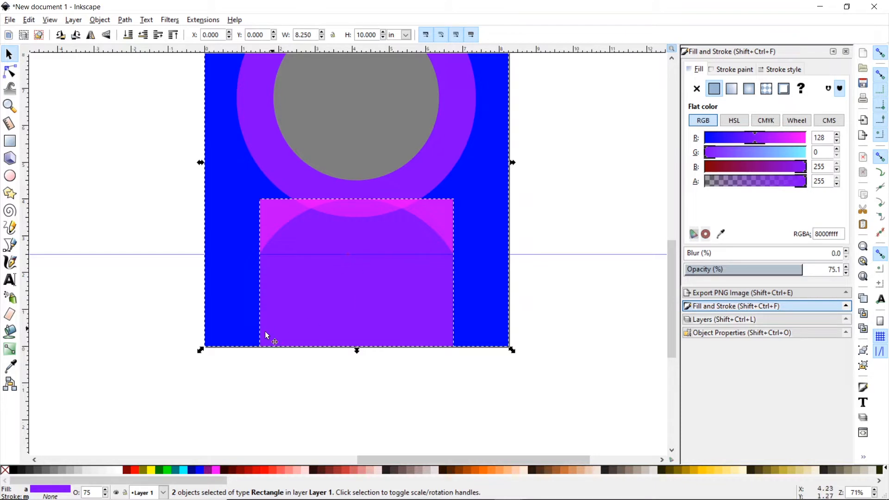
{"action": "left_click", "coordinate": [109, 422]}
{"action": "left_click", "coordinate": [339, 307]}
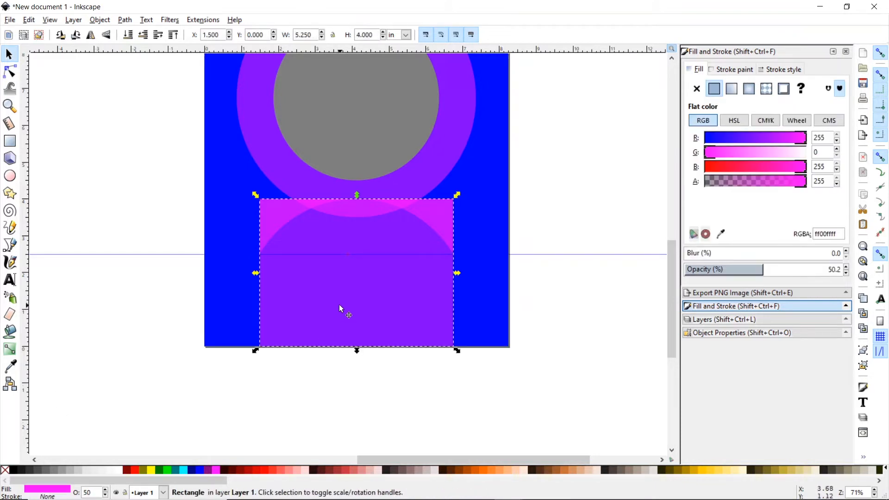
{"action": "left_click", "coordinate": [172, 470]}
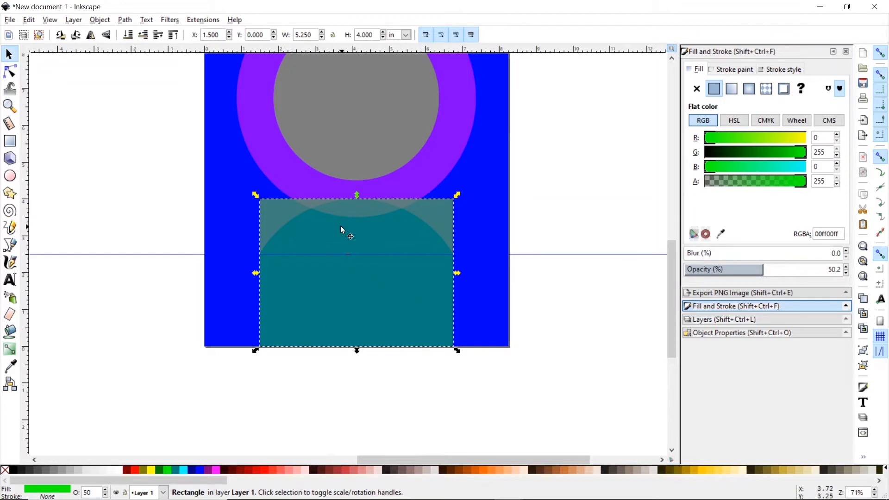
{"action": "left_click", "coordinate": [213, 177], "text": "shift"}
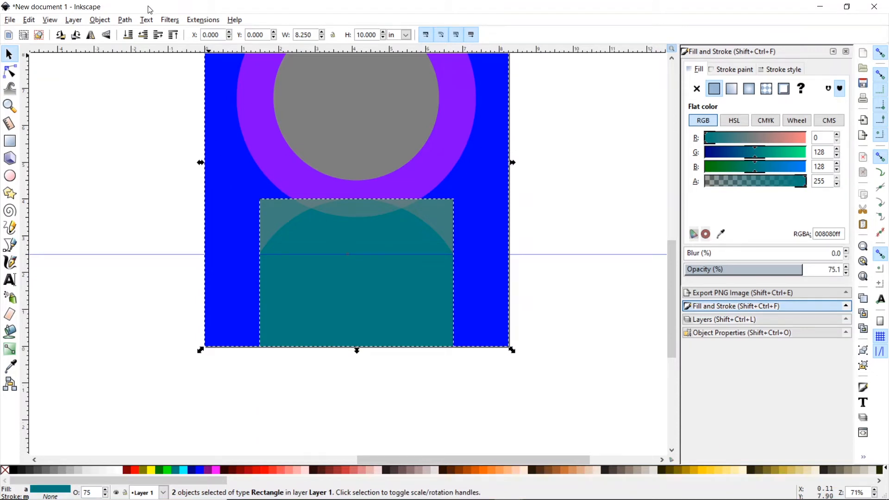
{"action": "left_click", "coordinate": [124, 20]}
{"action": "left_click", "coordinate": [151, 97]}
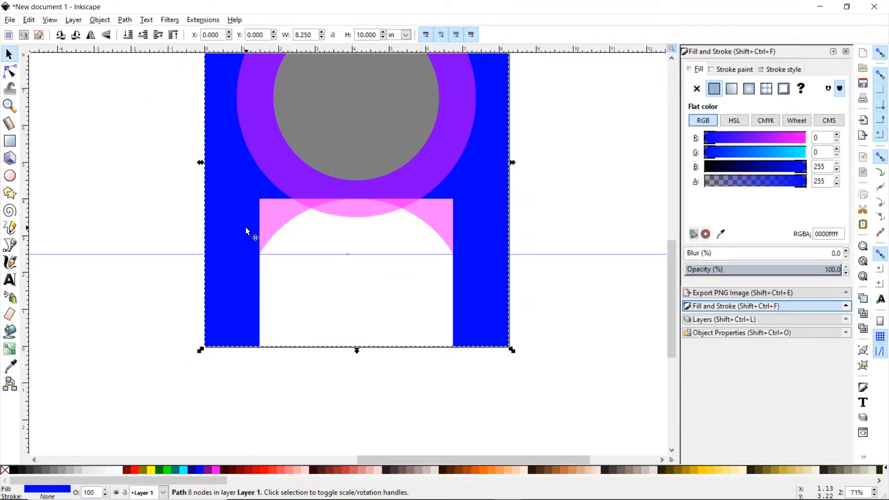
- Merge the pink arched shape into the blue background with Path > Union
{"action": "left_click", "coordinate": [276, 221]}
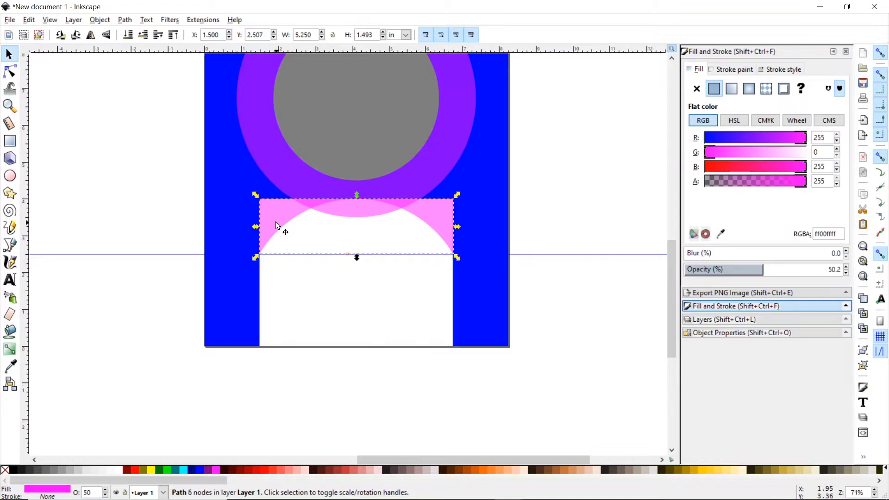
{"action": "left_click", "coordinate": [227, 190], "text": "shift"}
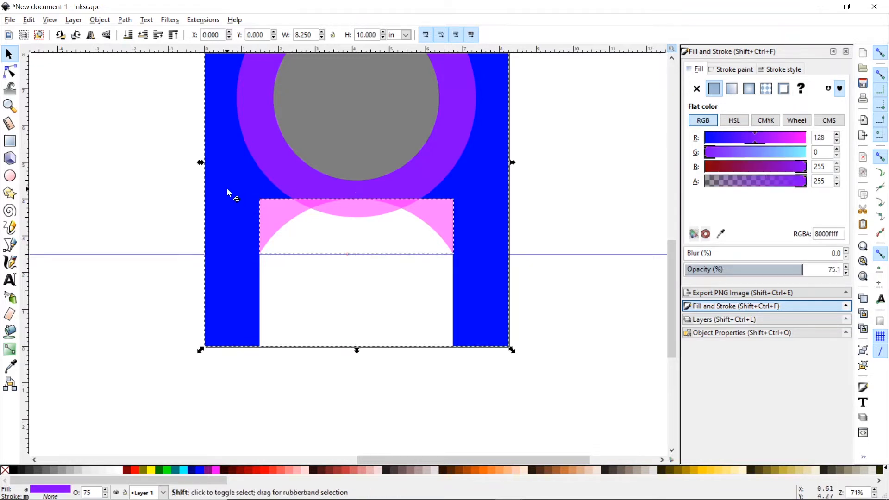
{"action": "left_click", "coordinate": [125, 20]}
{"action": "left_click", "coordinate": [148, 86]}
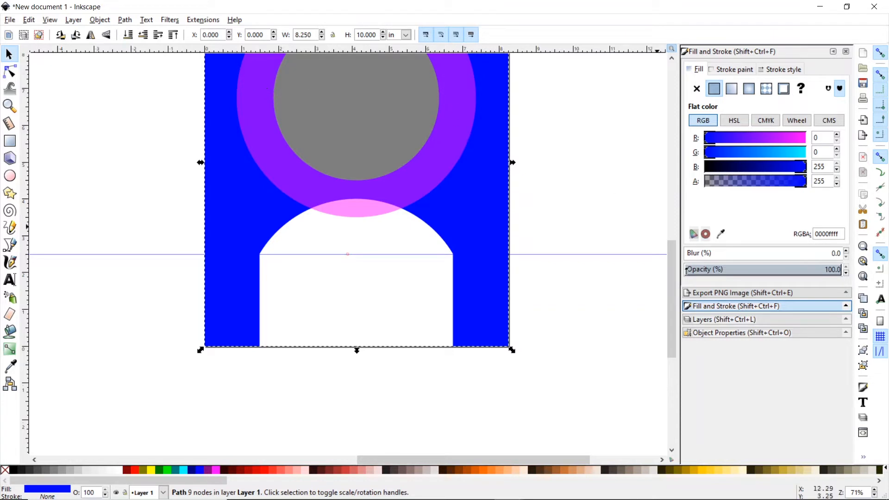
{"action": "left_click_drag", "start_coordinate": [675, 268], "coordinate": [675, 240]}
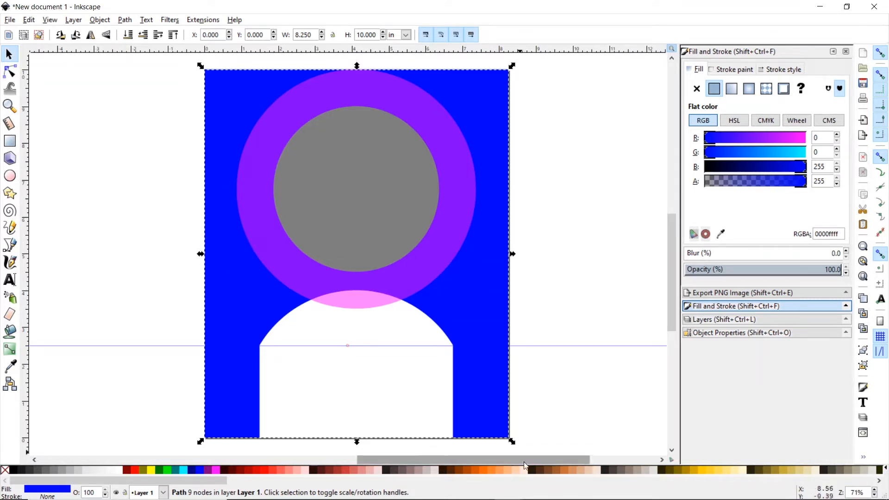
{"action": "mouse_move", "coordinate": [595, 495]}
{"action": "left_click", "coordinate": [709, 489]}
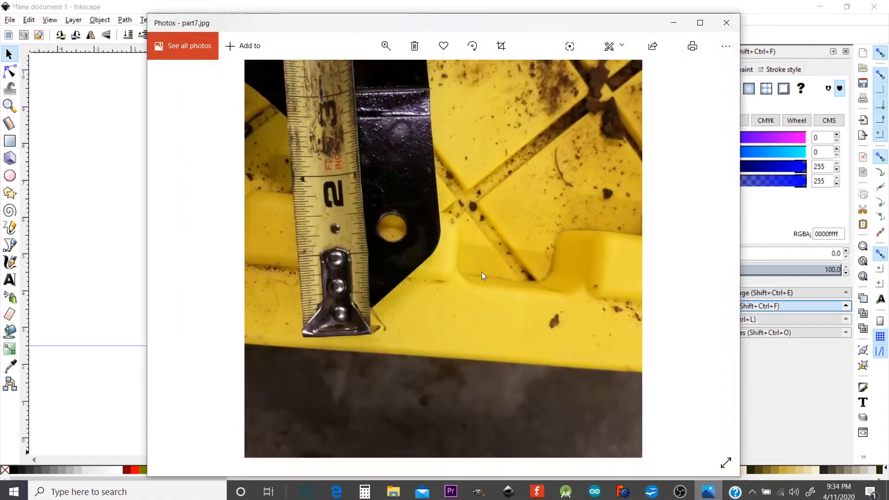
{"action": "left_click", "coordinate": [177, 259]}
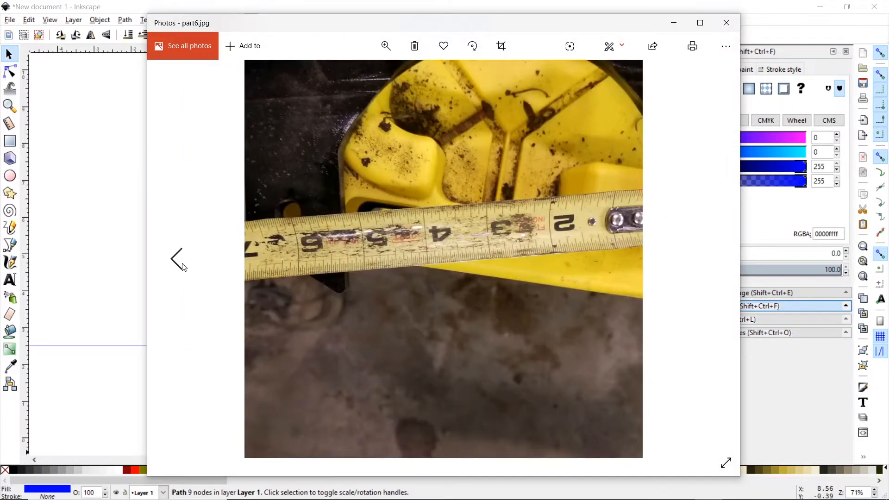
{"action": "left_click", "coordinate": [178, 260]}
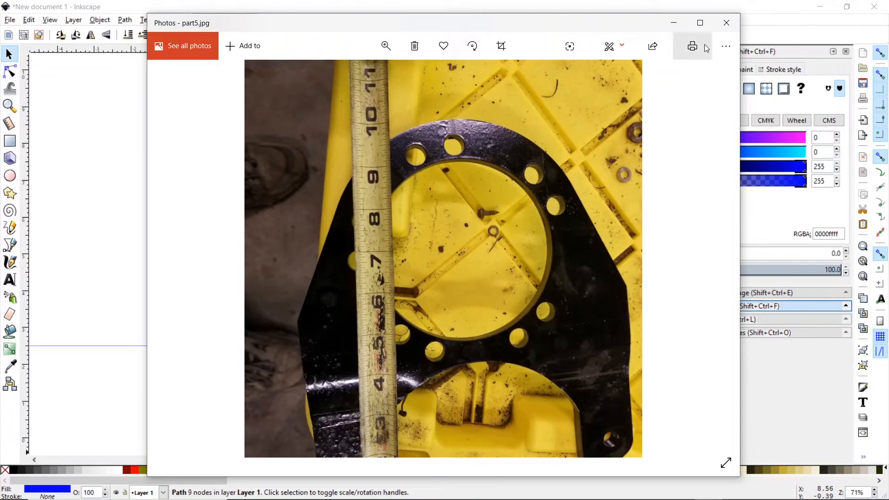
{"action": "left_click", "coordinate": [758, 13]}
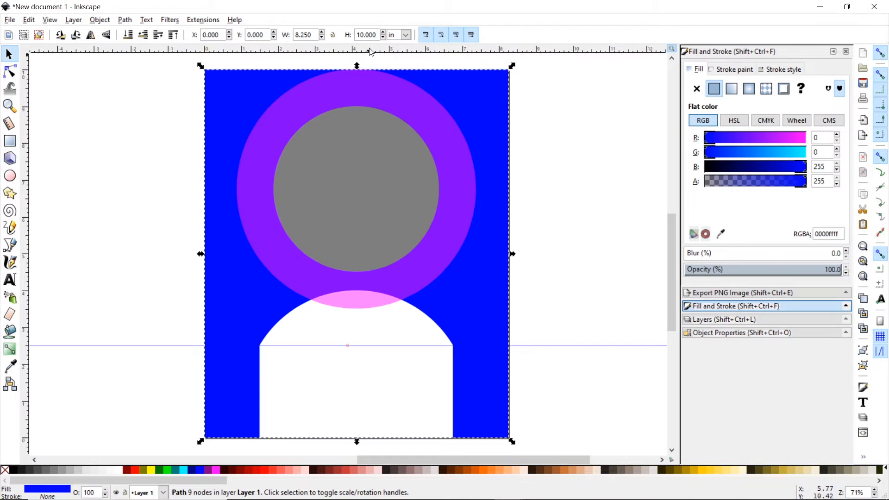
- Add a horizontal guide at 5.45 in across the grey circle, then bring up part5.jpg
{"action": "left_click_drag", "start_coordinate": [372, 50], "coordinate": [318, 210]}
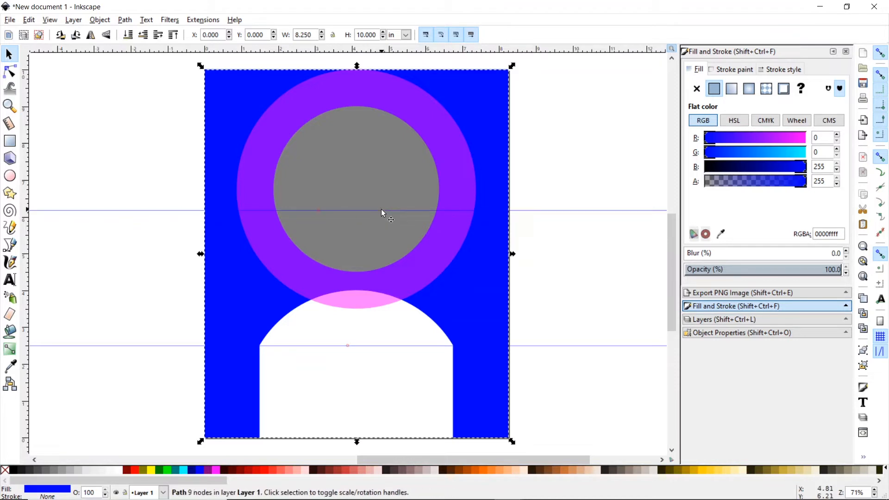
{"action": "left_click_drag", "start_coordinate": [383, 215], "coordinate": [389, 243]}
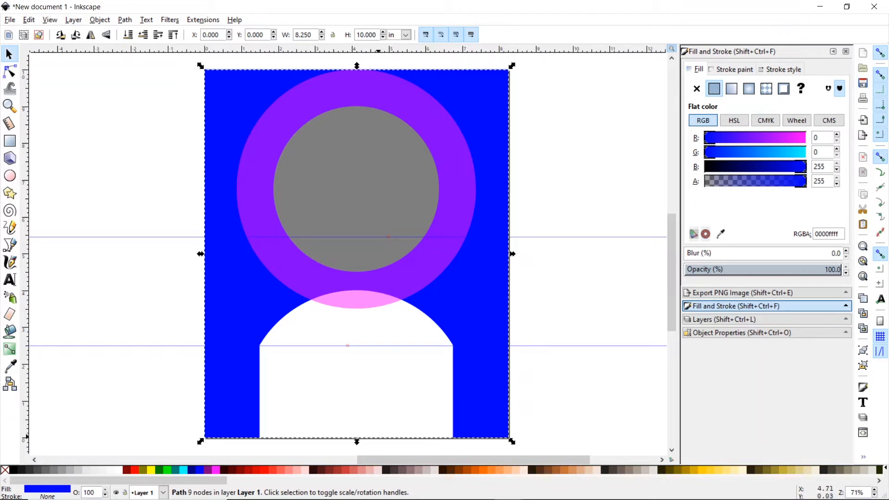
{"action": "mouse_move", "coordinate": [508, 488]}
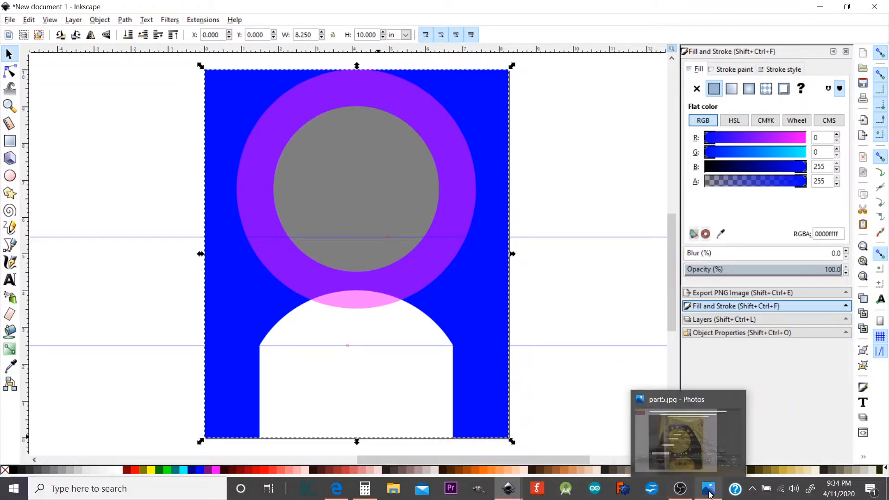
{"action": "left_click", "coordinate": [685, 433]}
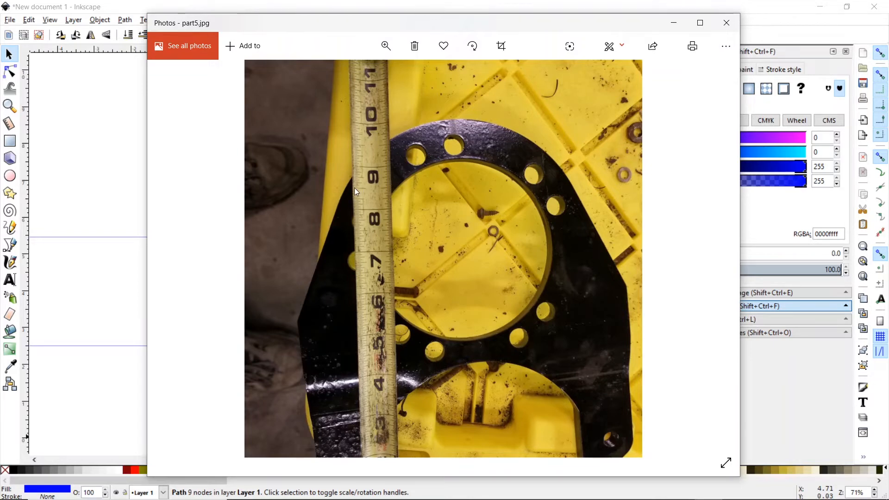
- Close the reference photo, add a horizontal guide near the plate's top, and colour the plate lime green
{"action": "left_click", "coordinate": [737, 10]}
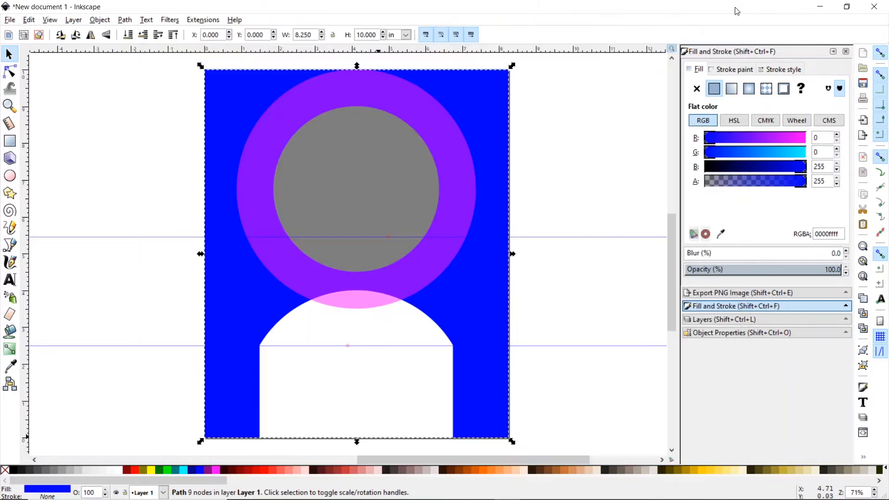
{"action": "left_click_drag", "start_coordinate": [440, 51], "coordinate": [437, 124]}
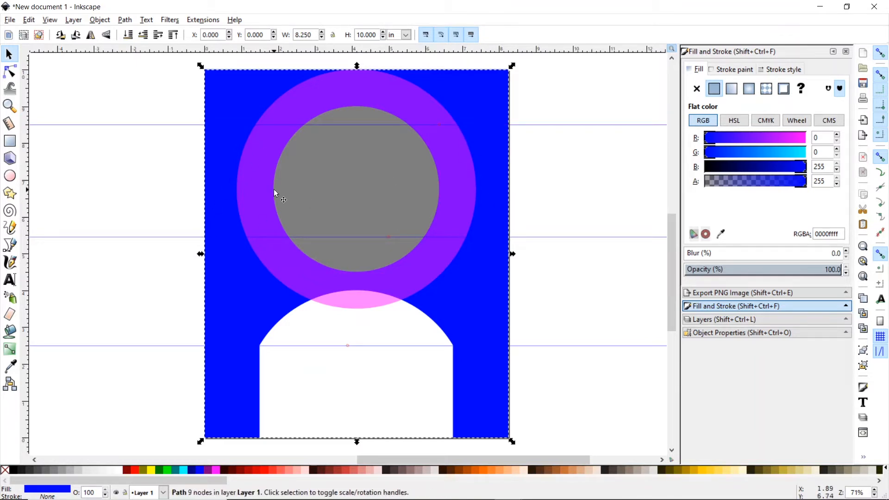
{"action": "left_click", "coordinate": [236, 94]}
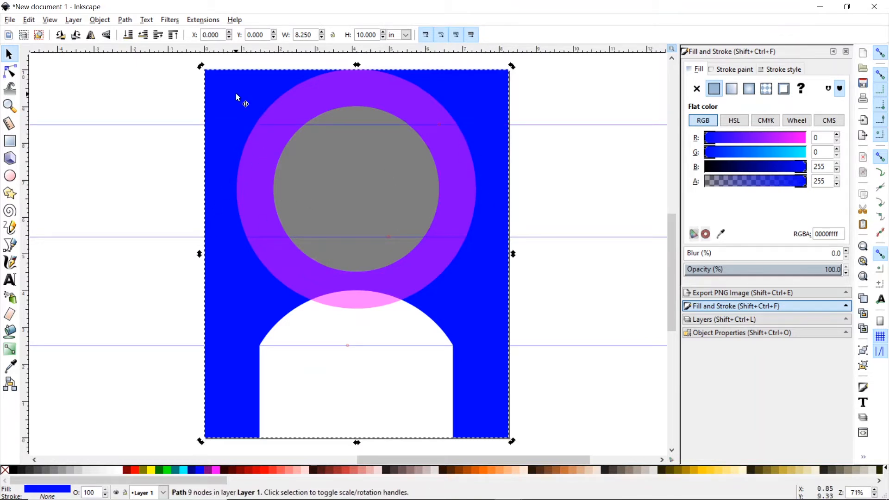
{"action": "left_click", "coordinate": [166, 470]}
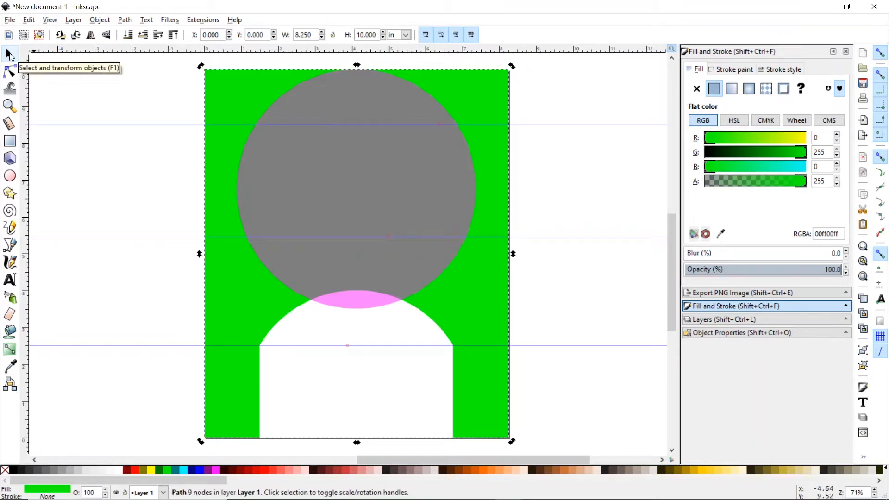
- Lower the large circle and then the green plate to the bottom of the stack
{"action": "left_click", "coordinate": [354, 185]}
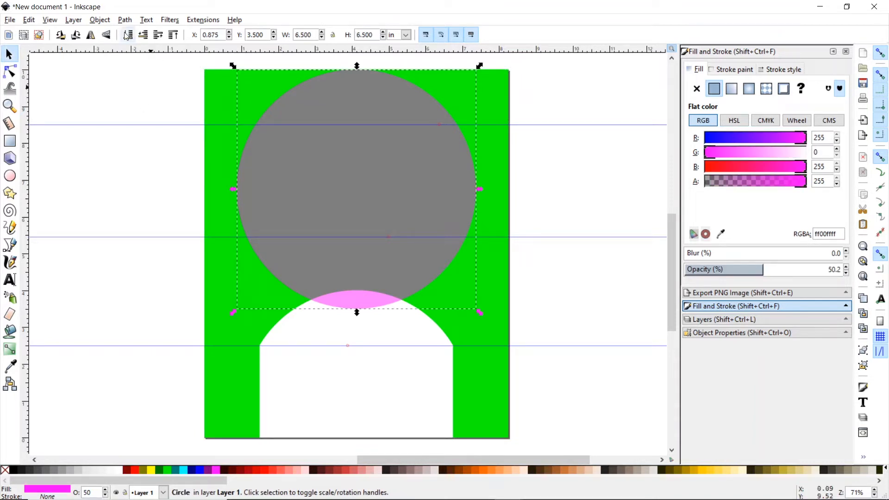
{"action": "left_click", "coordinate": [105, 22]}
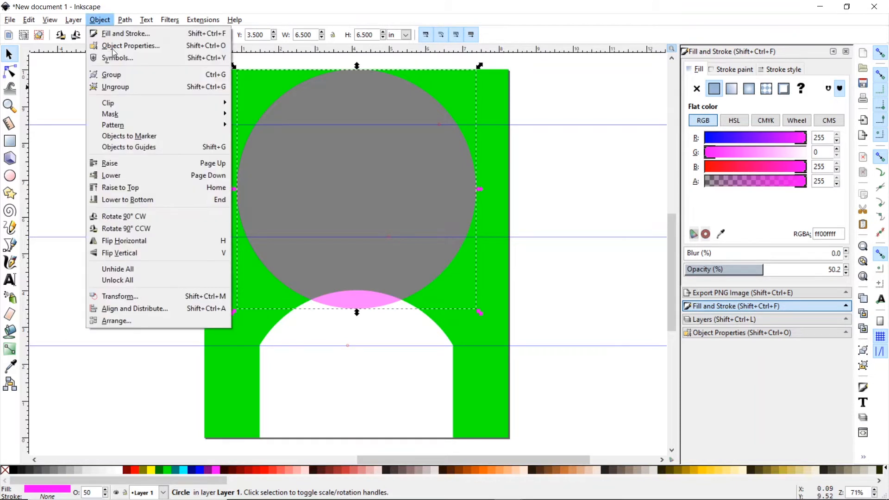
{"action": "left_click", "coordinate": [153, 200]}
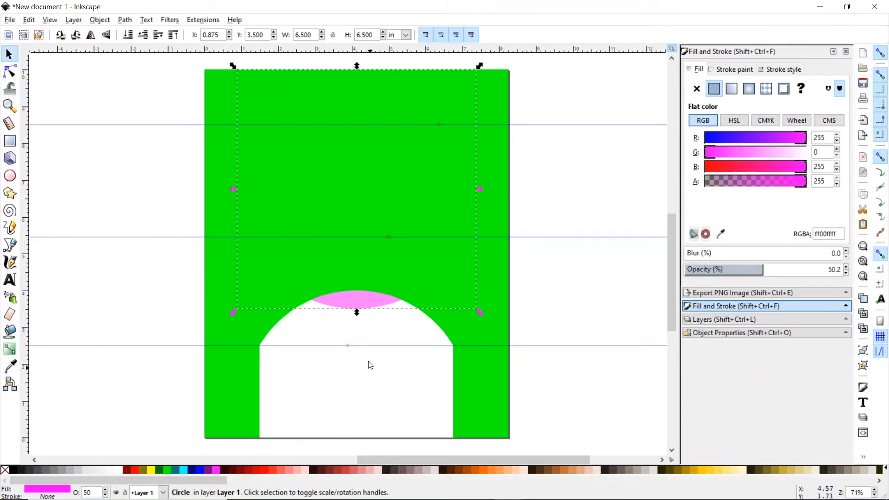
{"action": "left_click", "coordinate": [229, 337]}
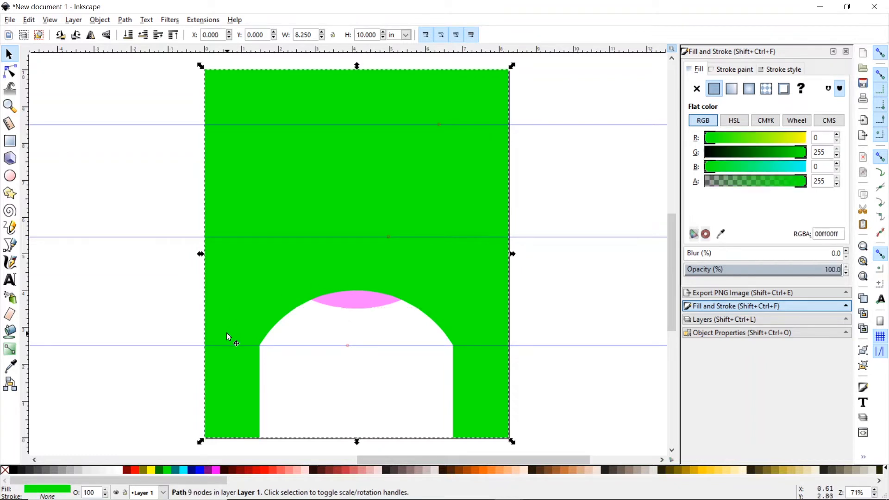
{"action": "left_click", "coordinate": [99, 19]}
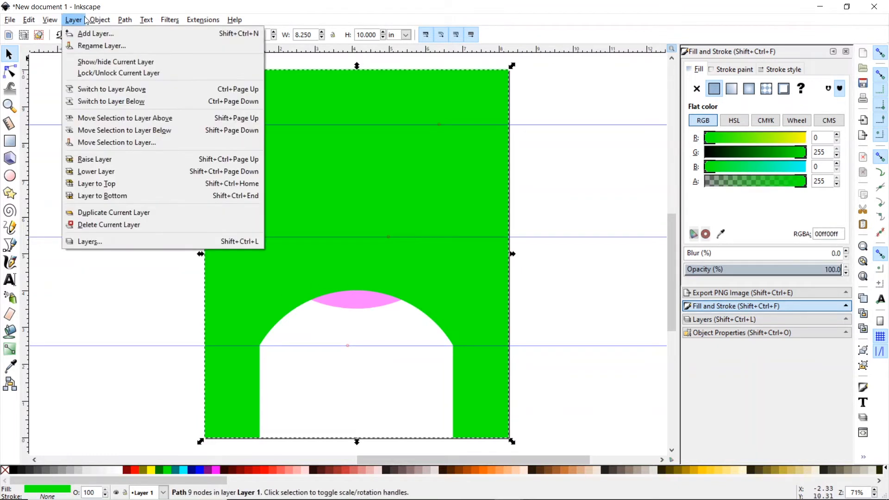
{"action": "left_click", "coordinate": [127, 200]}
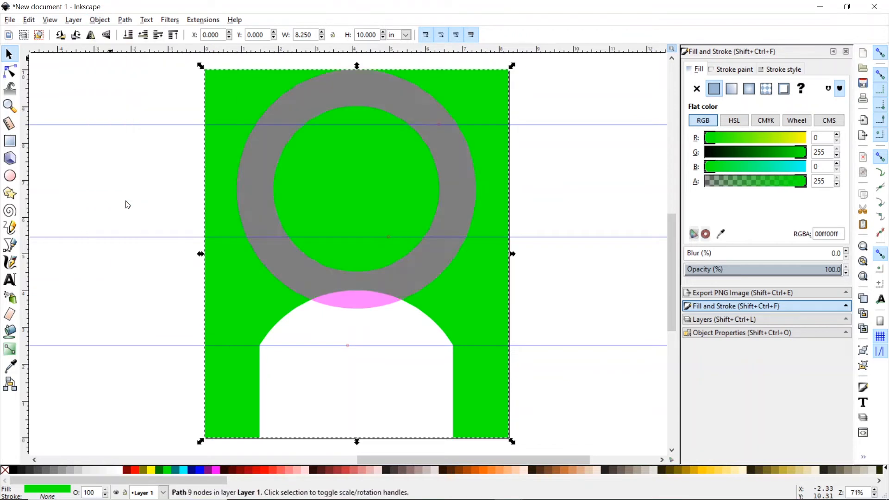
- Fill the inner circle red and add a vertical guide near the ring's left side
{"action": "left_click", "coordinate": [339, 213]}
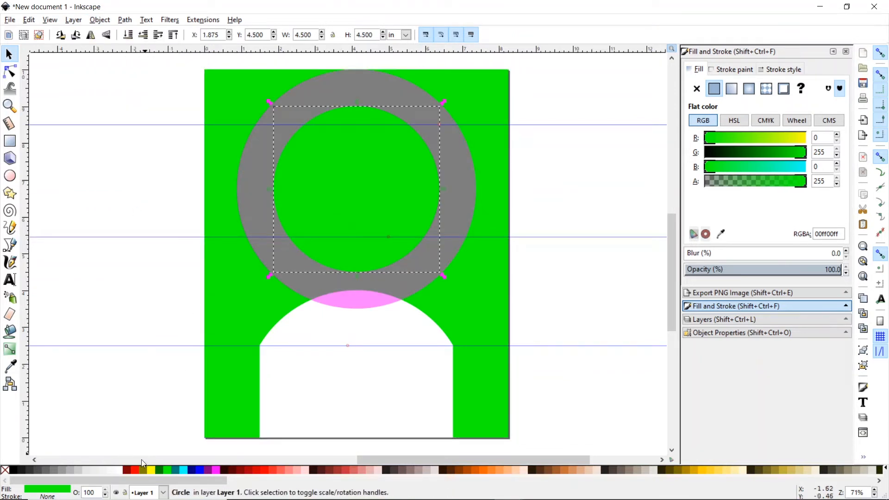
{"action": "left_click", "coordinate": [135, 471]}
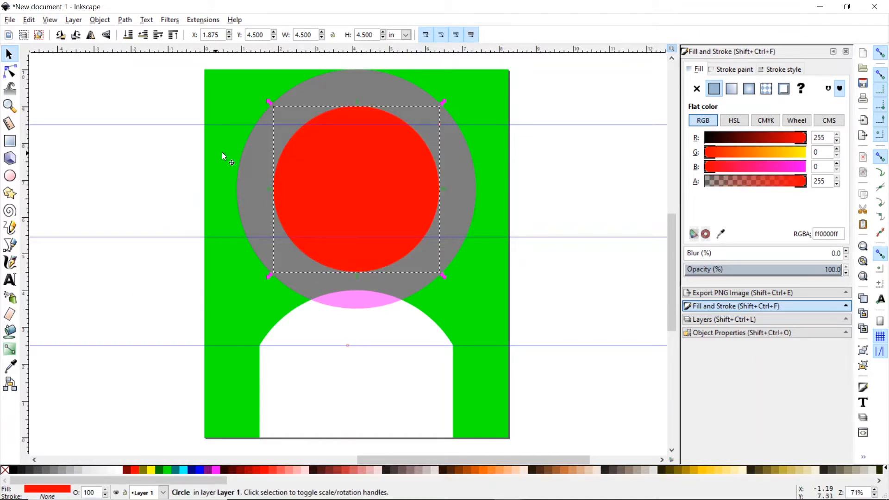
{"action": "left_click_drag", "start_coordinate": [27, 160], "coordinate": [254, 134]}
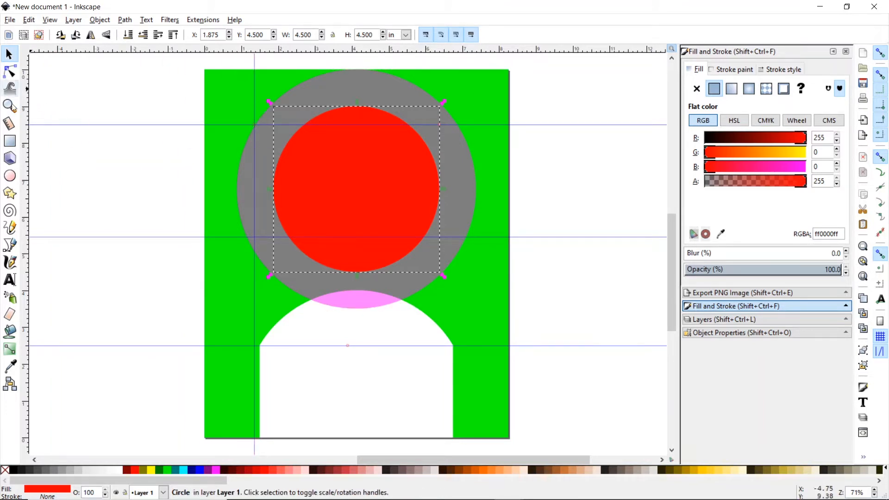
- Zoom in on the guide crossing and snap the vertical guide to the ring edge at 1.39 in
{"action": "left_click", "coordinate": [12, 107]}
{"action": "left_click", "coordinate": [255, 125]}
{"action": "left_click", "coordinate": [255, 125]}
{"action": "left_click", "coordinate": [254, 125]}
{"action": "left_click", "coordinate": [255, 125]}
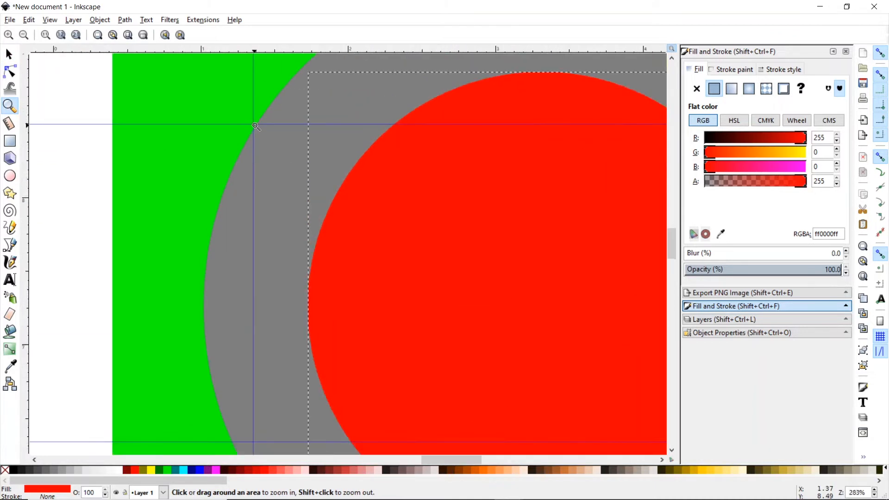
{"action": "left_click", "coordinate": [255, 126]}
{"action": "left_click", "coordinate": [256, 125]}
{"action": "left_click", "coordinate": [270, 113]}
{"action": "left_click", "coordinate": [271, 113]}
{"action": "left_click", "coordinate": [271, 113]}
{"action": "left_click", "coordinate": [288, 97]}
{"action": "left_click", "coordinate": [287, 97]}
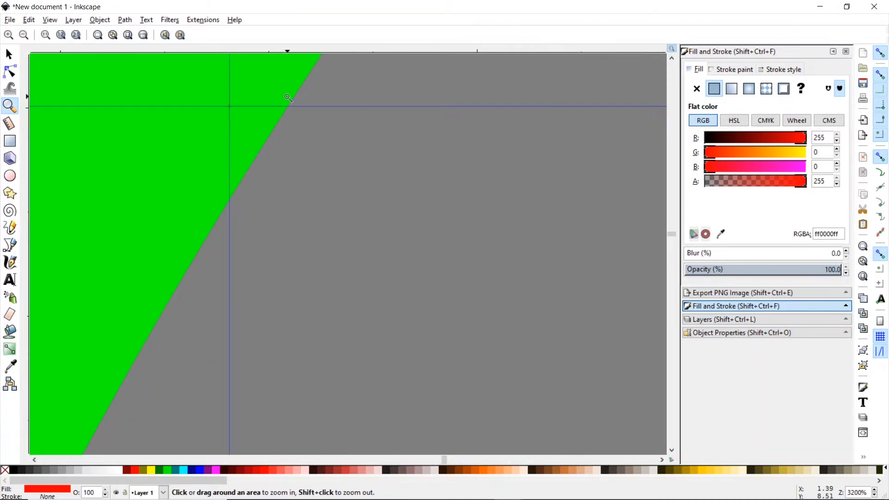
{"action": "left_click", "coordinate": [288, 98]}
{"action": "left_click", "coordinate": [287, 98]}
{"action": "left_click", "coordinate": [287, 98]}
{"action": "left_click", "coordinate": [9, 54]}
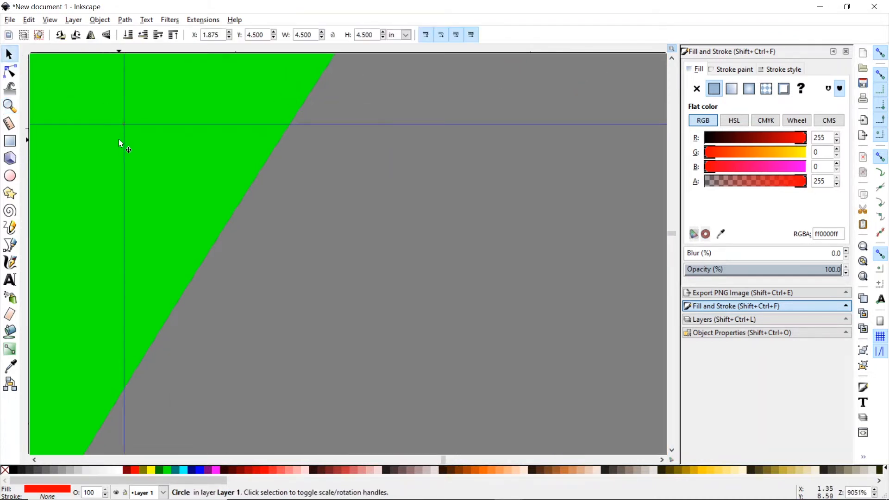
{"action": "left_click_drag", "start_coordinate": [125, 146], "coordinate": [291, 144]}
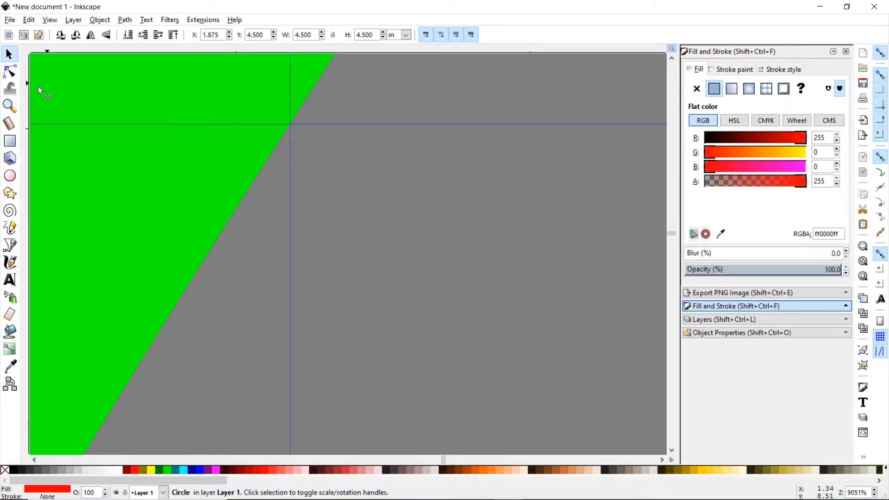
- Zoom closer to check the guide placement, then zoom back out to 100%
{"action": "left_click", "coordinate": [8, 106]}
{"action": "left_click", "coordinate": [291, 138]}
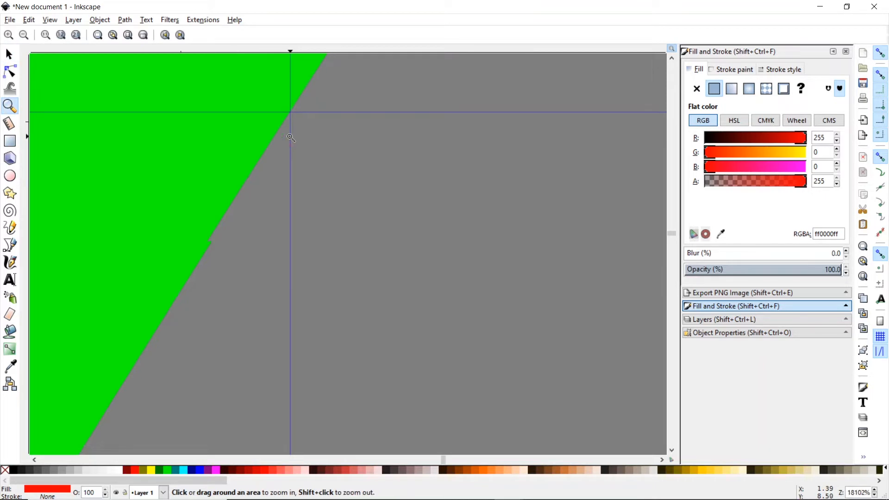
{"action": "left_click", "coordinate": [291, 138]}
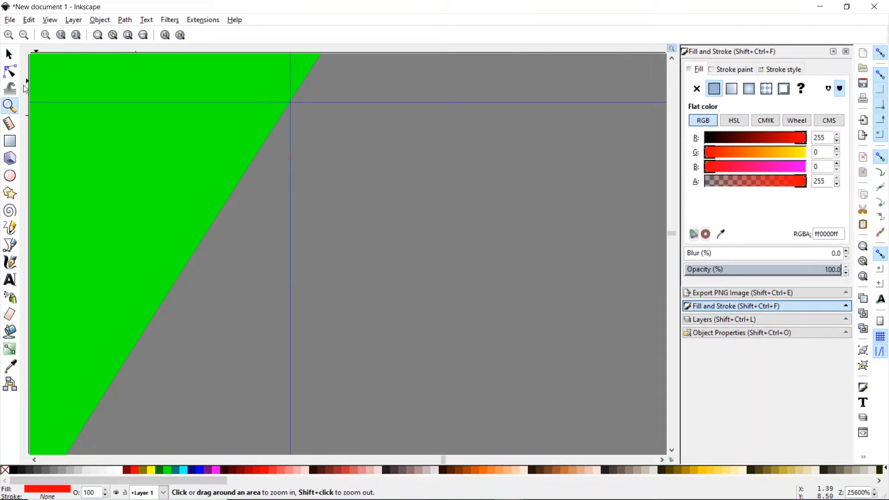
{"action": "left_click", "coordinate": [8, 54]}
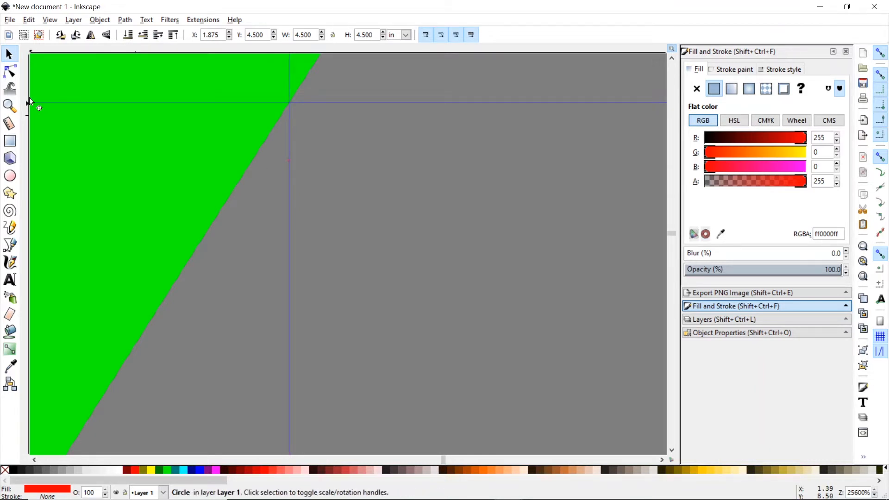
{"action": "left_click", "coordinate": [10, 105]}
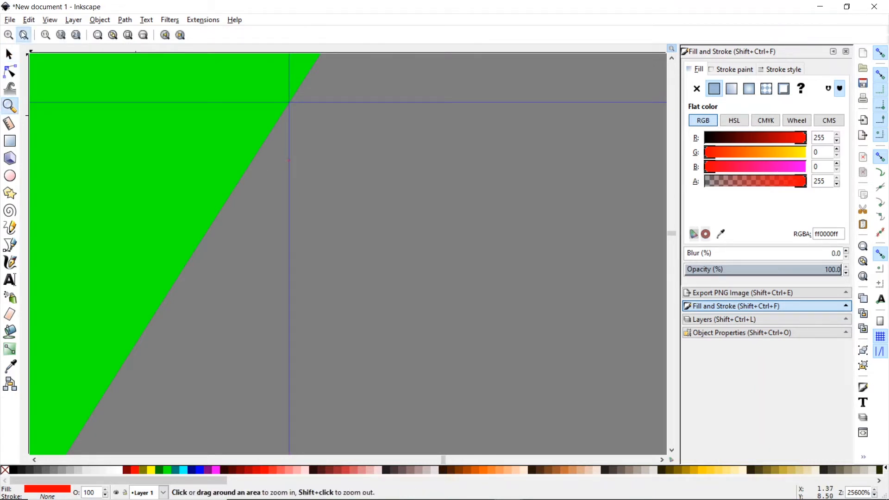
{"action": "left_click", "coordinate": [23, 35]}
{"action": "left_click", "coordinate": [23, 35]}
{"action": "left_click", "coordinate": [23, 35]}
{"action": "left_click", "coordinate": [23, 34]}
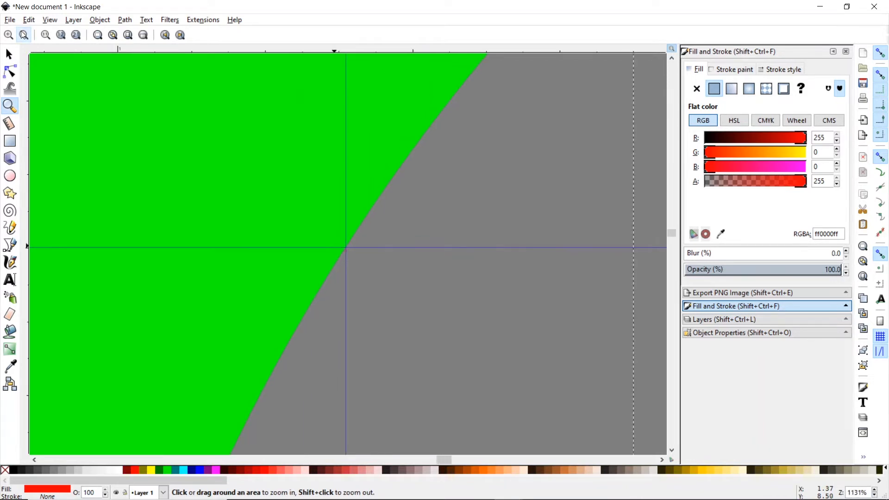
{"action": "left_click", "coordinate": [23, 35]}
{"action": "left_click", "coordinate": [24, 35]}
{"action": "left_click", "coordinate": [23, 35]}
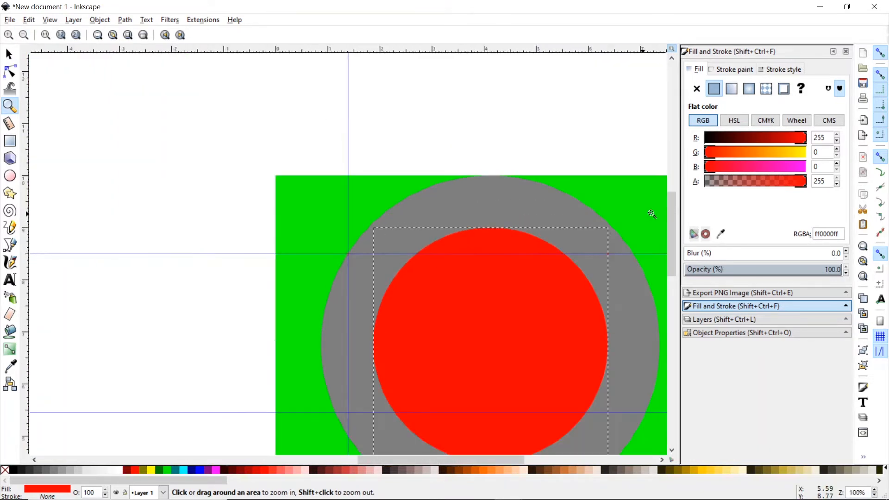
{"action": "left_click_drag", "start_coordinate": [672, 217], "coordinate": [677, 239]}
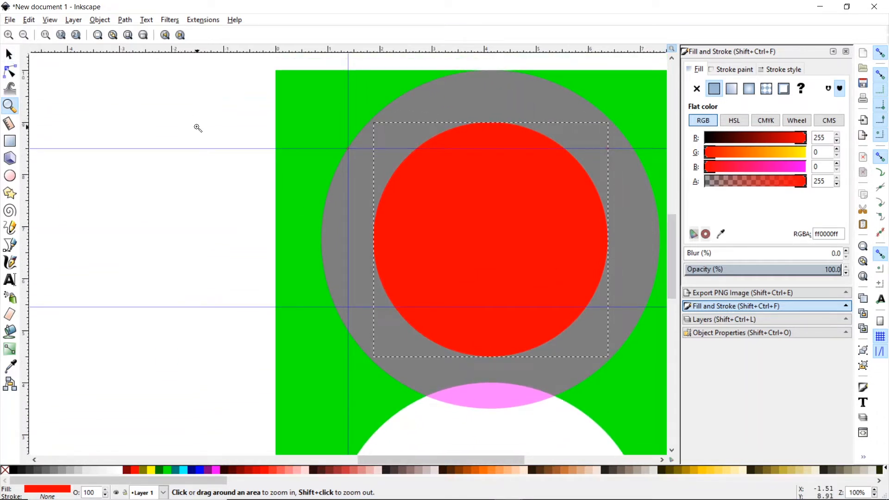
- Draw a rectangle filling the strip from the plate's left edge to the vertical guide, between the horizontal guides
{"action": "left_click", "coordinate": [9, 141]}
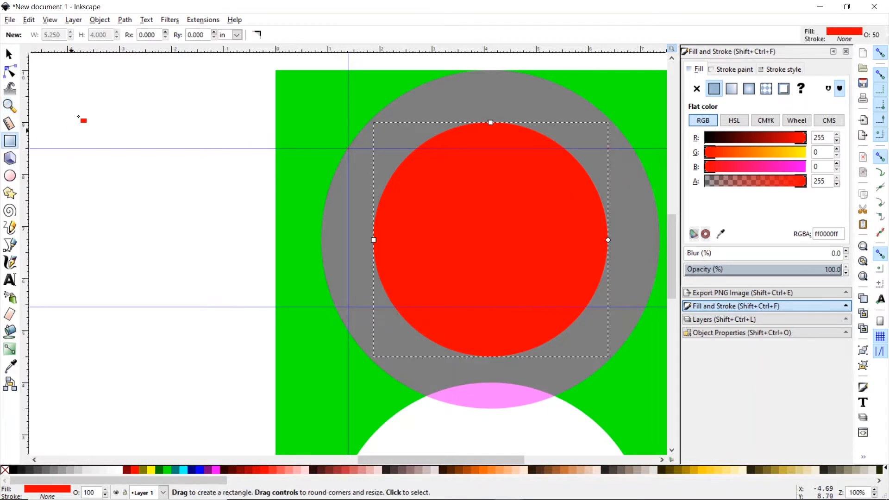
{"action": "left_click_drag", "start_coordinate": [74, 83], "coordinate": [91, 102]}
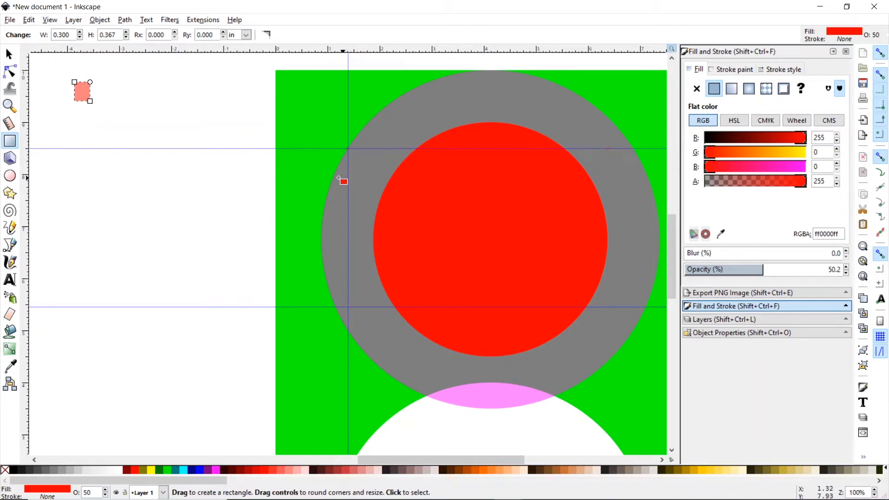
{"action": "left_click", "coordinate": [9, 55]}
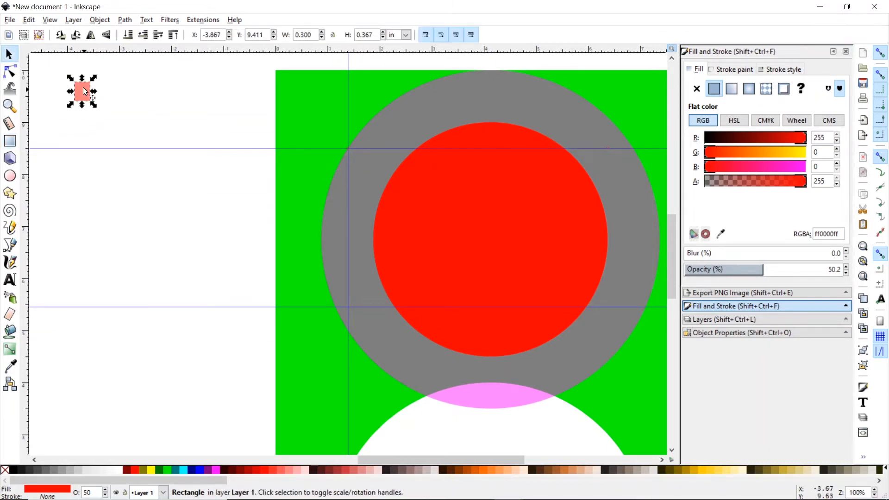
{"action": "left_click_drag", "start_coordinate": [82, 88], "coordinate": [276, 156]}
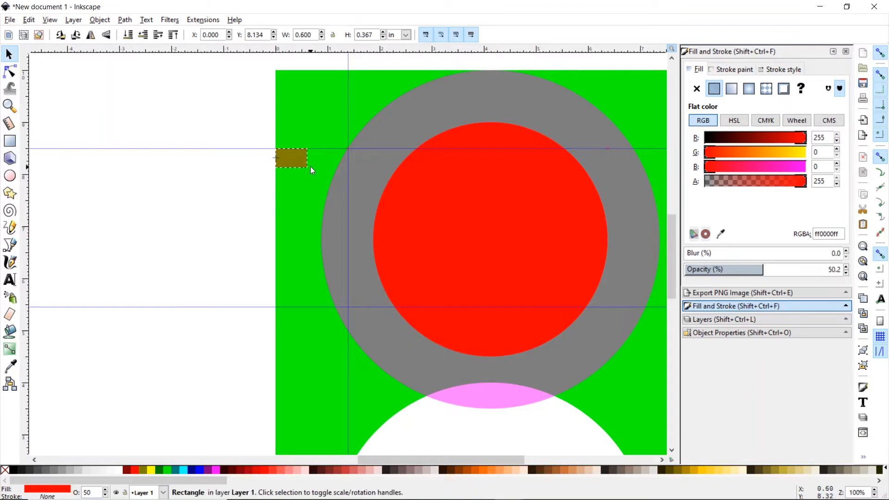
{"action": "left_click_drag", "start_coordinate": [308, 159], "coordinate": [313, 308]}
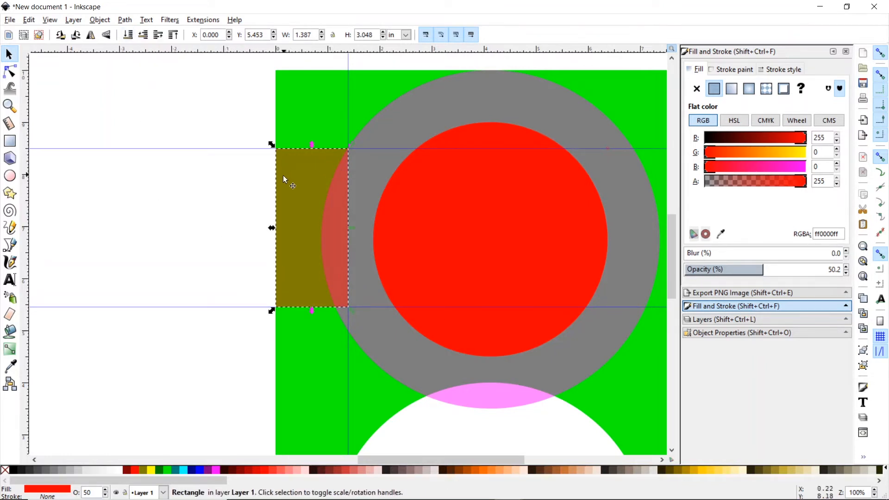
{"action": "left_click", "coordinate": [10, 74]}
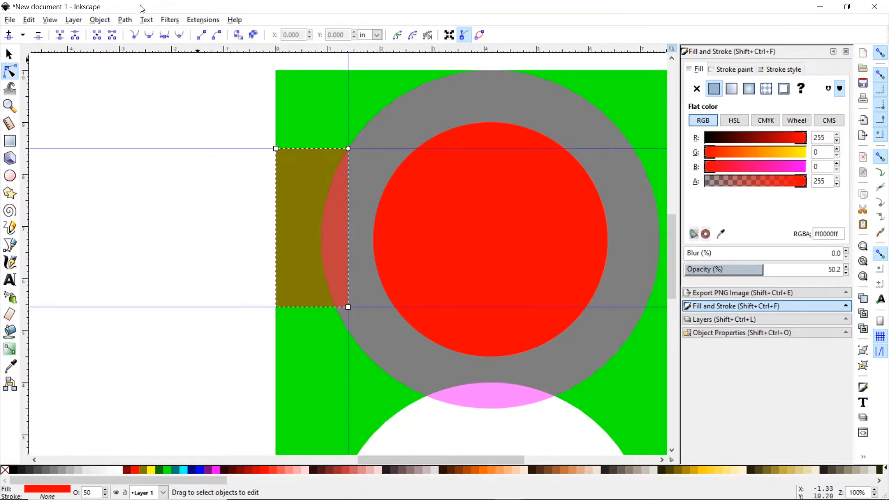
- Convert the rectangle to a path and drag its top-left node down to make a triangle
{"action": "left_click", "coordinate": [125, 20]}
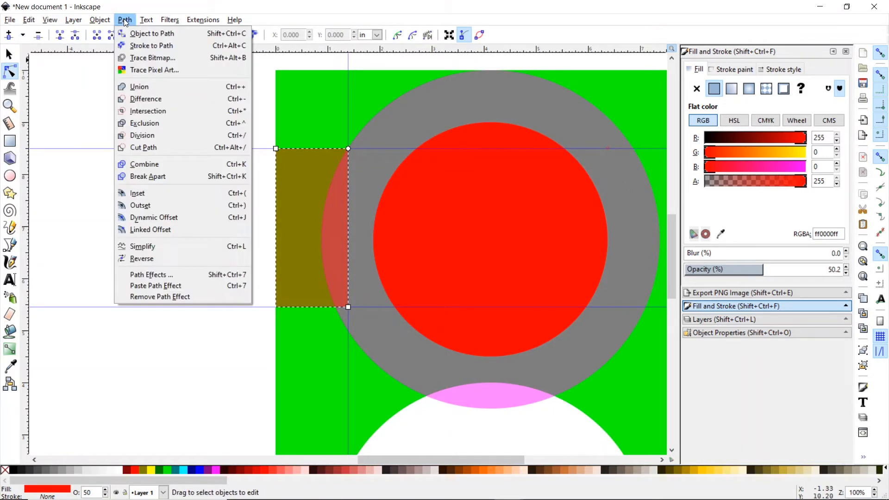
{"action": "left_click", "coordinate": [136, 35]}
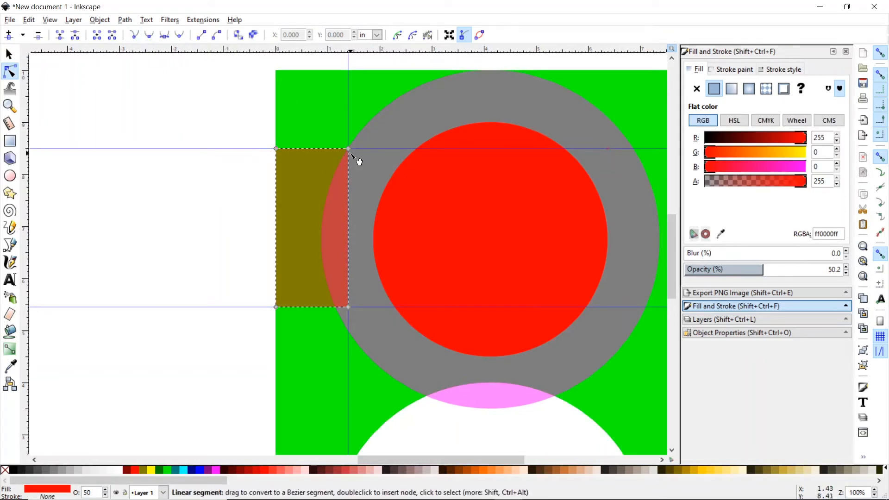
{"action": "left_click_drag", "start_coordinate": [276, 148], "coordinate": [291, 278]}
{"action": "key", "text": "s"}
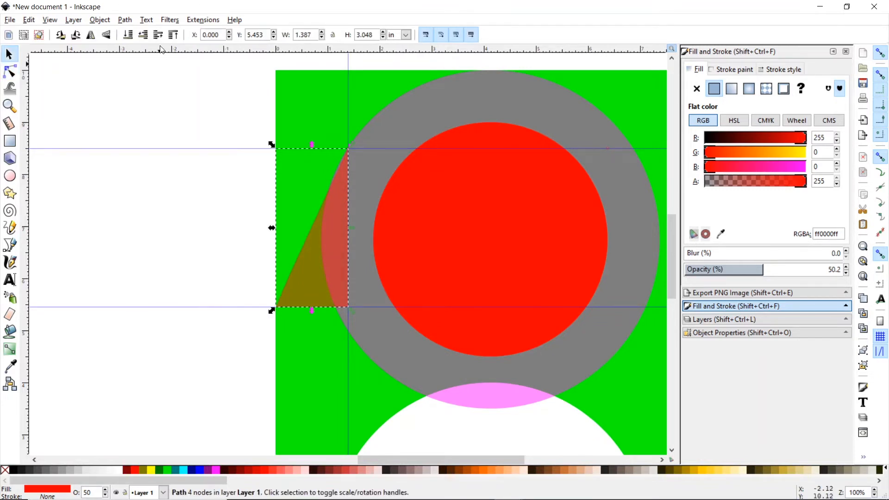
{"action": "left_click", "coordinate": [29, 20]}
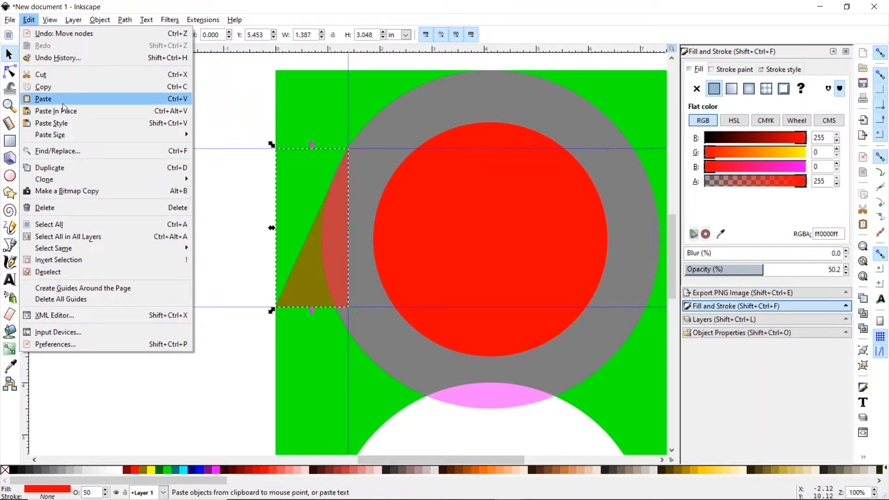
- Duplicate the triangle, flip the copy horizontally, and place it at the plate's right edge
{"action": "left_click", "coordinate": [63, 169]}
{"action": "left_click_drag", "start_coordinate": [332, 293], "coordinate": [190, 284]}
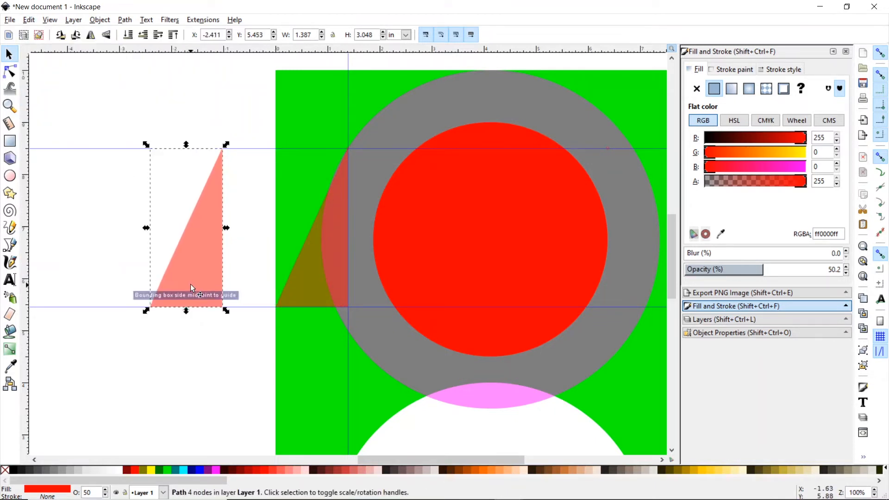
{"action": "left_click", "coordinate": [105, 21]}
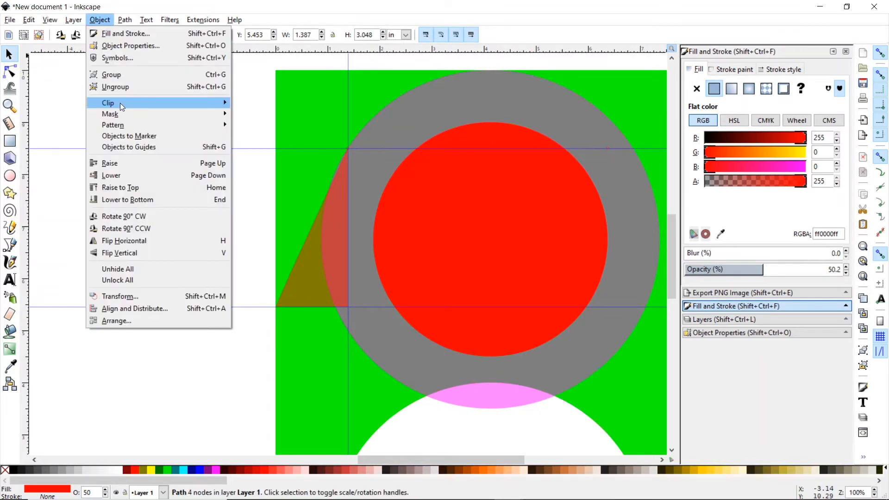
{"action": "left_click", "coordinate": [145, 239]}
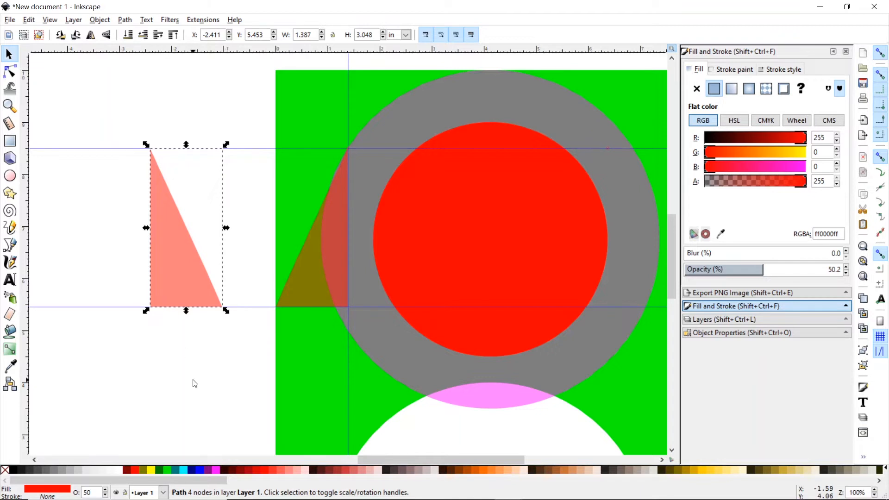
{"action": "left_click_drag", "start_coordinate": [455, 460], "coordinate": [474, 463]}
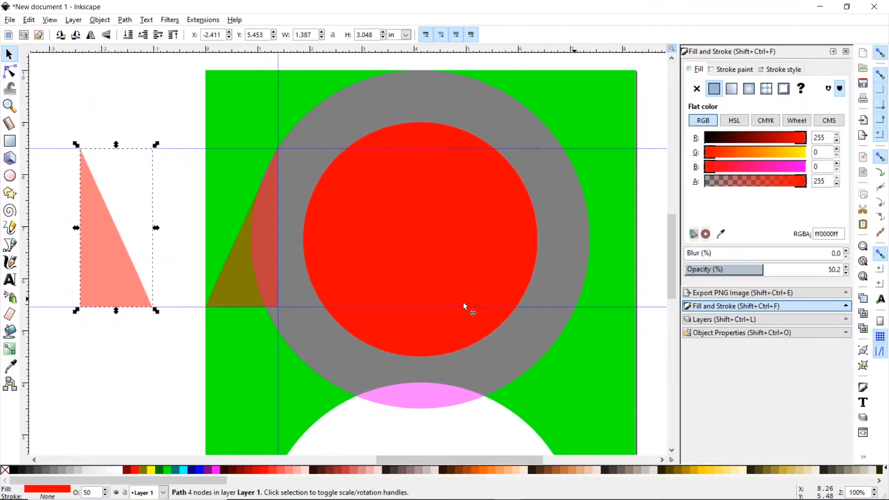
{"action": "left_click_drag", "start_coordinate": [152, 307], "coordinate": [635, 304]}
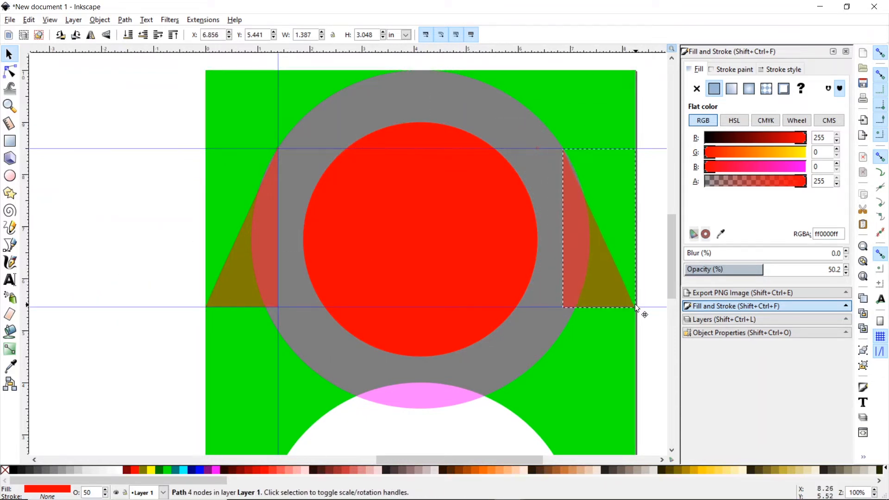
- Create guides along all four page borders
{"action": "key", "text": "Escape"}
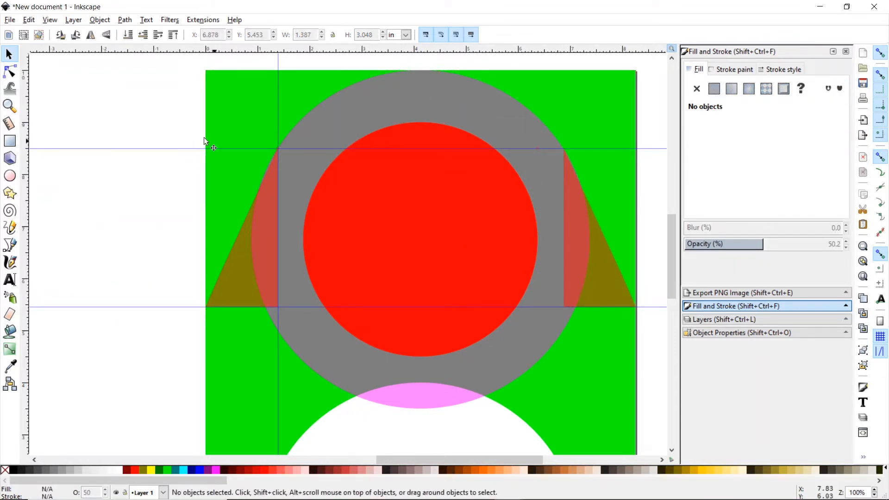
{"action": "left_click", "coordinate": [28, 20]}
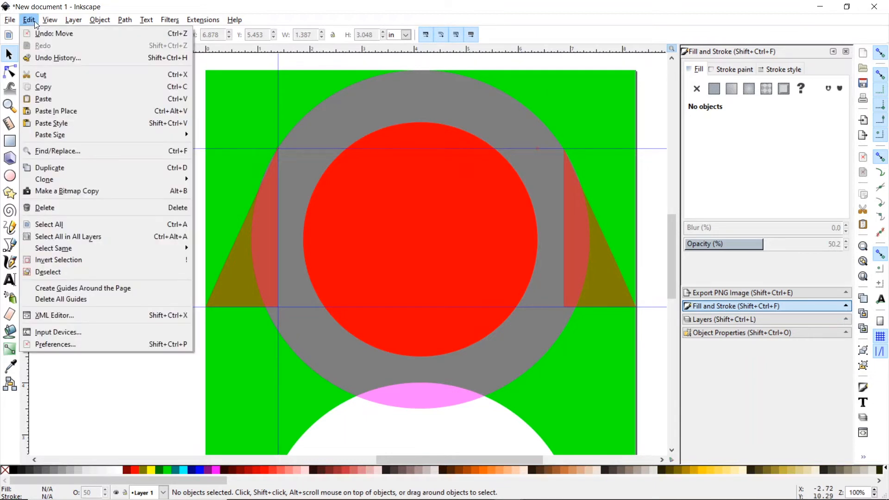
{"action": "left_click", "coordinate": [98, 289]}
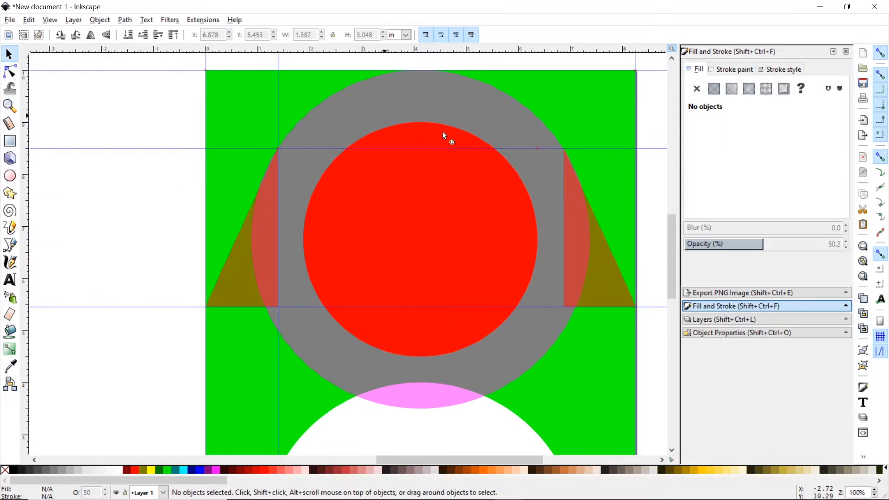
- Draw a rectangle over the plate's upper-left strip and subtract it from the green plate with Path > Difference
{"action": "left_click", "coordinate": [621, 297]}
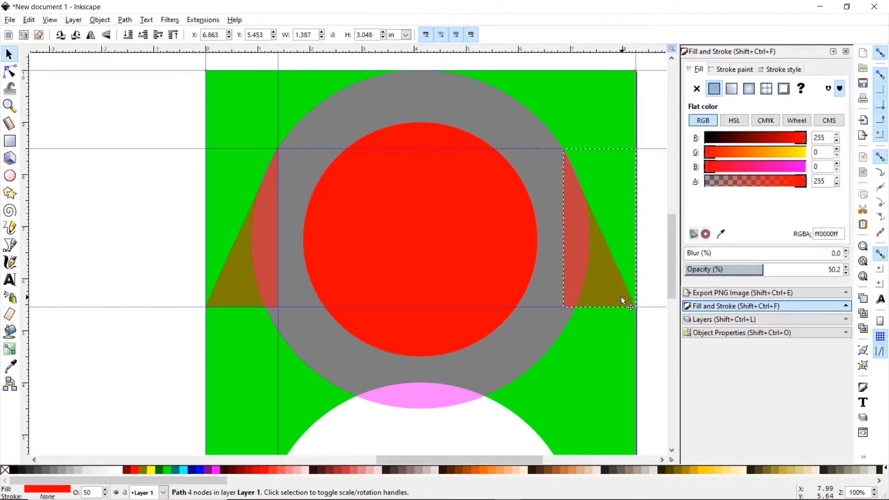
{"action": "left_click", "coordinate": [655, 280]}
{"action": "left_click_drag", "start_coordinate": [673, 267], "coordinate": [692, 259]}
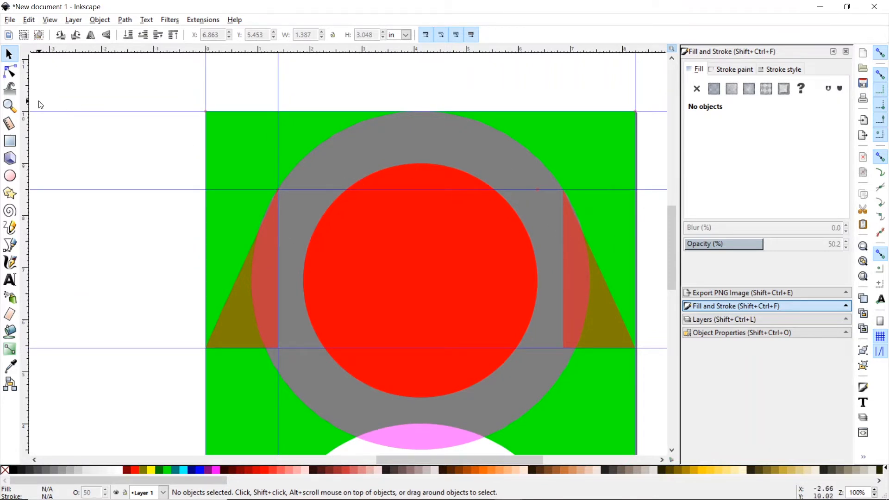
{"action": "left_click", "coordinate": [10, 141]}
{"action": "left_click_drag", "start_coordinate": [77, 76], "coordinate": [277, 348]}
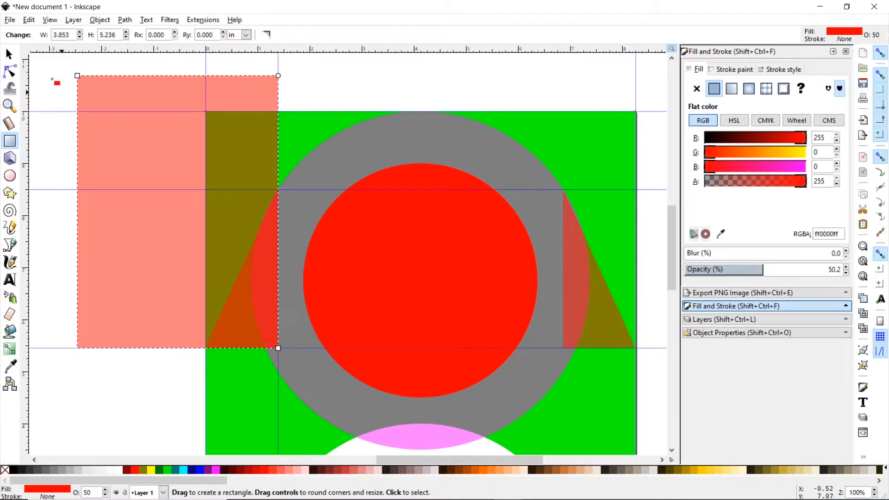
{"action": "left_click", "coordinate": [11, 55]}
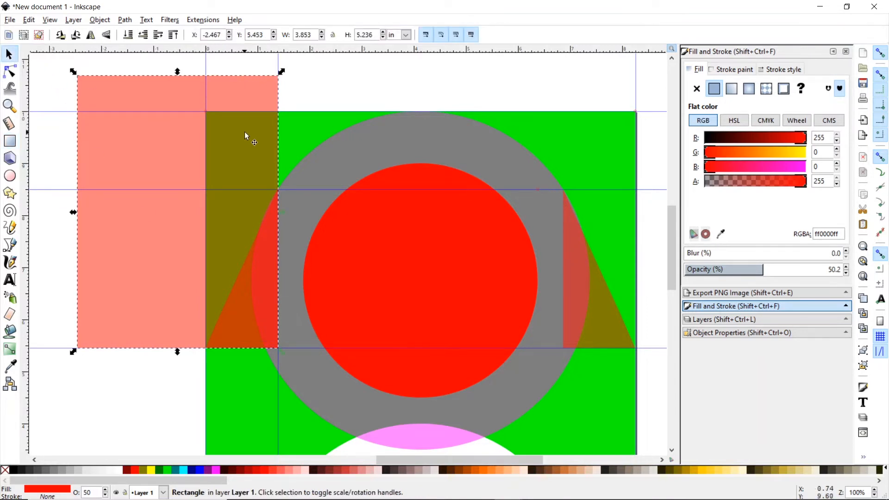
{"action": "left_click", "coordinate": [611, 149], "text": "shift"}
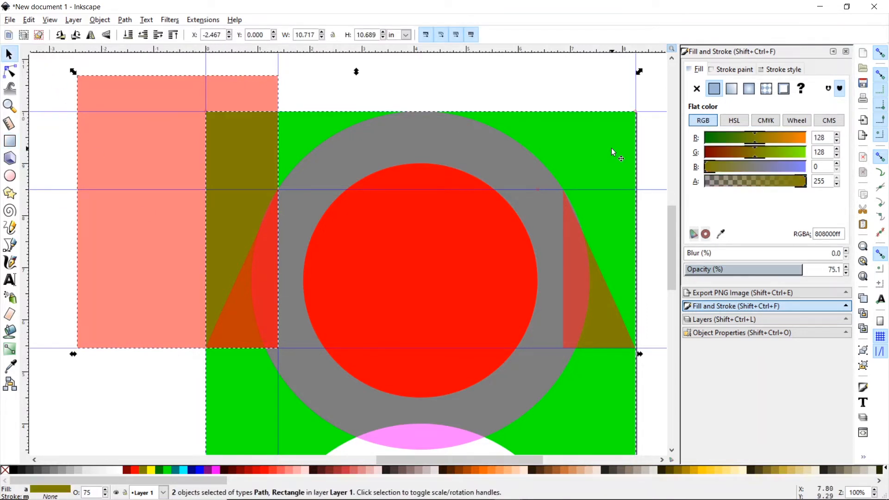
{"action": "left_click", "coordinate": [125, 20]}
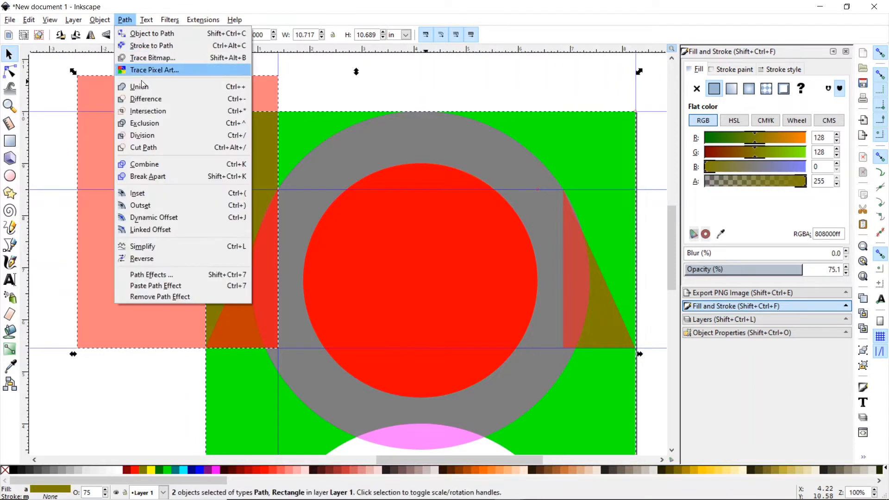
{"action": "left_click", "coordinate": [147, 97]}
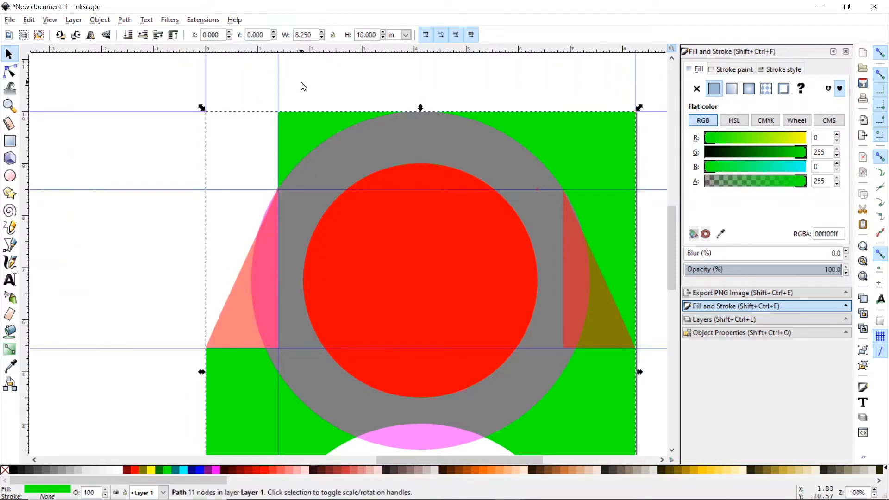
- Subtract a rectangle over the upper-right strip from the green plate the same way
{"action": "left_click", "coordinate": [10, 141]}
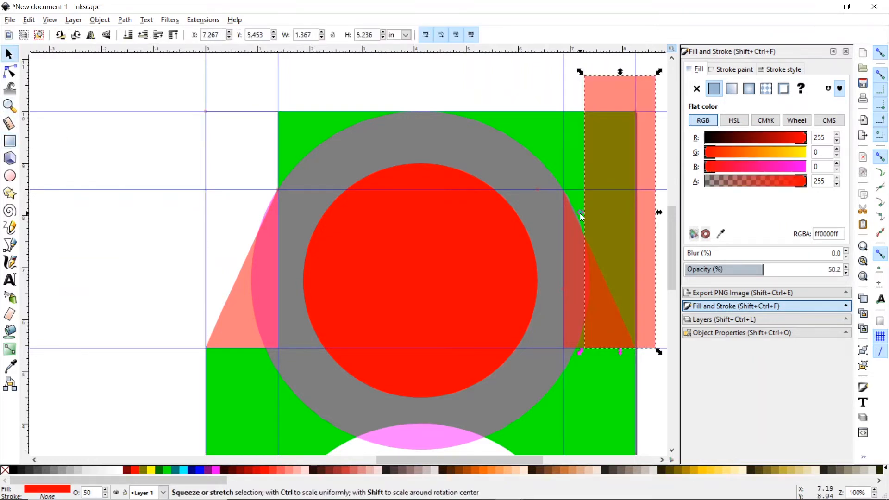
{"action": "left_click_drag", "start_coordinate": [580, 214], "coordinate": [563, 214]}
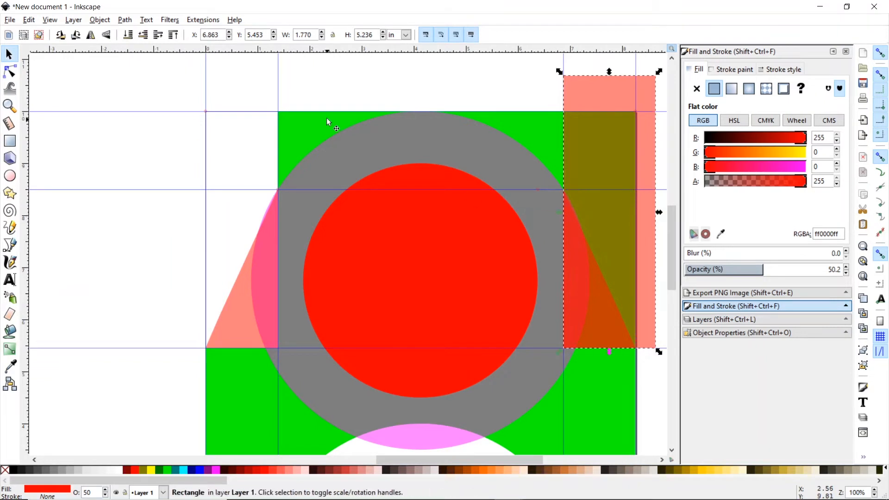
{"action": "left_click", "coordinate": [304, 128], "text": "shift"}
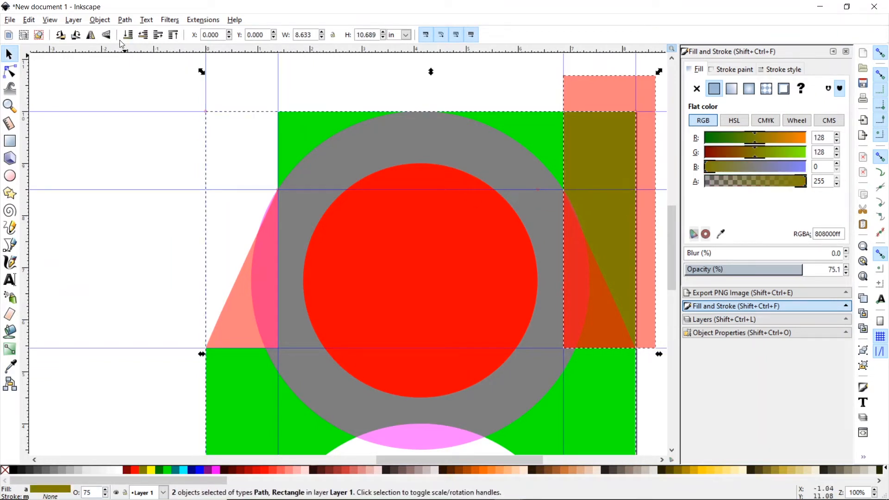
{"action": "left_click", "coordinate": [125, 20]}
{"action": "left_click", "coordinate": [152, 101]}
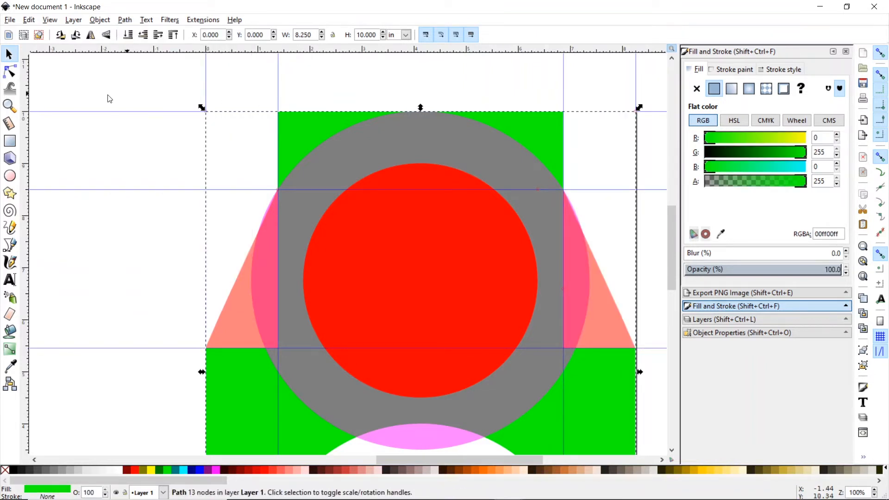
- Cut a wide rectangle across the top band out of the green plate with Path > Difference
{"action": "left_click", "coordinate": [10, 141]}
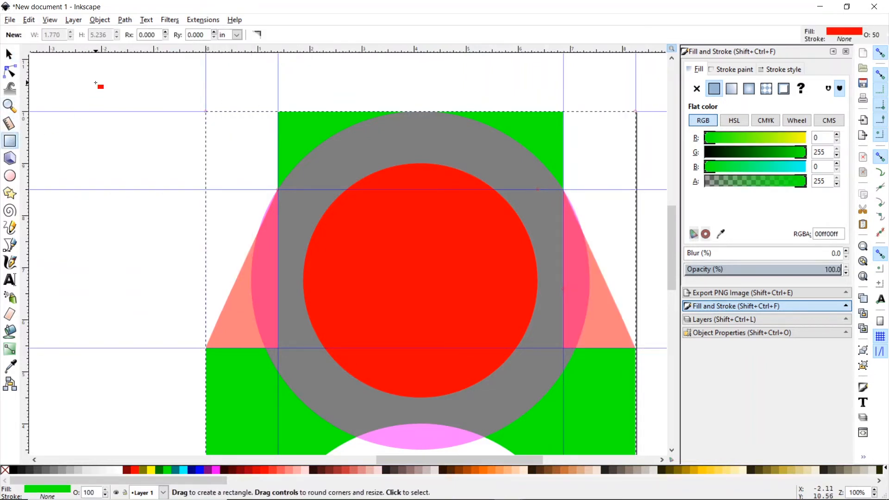
{"action": "left_click_drag", "start_coordinate": [95, 82], "coordinate": [599, 190]}
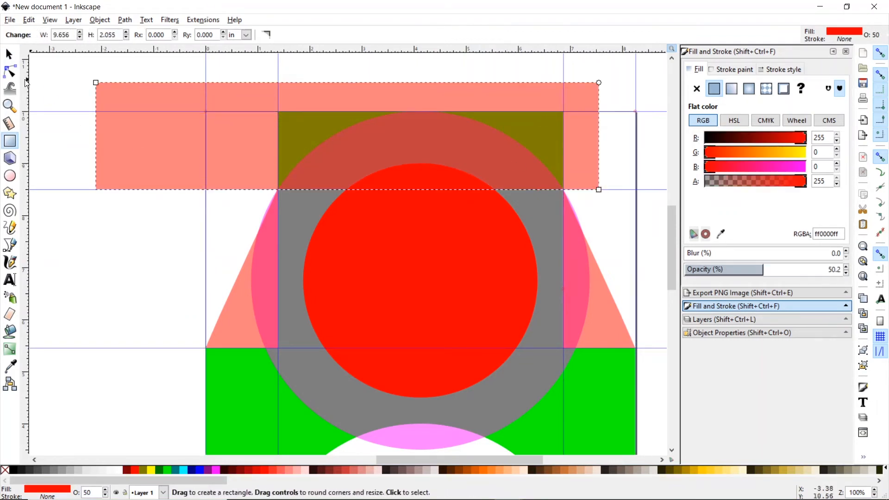
{"action": "left_click", "coordinate": [9, 55]}
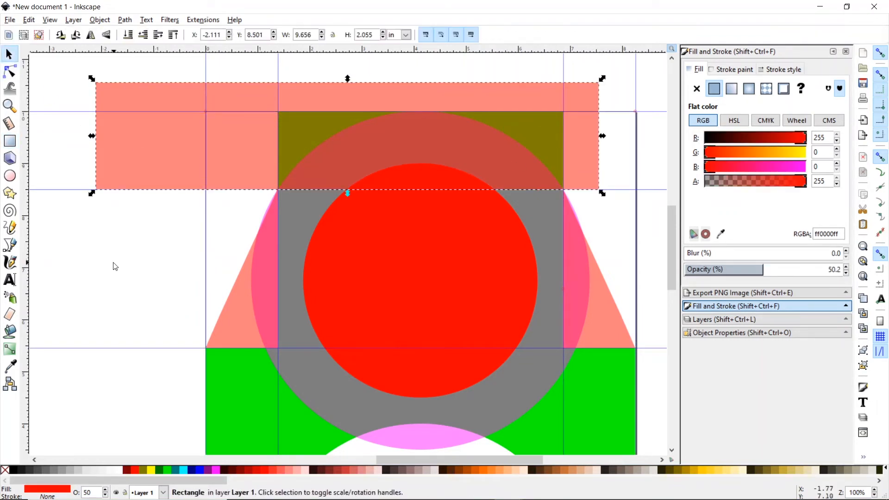
{"action": "left_click", "coordinate": [246, 429], "text": "shift"}
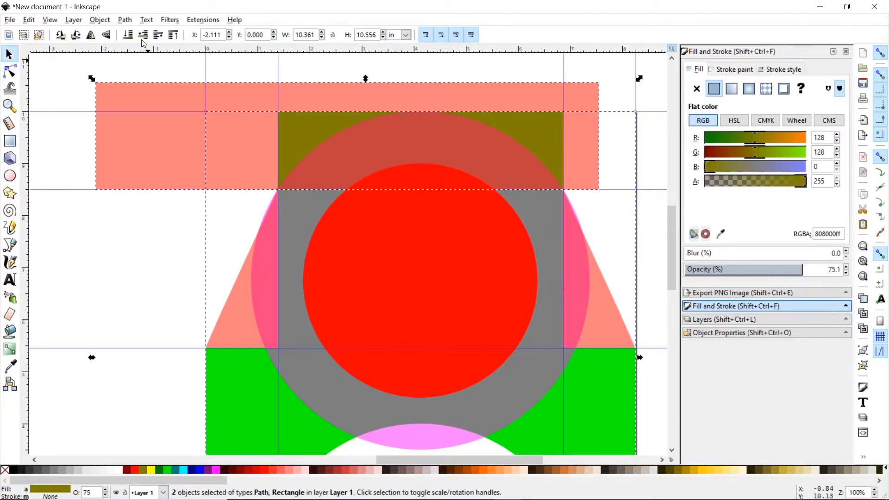
{"action": "left_click", "coordinate": [124, 20]}
{"action": "left_click", "coordinate": [146, 99]}
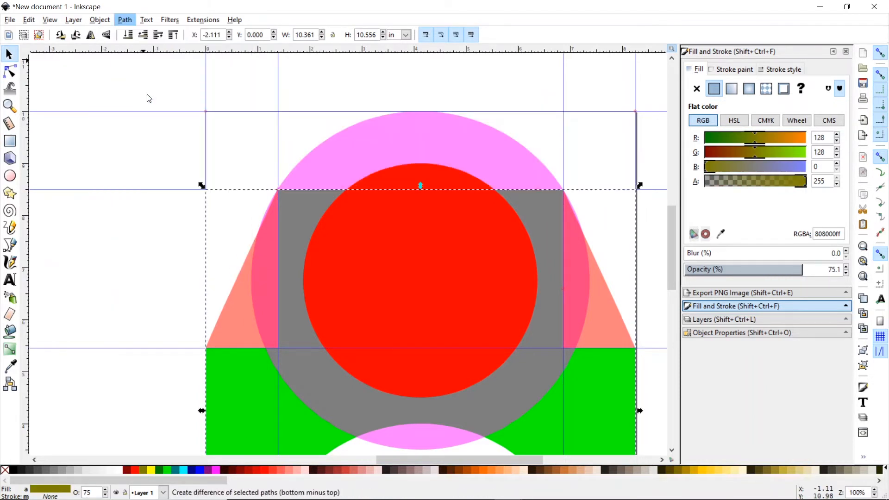
{"action": "key", "text": "Tab"}
- Turn snapping off and subtract a rectangle from the pink circle to flatten its bottom
{"action": "left_click", "coordinate": [8, 143]}
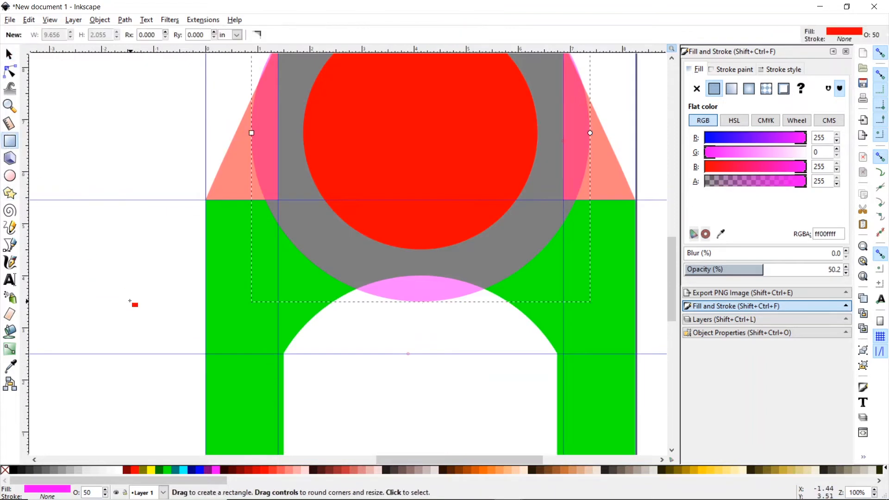
{"action": "left_click_drag", "start_coordinate": [128, 260], "coordinate": [407, 332]}
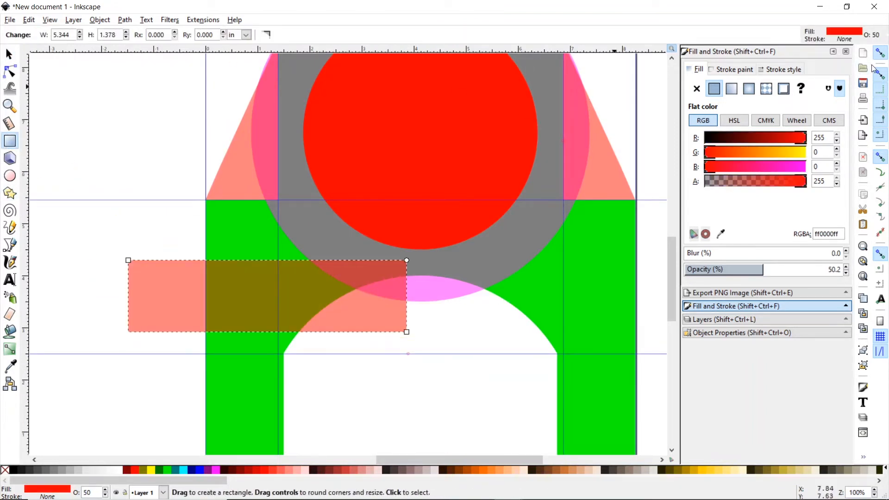
{"action": "left_click", "coordinate": [881, 53]}
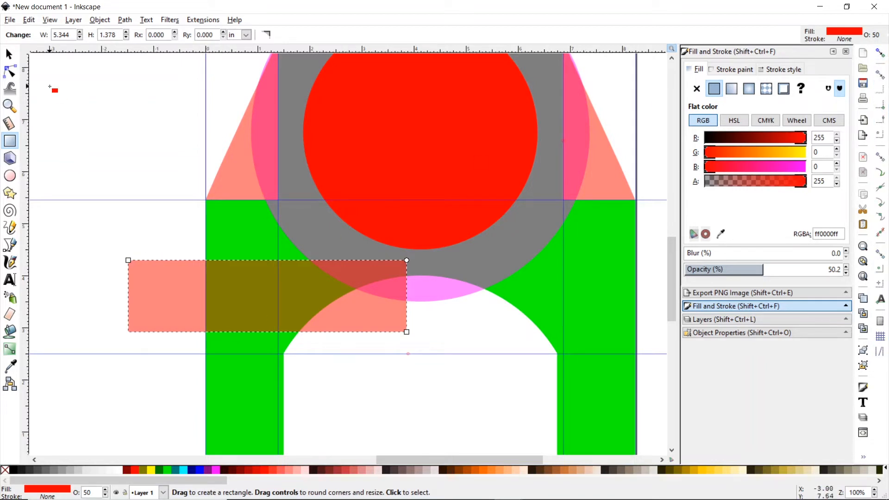
{"action": "left_click", "coordinate": [8, 54]}
{"action": "left_click_drag", "start_coordinate": [154, 270], "coordinate": [313, 279]}
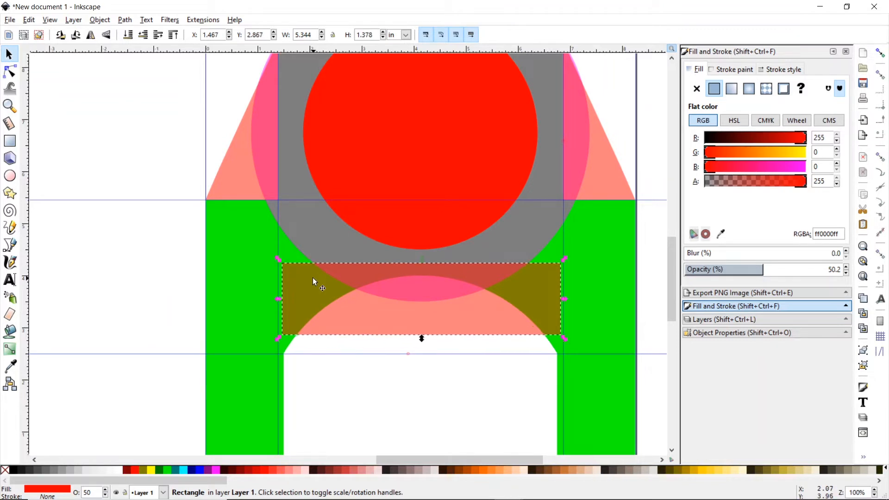
{"action": "left_click", "coordinate": [315, 232], "text": "shift"}
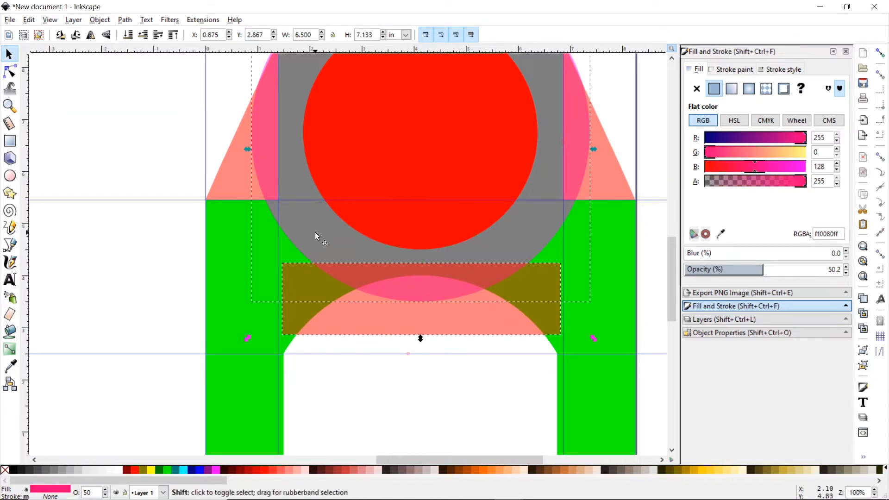
{"action": "left_click", "coordinate": [131, 21]}
{"action": "left_click", "coordinate": [149, 100]}
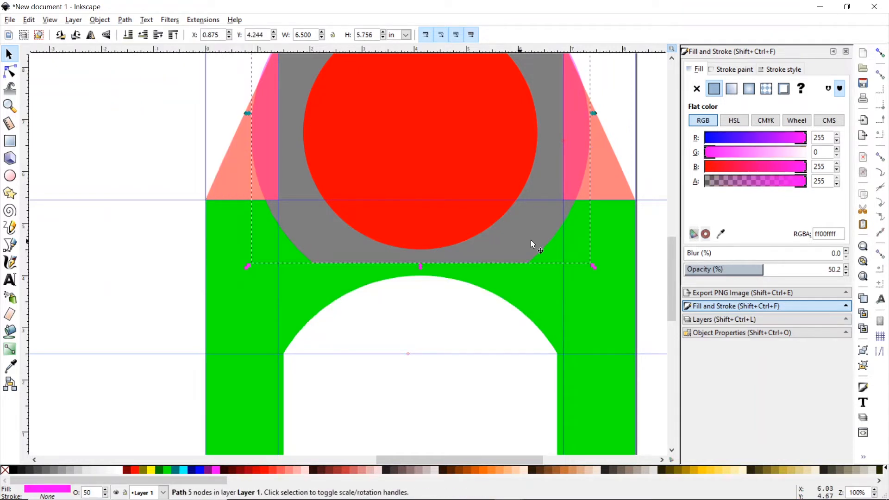
- Union the left and right salmon triangles with the pink shape
{"action": "left_click_drag", "start_coordinate": [674, 290], "coordinate": [674, 270]}
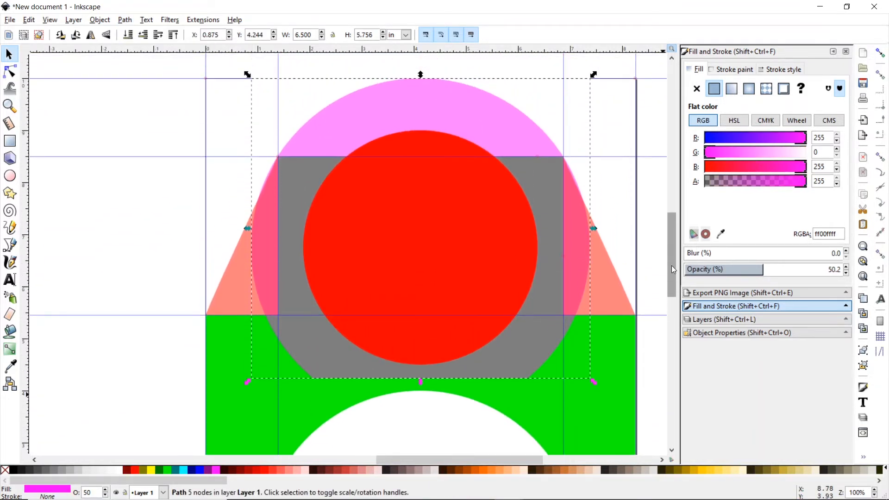
{"action": "scroll", "coordinate": [671, 268], "scroll_direction": "down", "scroll_amount": 2}
{"action": "left_click", "coordinate": [231, 272]}
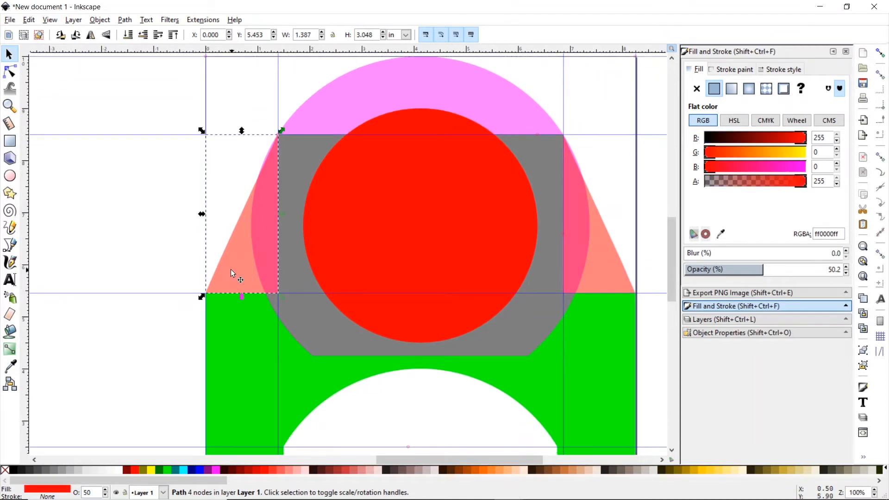
{"action": "left_click", "coordinate": [342, 89], "text": "shift"}
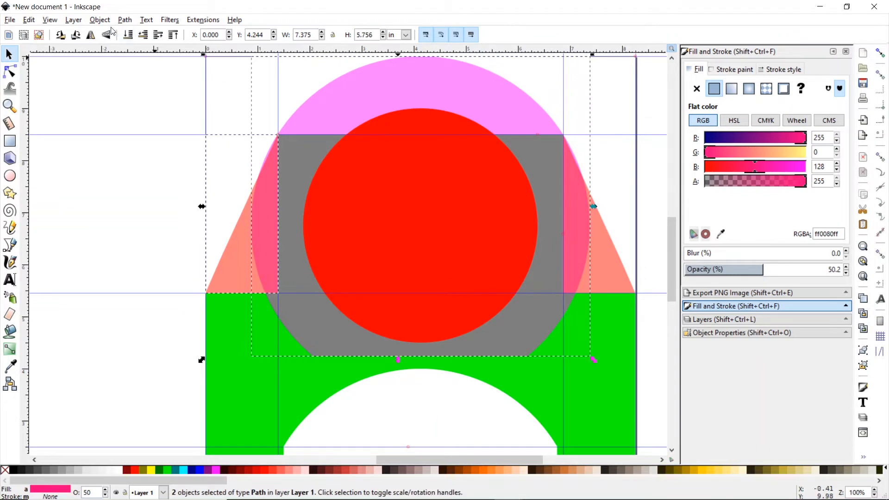
{"action": "left_click", "coordinate": [130, 20]}
{"action": "left_click", "coordinate": [143, 87]}
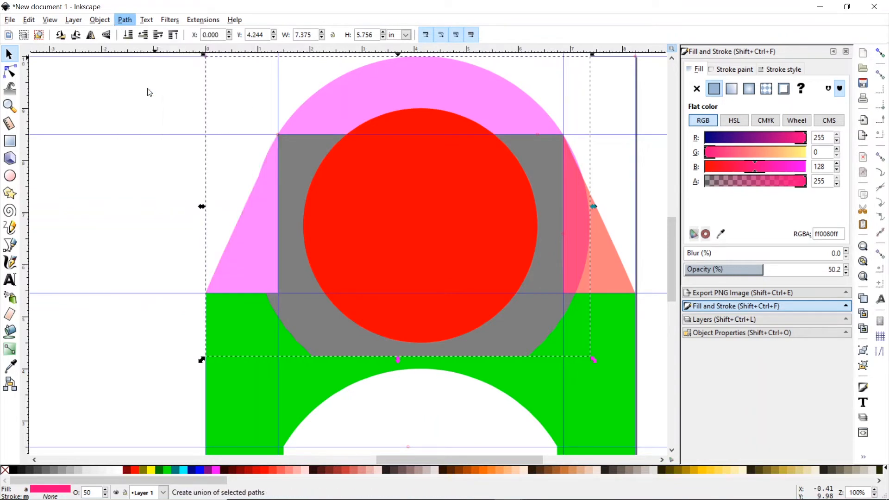
{"action": "left_click", "coordinate": [608, 255], "text": "shift"}
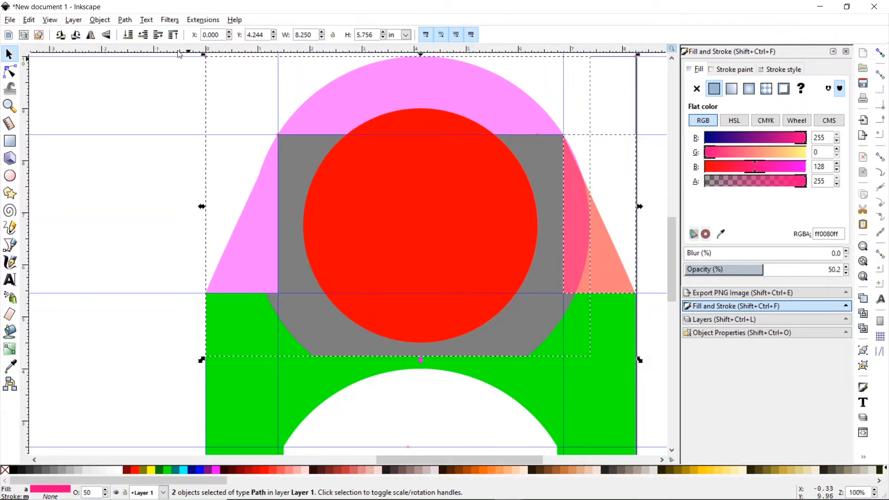
{"action": "left_click", "coordinate": [124, 20]}
{"action": "left_click", "coordinate": [154, 89]}
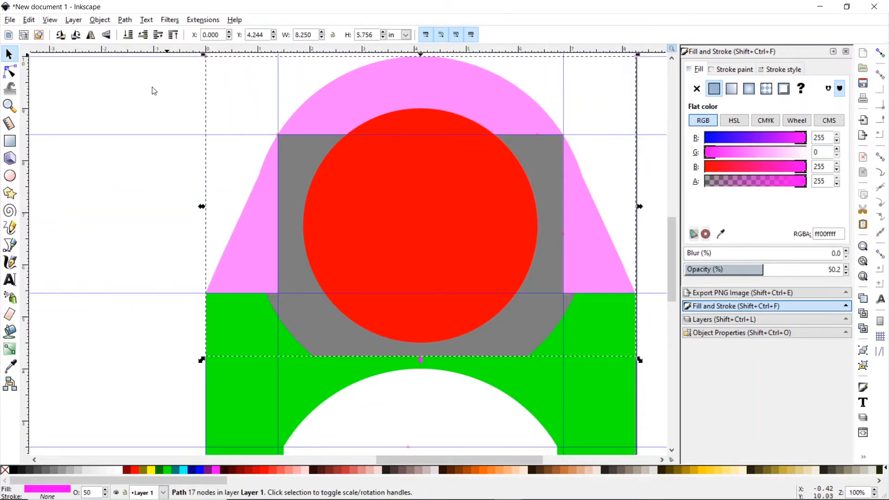
- Union the green base into it, forming one 20-node green bracket outline
{"action": "scroll", "coordinate": [473, 199], "scroll_direction": "up", "scroll_amount": 1}
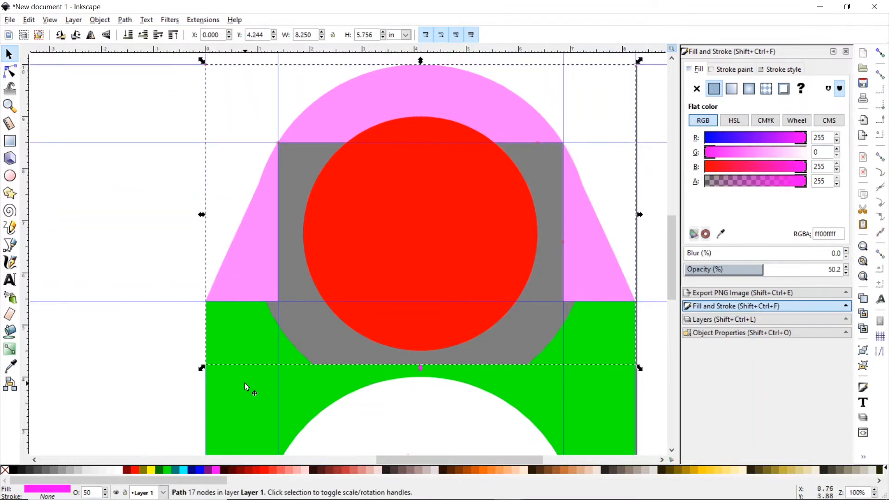
{"action": "left_click", "coordinate": [245, 384], "text": "shift"}
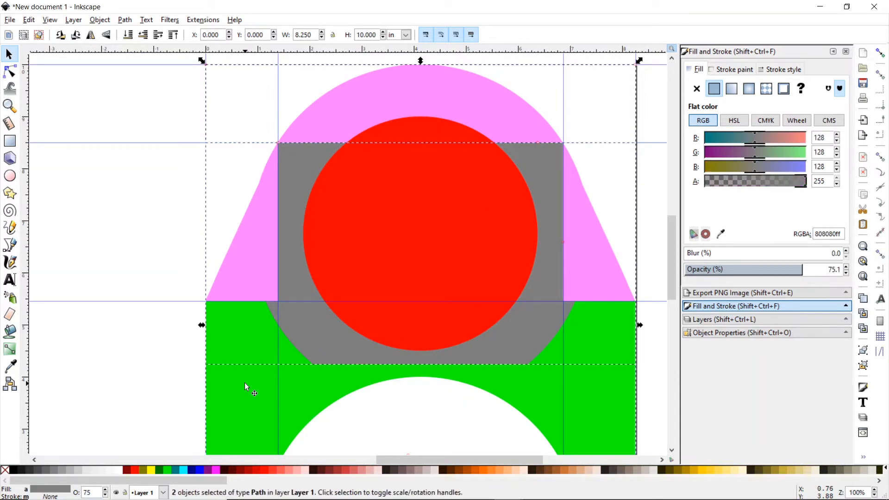
{"action": "left_click", "coordinate": [124, 19]}
{"action": "left_click", "coordinate": [144, 88]}
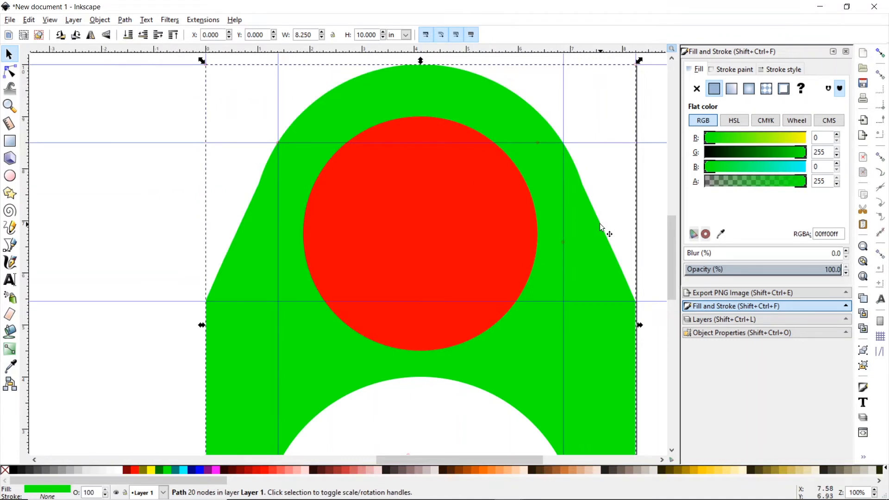
{"action": "mouse_move", "coordinate": [671, 246]}
{"action": "left_mouse_down"}
{"action": "mouse_move", "coordinate": [677, 278]}
{"action": "mouse_move", "coordinate": [677, 244]}
{"action": "left_mouse_up"}
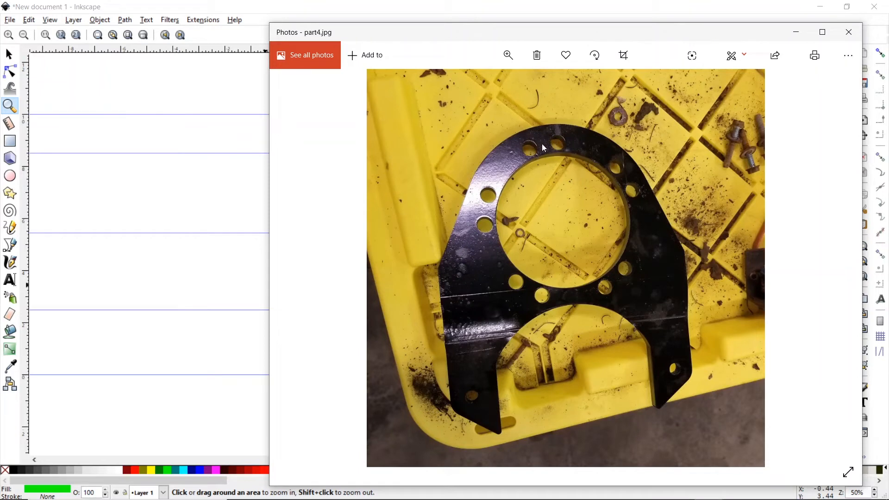
- Step through the reference photos to part10.jpg, showing the tape measure across the bolt holes
{"action": "left_click", "coordinate": [834, 268]}
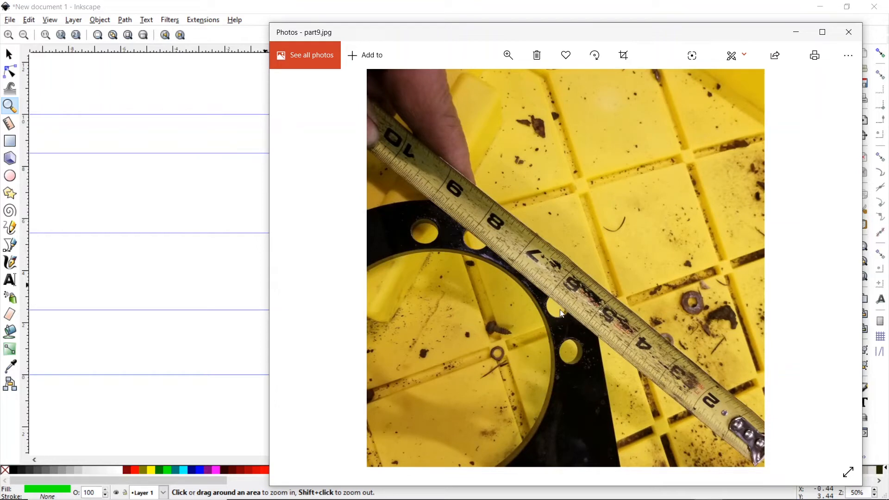
{"action": "key", "text": "Right"}
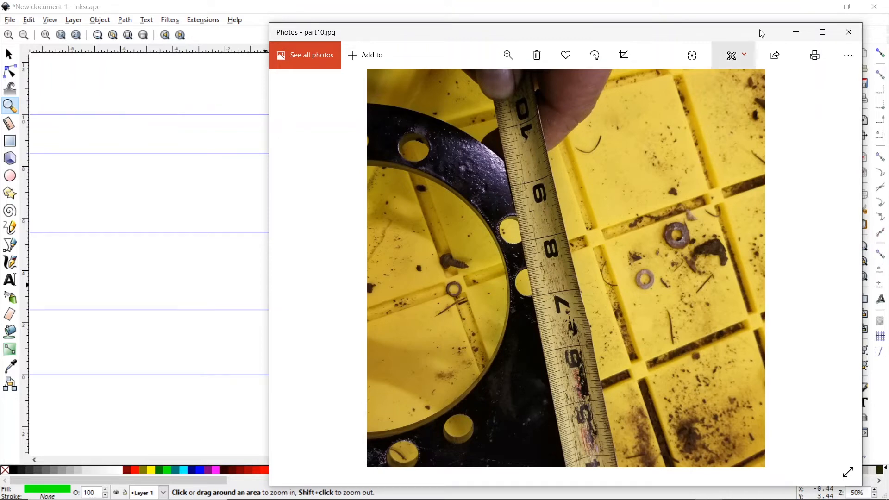
- Back in Inkscape, draw a small ellipse to the left of the bracket
{"action": "left_click", "coordinate": [796, 33]}
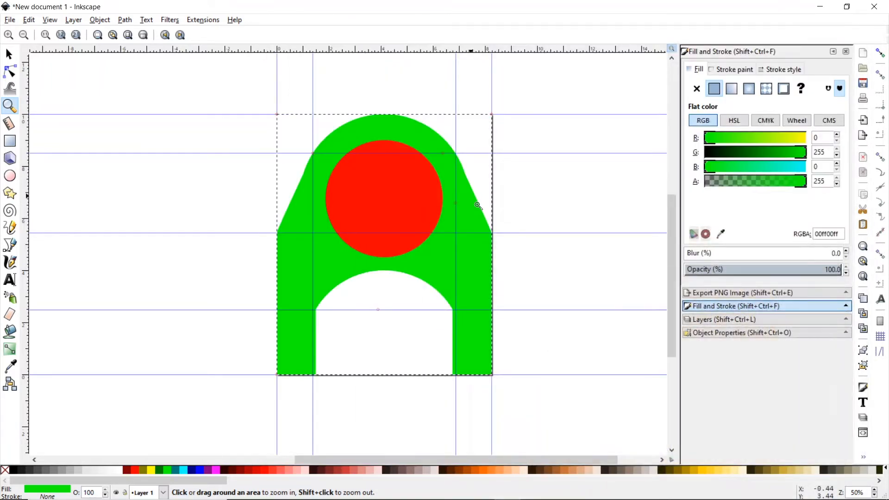
{"action": "left_click", "coordinate": [15, 179]}
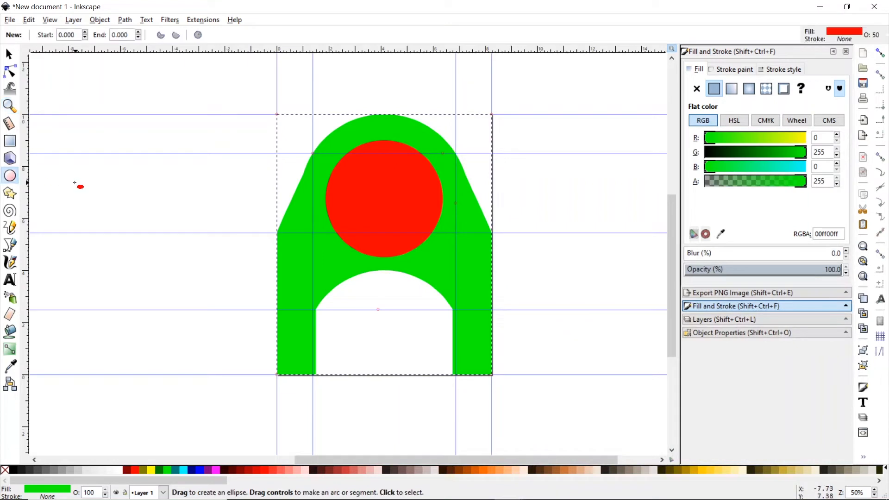
{"action": "left_click_drag", "start_coordinate": [74, 184], "coordinate": [87, 197]}
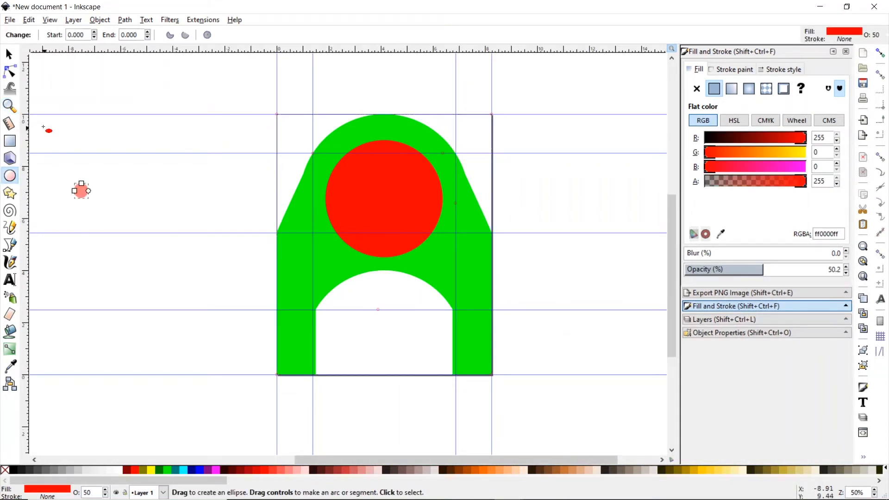
{"action": "left_click", "coordinate": [9, 55]}
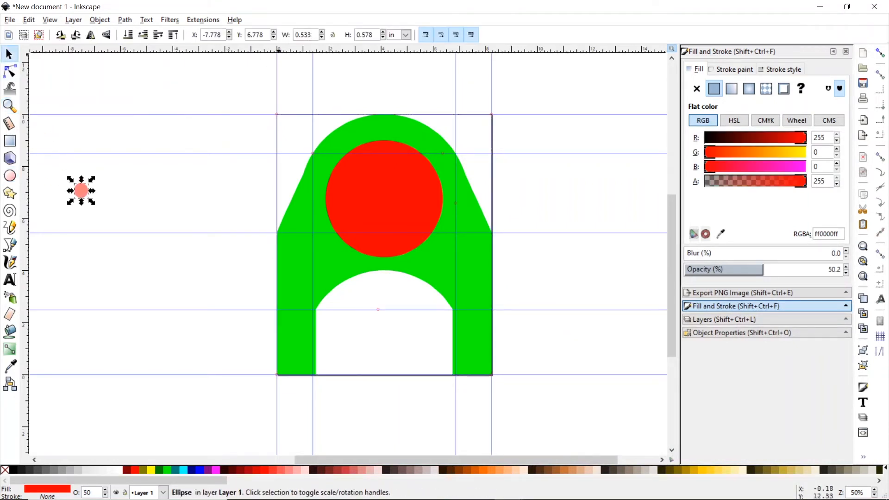
- Make the ellipse 0.5 × 0.5 in, fill it blue, and move it onto the lower-left leg
{"action": "left_click_drag", "start_coordinate": [310, 36], "coordinate": [284, 36]}
{"action": "type", "text": ".5"}
{"action": "key", "text": "Return"}
{"action": "left_click_drag", "start_coordinate": [377, 35], "coordinate": [351, 37]}
{"action": "type", "text": "."}
{"action": "key", "text": "Return"}
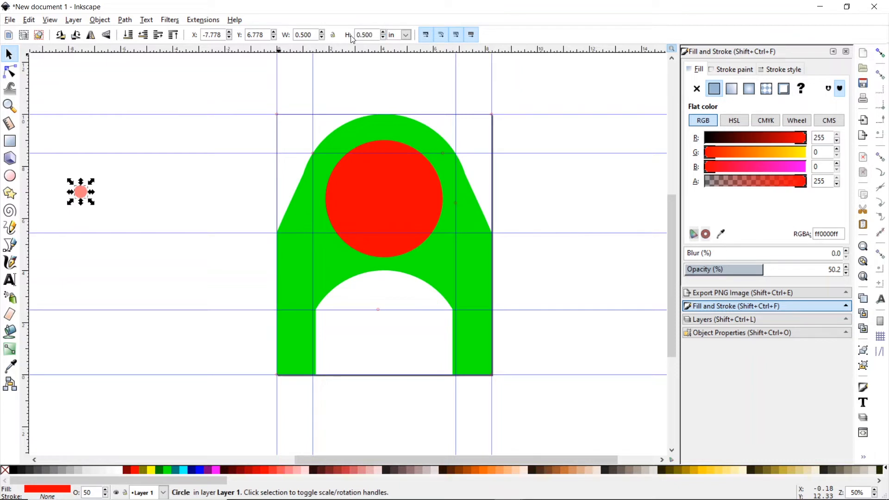
{"action": "left_click", "coordinate": [201, 471]}
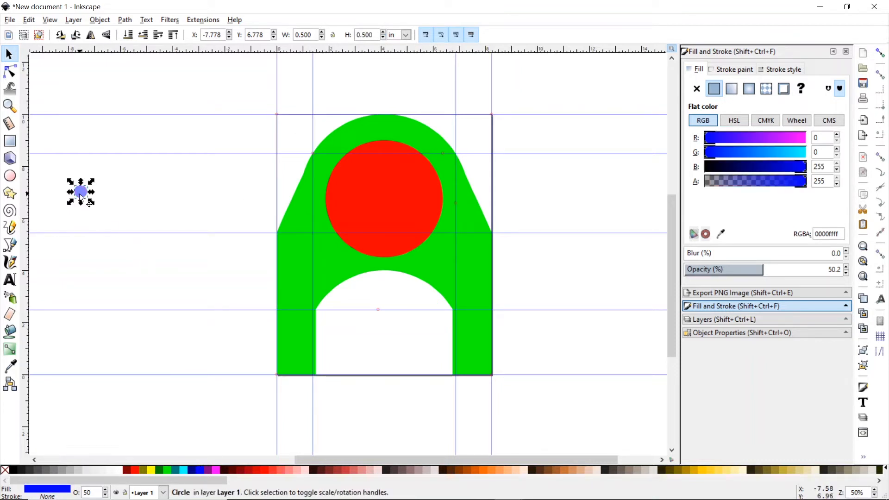
{"action": "left_click_drag", "start_coordinate": [80, 196], "coordinate": [298, 355]}
{"action": "left_click", "coordinate": [9, 105]}
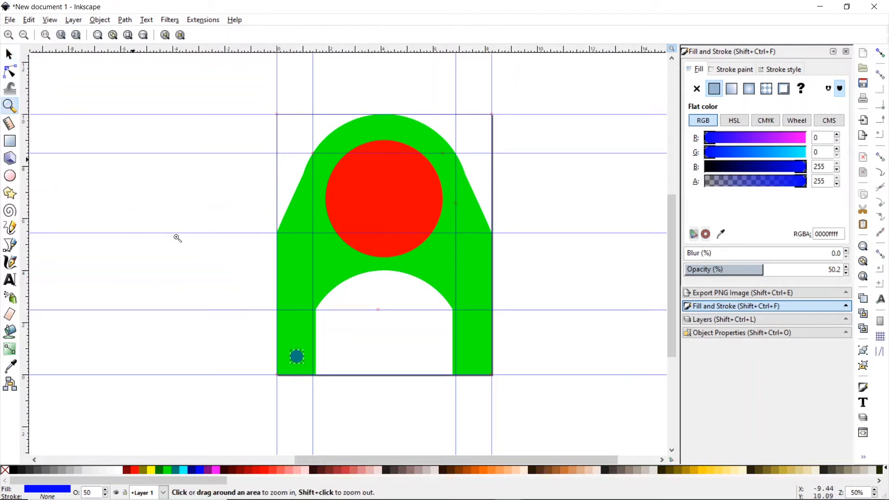
- Zoom in, turn on snapping, and snap the blue circle to the leg's bottom-left corner
{"action": "left_click", "coordinate": [294, 363]}
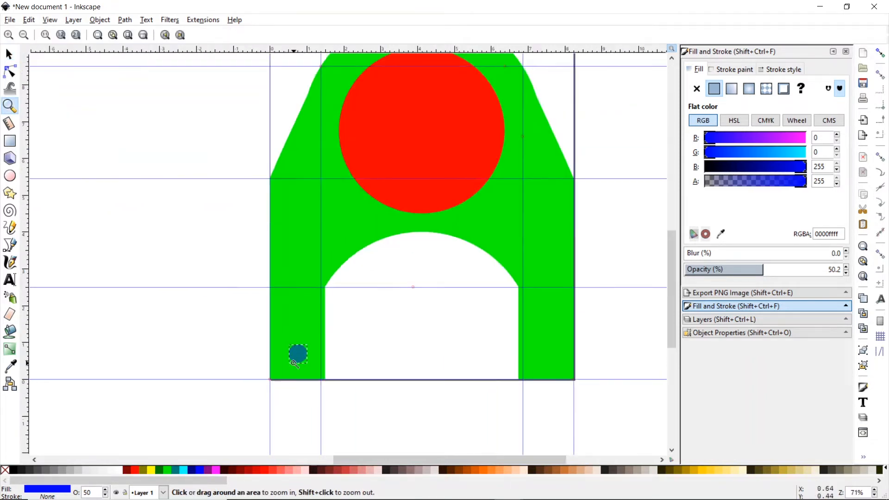
{"action": "left_click", "coordinate": [295, 363]}
{"action": "left_click", "coordinate": [295, 363]}
{"action": "left_click", "coordinate": [294, 363]}
{"action": "left_click", "coordinate": [295, 363]}
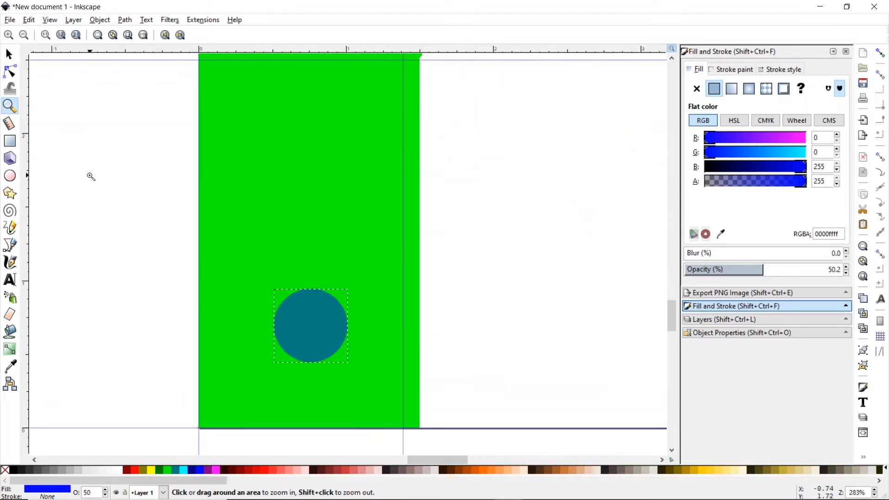
{"action": "left_click", "coordinate": [8, 54]}
{"action": "left_click_drag", "start_coordinate": [300, 334], "coordinate": [234, 399]}
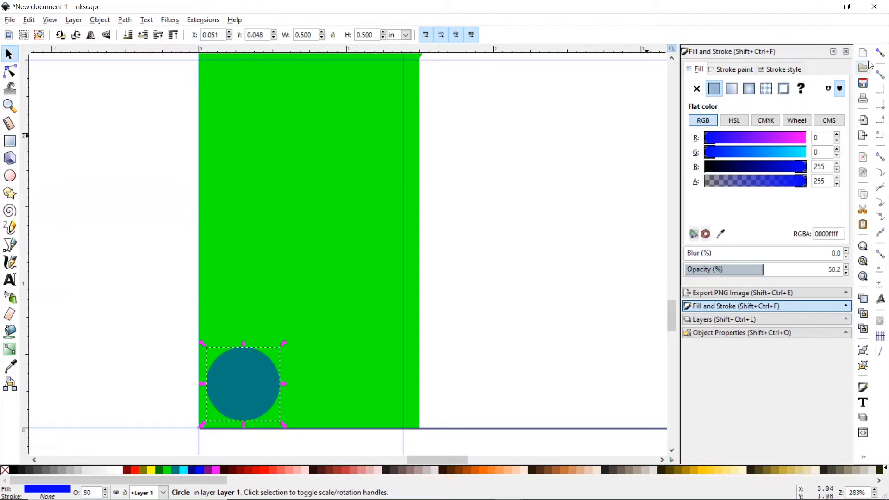
{"action": "key", "text": "percent"}
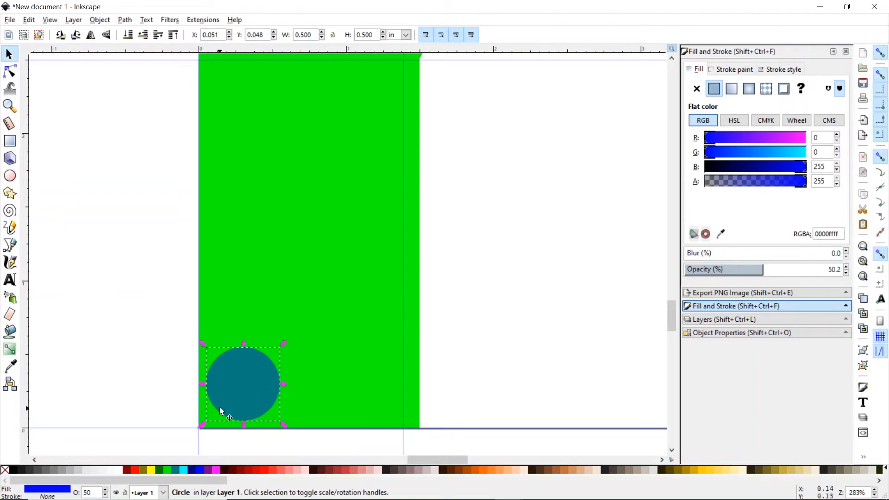
{"action": "left_click_drag", "start_coordinate": [219, 407], "coordinate": [213, 410]}
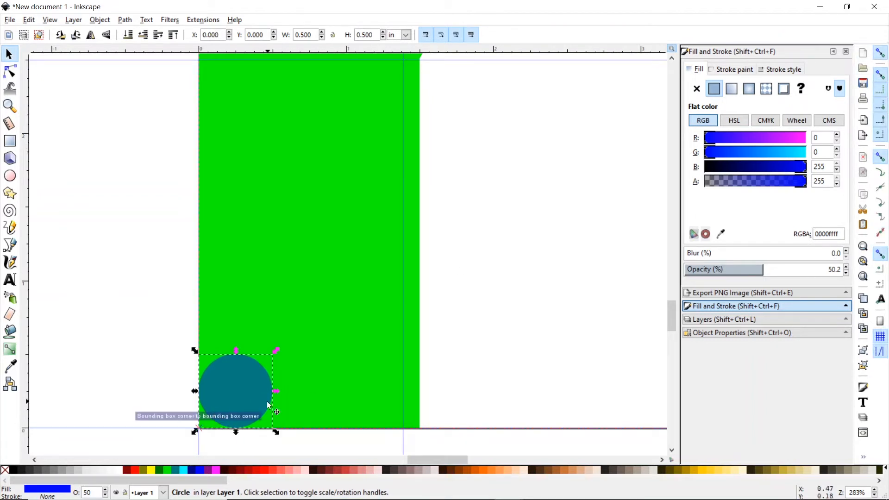
{"action": "left_click", "coordinate": [210, 329]}
{"action": "left_click", "coordinate": [241, 417]}
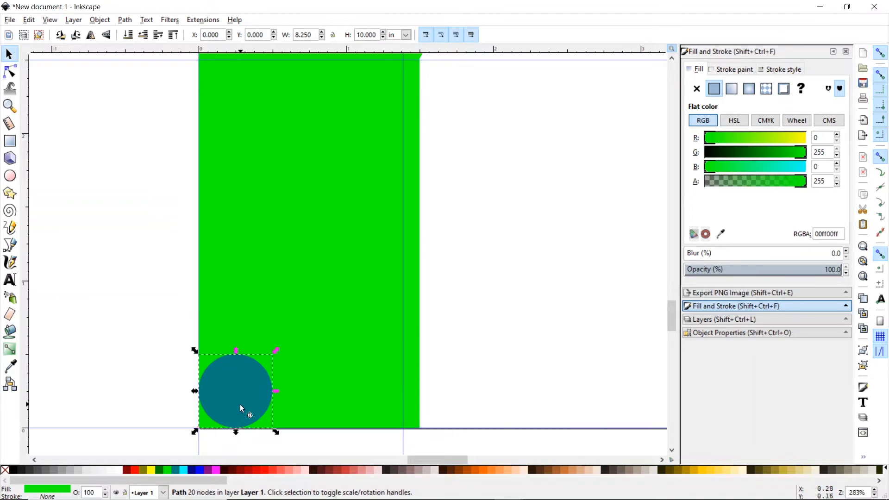
- Duplicate the circle, shift the copy 1 in right to X 1.000, and select both circles
{"action": "left_click", "coordinate": [29, 20]}
{"action": "left_click", "coordinate": [79, 169]}
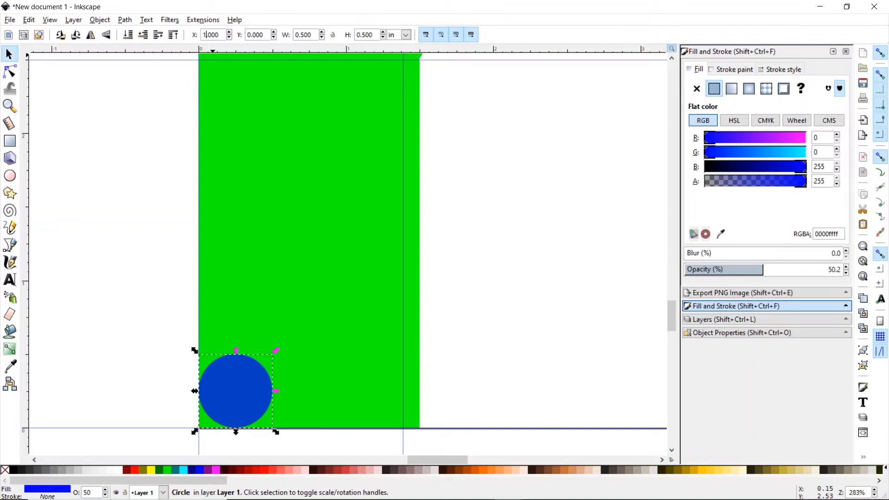
{"action": "key", "text": "Return"}
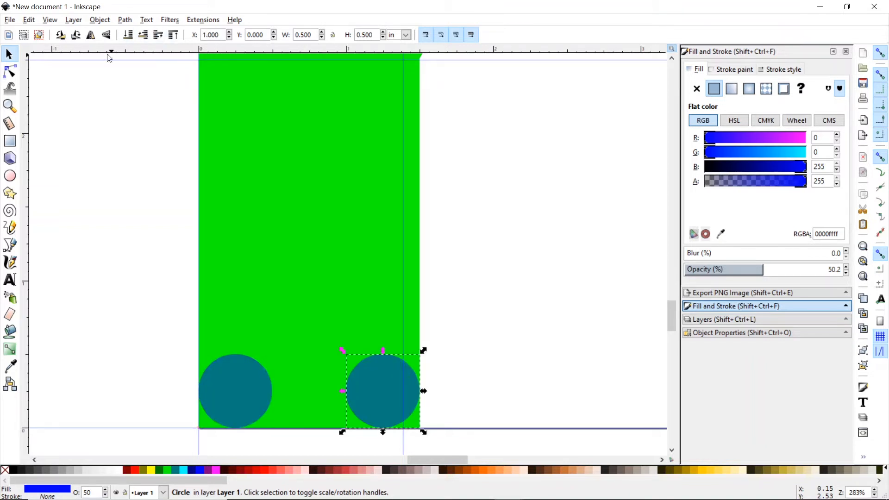
{"action": "left_click", "coordinate": [240, 393]}
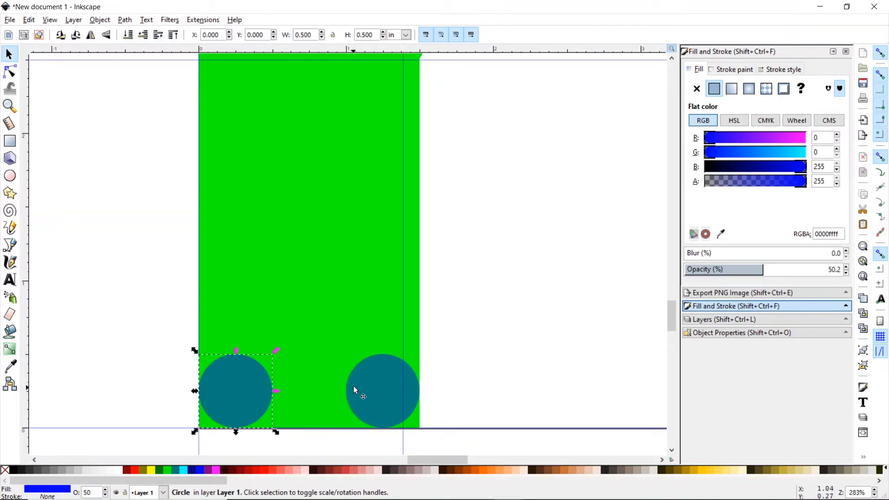
{"action": "left_click", "coordinate": [385, 385], "text": "shift"}
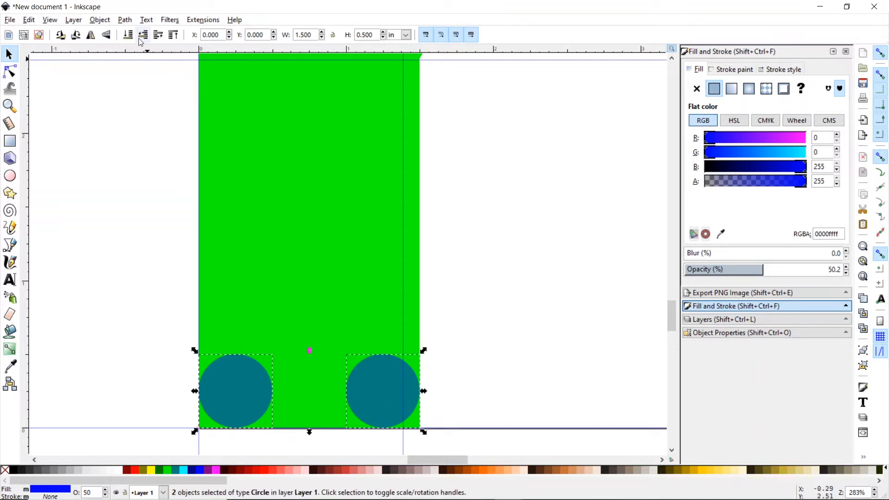
- Union the two circles into one 1.500 × 0.500 in path and drag it aside
{"action": "left_click", "coordinate": [125, 20]}
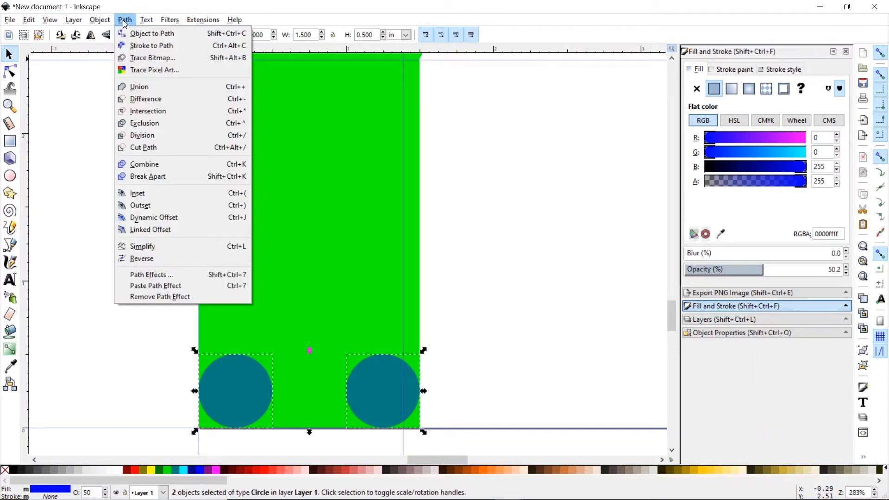
{"action": "left_click", "coordinate": [140, 87]}
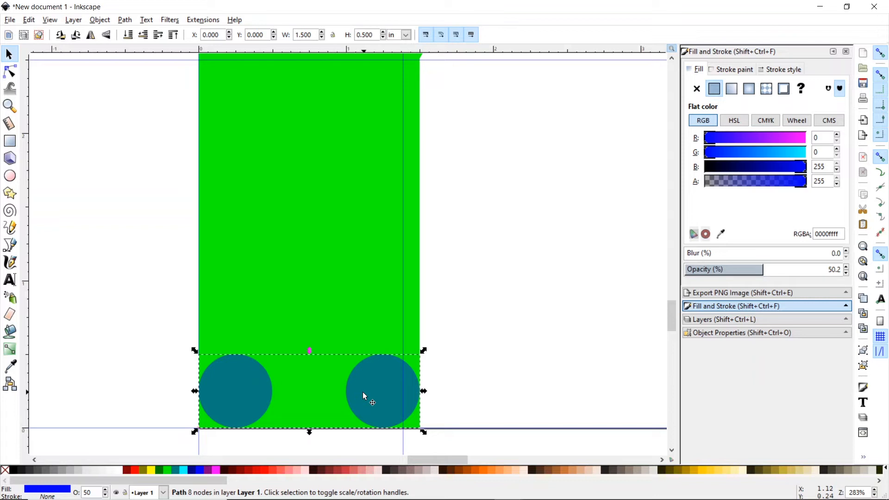
{"action": "left_click_drag", "start_coordinate": [365, 397], "coordinate": [598, 186]}
- Zoom out and place the joined circles inside the red circle at X 3.375, Y 6.500
{"action": "left_click", "coordinate": [9, 106]}
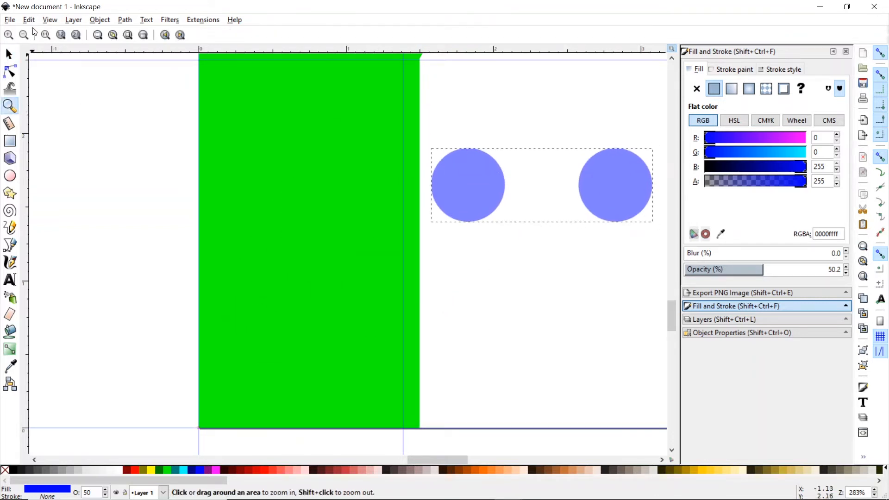
{"action": "left_click", "coordinate": [23, 36]}
{"action": "left_click", "coordinate": [23, 36]}
{"action": "left_click", "coordinate": [24, 36]}
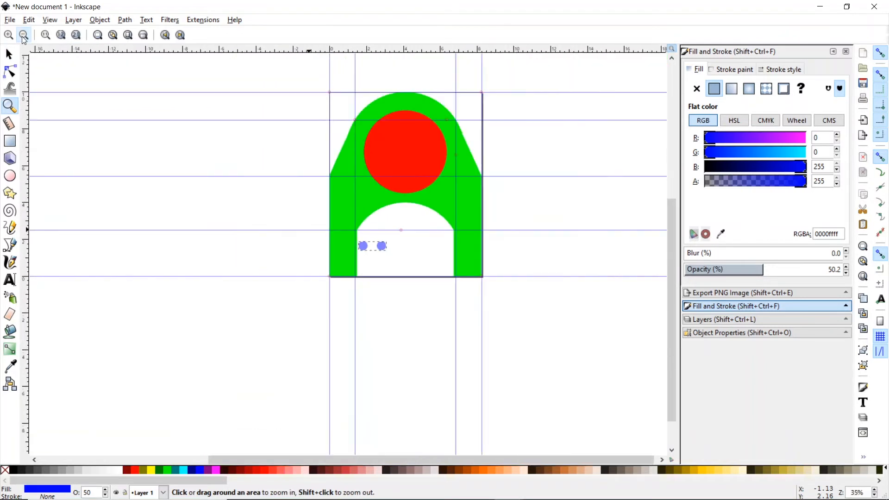
{"action": "left_click", "coordinate": [8, 54]}
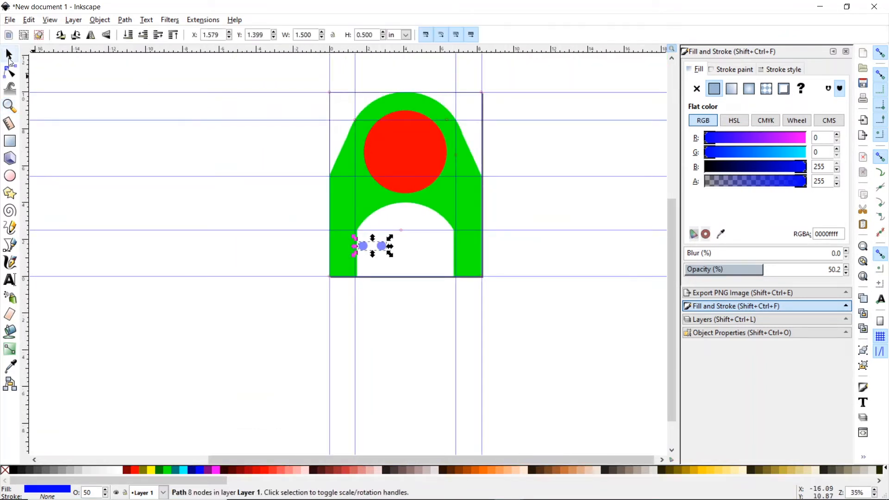
{"action": "left_click_drag", "start_coordinate": [385, 246], "coordinate": [421, 155]}
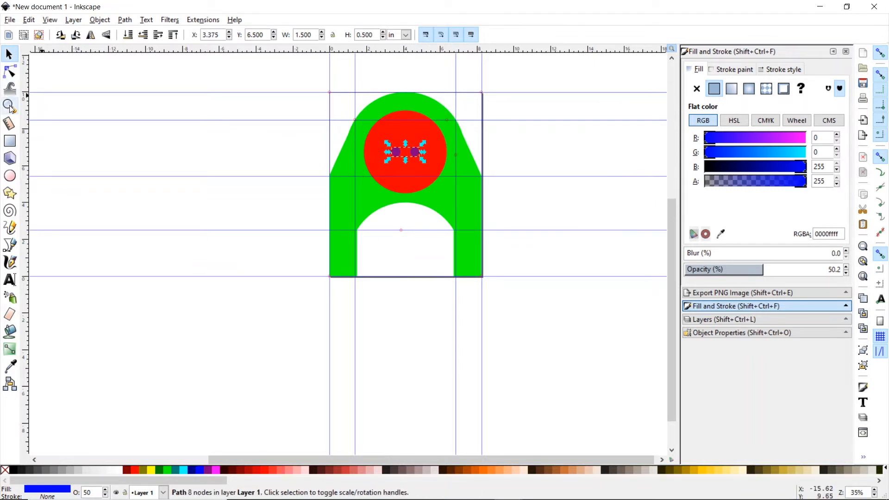
- Move the circle pair straight up onto the green arch at Y 9.195, then reopen part10.jpg
{"action": "left_click", "coordinate": [10, 106]}
{"action": "left_click", "coordinate": [416, 156]}
{"action": "left_click", "coordinate": [416, 156]}
{"action": "left_click", "coordinate": [416, 156]}
{"action": "left_click", "coordinate": [416, 156]}
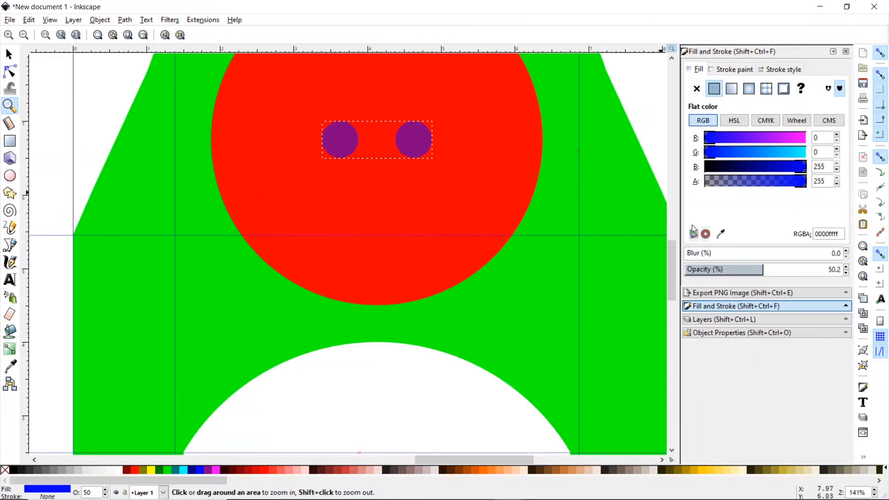
{"action": "left_click_drag", "start_coordinate": [674, 271], "coordinate": [673, 249]}
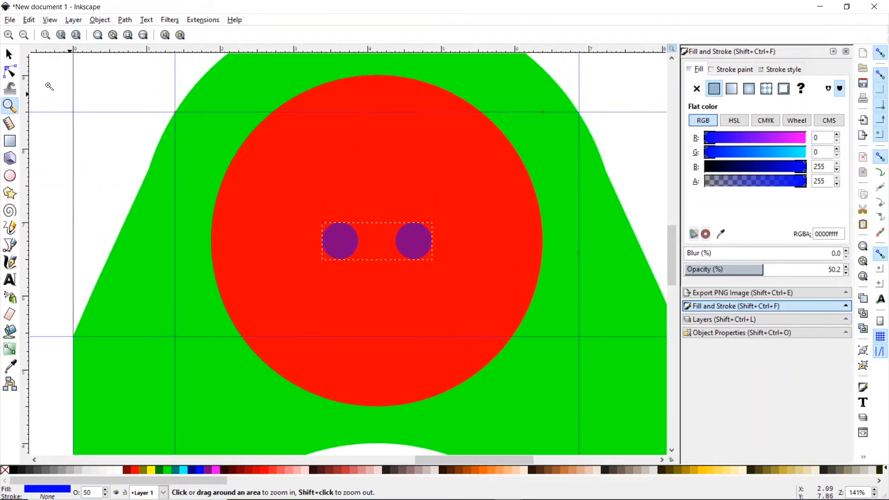
{"action": "left_click", "coordinate": [9, 58]}
{"action": "left_click_drag", "start_coordinate": [340, 234], "coordinate": [343, 243]}
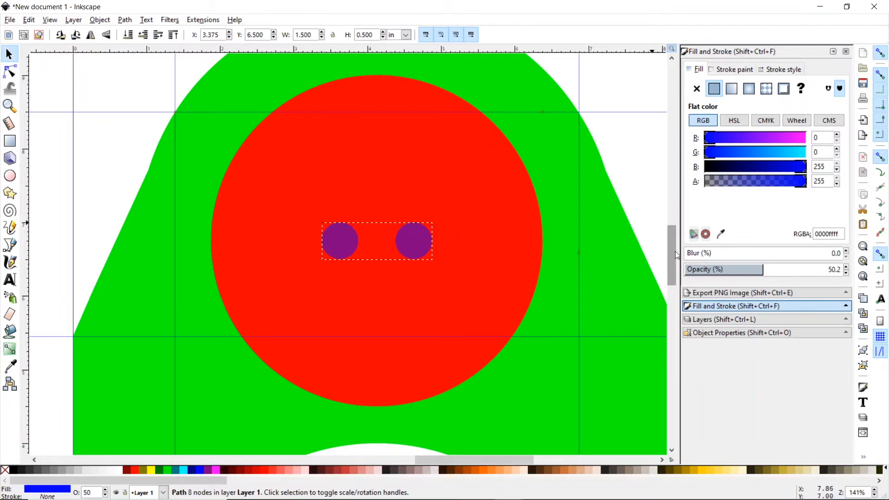
{"action": "left_click_drag", "start_coordinate": [675, 251], "coordinate": [673, 243]}
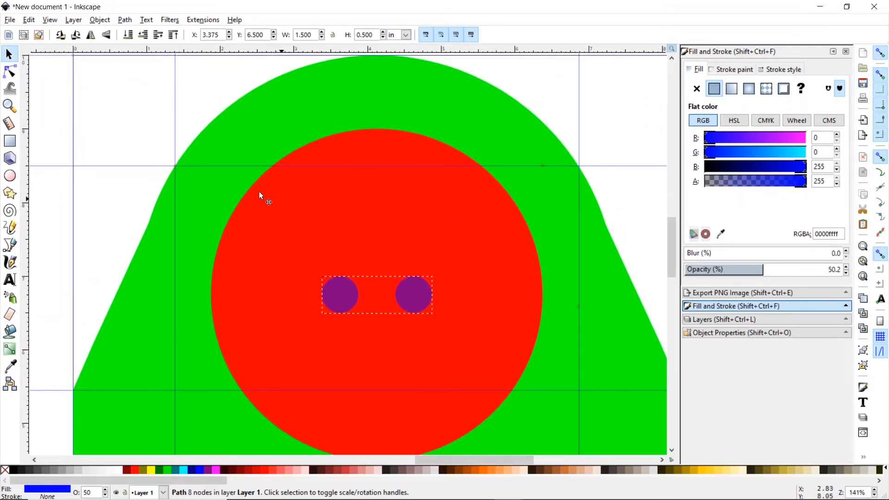
{"action": "key", "text": "ctrl"}
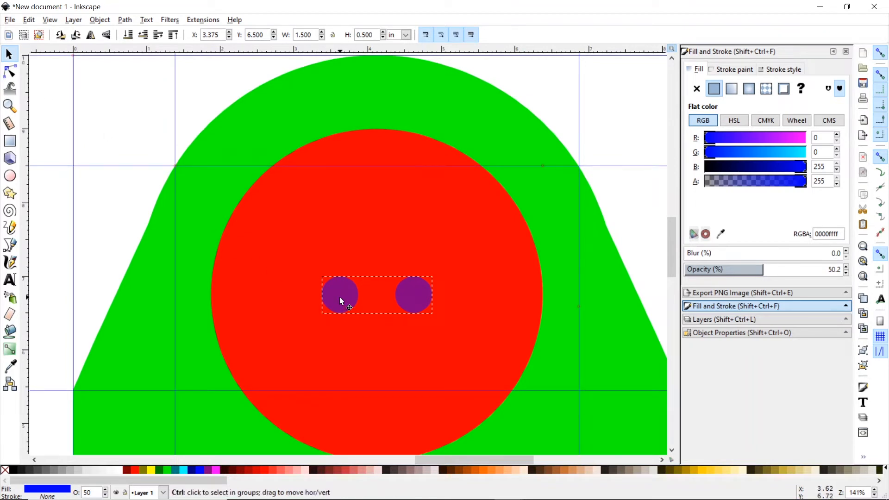
{"action": "left_click_drag", "start_coordinate": [341, 301], "coordinate": [345, 96]}
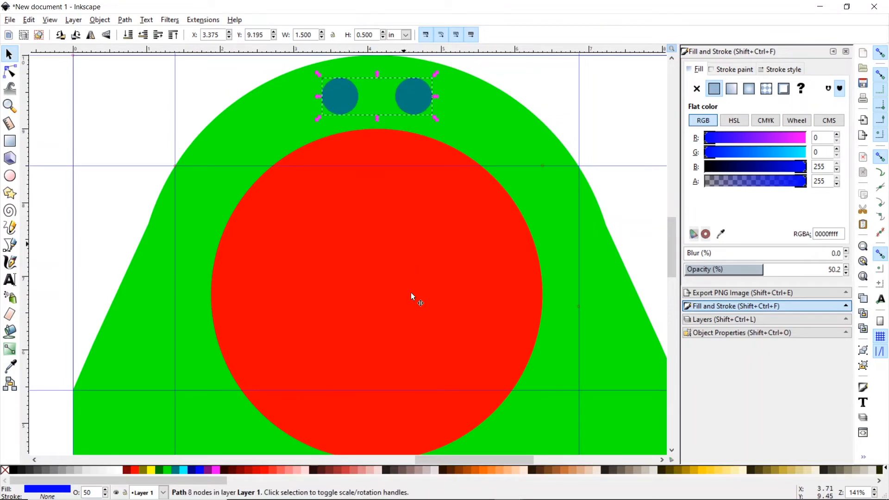
{"action": "left_click", "coordinate": [709, 488]}
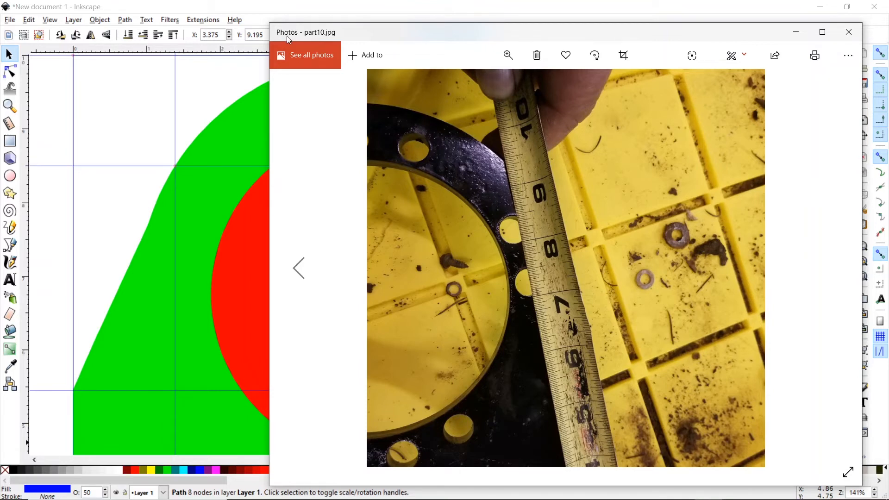
- Bring the Inkscape drawing back in front of the part10.jpg photo
{"action": "left_click", "coordinate": [279, 9]}
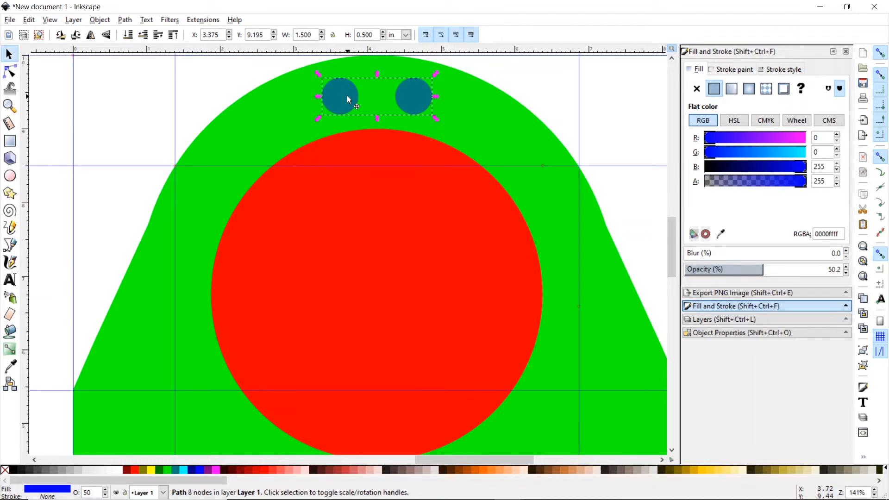
- Lower the circle pair to Y 9.063 with snapping off, then reselect it for rotation
{"action": "left_click_drag", "start_coordinate": [348, 96], "coordinate": [346, 103]}
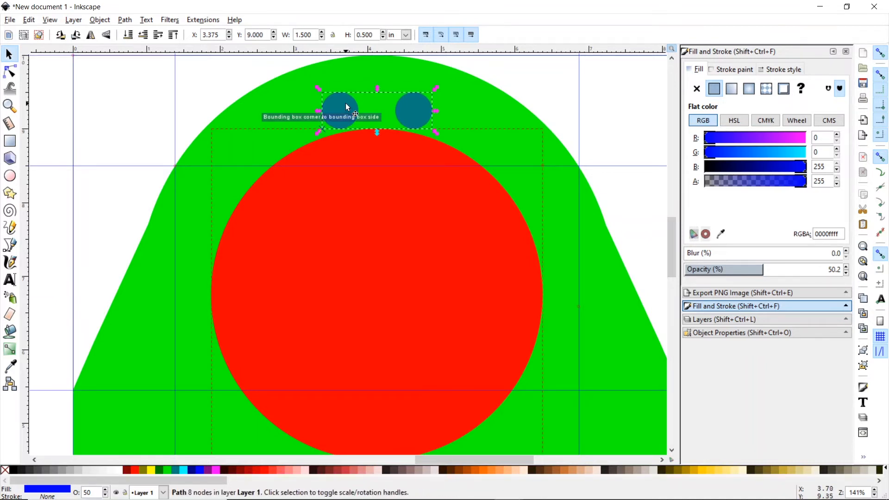
{"action": "left_click", "coordinate": [881, 53]}
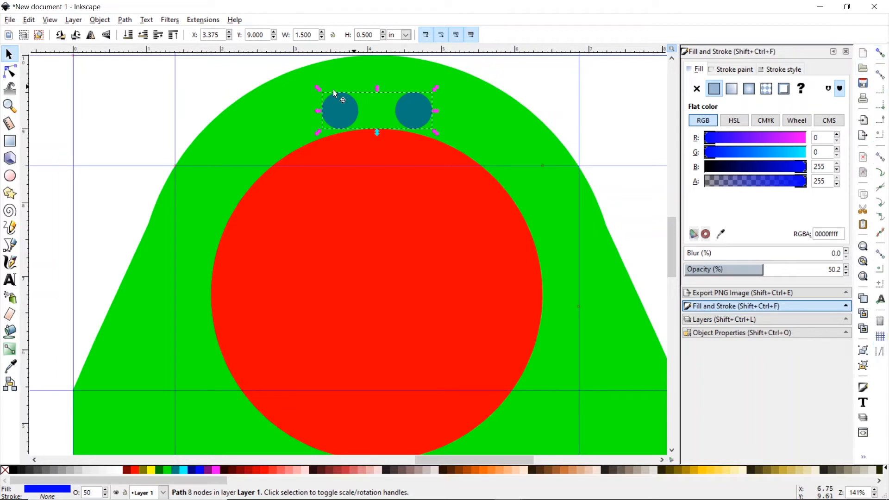
{"action": "left_click_drag", "start_coordinate": [335, 109], "coordinate": [336, 105]}
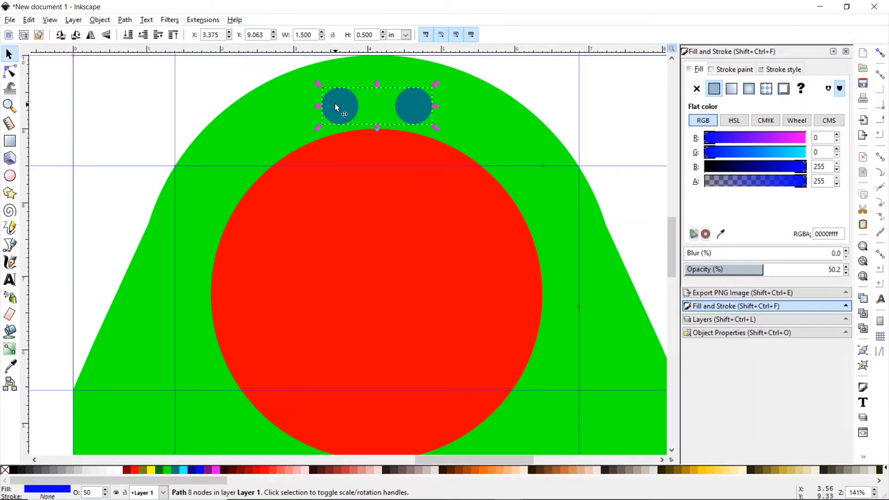
{"action": "left_click", "coordinate": [638, 134]}
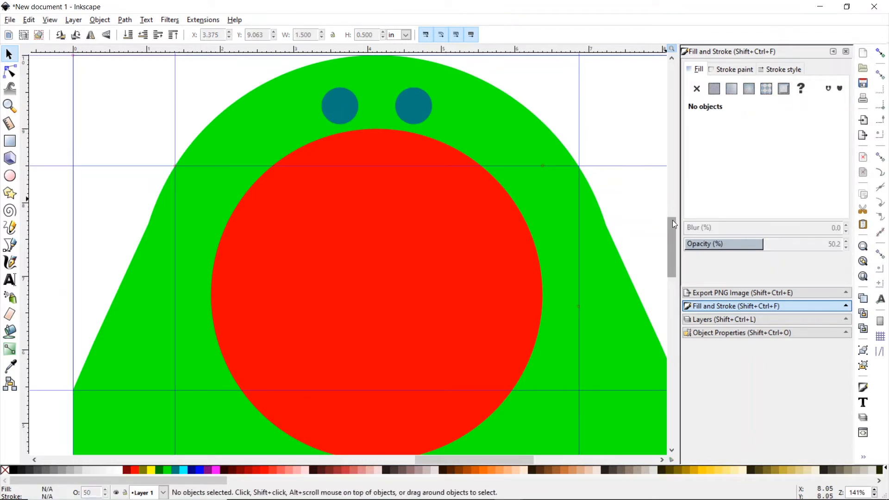
{"action": "scroll", "coordinate": [672, 222], "scroll_direction": "down", "scroll_amount": 2}
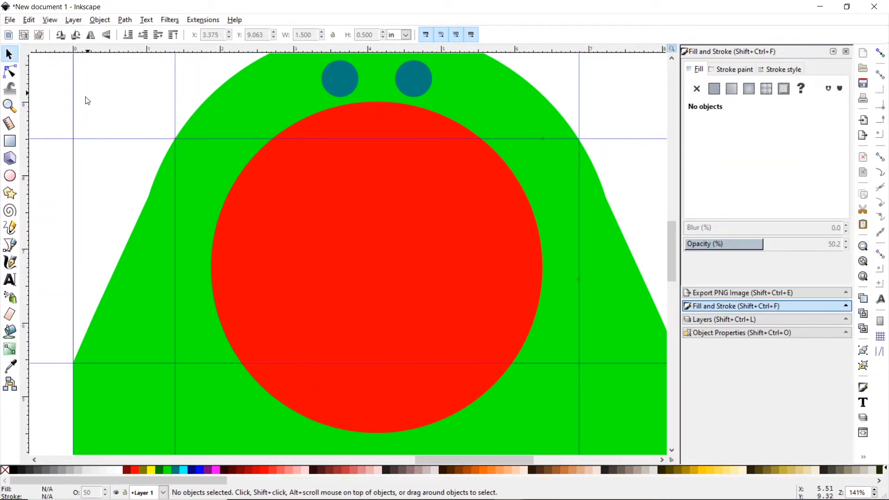
{"action": "left_click", "coordinate": [338, 75]}
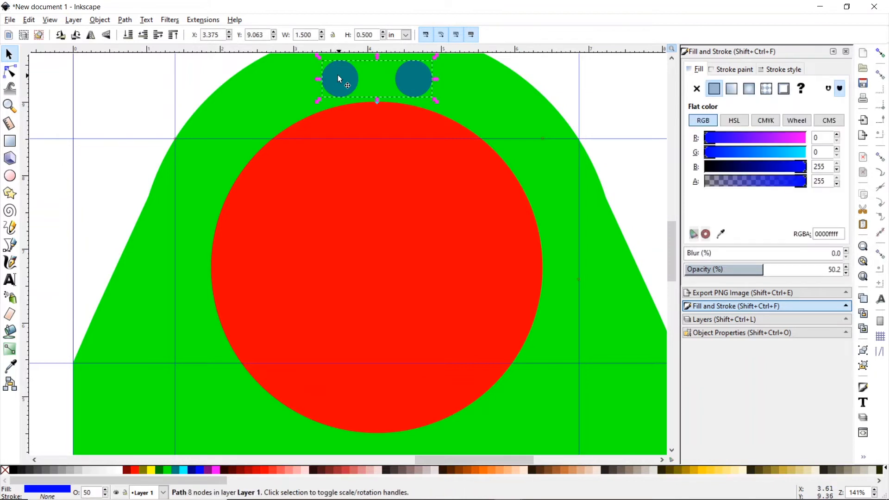
{"action": "left_click", "coordinate": [339, 77]}
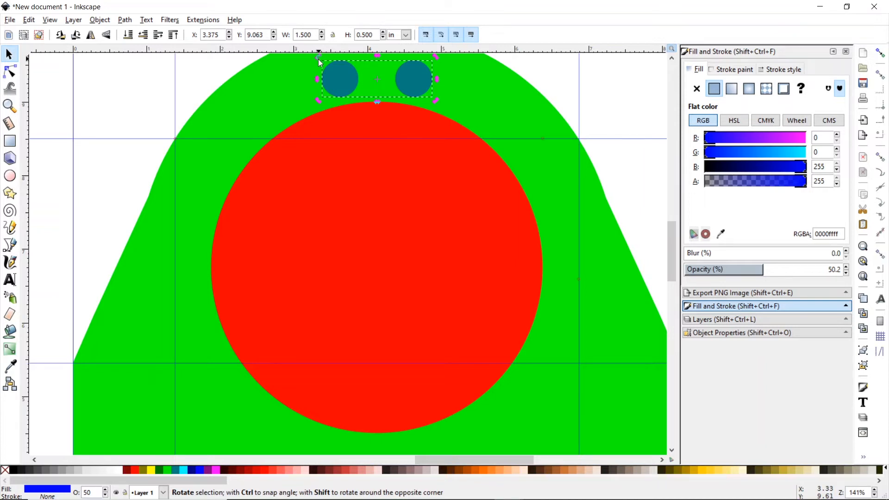
- Set the pair's rotation centre at the red circle's middle, test-rotating and undoing back to level
{"action": "left_click_drag", "start_coordinate": [319, 59], "coordinate": [327, 85]}
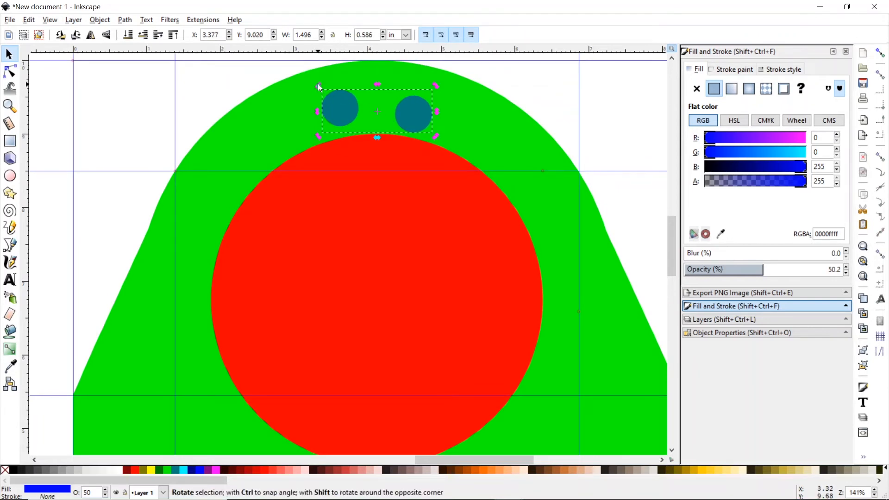
{"action": "key", "text": "ctrl+z"}
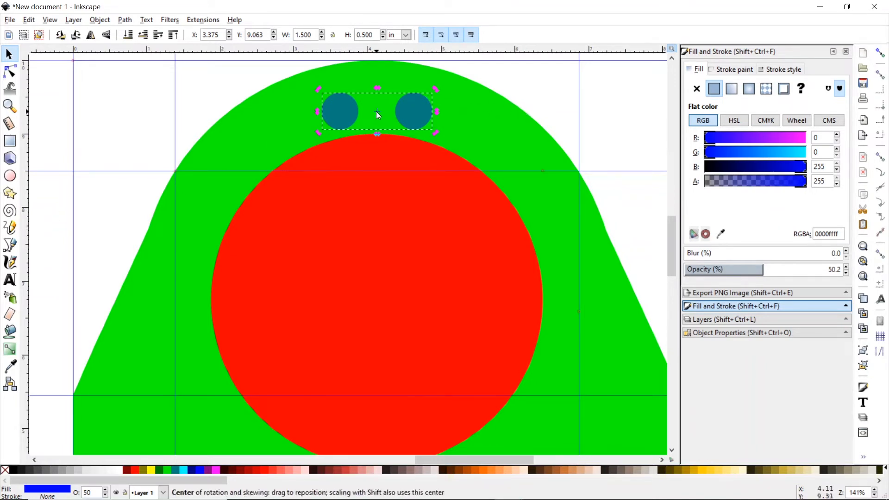
{"action": "left_click_drag", "start_coordinate": [377, 112], "coordinate": [386, 264]}
{"action": "left_click", "coordinate": [881, 53]}
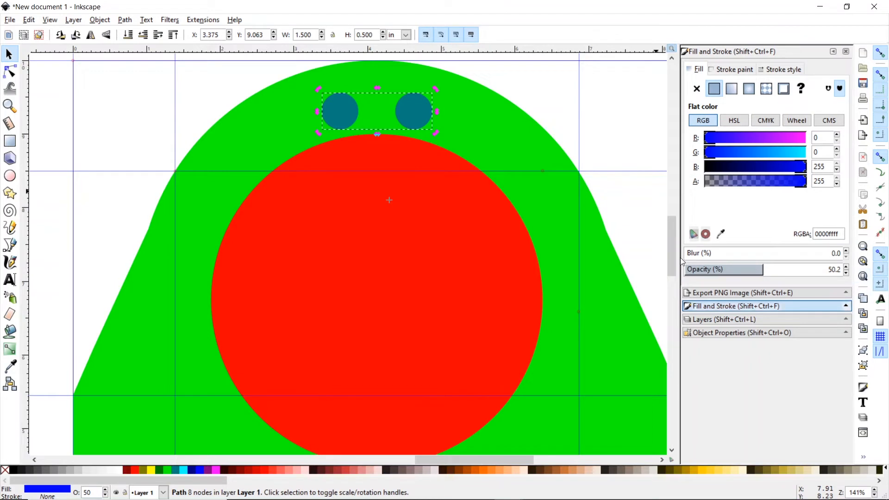
{"action": "left_click_drag", "start_coordinate": [388, 199], "coordinate": [380, 295]}
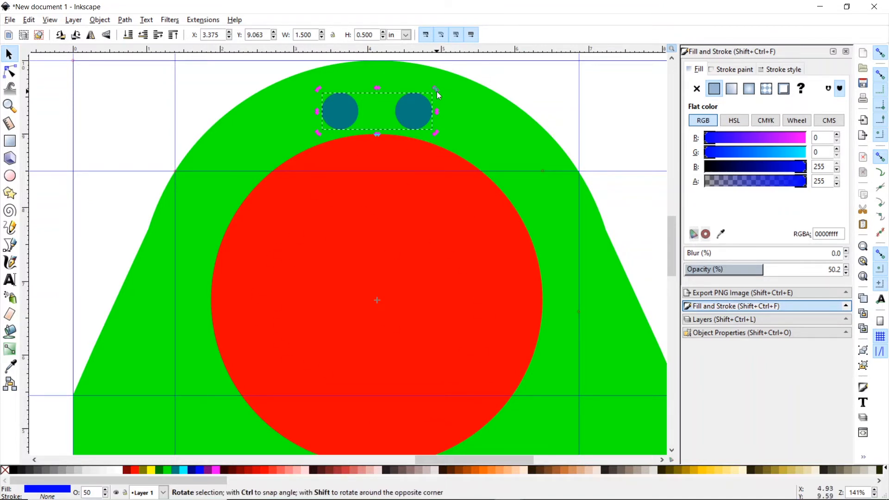
{"action": "left_click_drag", "start_coordinate": [437, 91], "coordinate": [525, 204]}
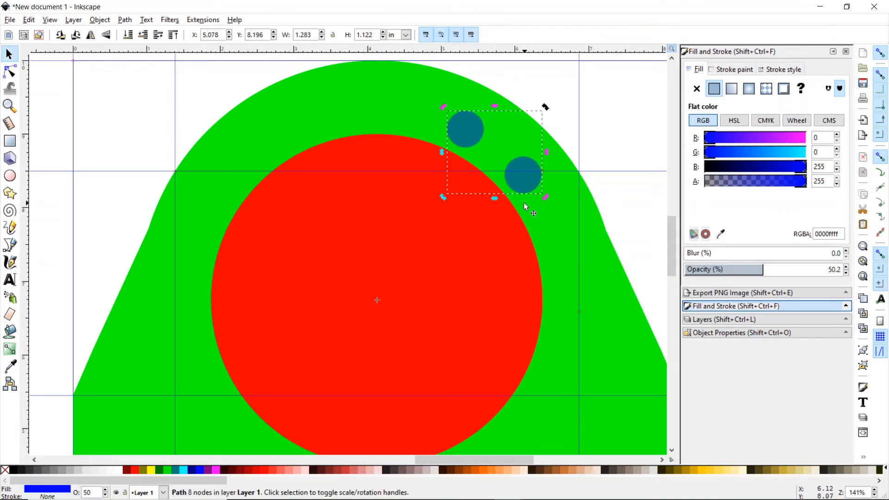
{"action": "key", "text": "ctrl+z"}
{"action": "key", "text": "ctrl+z"}
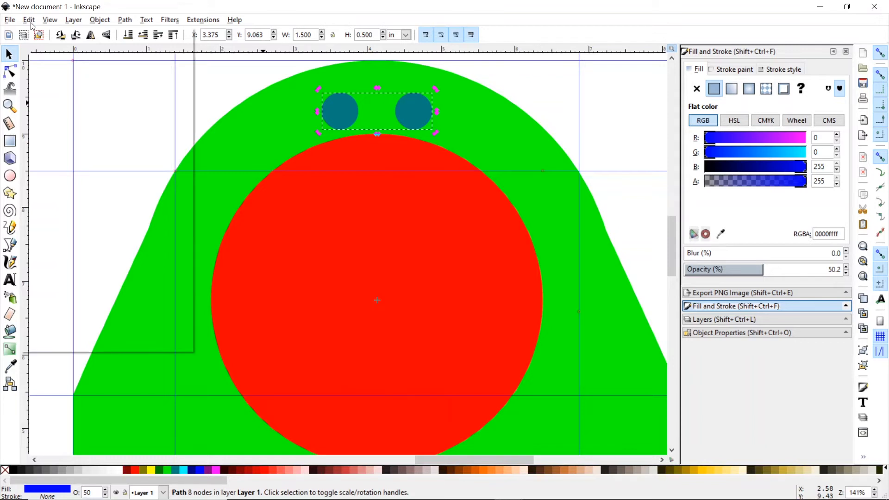
- Duplicate the circle pair, open the Transform Rotate settings, and bring up part4.jpg
{"action": "left_click", "coordinate": [30, 20]}
{"action": "left_click", "coordinate": [69, 170]}
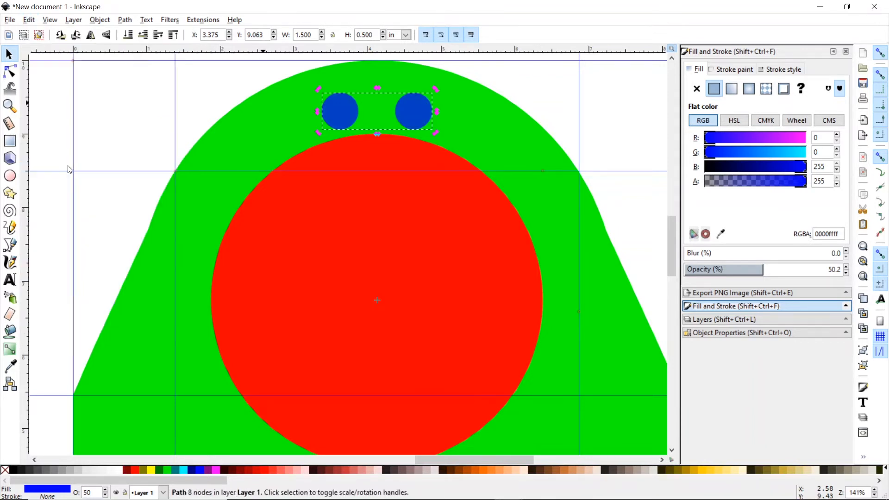
{"action": "left_click", "coordinate": [100, 20]}
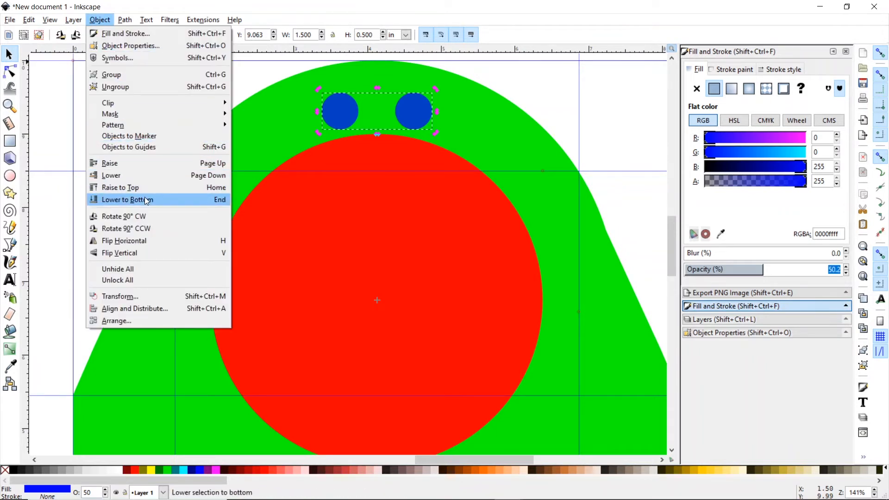
{"action": "left_click", "coordinate": [152, 296]}
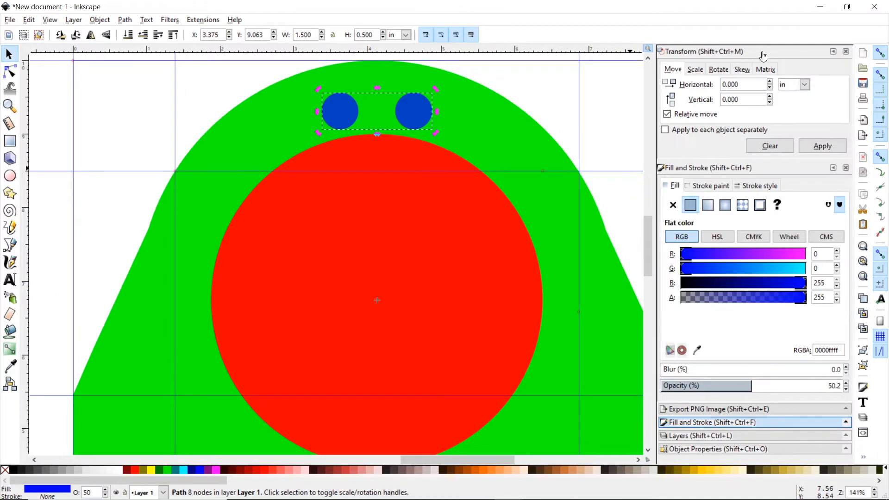
{"action": "left_click", "coordinate": [718, 72]}
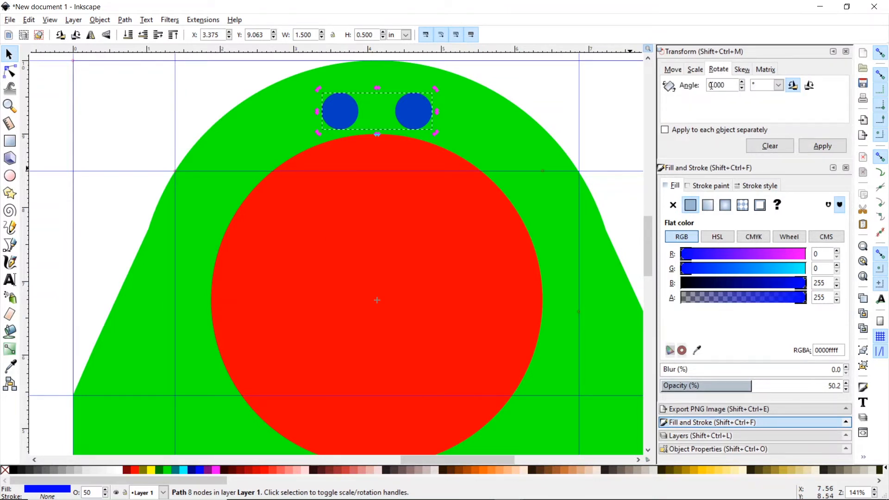
{"action": "left_click", "coordinate": [708, 490]}
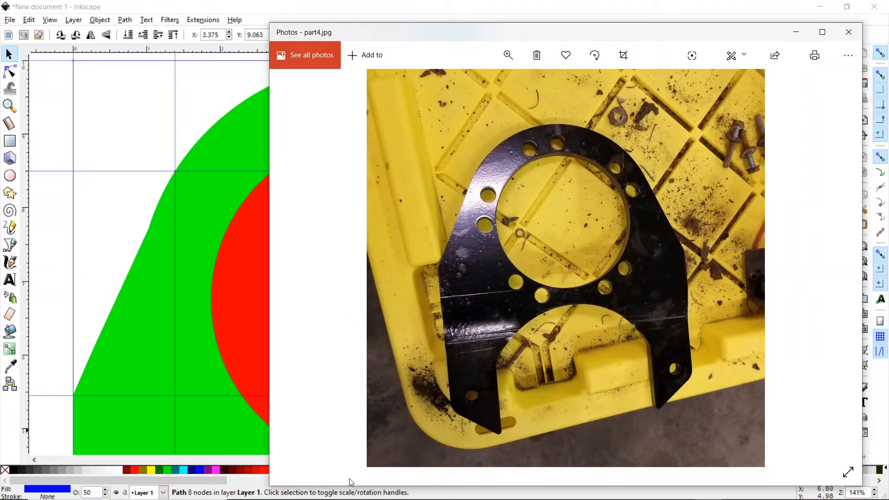
- Compute 360 ÷ 5 = 72 in Calculator, then return to Inkscape
{"action": "left_click", "coordinate": [366, 489]}
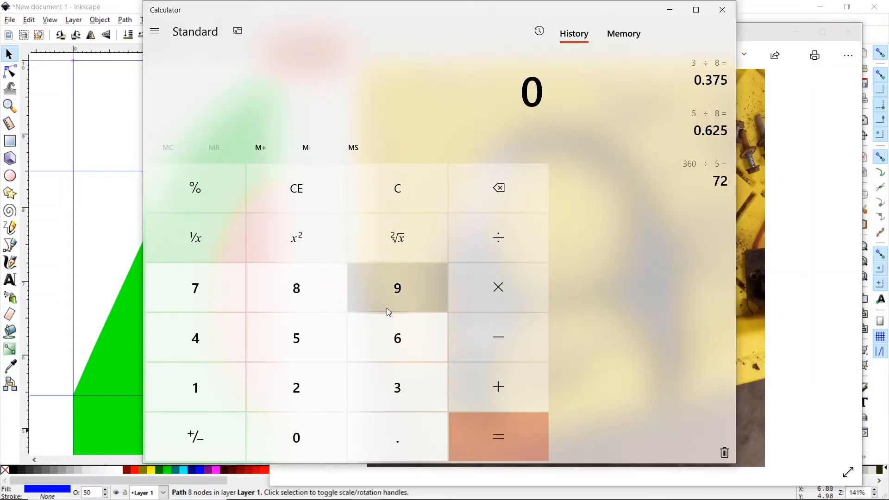
{"action": "left_click", "coordinate": [388, 378]}
{"action": "left_click", "coordinate": [354, 348]}
{"action": "left_click", "coordinate": [330, 433]}
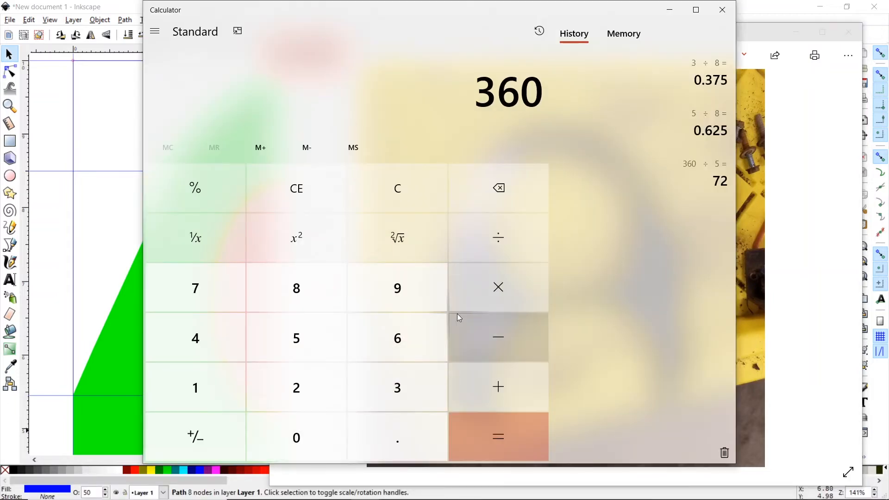
{"action": "left_click", "coordinate": [481, 261]}
{"action": "left_click", "coordinate": [316, 335]}
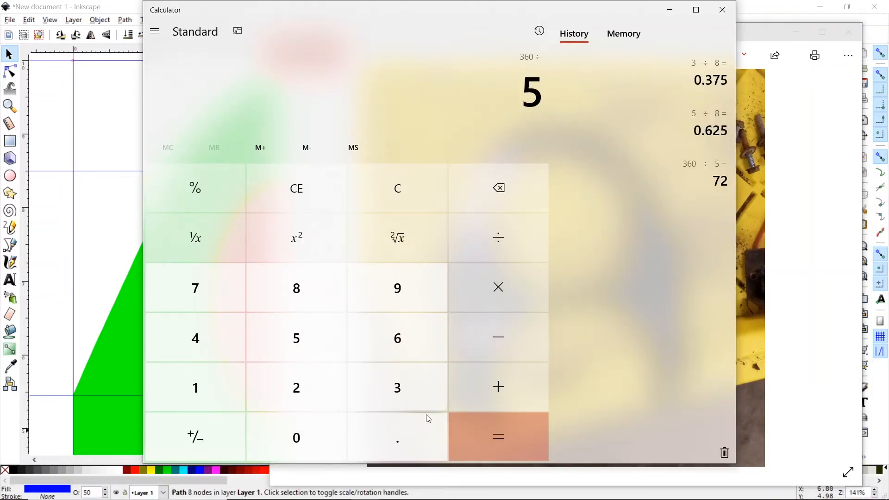
{"action": "left_click", "coordinate": [482, 427]}
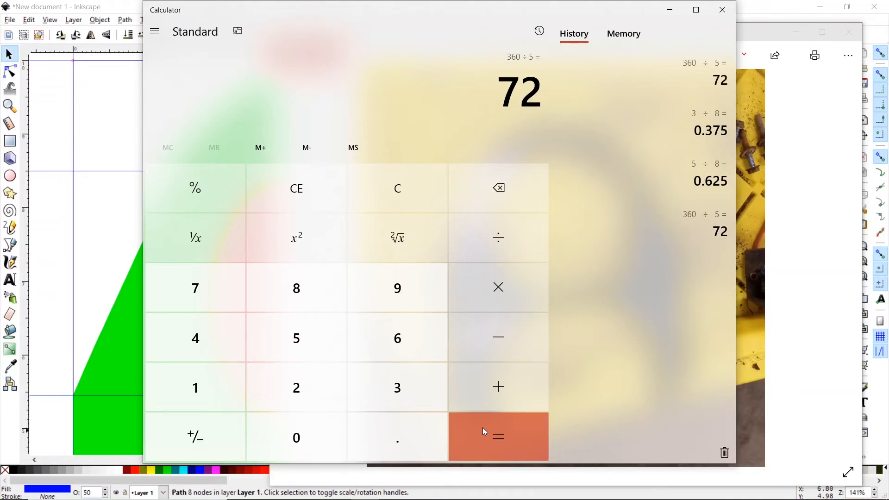
{"action": "left_click", "coordinate": [670, 11]}
{"action": "left_click", "coordinate": [314, 8]}
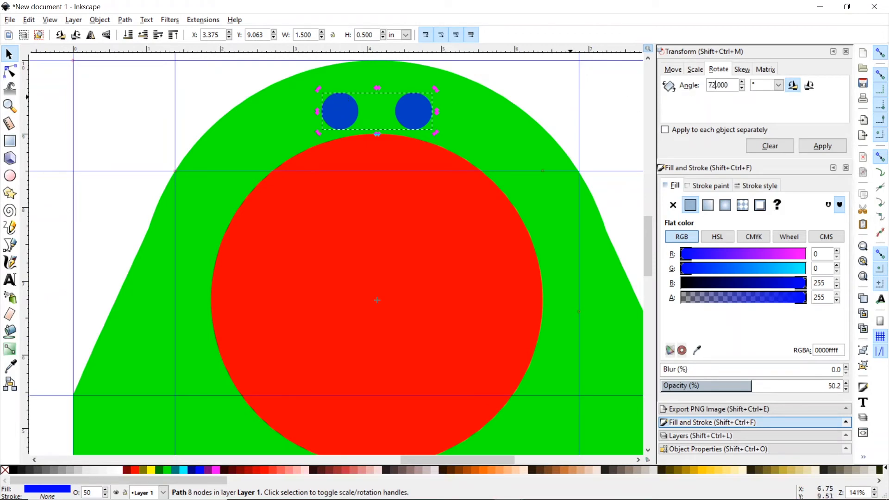
- Rotate the pair 72°, then rotate a second duplicate 72° to the lower left
{"action": "left_click", "coordinate": [827, 147]}
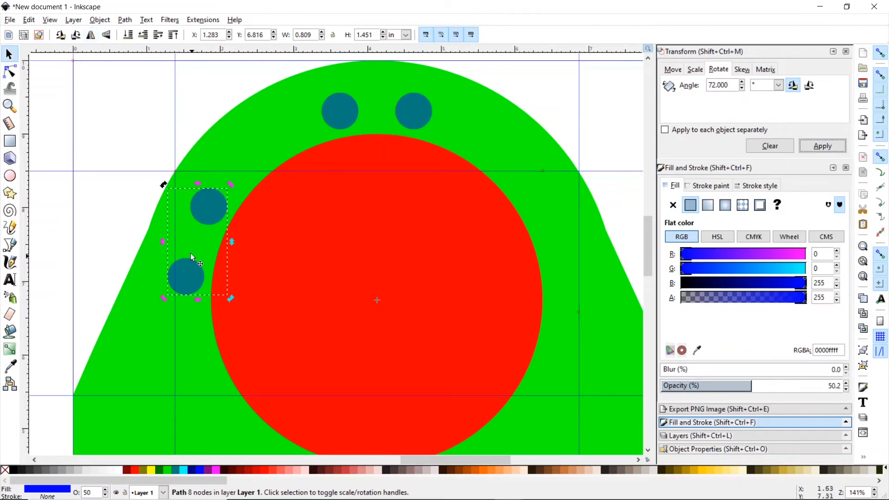
{"action": "left_click", "coordinate": [30, 20]}
{"action": "left_click", "coordinate": [51, 168]}
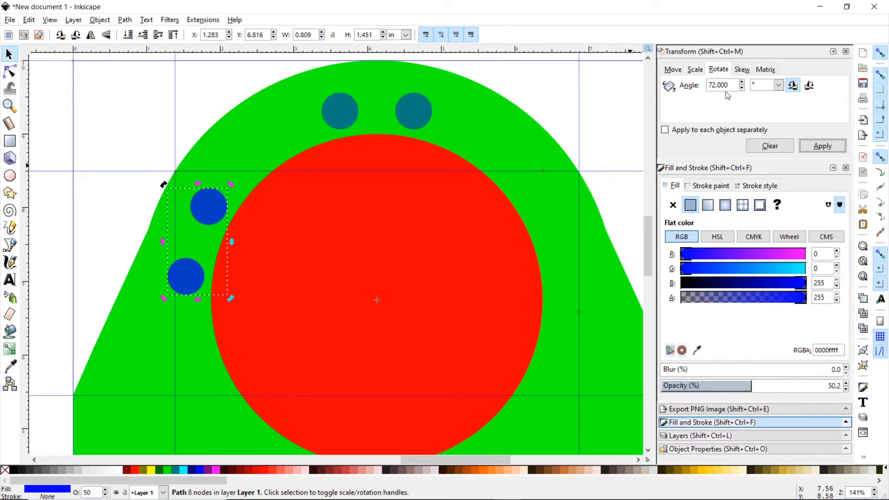
{"action": "left_click", "coordinate": [816, 147]}
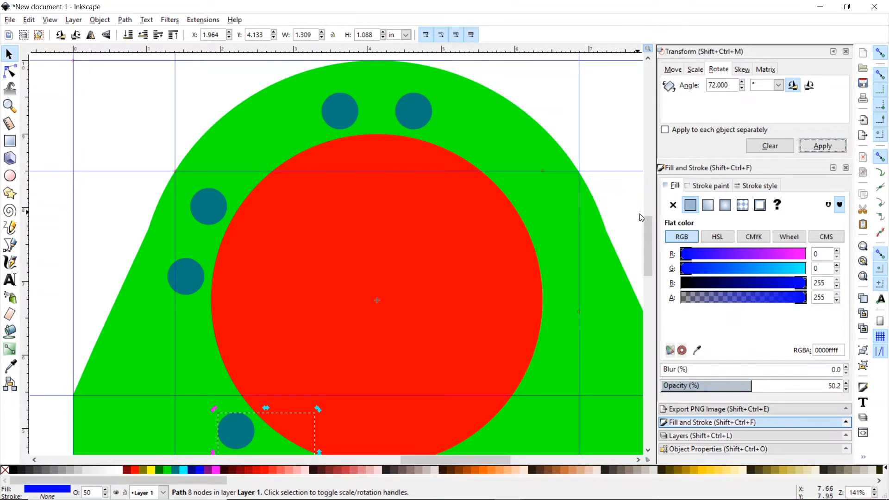
{"action": "left_click_drag", "start_coordinate": [649, 230], "coordinate": [650, 235]}
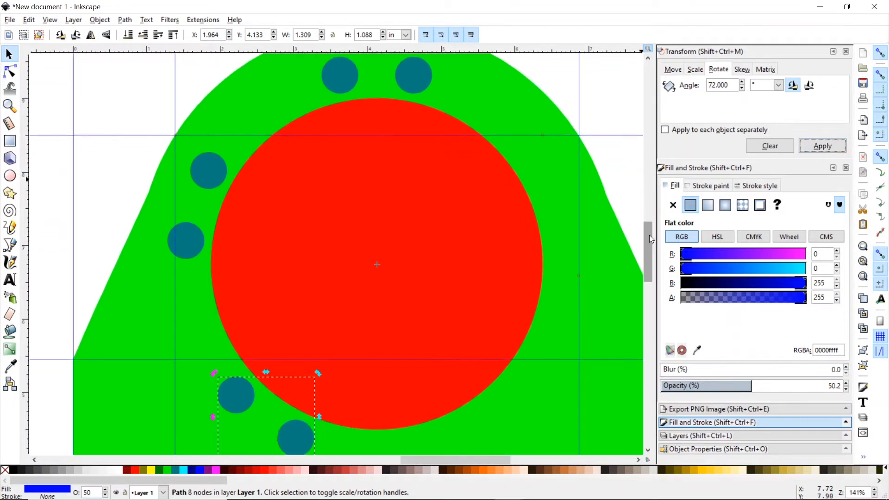
{"action": "left_click", "coordinate": [13, 103]}
{"action": "left_click", "coordinate": [23, 36]}
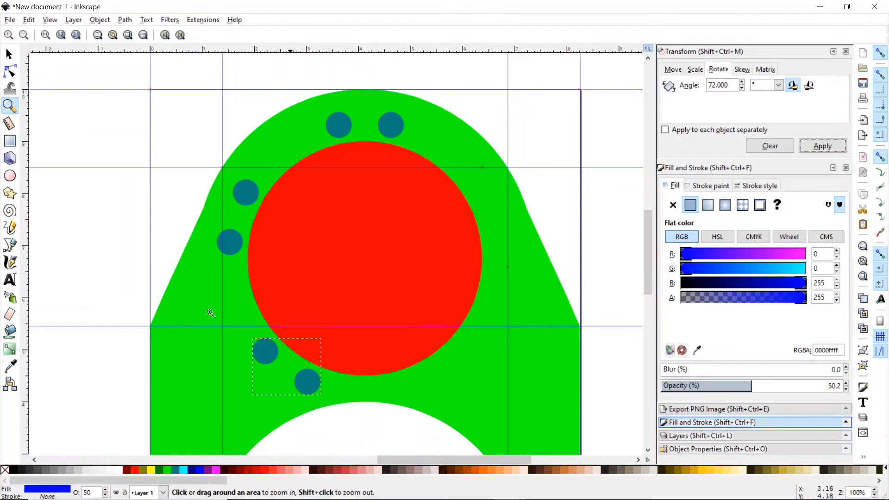
- Add two more 72°-rotated duplicates at the lower right and upper right
{"action": "left_click", "coordinate": [30, 20]}
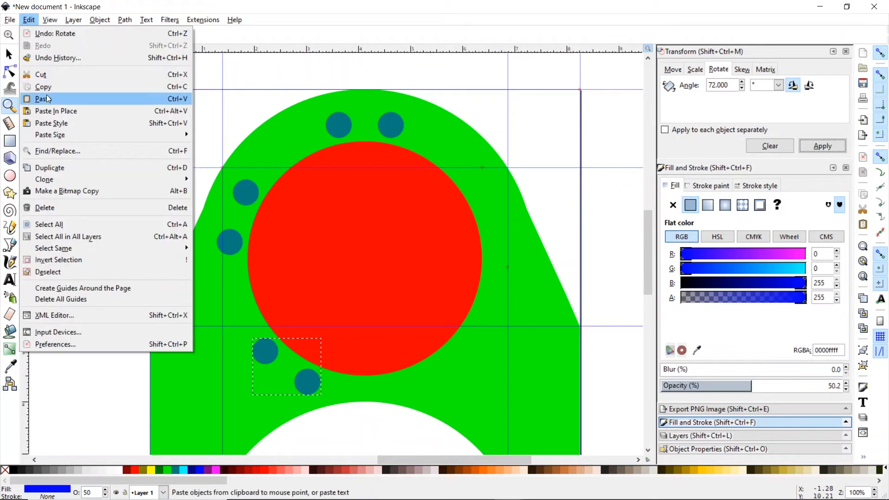
{"action": "left_click", "coordinate": [64, 168]}
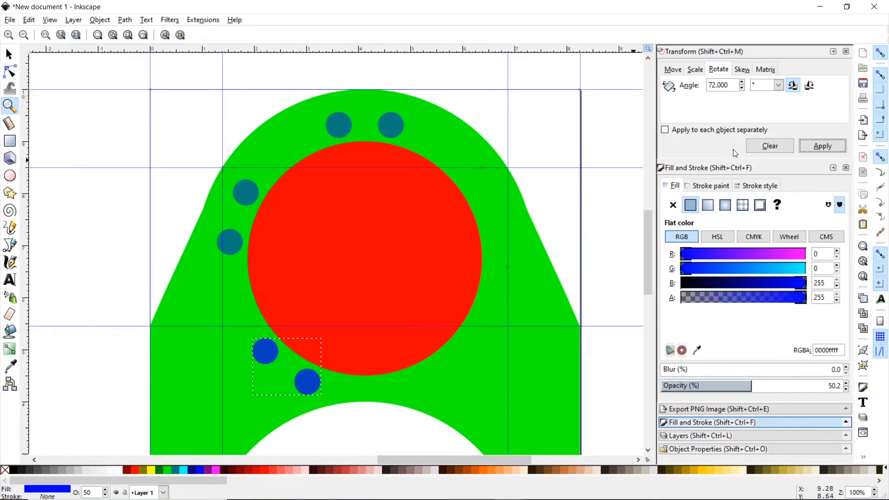
{"action": "left_click", "coordinate": [818, 146]}
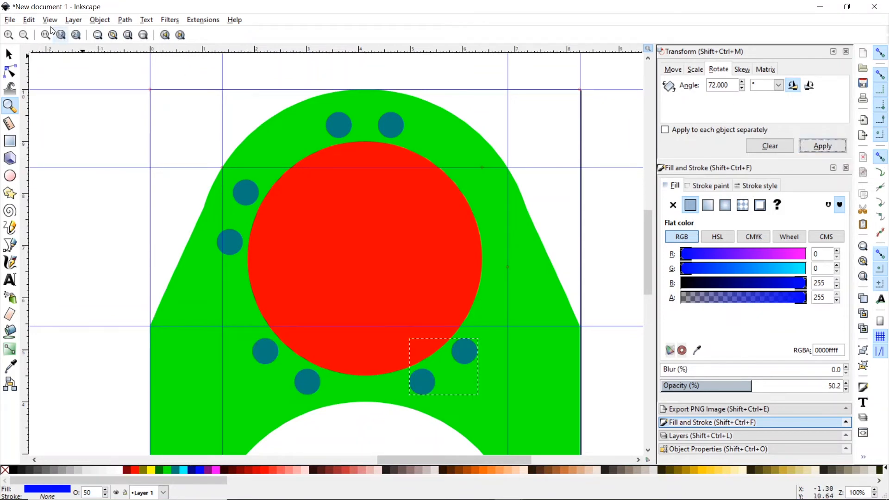
{"action": "left_click", "coordinate": [31, 19]}
{"action": "left_click", "coordinate": [61, 169]}
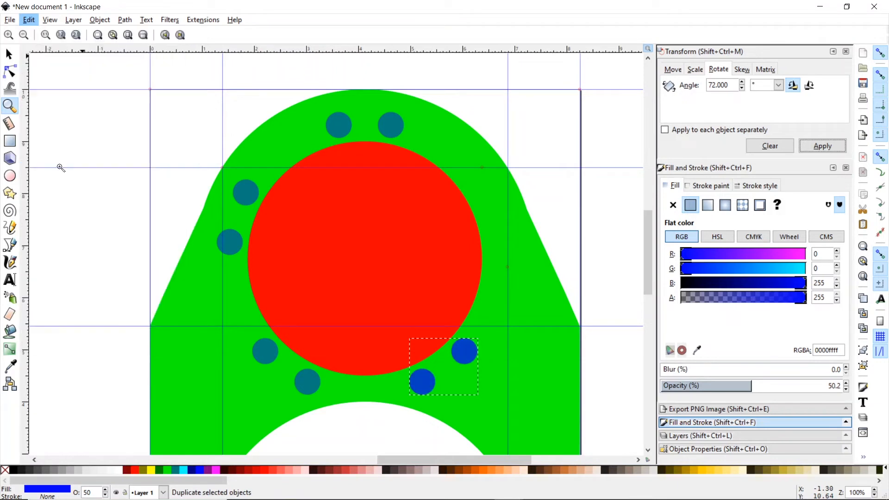
{"action": "left_click", "coordinate": [823, 146]}
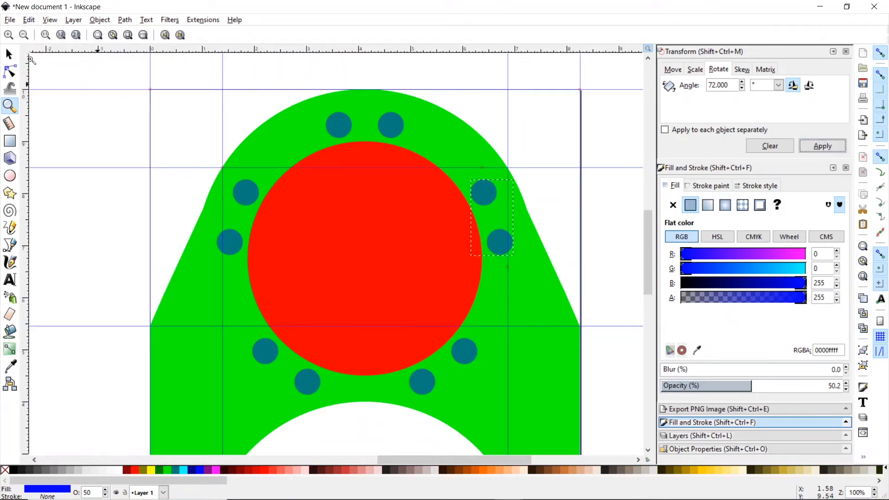
{"action": "left_click", "coordinate": [9, 54]}
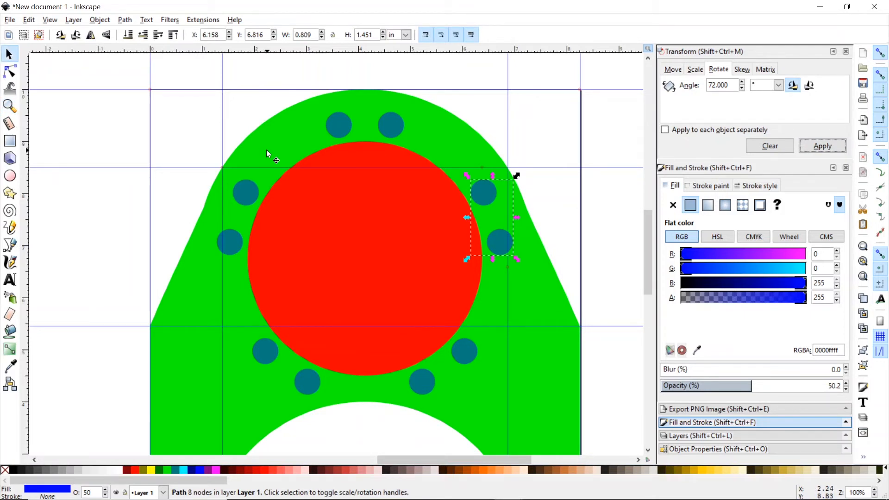
- Select the remaining bolt-hole pairs and union all ten holes into one path
{"action": "left_click", "coordinate": [388, 132], "text": "shift"}
{"action": "left_click", "coordinate": [251, 190], "text": "shift"}
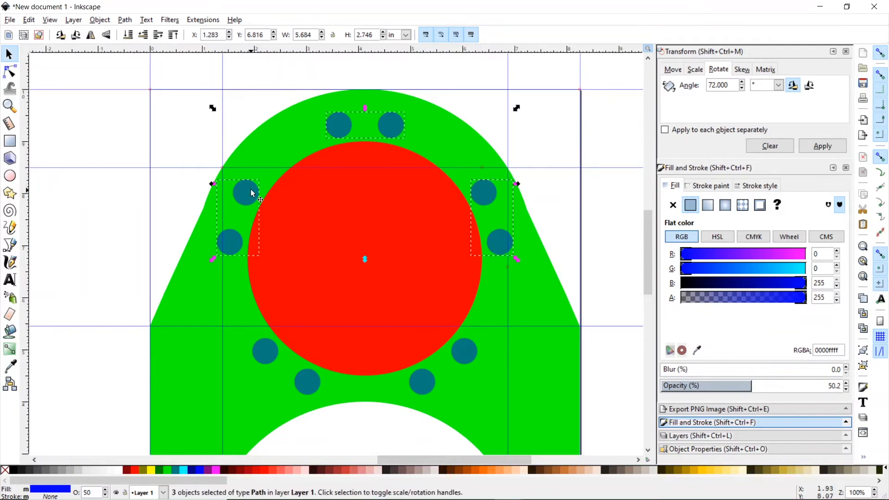
{"action": "left_click", "coordinate": [265, 353], "text": "shift"}
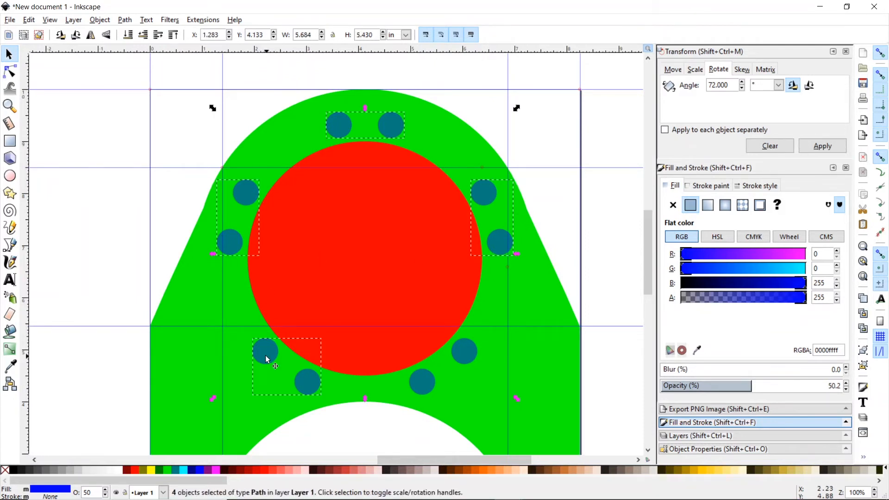
{"action": "left_click", "coordinate": [423, 383], "text": "shift"}
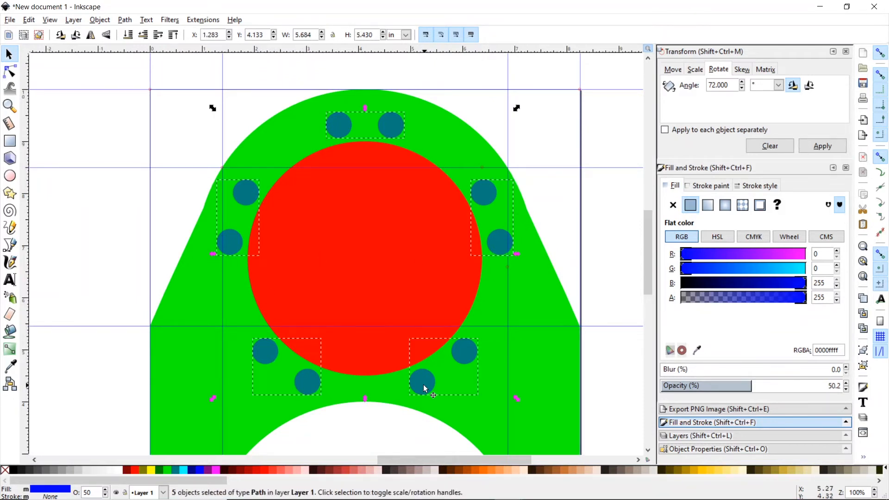
{"action": "left_click", "coordinate": [124, 20]}
{"action": "left_click", "coordinate": [145, 87]}
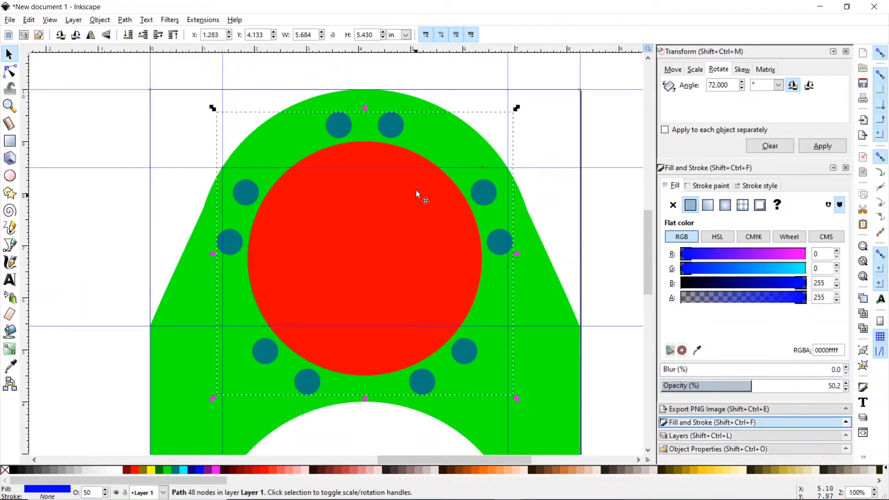
- Set the ring's rotation centre on the red circle, test a slight rotation, then undo it
{"action": "left_click", "coordinate": [392, 125]}
{"action": "left_click_drag", "start_coordinate": [365, 254], "coordinate": [371, 257]}
{"action": "left_click_drag", "start_coordinate": [519, 111], "coordinate": [490, 96]}
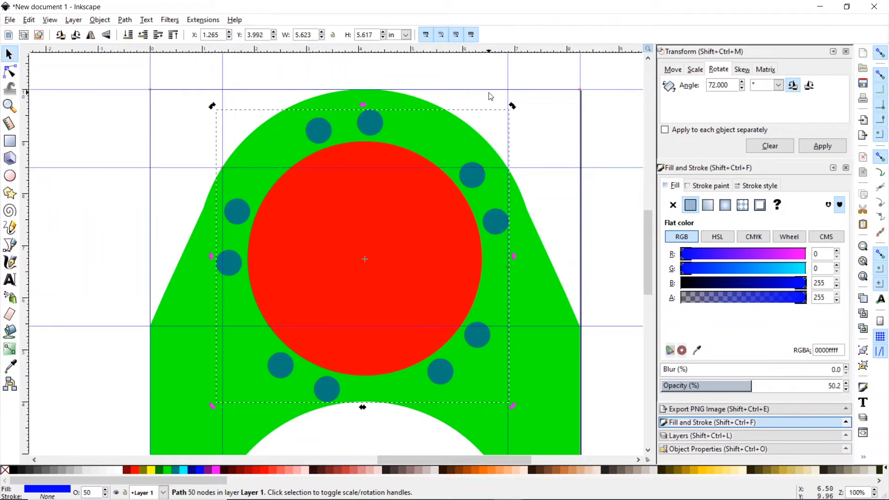
{"action": "key", "text": "ctrl+z"}
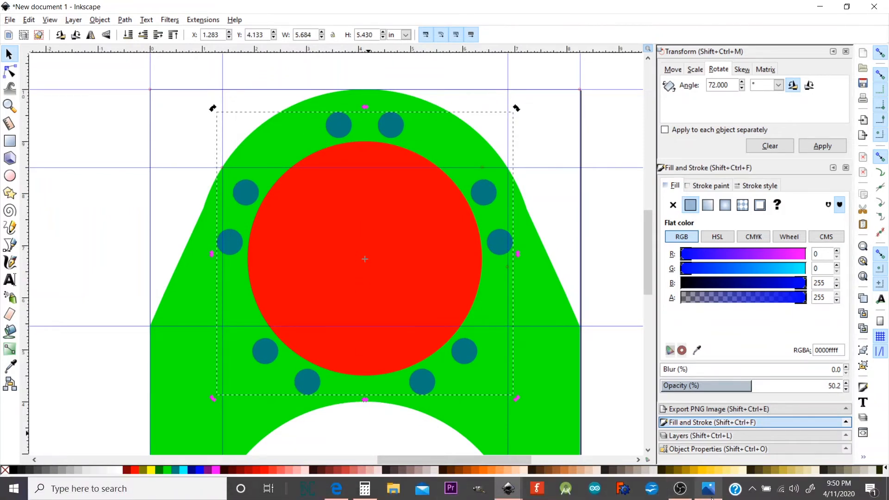
- Compare the bracket reference photos and rotate the bolt-hole ring slightly counter-clockwise
{"action": "left_click", "coordinate": [709, 489]}
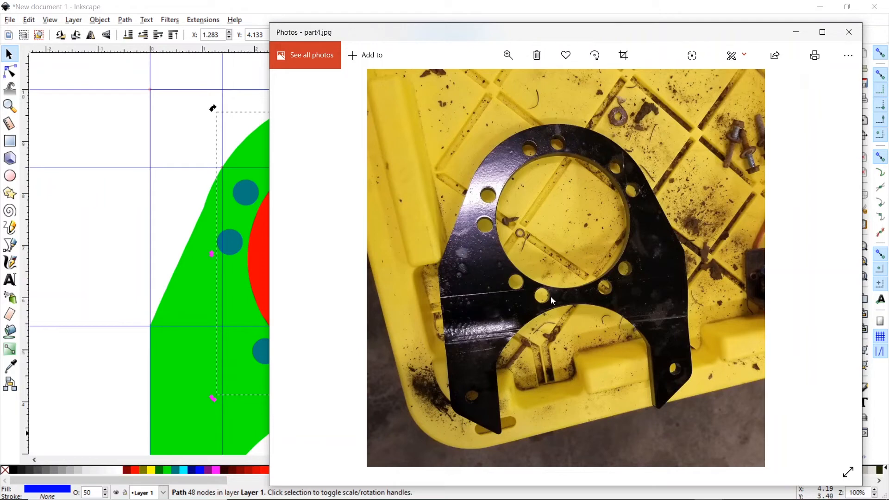
{"action": "left_click", "coordinate": [454, 12]}
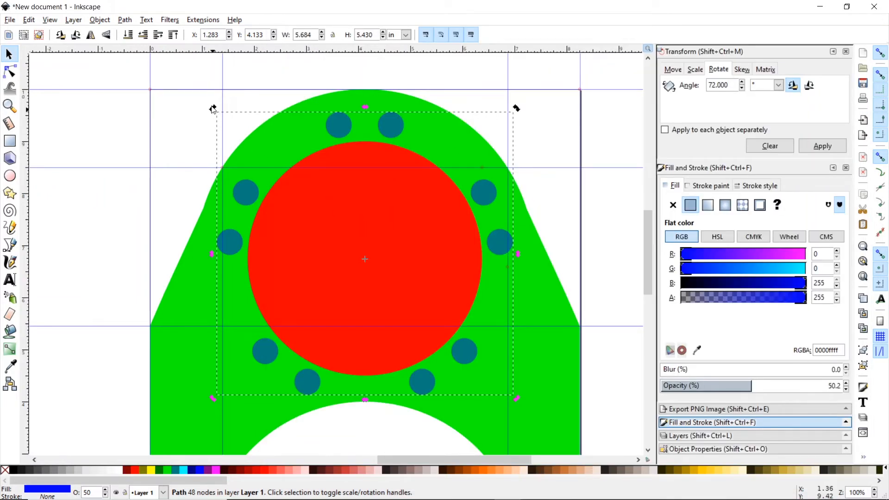
{"action": "left_click_drag", "start_coordinate": [213, 108], "coordinate": [200, 124]}
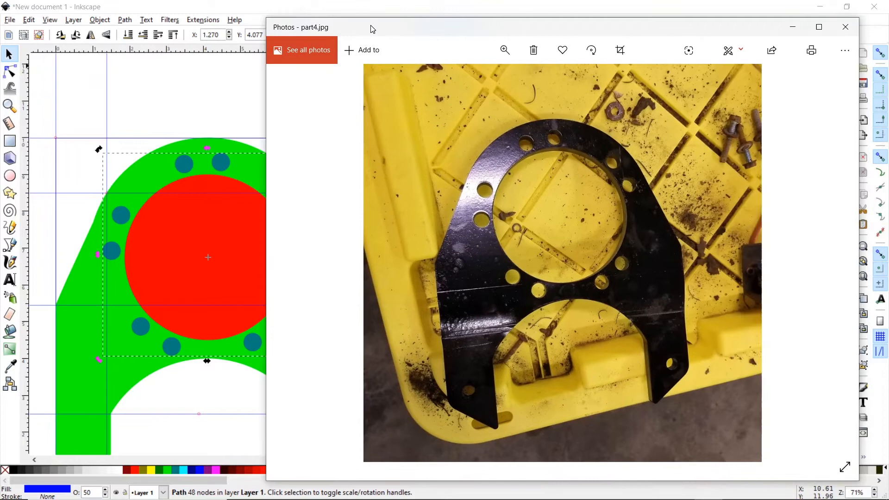
{"action": "left_click_drag", "start_coordinate": [373, 29], "coordinate": [247, 18]}
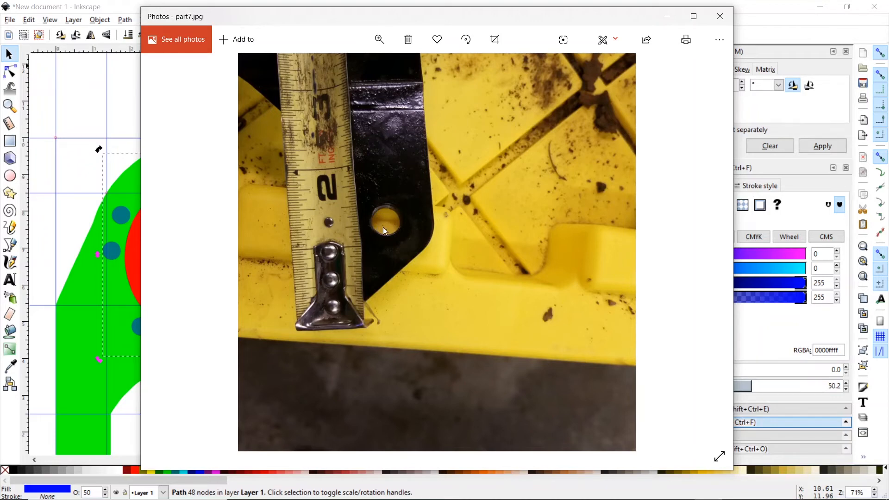
{"action": "left_click", "coordinate": [116, 5]}
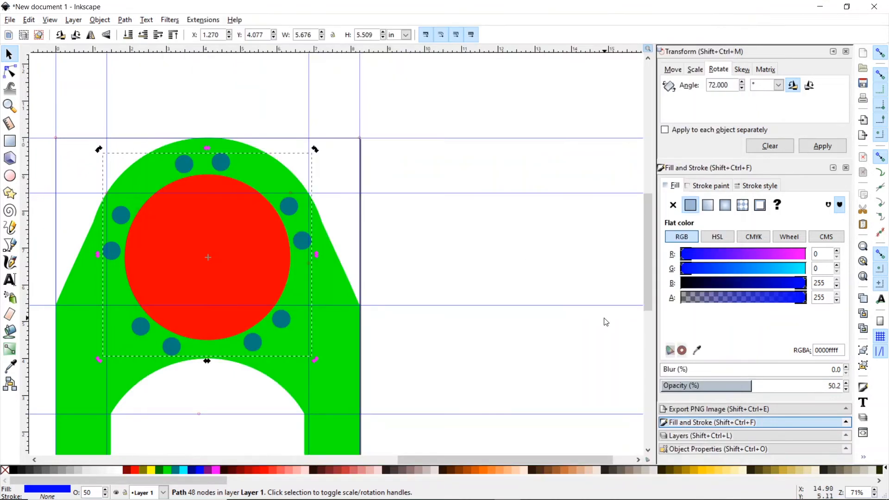
- Add a horizontal guide across the plate and zoom in closely on it
{"action": "scroll", "coordinate": [648, 318], "scroll_direction": "down", "scroll_amount": 1}
{"action": "scroll", "coordinate": [647, 318], "scroll_direction": "down", "scroll_amount": 6}
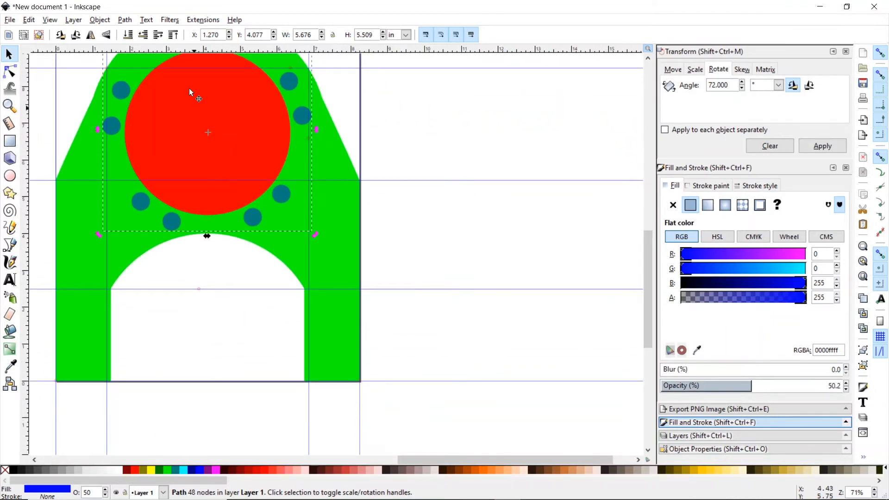
{"action": "left_click_drag", "start_coordinate": [188, 50], "coordinate": [224, 335]}
{"action": "key", "text": "z"}
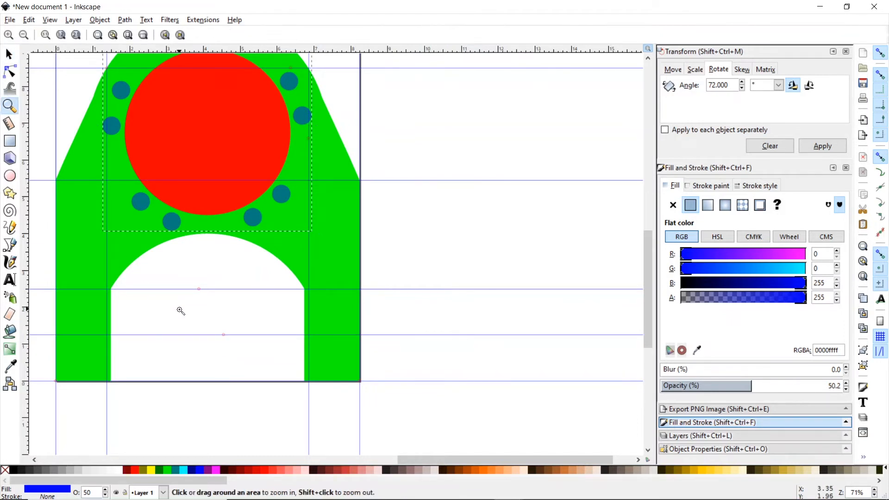
{"action": "left_click", "coordinate": [198, 338]}
{"action": "left_click", "coordinate": [198, 339]}
{"action": "left_click", "coordinate": [198, 339]}
{"action": "left_click", "coordinate": [198, 339]}
{"action": "left_click", "coordinate": [198, 339]}
{"action": "left_click", "coordinate": [198, 339]}
{"action": "left_click", "coordinate": [198, 339]}
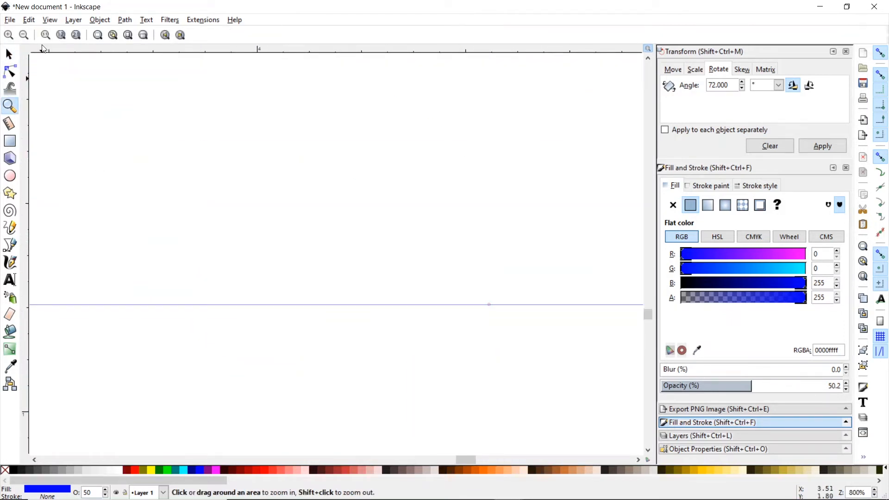
- Zoom back out and recentre the canvas on the whole bracket
{"action": "left_click", "coordinate": [13, 58]}
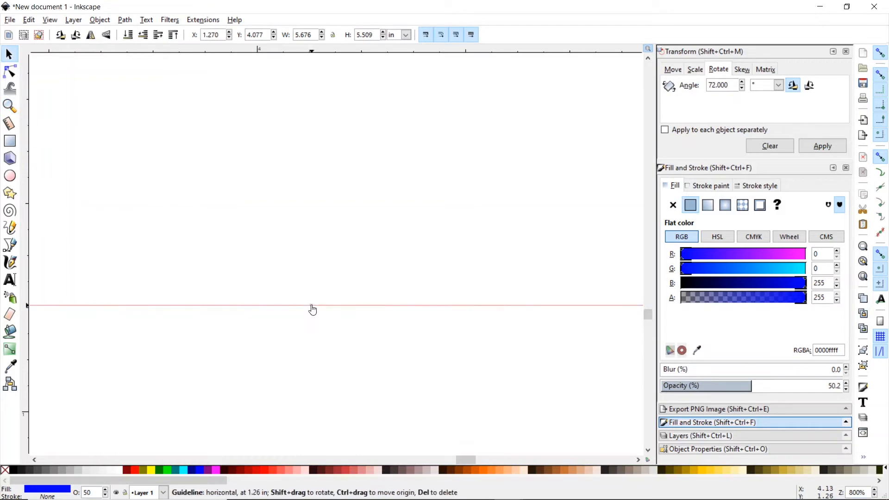
{"action": "left_click", "coordinate": [11, 108]}
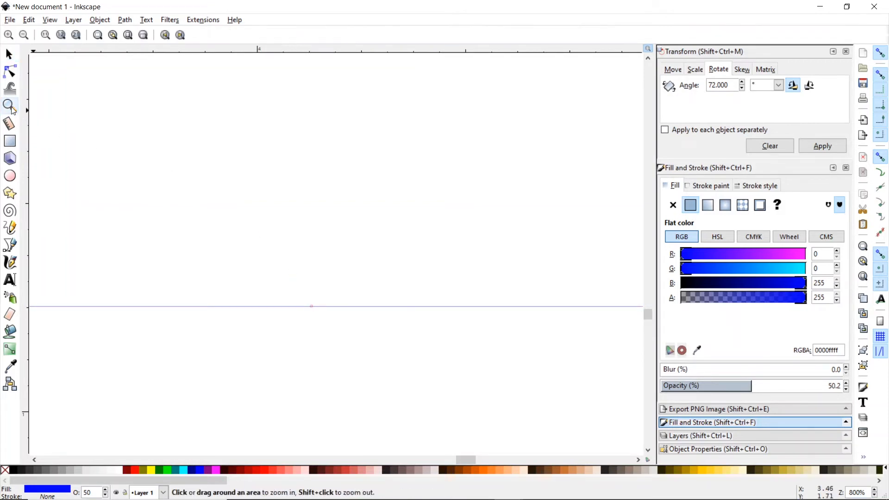
{"action": "left_click", "coordinate": [24, 35]}
{"action": "left_click", "coordinate": [24, 35]}
{"action": "left_click", "coordinate": [23, 35]}
{"action": "left_click", "coordinate": [23, 35]}
{"action": "left_click", "coordinate": [23, 35]}
{"action": "left_click", "coordinate": [24, 35]}
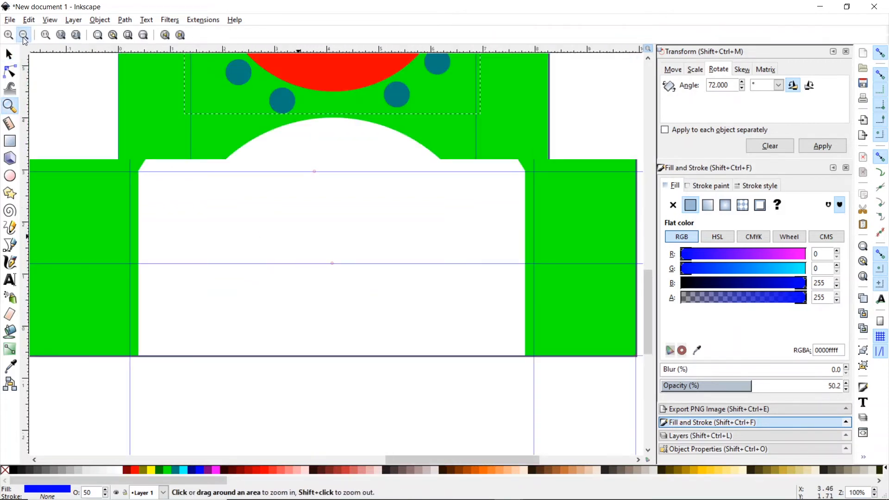
{"action": "left_click_drag", "start_coordinate": [649, 294], "coordinate": [644, 273]}
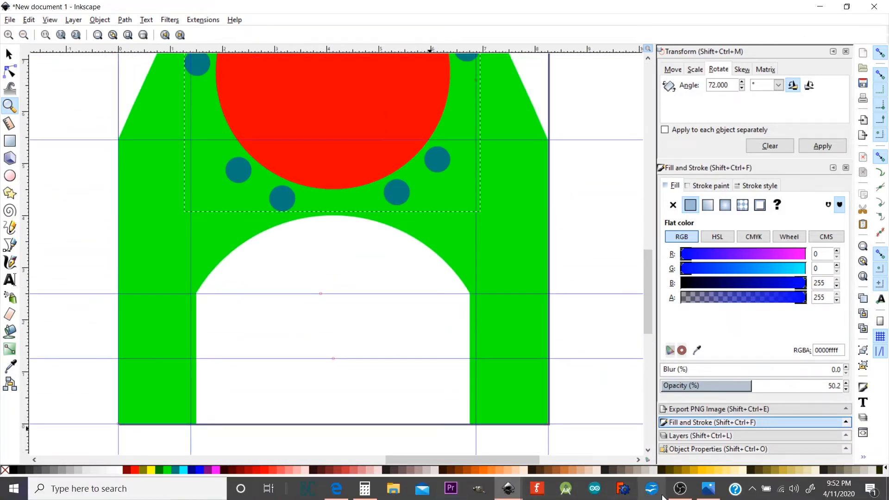
- View part8.jpg, the tape measure across the corner hole, then switch to Calculator
{"action": "left_click", "coordinate": [707, 494]}
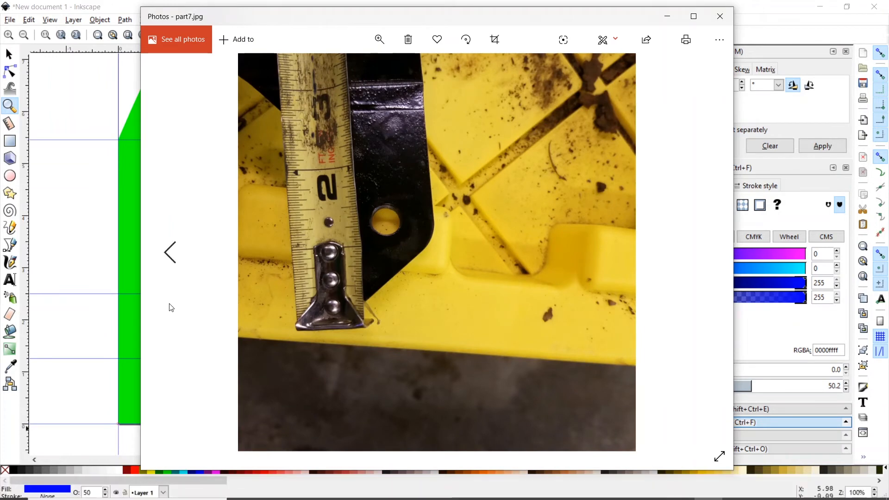
{"action": "left_click", "coordinate": [701, 266]}
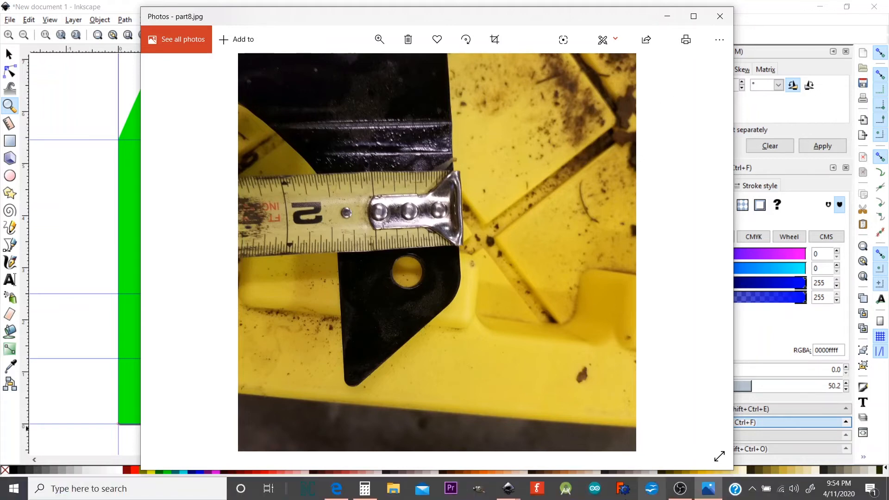
{"action": "left_click", "coordinate": [365, 489]}
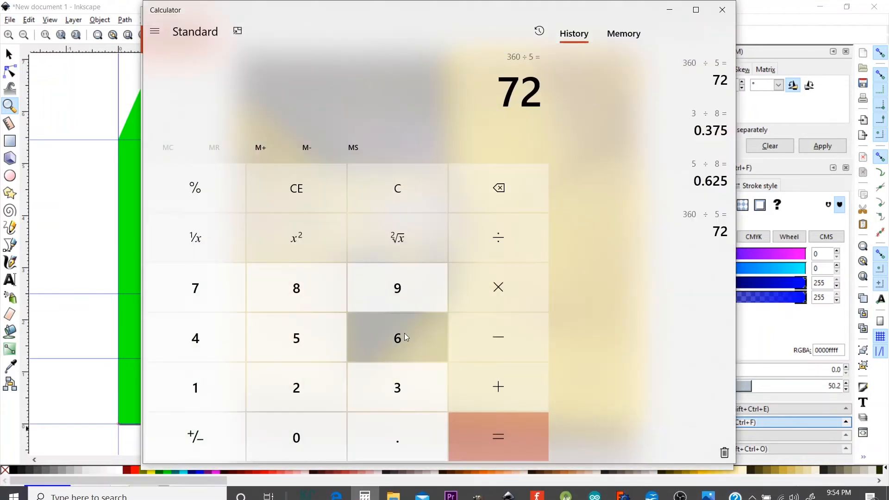
- Compute 21 ÷ 32 = 0.65625 in Calculator and return to Inkscape
{"action": "left_click", "coordinate": [288, 397]}
{"action": "left_click", "coordinate": [227, 394]}
{"action": "left_click", "coordinate": [505, 250]}
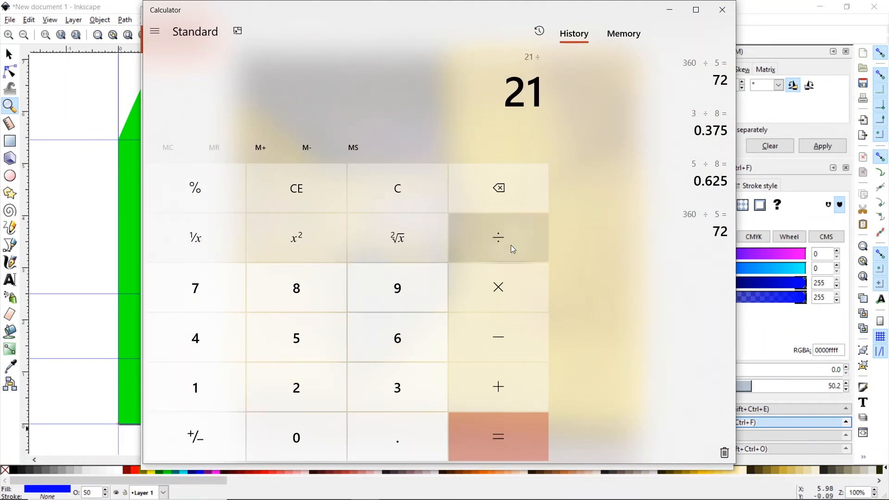
{"action": "left_click", "coordinate": [398, 388]}
{"action": "left_click", "coordinate": [313, 388]}
{"action": "left_click", "coordinate": [519, 449]}
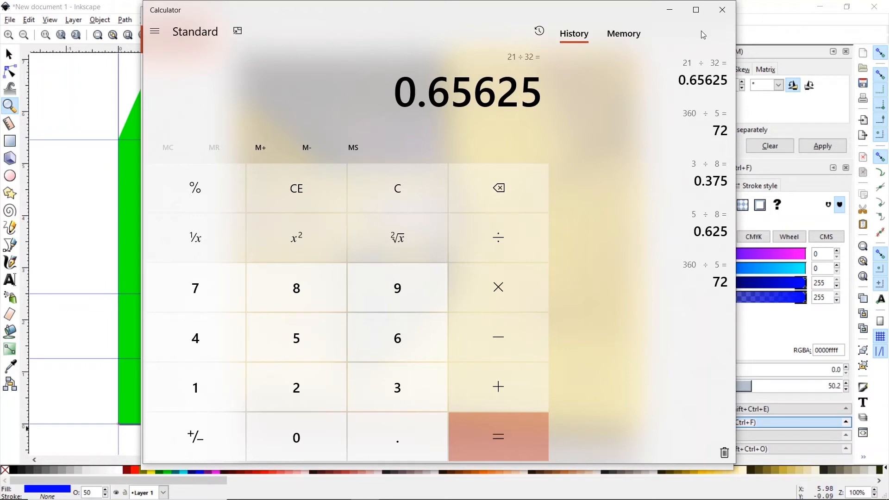
{"action": "left_click", "coordinate": [763, 10]}
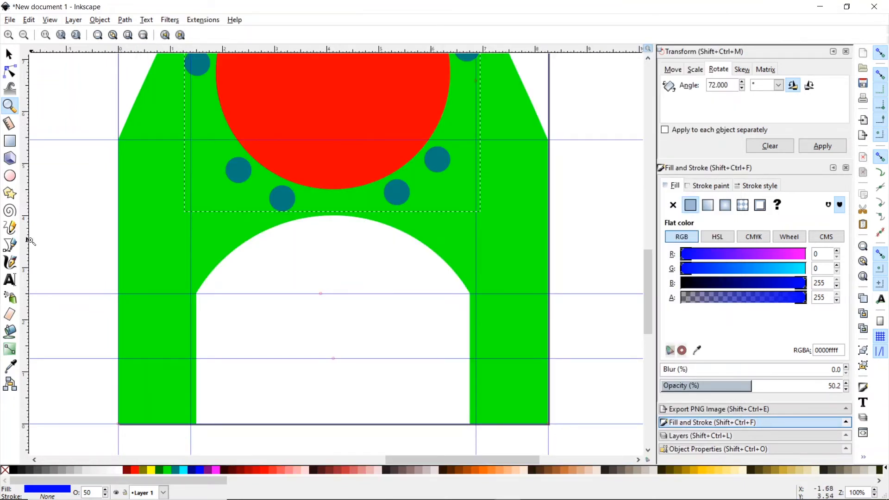
- Drag a vertical guide from the left ruler and position it inside the bracket's left leg
{"action": "left_click_drag", "start_coordinate": [28, 252], "coordinate": [162, 334]}
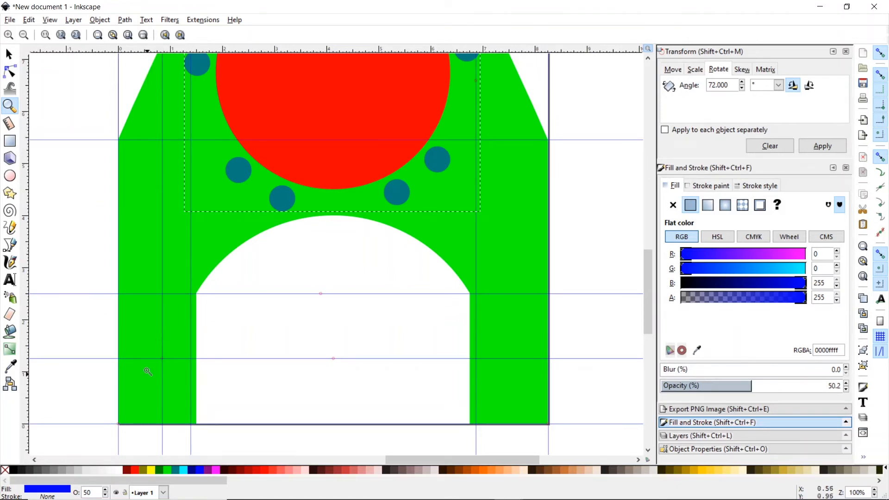
{"action": "left_click", "coordinate": [162, 379]}
{"action": "left_click", "coordinate": [162, 379]}
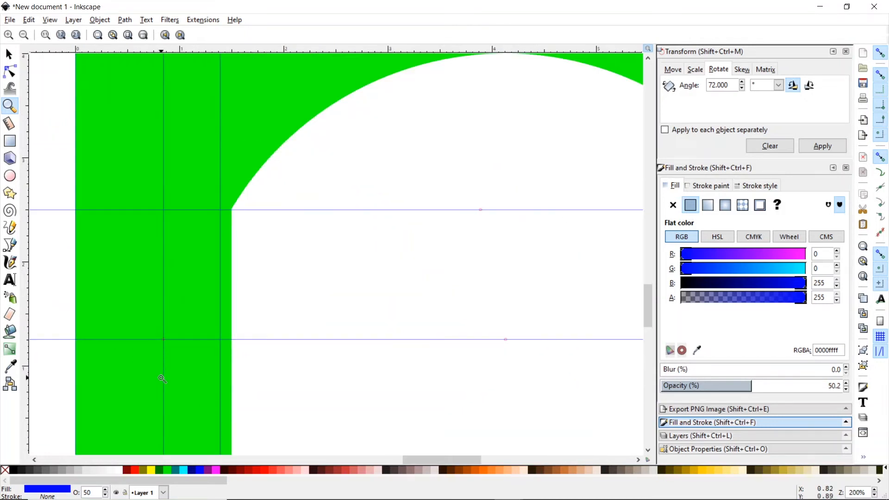
{"action": "left_click", "coordinate": [162, 379]}
{"action": "left_click", "coordinate": [162, 378]}
{"action": "left_click", "coordinate": [163, 378]}
{"action": "left_click", "coordinate": [9, 54]}
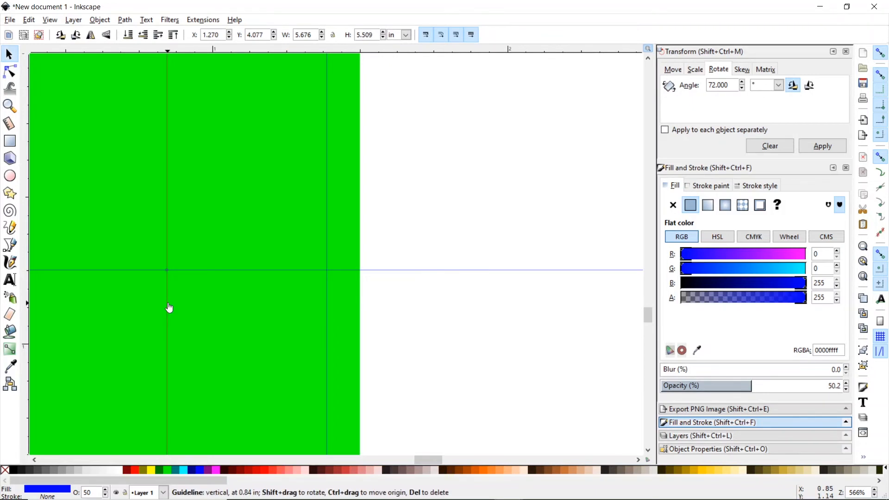
{"action": "left_click_drag", "start_coordinate": [169, 309], "coordinate": [112, 319]}
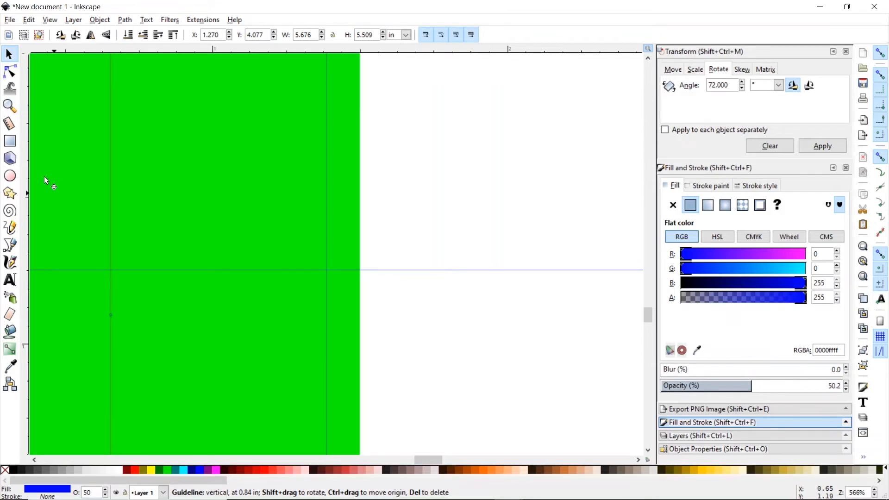
{"action": "left_click", "coordinate": [9, 106]}
- Zoom out to the whole bracket and recheck the part8.jpg measurement photo
{"action": "left_click", "coordinate": [25, 39]}
{"action": "left_click", "coordinate": [24, 38]}
{"action": "left_click", "coordinate": [24, 38]}
{"action": "left_click", "coordinate": [24, 38]}
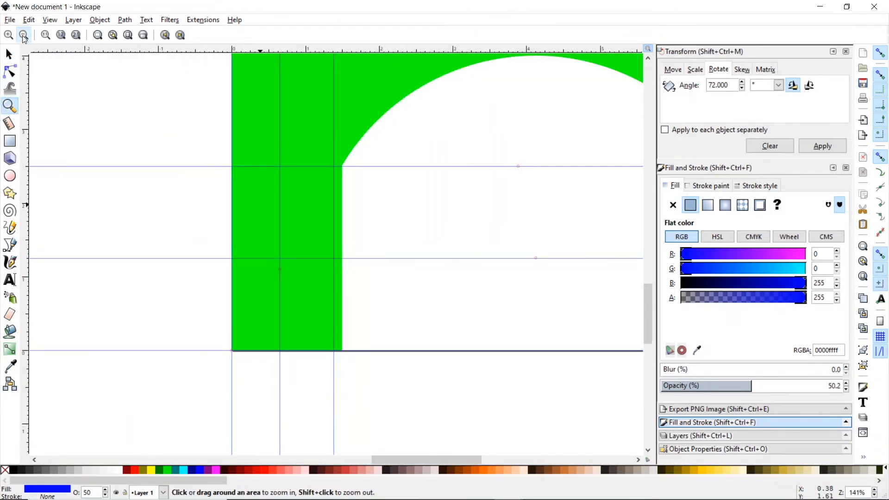
{"action": "left_click", "coordinate": [24, 39]}
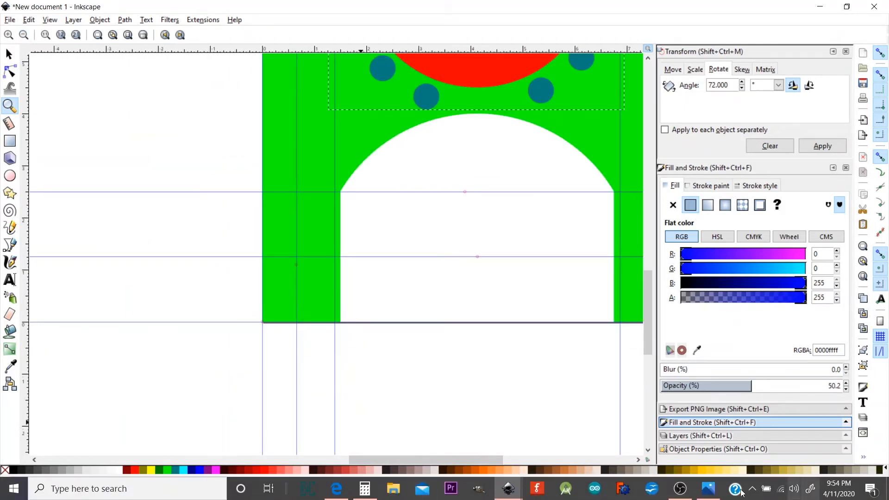
{"action": "left_click", "coordinate": [708, 489]}
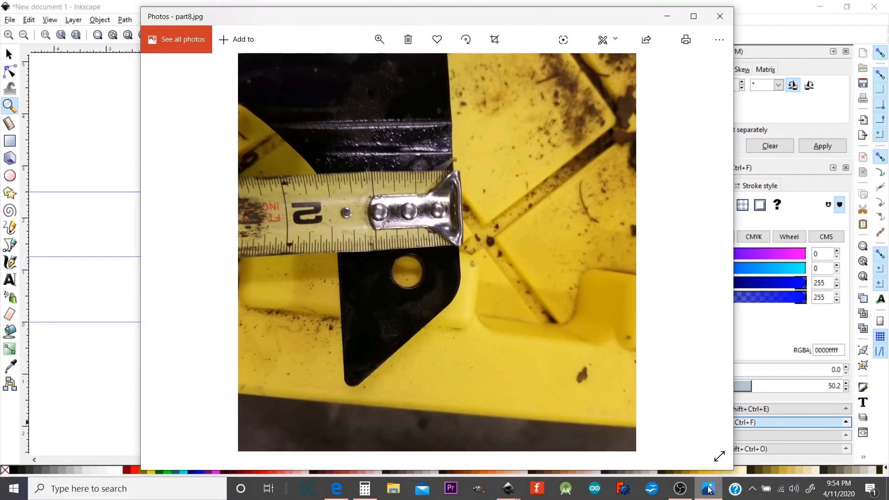
{"action": "left_click", "coordinate": [709, 489]}
{"action": "left_click", "coordinate": [709, 489]}
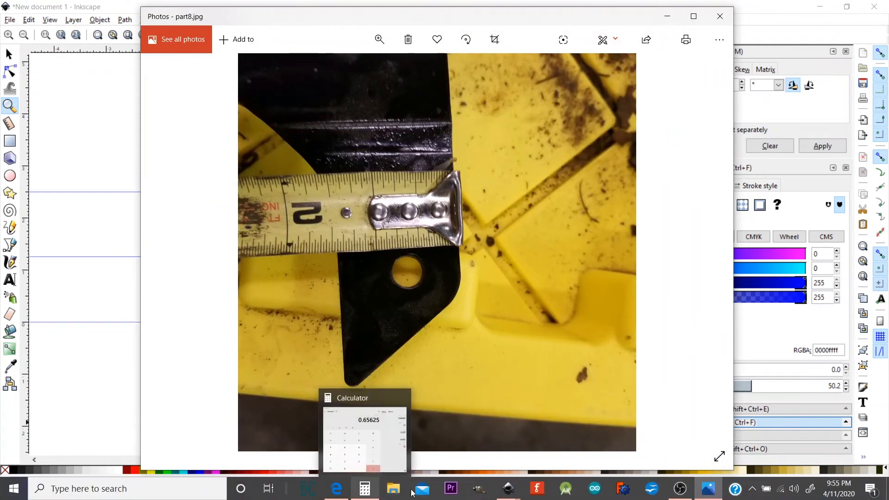
- Compute 5 ÷ 16 = 0.3125 in Calculator and return to Inkscape
{"action": "left_click", "coordinate": [376, 494]}
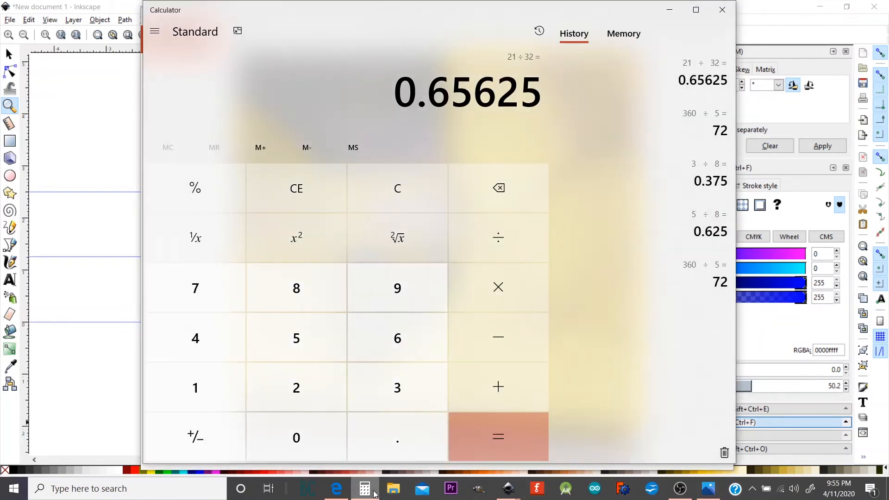
{"action": "left_click", "coordinate": [330, 336]}
{"action": "left_click", "coordinate": [464, 249]}
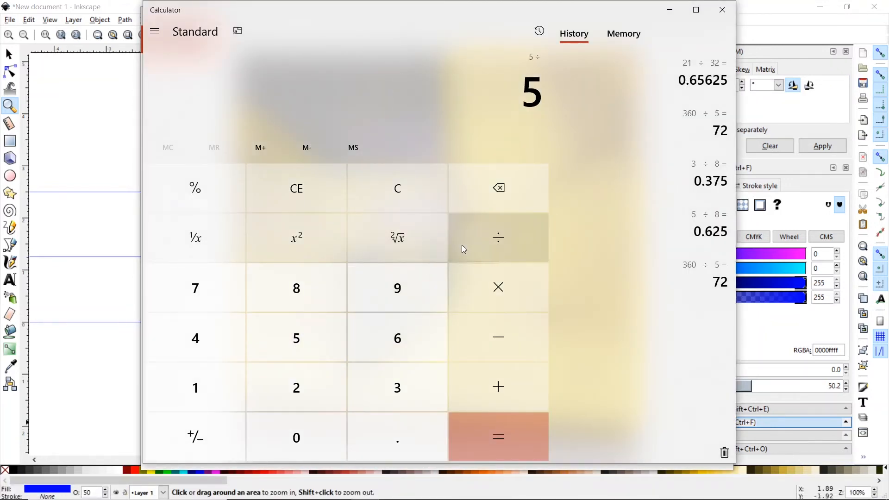
{"action": "left_click", "coordinate": [188, 384]}
{"action": "left_click", "coordinate": [357, 337]}
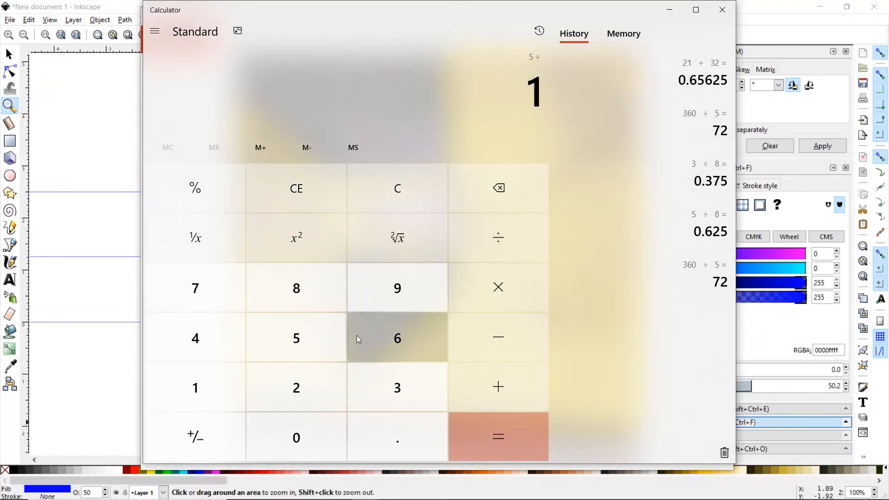
{"action": "left_click", "coordinate": [477, 441]}
{"action": "left_click", "coordinate": [787, 8]}
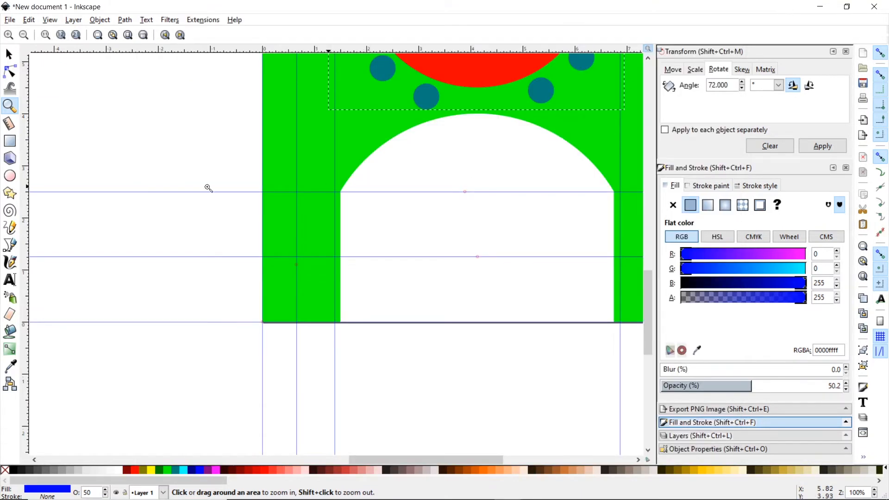
- Draw a 0.3125 in circle and place it on the left-leg guide intersection
{"action": "left_click", "coordinate": [10, 175]}
{"action": "left_click_drag", "start_coordinate": [69, 117], "coordinate": [106, 147]}
{"action": "left_click", "coordinate": [9, 55]}
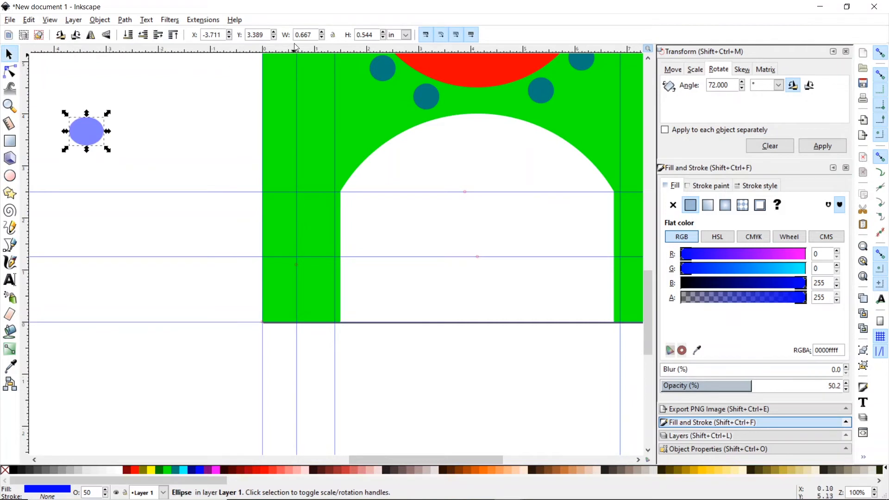
{"action": "double_click", "coordinate": [316, 36]}
{"action": "type", "text": ".312"}
{"action": "key", "text": "Tab"}
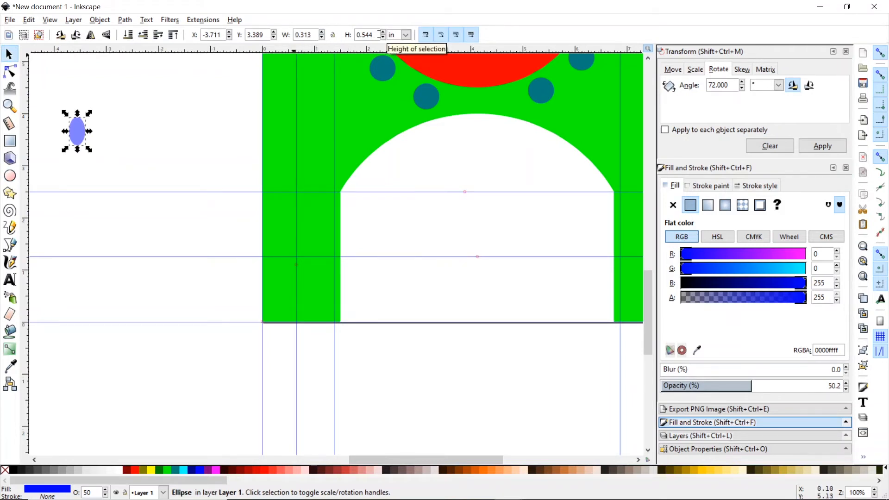
{"action": "type", "text": ".3125"}
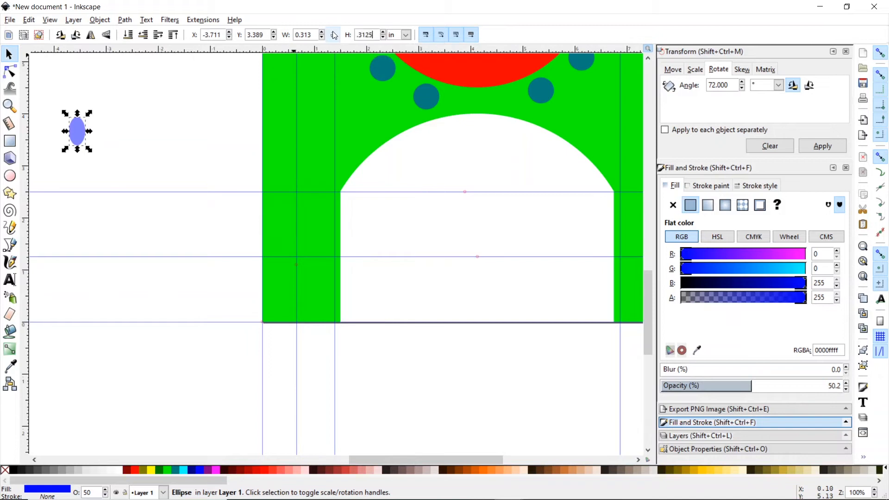
{"action": "key", "text": "Return"}
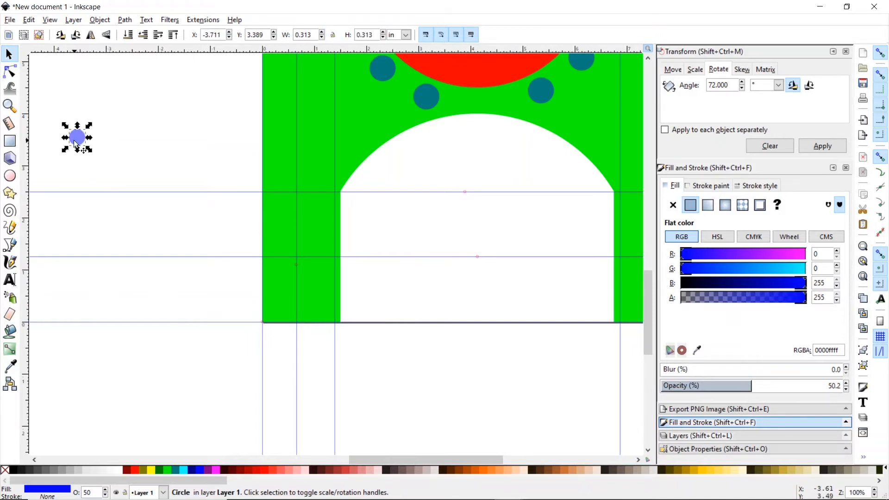
{"action": "left_click_drag", "start_coordinate": [74, 141], "coordinate": [297, 260]}
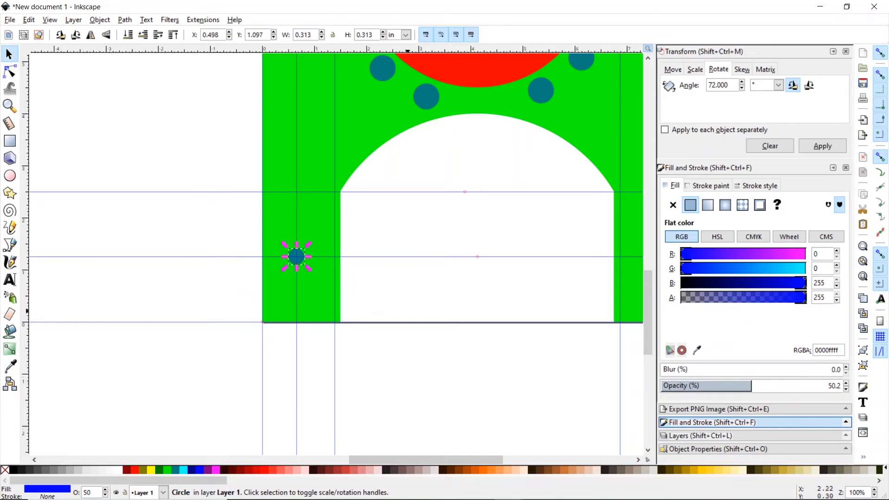
- Compare the placed hole against the measurement photo
{"action": "left_click", "coordinate": [708, 488]}
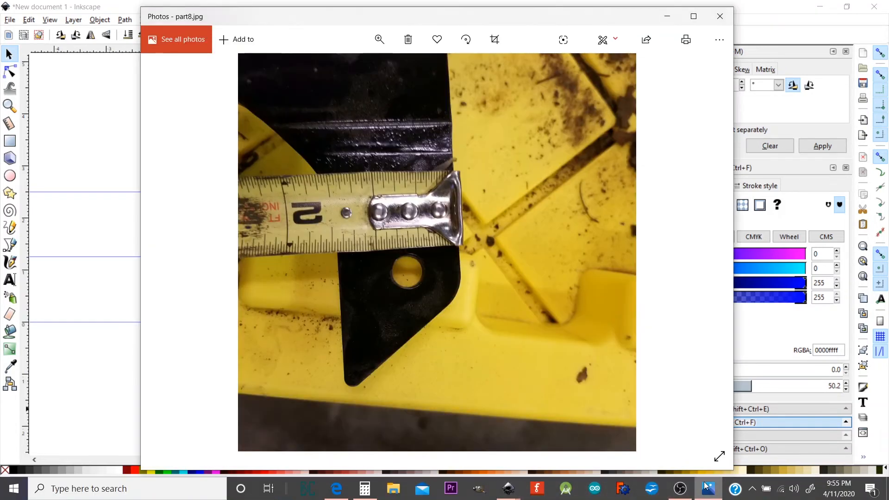
{"action": "left_click", "coordinate": [707, 489]}
{"action": "left_click", "coordinate": [708, 488]}
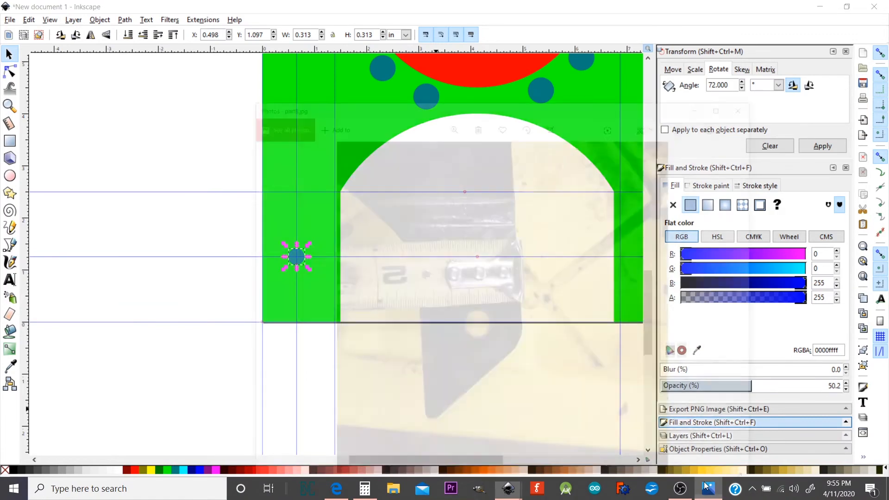
{"action": "left_click", "coordinate": [707, 488]}
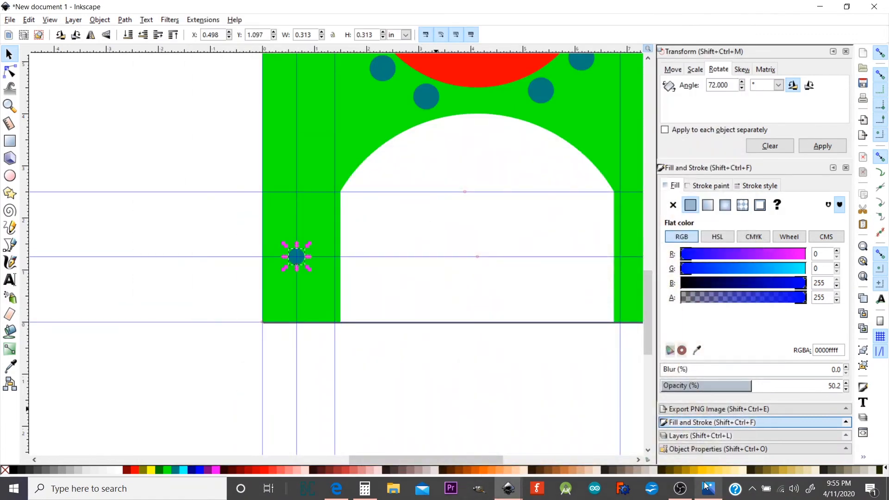
{"action": "left_click", "coordinate": [707, 488]}
{"action": "left_click", "coordinate": [705, 486]}
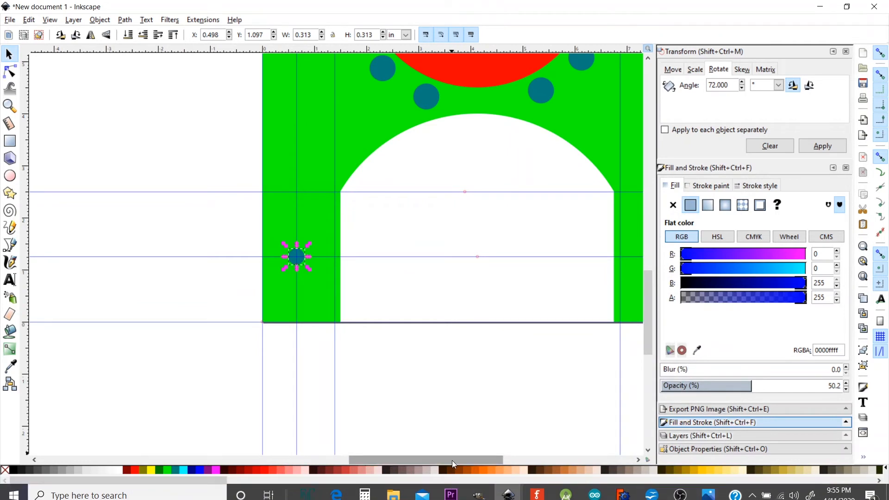
- Draw a temporary measuring rectangle sized to fit the bracket's left leg
{"action": "left_click_drag", "start_coordinate": [452, 460], "coordinate": [471, 460]}
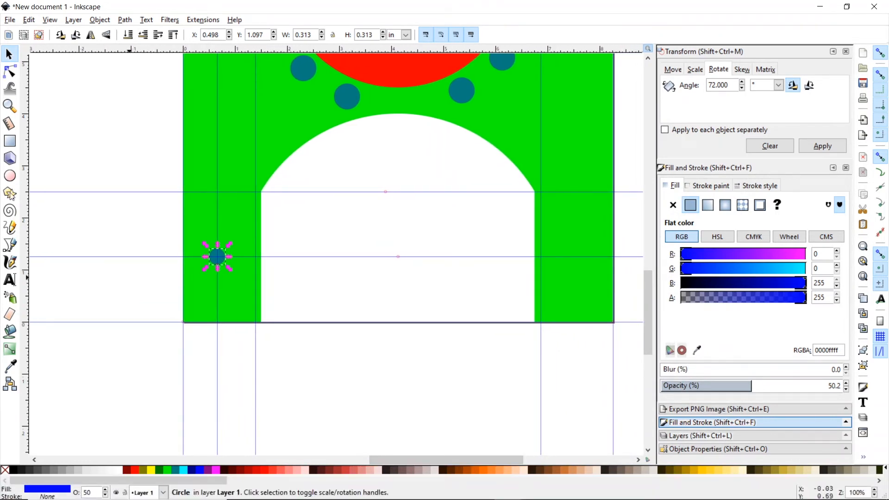
{"action": "left_click", "coordinate": [9, 140]}
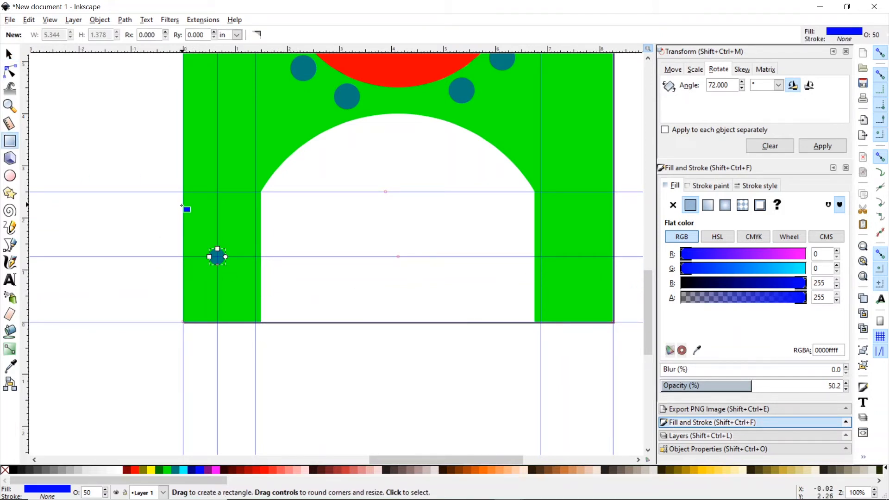
{"action": "left_click_drag", "start_coordinate": [95, 213], "coordinate": [114, 234]}
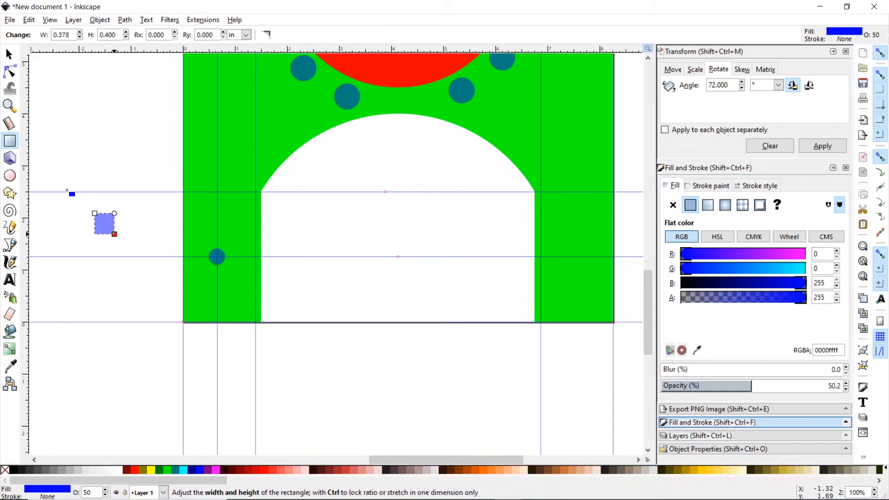
{"action": "left_click", "coordinate": [9, 54]}
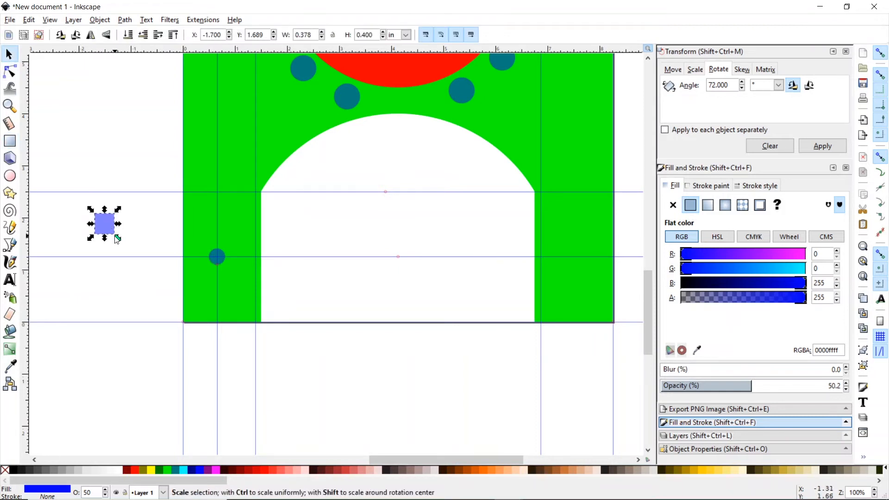
{"action": "left_click_drag", "start_coordinate": [118, 239], "coordinate": [218, 222]}
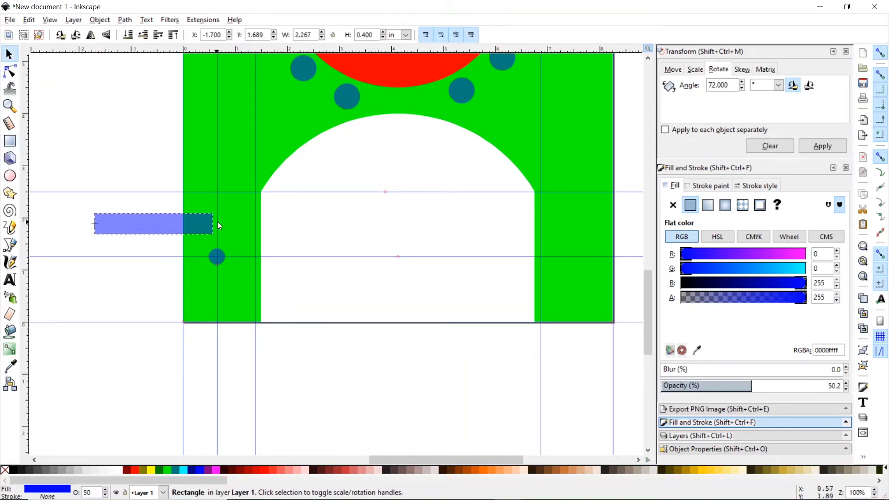
{"action": "left_click_drag", "start_coordinate": [92, 224], "coordinate": [200, 324]}
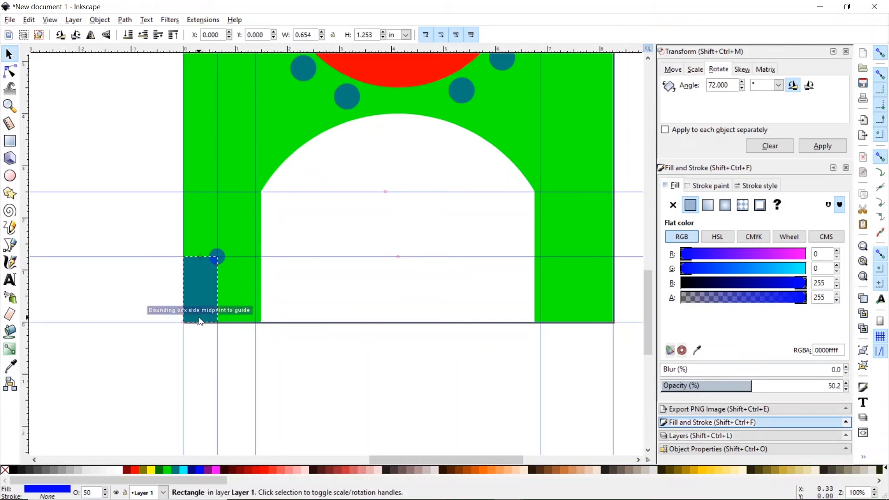
- Shift the rectangle to the right leg, drop a vertical guide there, then delete the rectangle
{"action": "left_click", "coordinate": [195, 289]}
{"action": "left_click", "coordinate": [214, 290]}
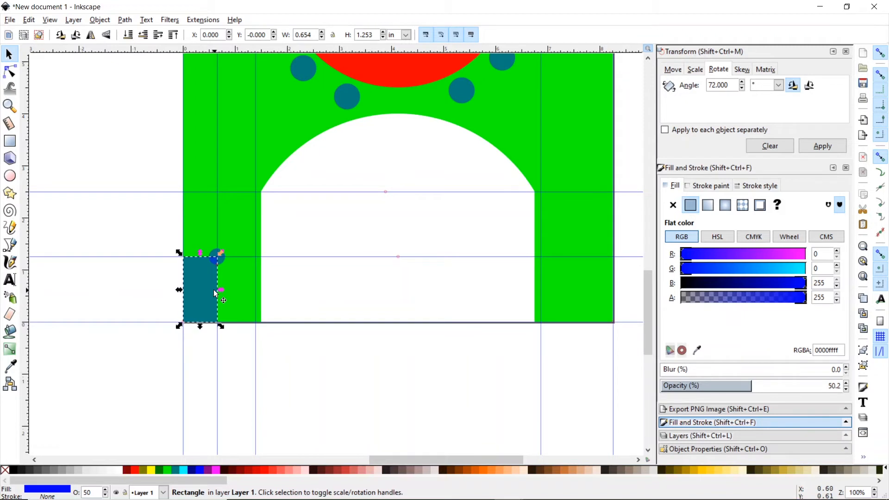
{"action": "left_click_drag", "start_coordinate": [218, 289], "coordinate": [617, 289]}
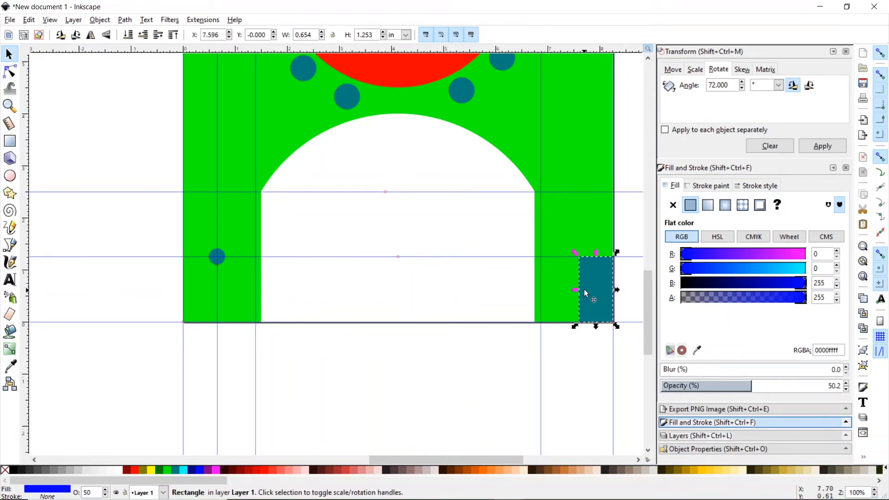
{"action": "left_click_drag", "start_coordinate": [26, 237], "coordinate": [576, 268]}
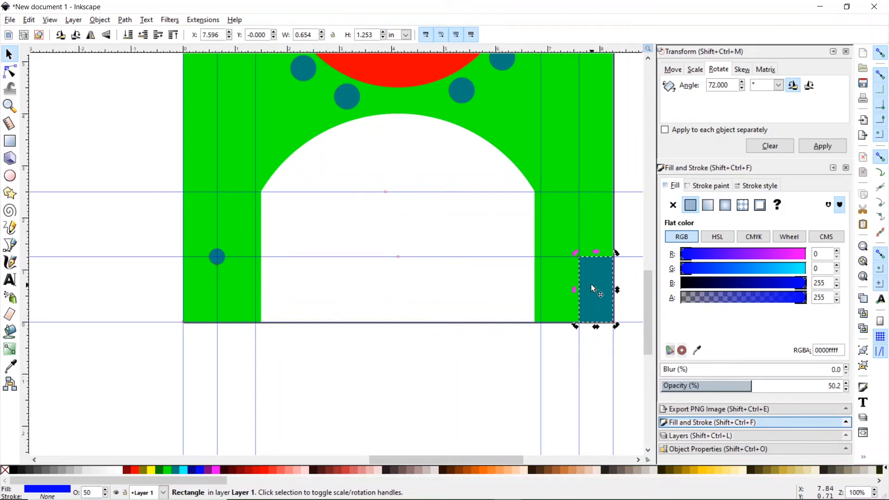
{"action": "key", "text": "Delete"}
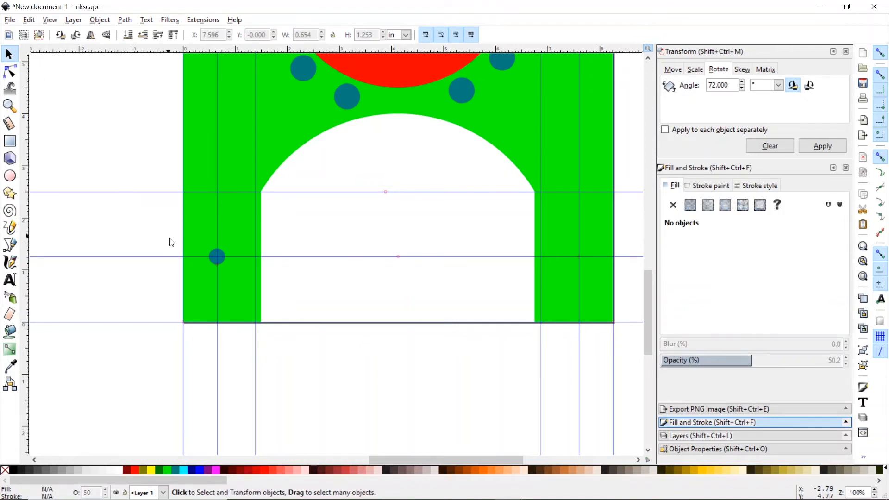
- Duplicate the 0.313 in left-leg hole onto the right leg's guide crossing at X 7.440
{"action": "left_click", "coordinate": [211, 255]}
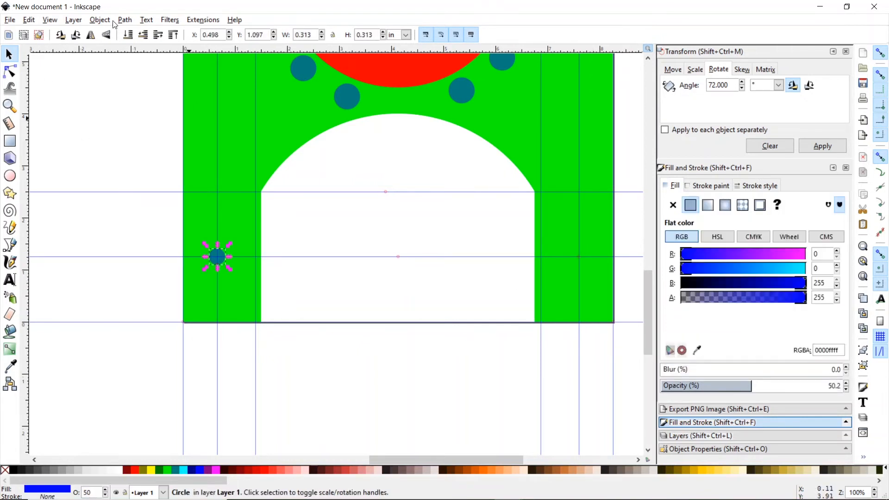
{"action": "left_click", "coordinate": [28, 20]}
{"action": "left_click", "coordinate": [60, 168]}
{"action": "left_click_drag", "start_coordinate": [225, 264], "coordinate": [588, 264]}
{"action": "left_click", "coordinate": [417, 314]}
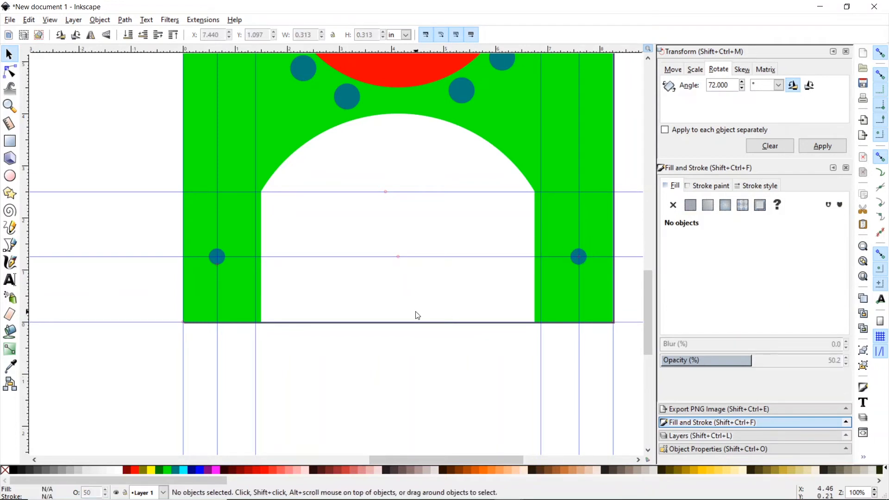
{"action": "mouse_move", "coordinate": [647, 291]}
{"action": "left_mouse_down"}
{"action": "mouse_move", "coordinate": [643, 245]}
{"action": "mouse_move", "coordinate": [649, 291]}
{"action": "left_mouse_up"}
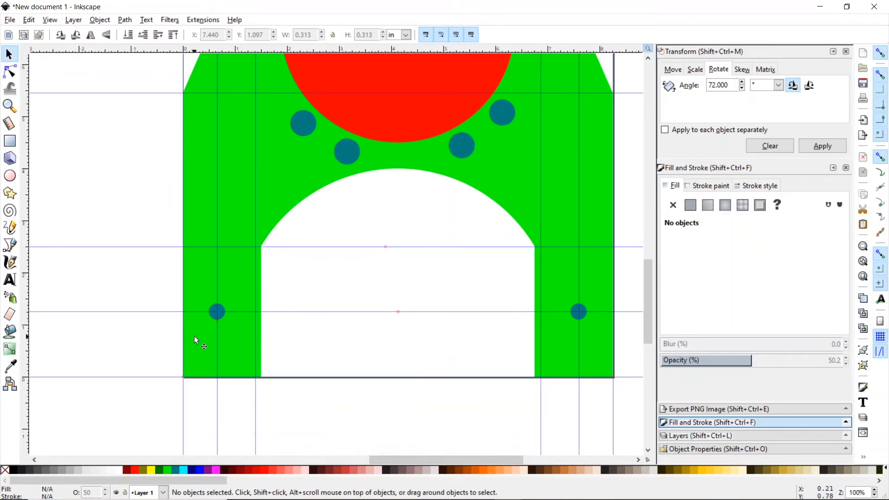
{"action": "mouse_move", "coordinate": [505, 498]}
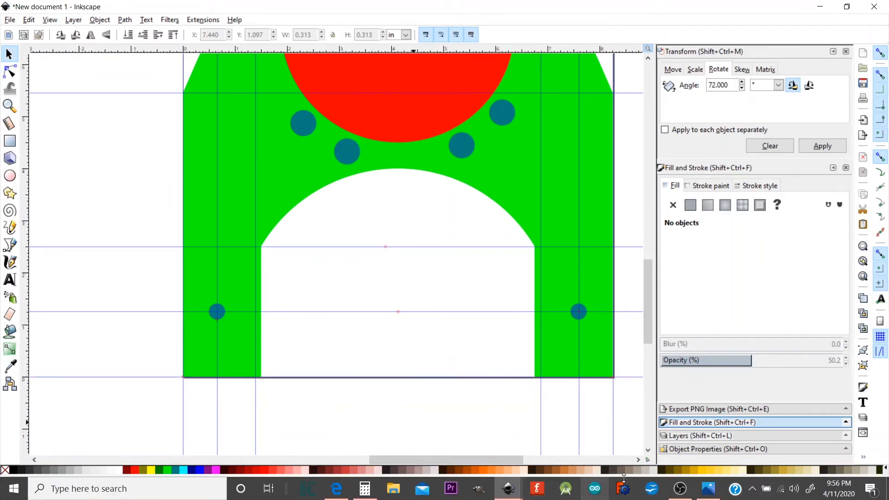
{"action": "left_click", "coordinate": [702, 492]}
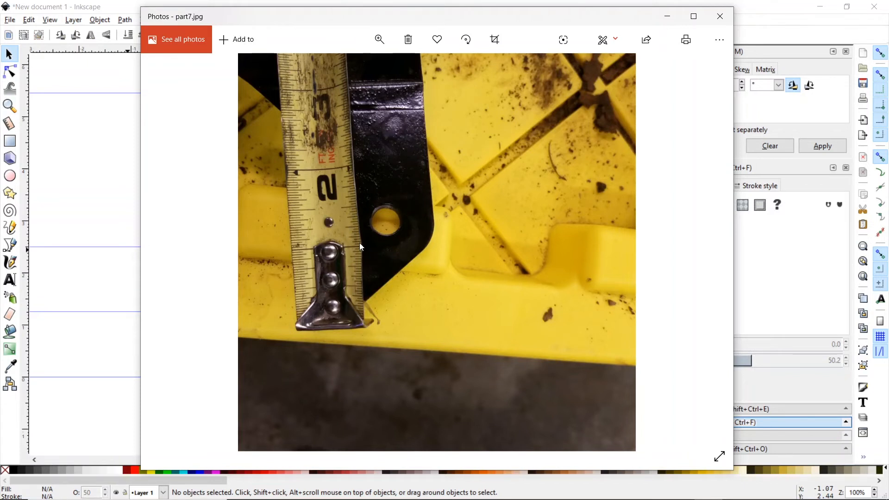
{"action": "left_click", "coordinate": [752, 17]}
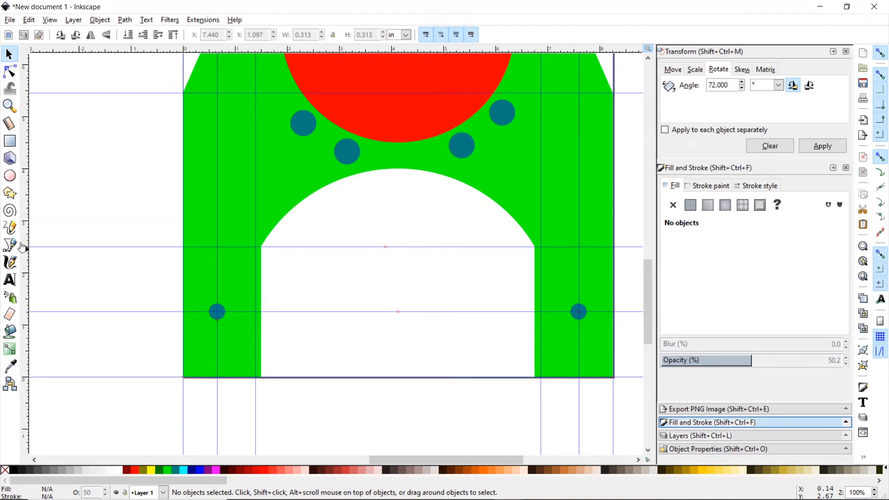
- Draw a circle, leave a copy on the right leg hole and scale it up to 1.308 in
{"action": "left_click", "coordinate": [10, 176]}
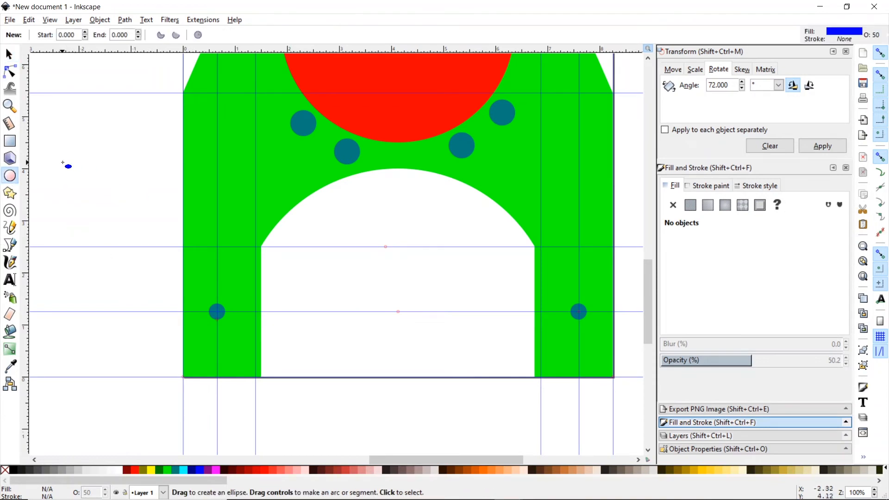
{"action": "mouse_move", "coordinate": [63, 162]}
{"action": "left_mouse_down"}
{"action": "mouse_move", "coordinate": [91, 190]}
{"action": "mouse_move", "coordinate": [528, 328]}
{"action": "mouse_move", "coordinate": [592, 313]}
{"action": "mouse_move", "coordinate": [605, 272]}
{"action": "mouse_move", "coordinate": [582, 316]}
{"action": "left_mouse_up"}
{"action": "key", "text": "s"}
{"action": "key", "text": "space"}
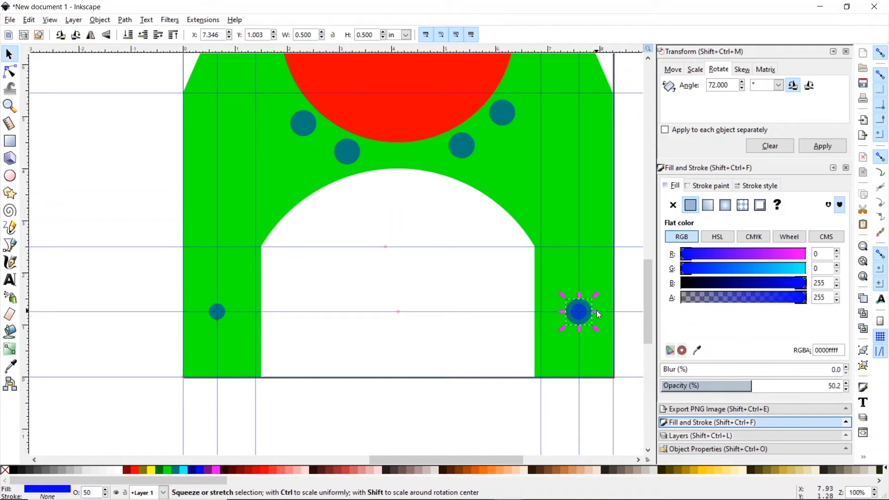
{"action": "left_click_drag", "start_coordinate": [595, 312], "coordinate": [615, 316]}
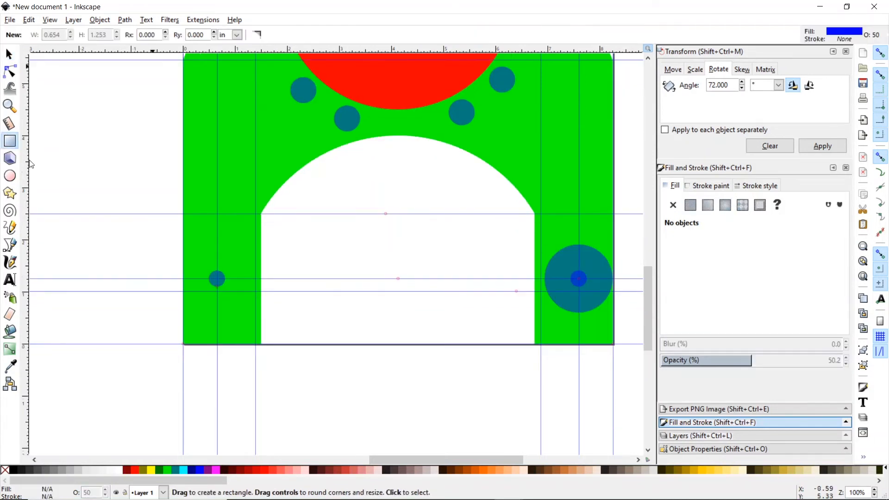
- Draw a small 0.744 × 0.679 in rectangle and move it into the right leg beside the arch
{"action": "left_click_drag", "start_coordinate": [74, 178], "coordinate": [113, 214]}
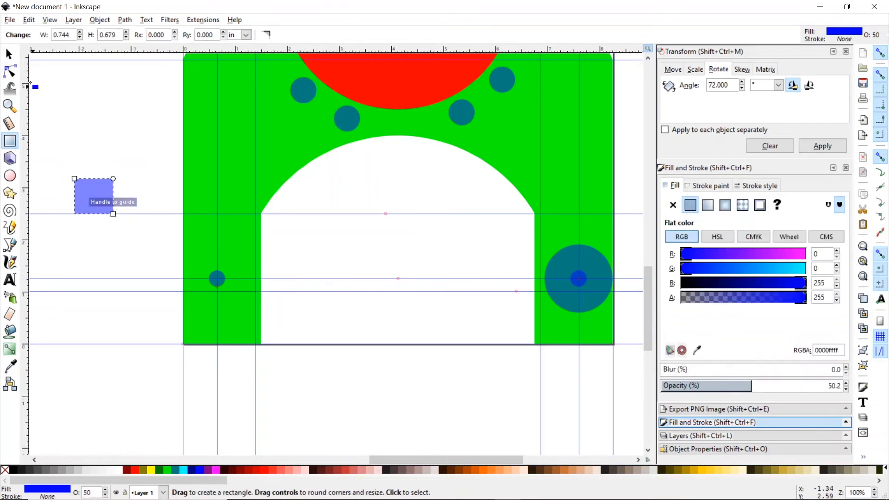
{"action": "left_click", "coordinate": [9, 54]}
{"action": "left_click_drag", "start_coordinate": [78, 189], "coordinate": [533, 316]}
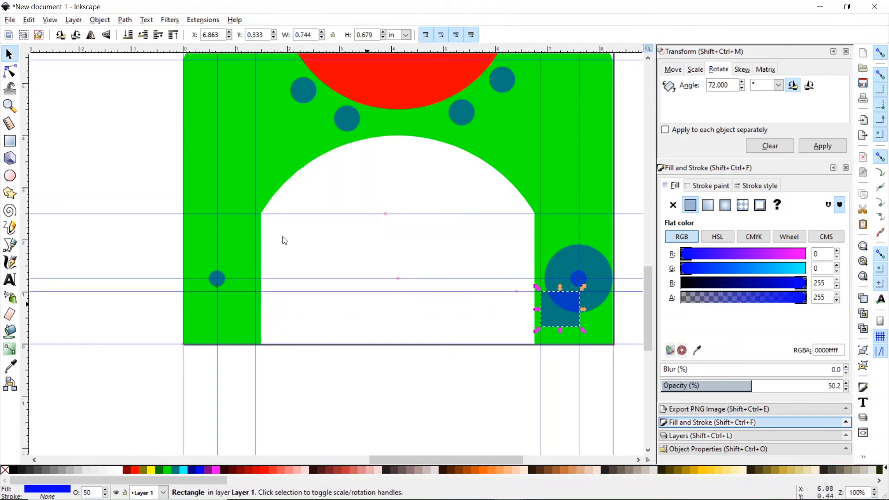
- Draw a wide rectangle over the arch and size it 5 in wide by 2 in tall
{"action": "left_click", "coordinate": [9, 140]}
{"action": "left_click_drag", "start_coordinate": [277, 168], "coordinate": [401, 194]}
{"action": "key", "text": "s"}
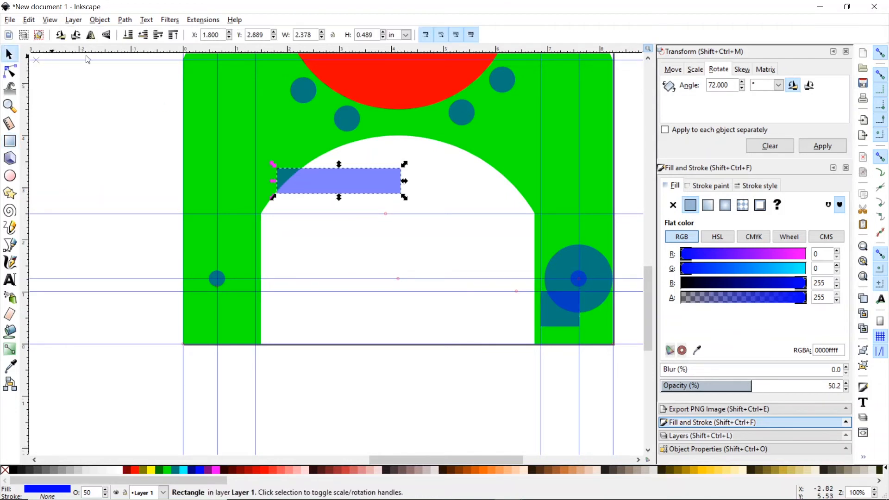
{"action": "left_click", "coordinate": [297, 35]}
{"action": "type", "text": "5"}
{"action": "left_click", "coordinate": [378, 36]}
{"action": "type", "text": "5.5"}
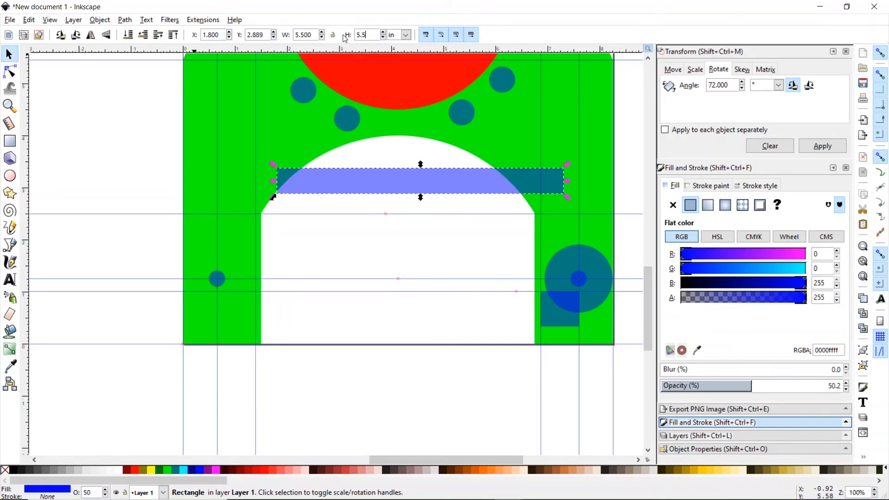
{"action": "key", "text": "Return"}
{"action": "left_click_drag", "start_coordinate": [446, 184], "coordinate": [416, 190]}
{"action": "left_click_drag", "start_coordinate": [376, 35], "coordinate": [333, 34]}
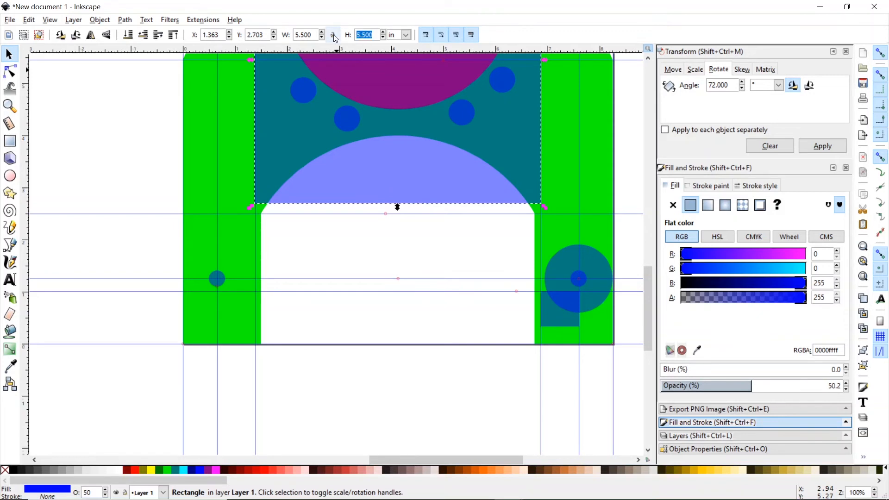
{"action": "type", "text": "2"}
{"action": "key", "text": "Return"}
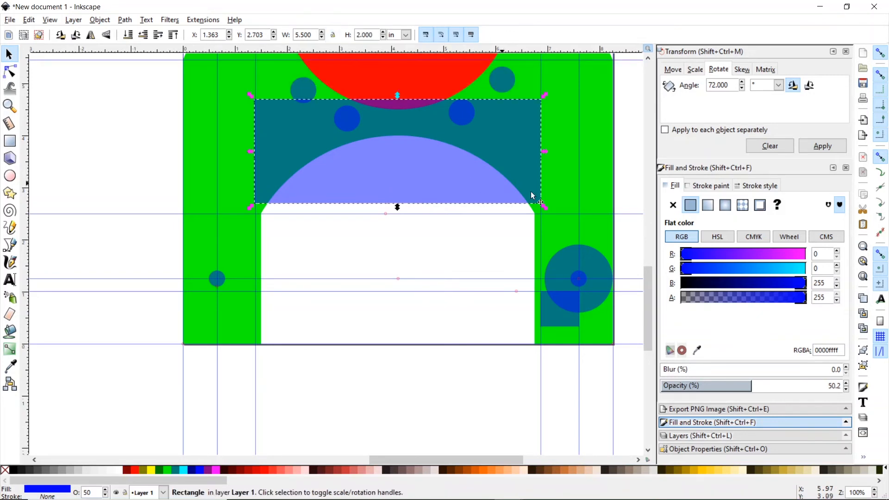
- Narrow the rectangle to 5.25 in and move it down into the arch opening between the legs
{"action": "left_click_drag", "start_coordinate": [654, 289], "coordinate": [646, 260]}
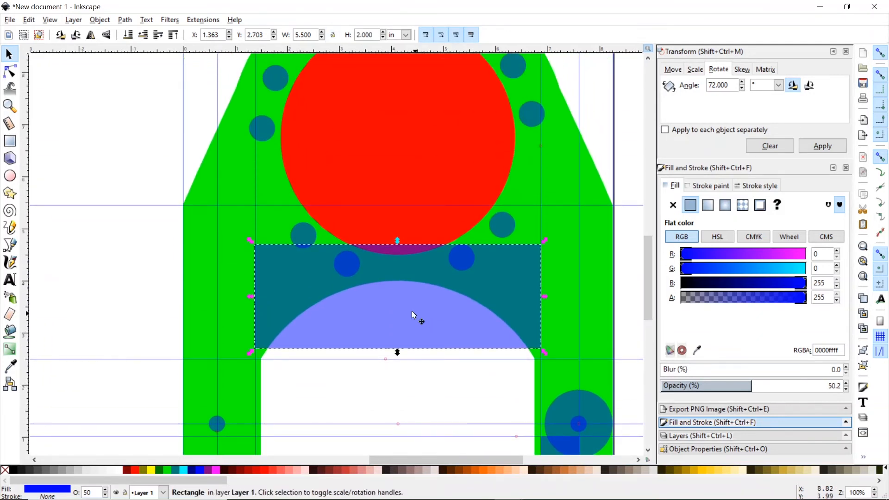
{"action": "left_click_drag", "start_coordinate": [412, 311], "coordinate": [411, 142]}
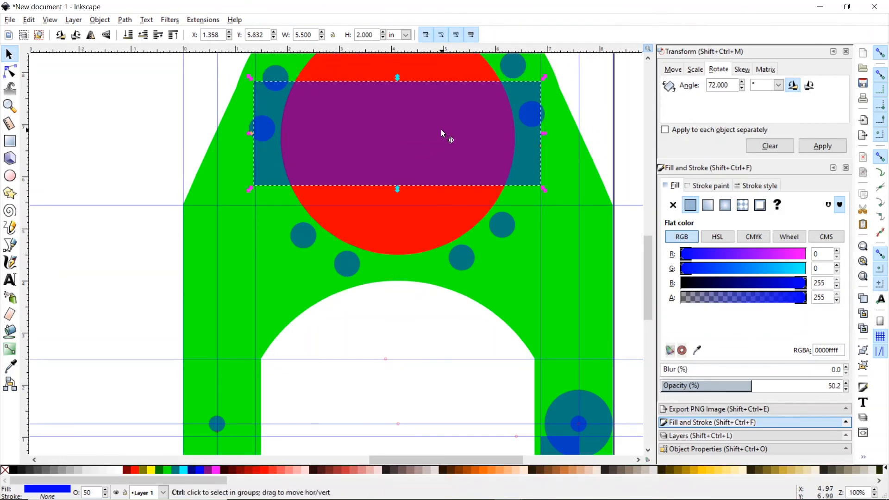
{"action": "left_click_drag", "start_coordinate": [409, 177], "coordinate": [418, 307]}
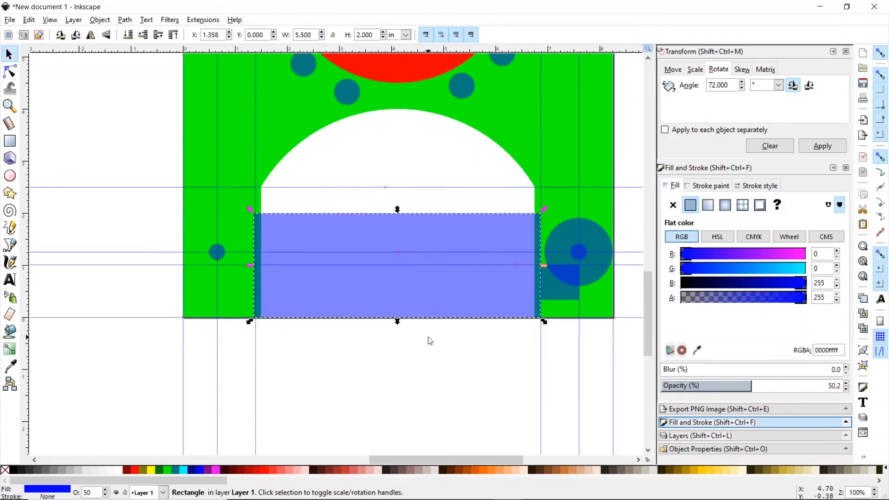
{"action": "left_click", "coordinate": [430, 357]}
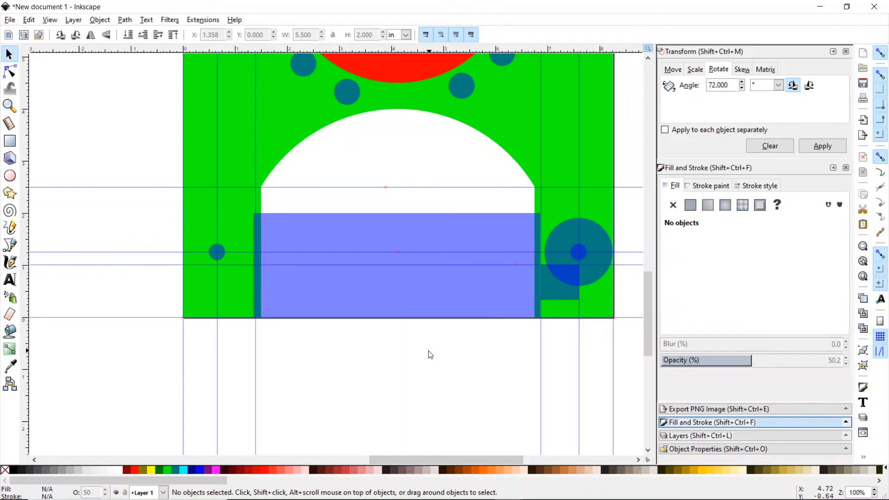
{"action": "left_click", "coordinate": [422, 291]}
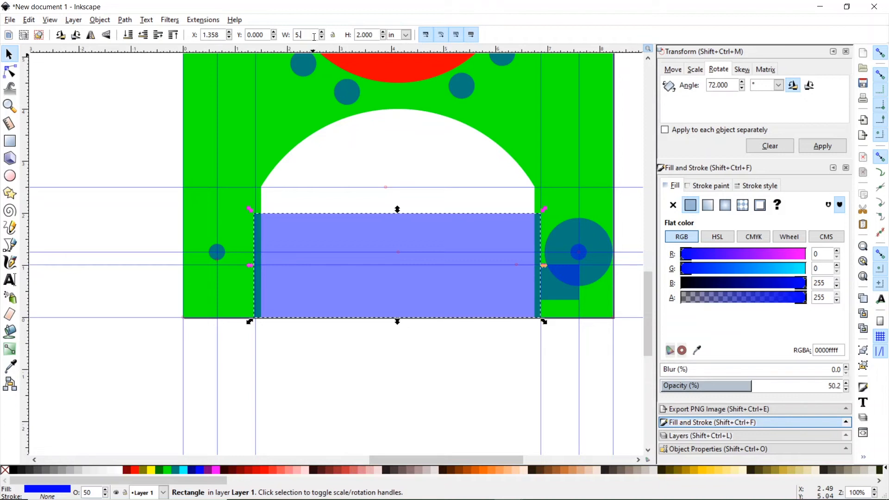
{"action": "left_click", "coordinate": [309, 35]}
{"action": "type", "text": "5.25"}
{"action": "key", "text": "Return"}
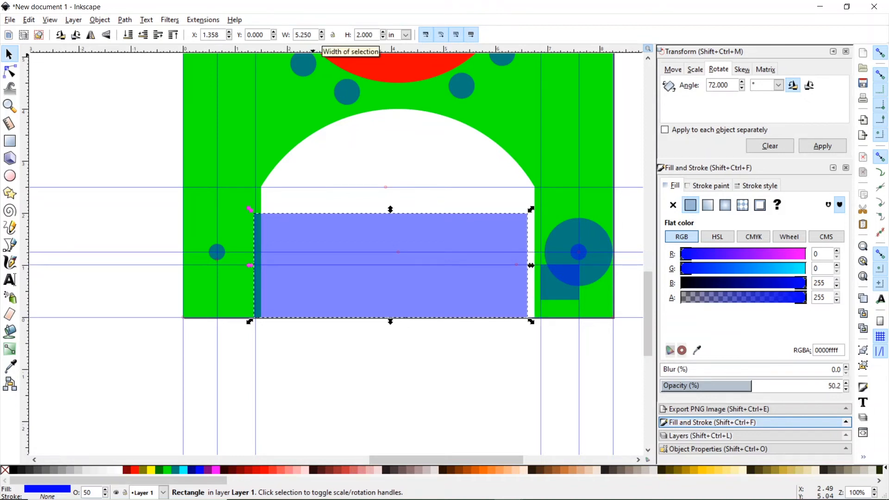
{"action": "left_click_drag", "start_coordinate": [650, 301], "coordinate": [652, 273]}
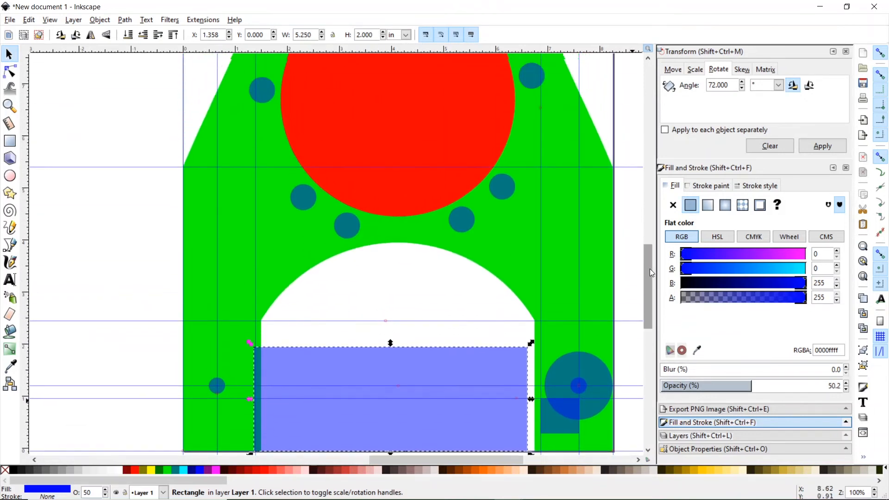
{"action": "left_click_drag", "start_coordinate": [391, 373], "coordinate": [402, 66]}
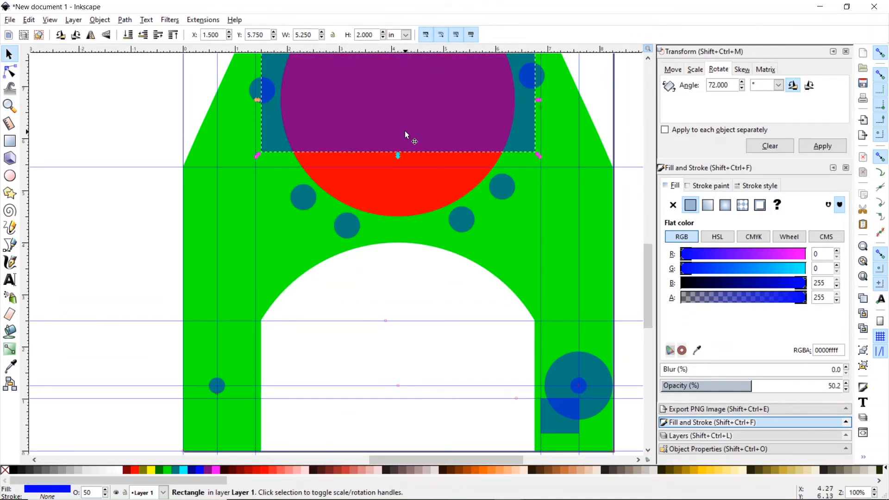
{"action": "left_click_drag", "start_coordinate": [402, 143], "coordinate": [400, 418]}
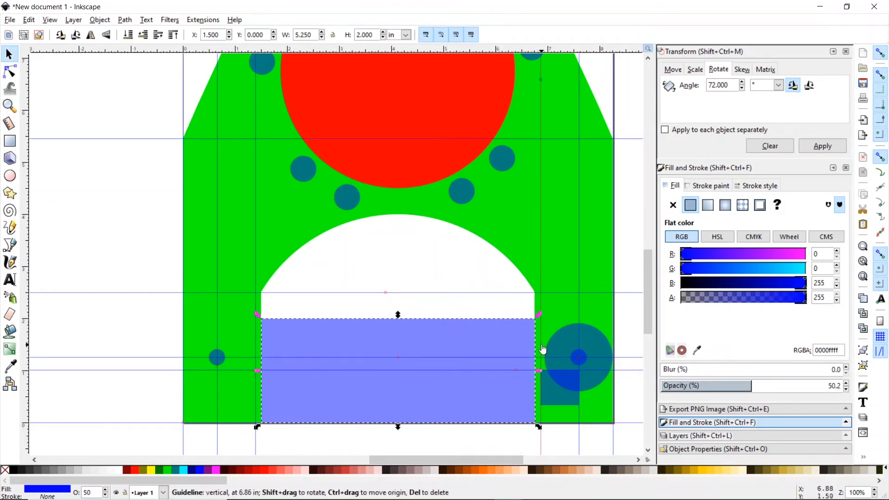
- Snap the vertical guides to the rectangle's right and left sides
{"action": "left_click_drag", "start_coordinate": [540, 344], "coordinate": [537, 346]}
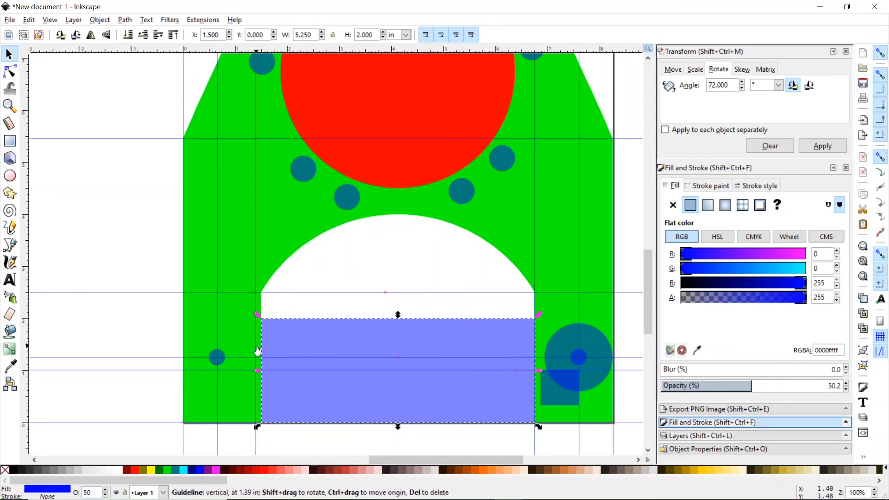
{"action": "left_click_drag", "start_coordinate": [257, 351], "coordinate": [261, 351]}
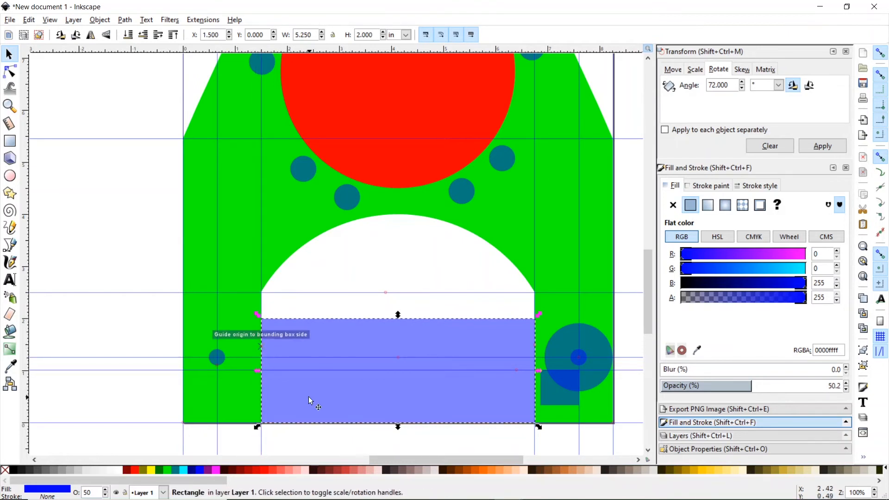
{"action": "left_click", "coordinate": [322, 448]}
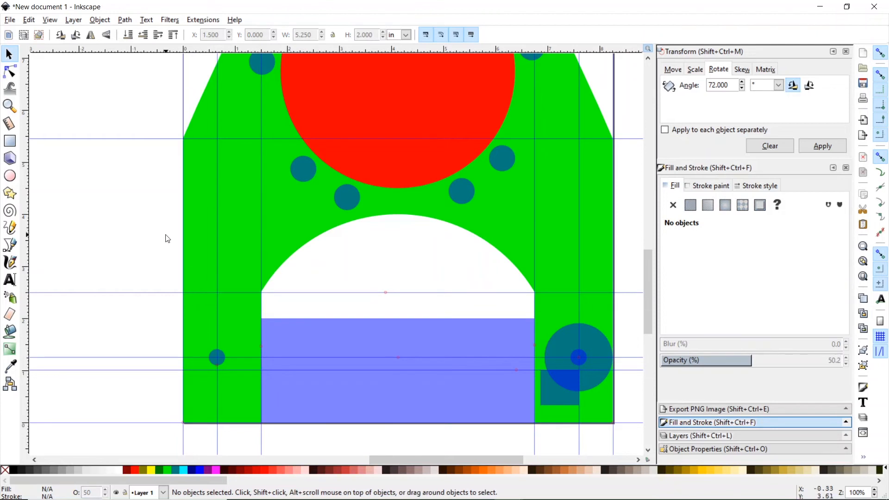
{"action": "left_click", "coordinate": [307, 331]}
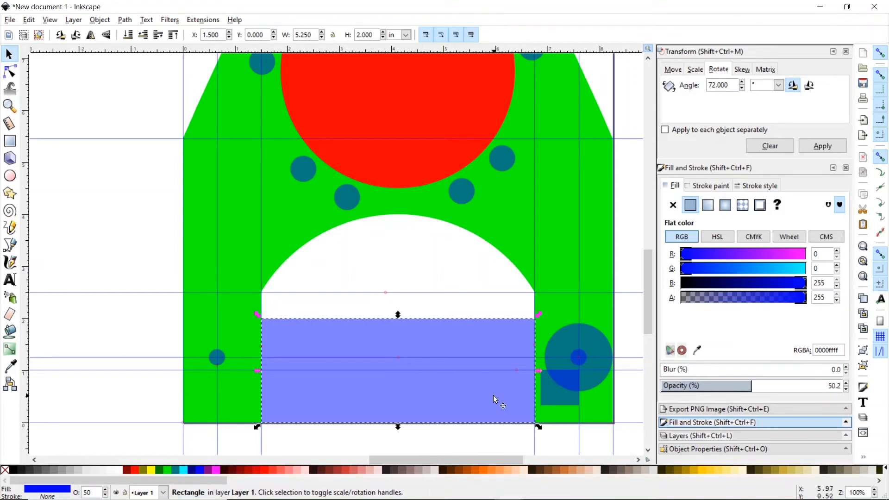
- Delete the large rectangle and move the small rectangle onto the guide intersection, resizing it
{"action": "key", "text": "Delete"}
{"action": "left_click", "coordinate": [553, 393]}
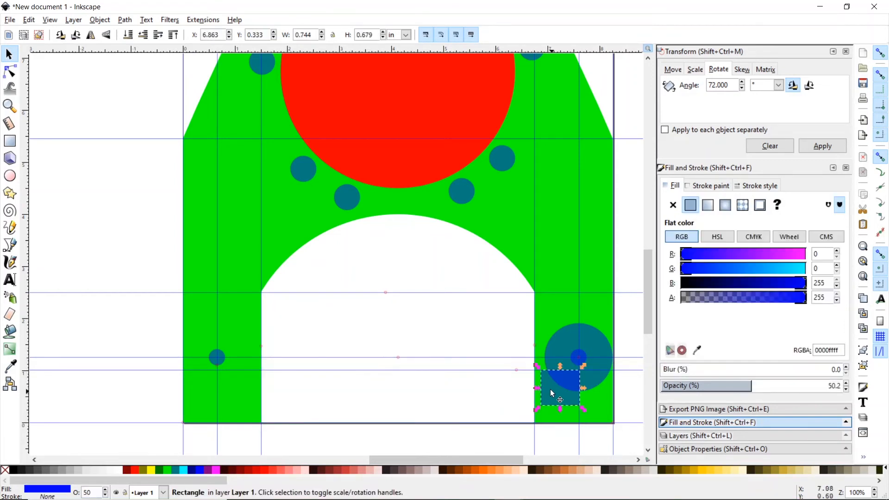
{"action": "left_click_drag", "start_coordinate": [547, 377], "coordinate": [537, 375]}
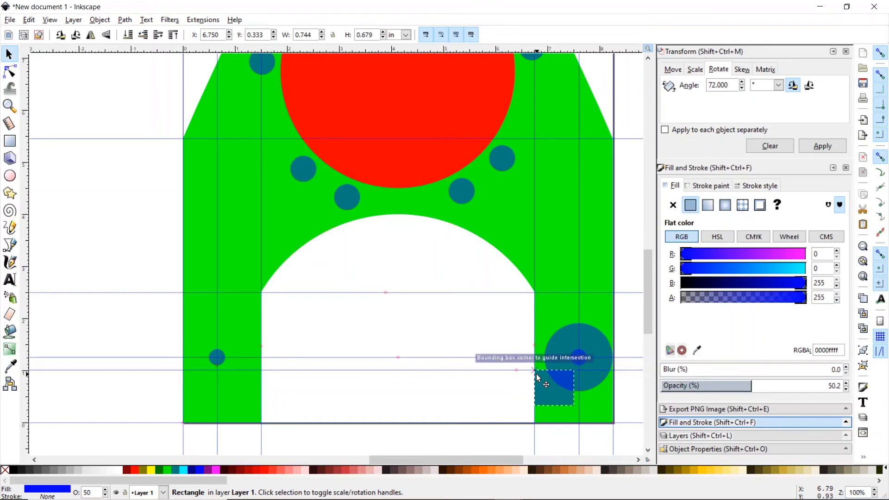
{"action": "left_click_drag", "start_coordinate": [579, 410], "coordinate": [620, 427]}
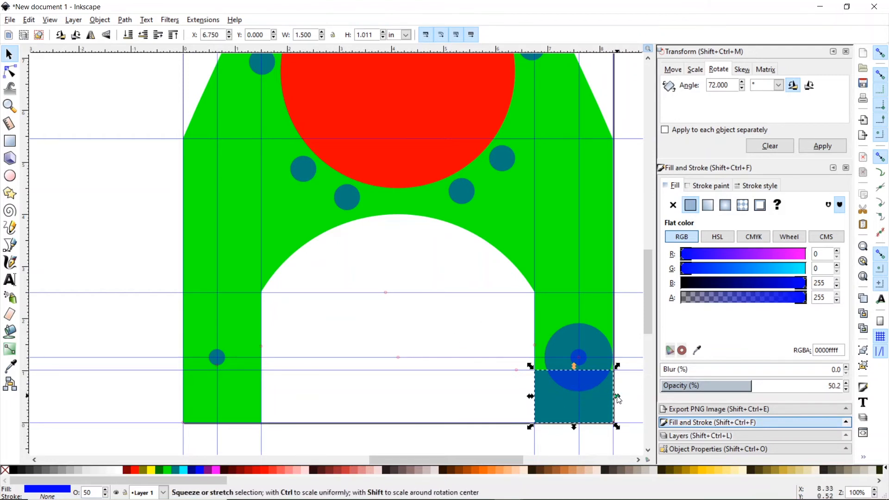
{"action": "left_click_drag", "start_coordinate": [617, 396], "coordinate": [583, 397]}
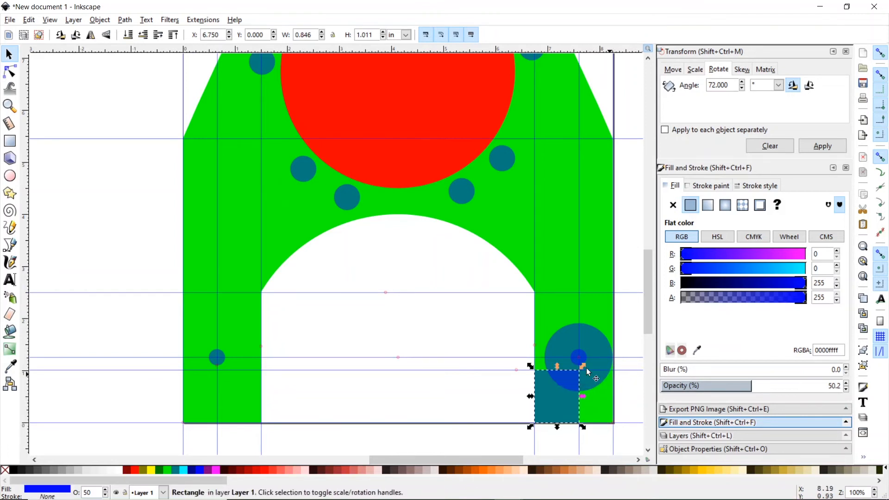
- Add a vertical guide near the page's right edge with snapping turned off
{"action": "left_click_drag", "start_coordinate": [335, 298], "coordinate": [610, 382]}
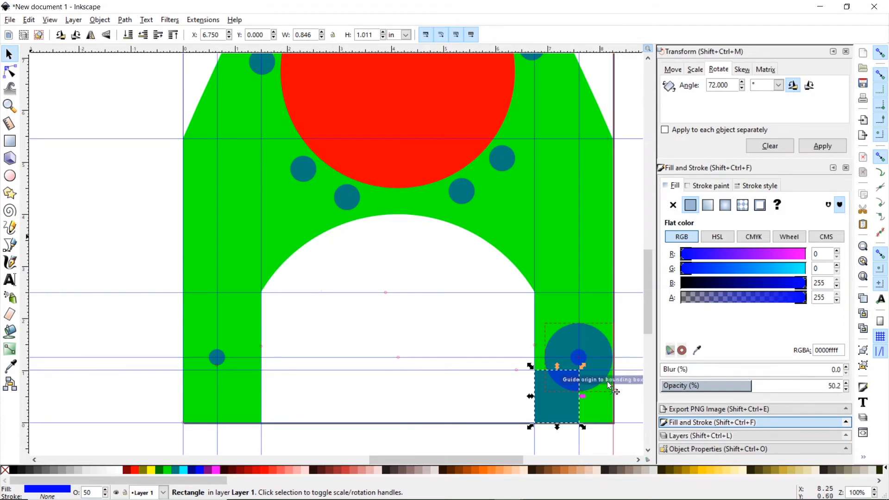
{"action": "left_click", "coordinate": [880, 54]}
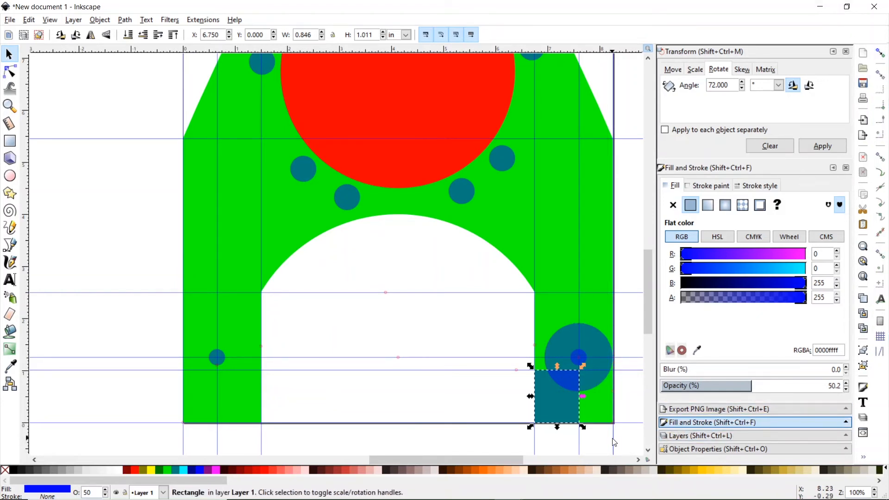
{"action": "left_click_drag", "start_coordinate": [614, 444], "coordinate": [607, 445]}
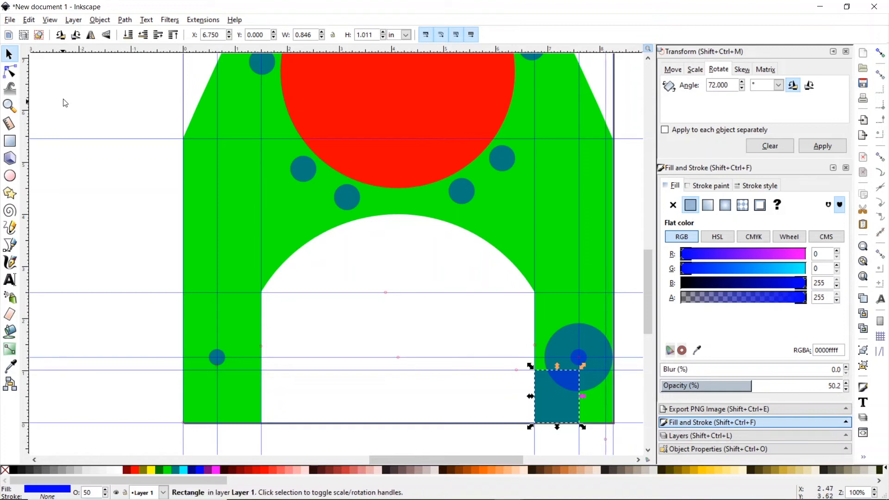
{"action": "left_click", "coordinate": [9, 105]}
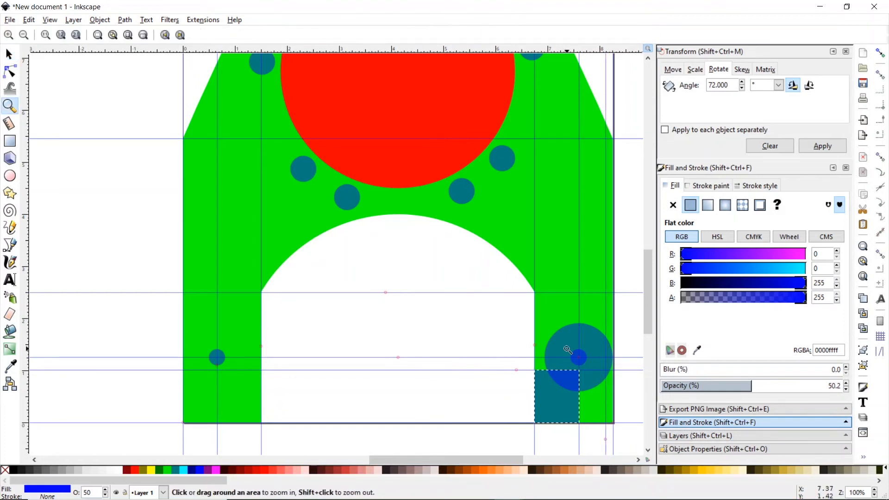
{"action": "left_click", "coordinate": [616, 373]}
{"action": "left_click", "coordinate": [616, 373]}
{"action": "left_click", "coordinate": [615, 373]}
{"action": "left_click", "coordinate": [615, 373]}
{"action": "left_click", "coordinate": [615, 372]}
{"action": "left_click", "coordinate": [614, 373]}
{"action": "left_click", "coordinate": [614, 373]}
{"action": "left_click", "coordinate": [613, 373]}
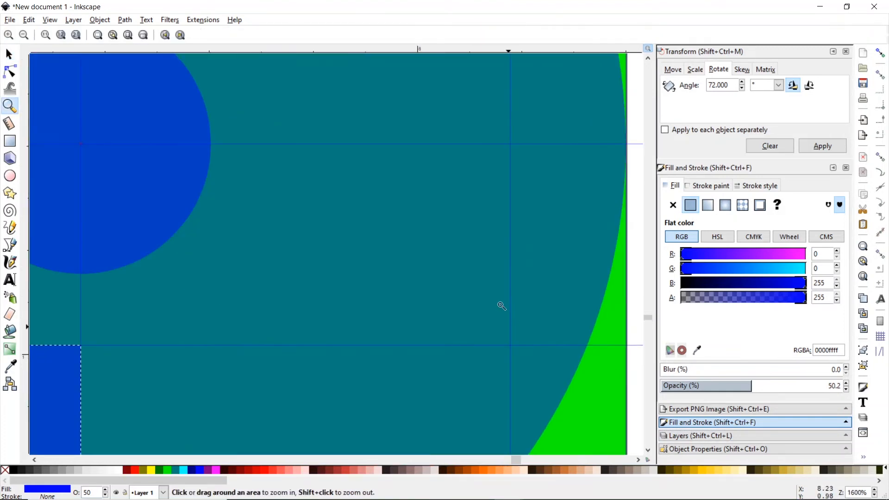
{"action": "left_click", "coordinate": [9, 54]}
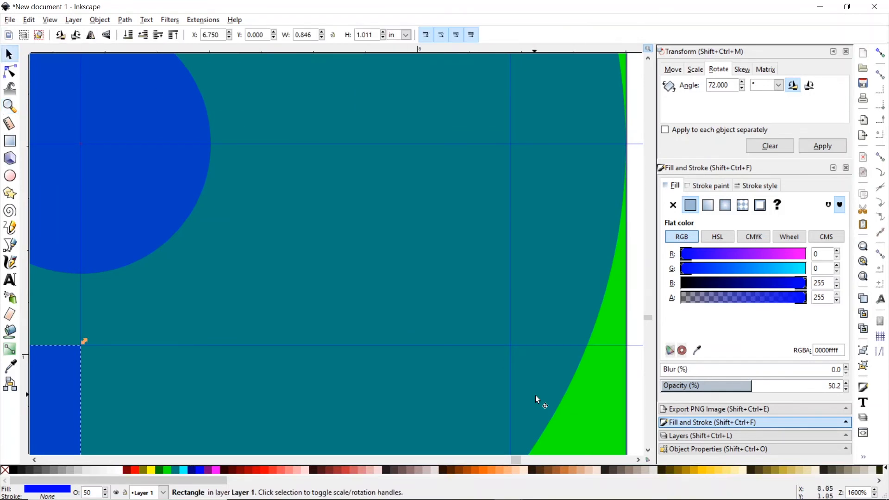
- Line the vertical guide up exactly with the green plate's right edge
{"action": "mouse_move", "coordinate": [511, 394]}
{"action": "left_mouse_down"}
{"action": "mouse_move", "coordinate": [577, 376]}
{"action": "mouse_move", "coordinate": [589, 359]}
{"action": "mouse_move", "coordinate": [589, 377]}
{"action": "left_mouse_up"}
{"action": "left_click", "coordinate": [9, 105]}
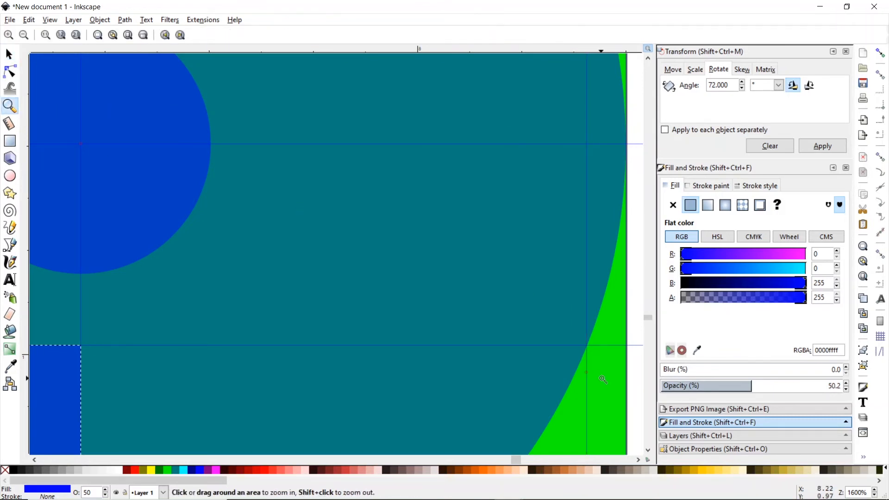
{"action": "left_click", "coordinate": [593, 357]}
{"action": "left_click", "coordinate": [593, 357]}
{"action": "left_click", "coordinate": [593, 357]}
{"action": "left_click", "coordinate": [593, 357]}
{"action": "left_click", "coordinate": [593, 357]}
{"action": "left_click", "coordinate": [593, 358]}
{"action": "left_click", "coordinate": [594, 357]}
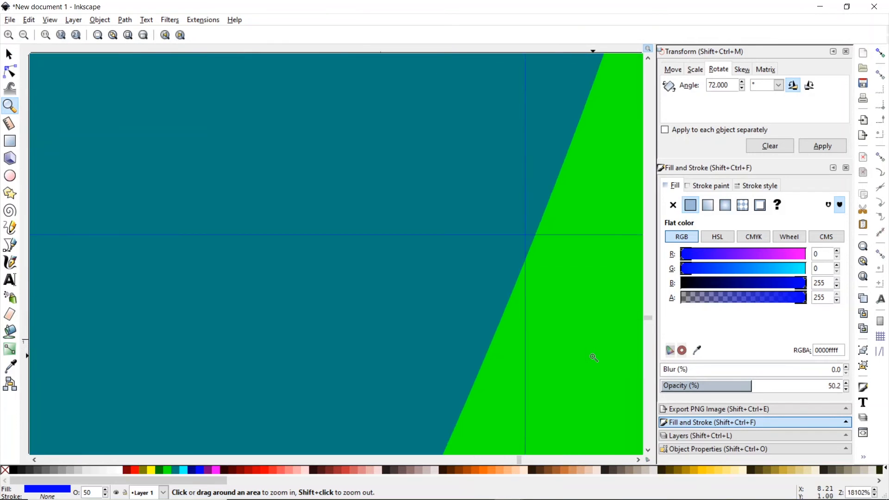
{"action": "left_click", "coordinate": [529, 242]}
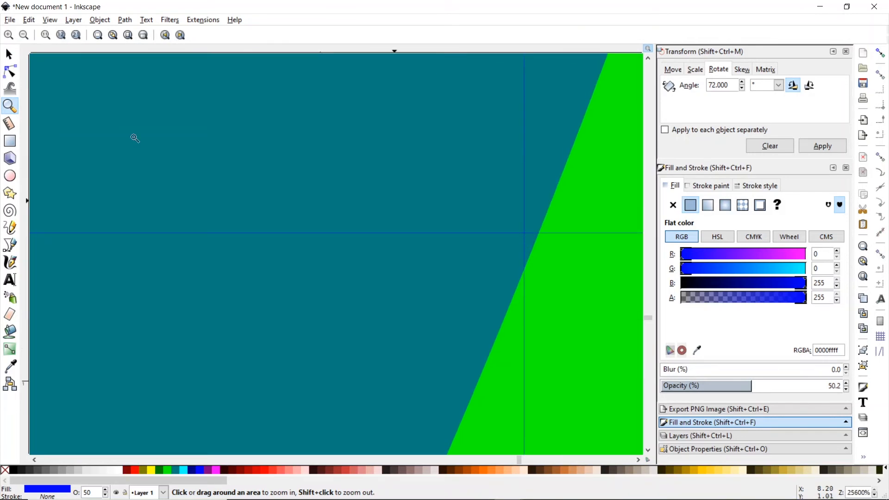
{"action": "left_click", "coordinate": [9, 54]}
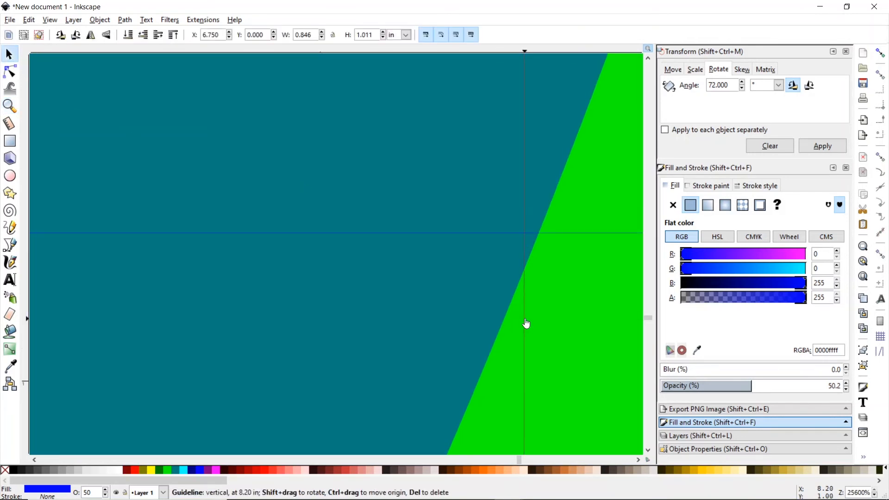
{"action": "left_click_drag", "start_coordinate": [525, 323], "coordinate": [539, 323]}
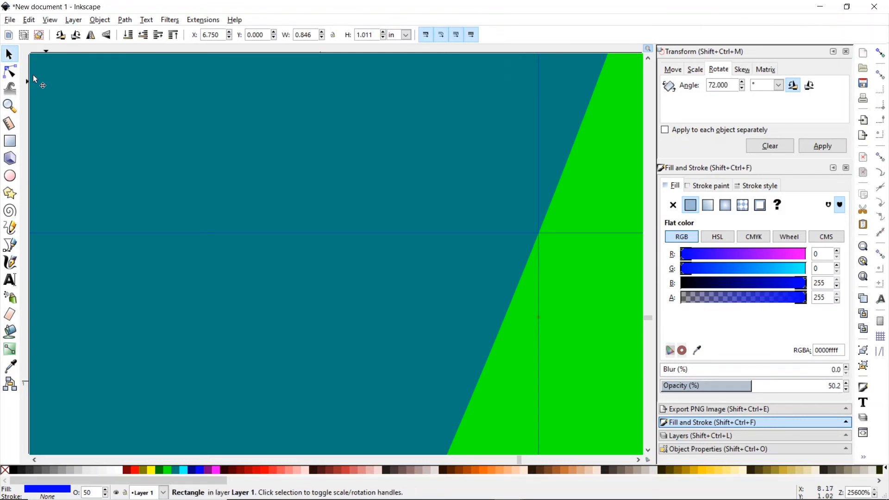
{"action": "key", "text": "z"}
{"action": "left_click", "coordinate": [22, 39]}
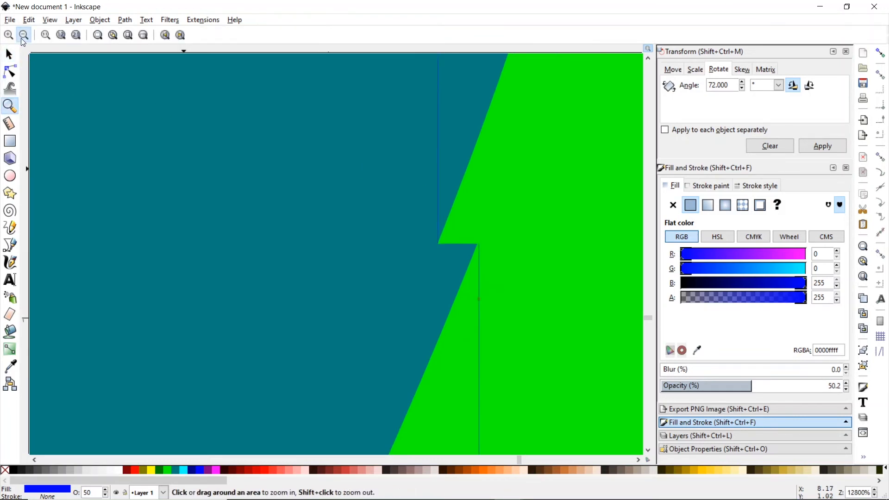
{"action": "left_click", "coordinate": [22, 39]}
{"action": "left_click", "coordinate": [22, 40]}
{"action": "left_click", "coordinate": [23, 36]}
{"action": "left_click", "coordinate": [23, 36]}
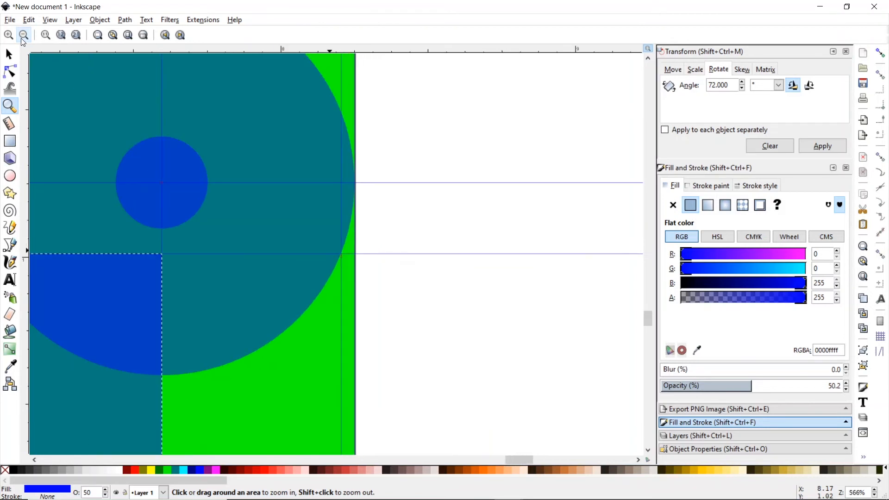
{"action": "left_click", "coordinate": [23, 36]}
{"action": "left_click", "coordinate": [22, 36]}
{"action": "left_click", "coordinate": [23, 36]}
- Widen the rectangle and snap its right side to the edge guide, making it 1.454 × 1.011 in
{"action": "left_click", "coordinate": [10, 54]}
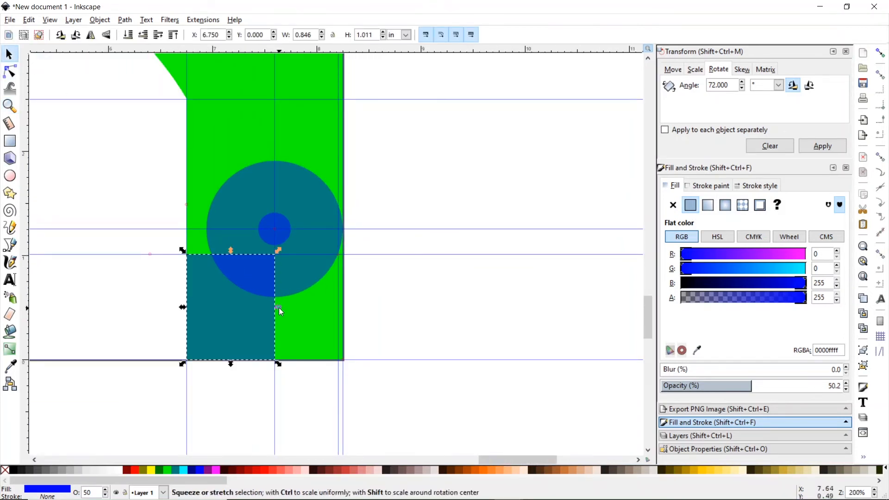
{"action": "left_click_drag", "start_coordinate": [278, 307], "coordinate": [340, 300]}
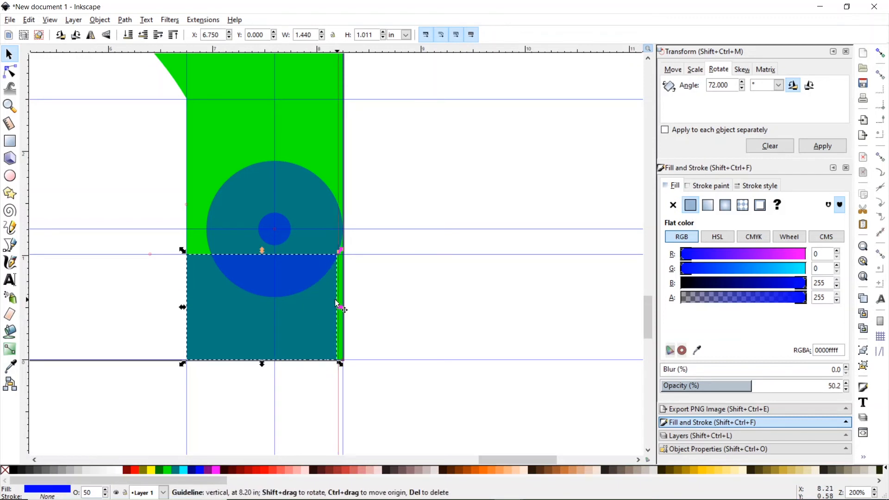
{"action": "left_click", "coordinate": [881, 53]}
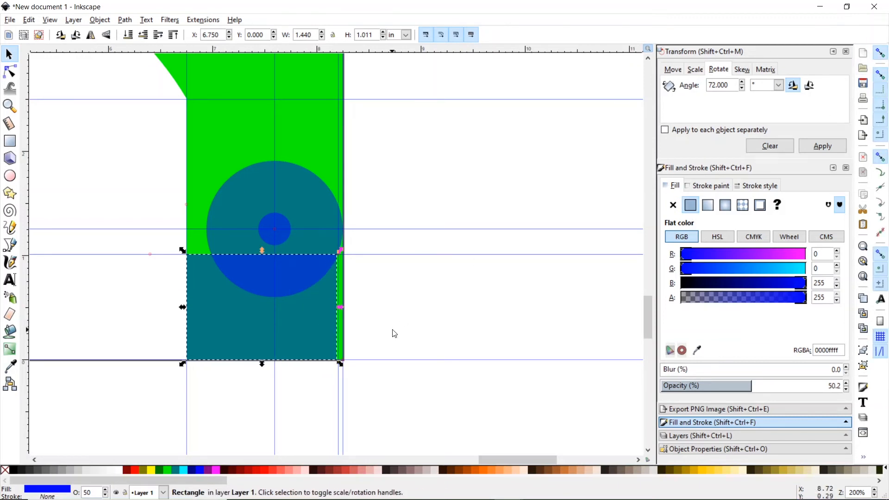
{"action": "left_click_drag", "start_coordinate": [341, 313], "coordinate": [344, 315]}
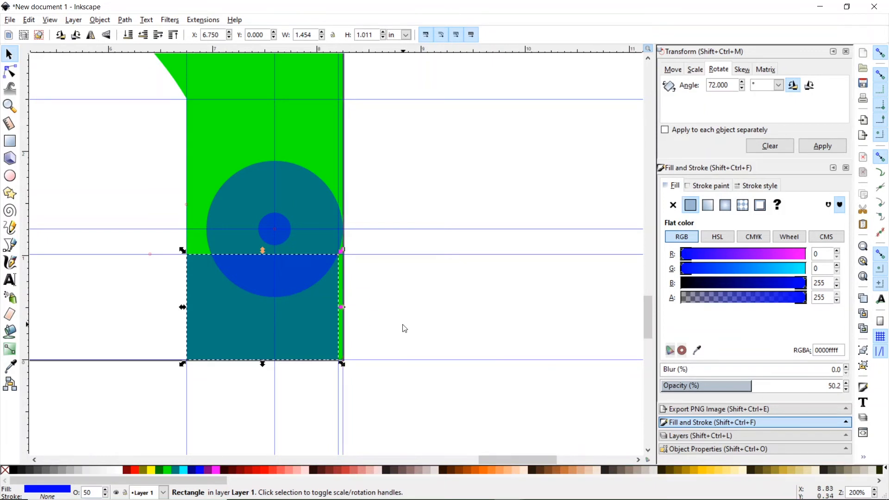
{"action": "left_click", "coordinate": [404, 328]}
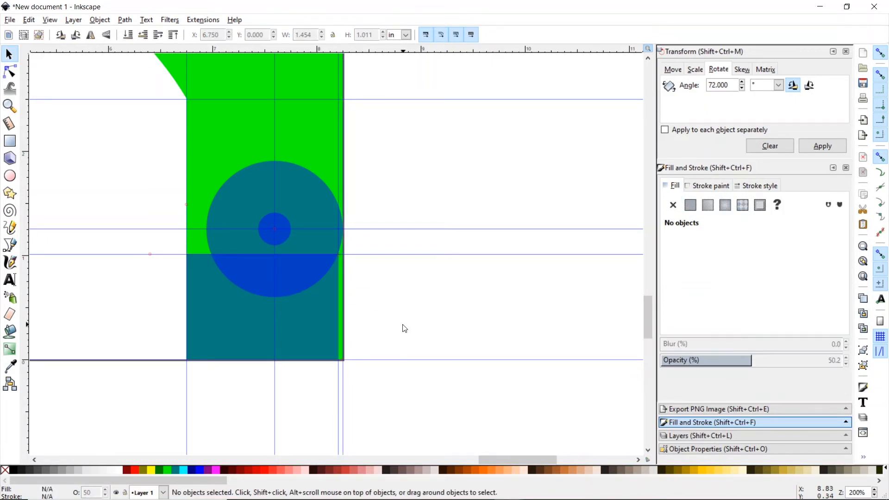
{"action": "left_click", "coordinate": [299, 308]}
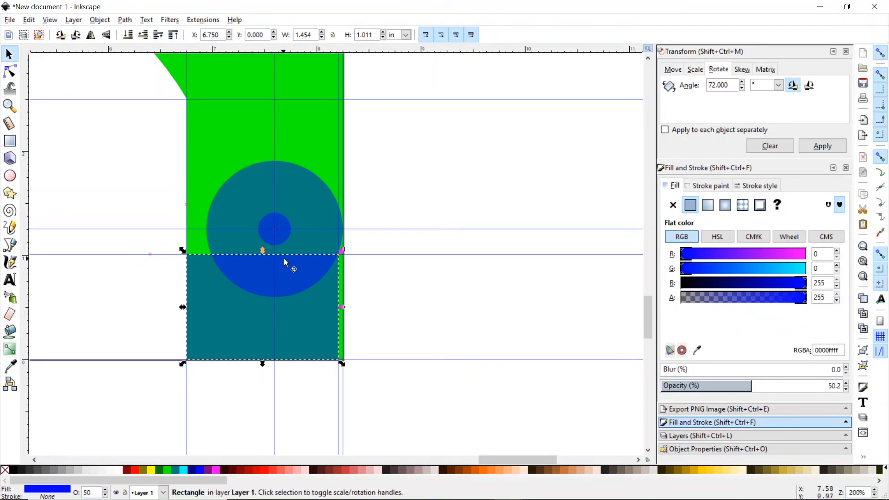
- Convert the rectangle to a path and slide its bottom-right node left to about X 6.871
{"action": "left_click", "coordinate": [125, 20]}
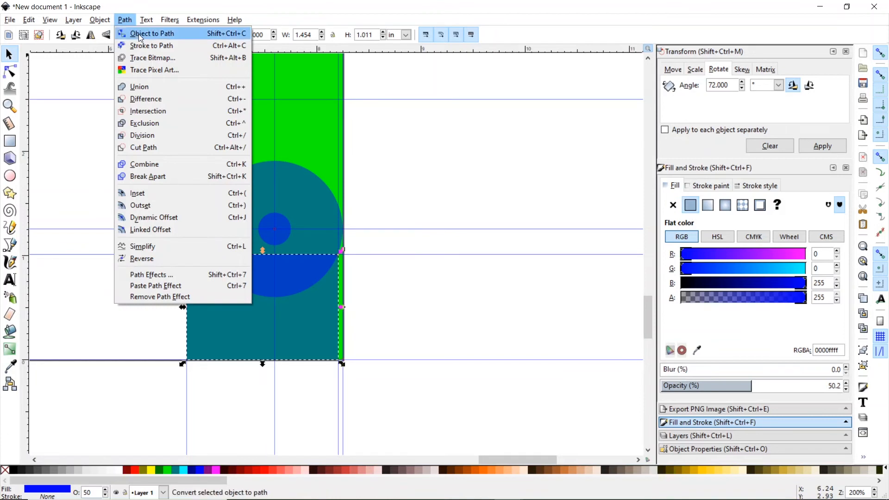
{"action": "left_click", "coordinate": [141, 36]}
{"action": "left_click", "coordinate": [11, 73]}
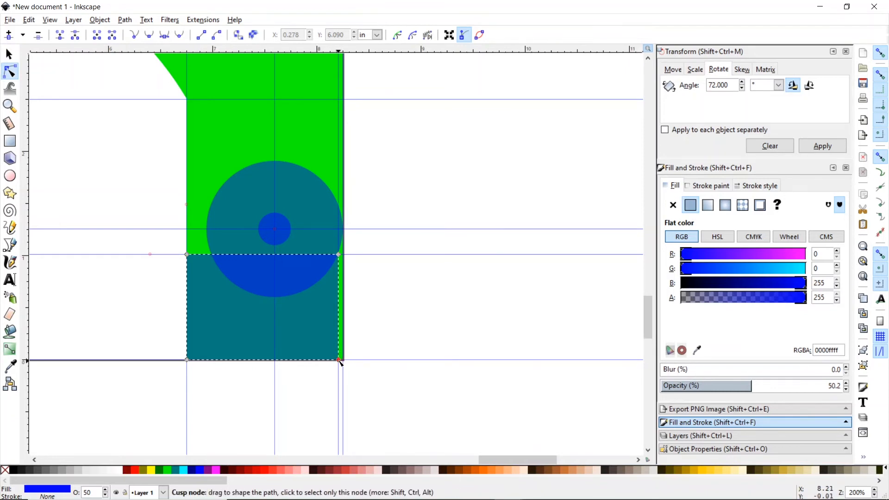
{"action": "left_click_drag", "start_coordinate": [339, 361], "coordinate": [200, 362]}
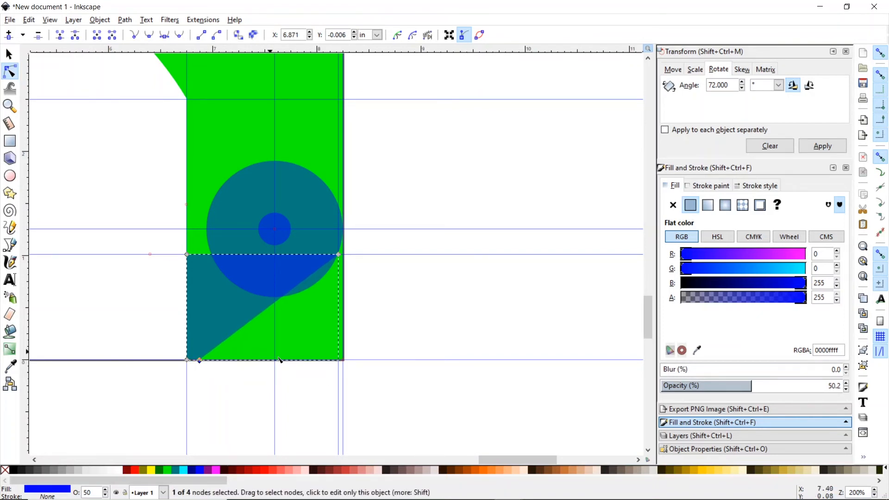
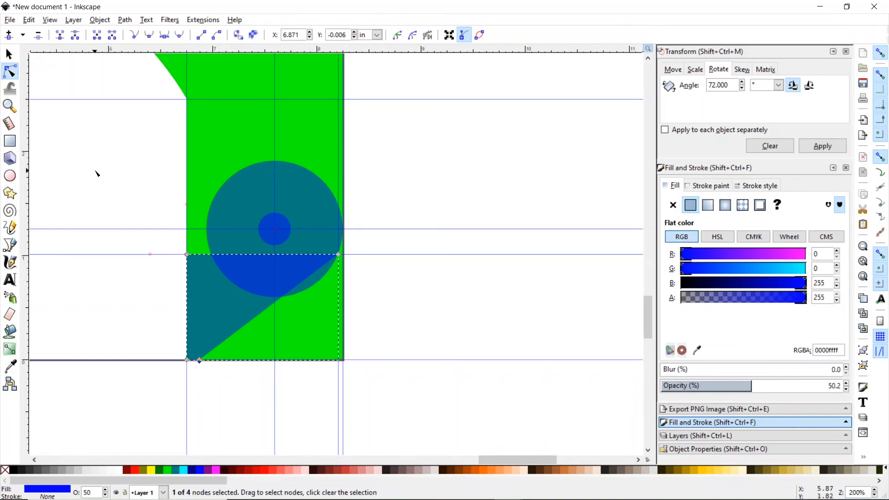
- Draw a yellow rectangle over the teal circle's lower right and subtract it with Path > Difference
{"action": "left_click", "coordinate": [10, 140]}
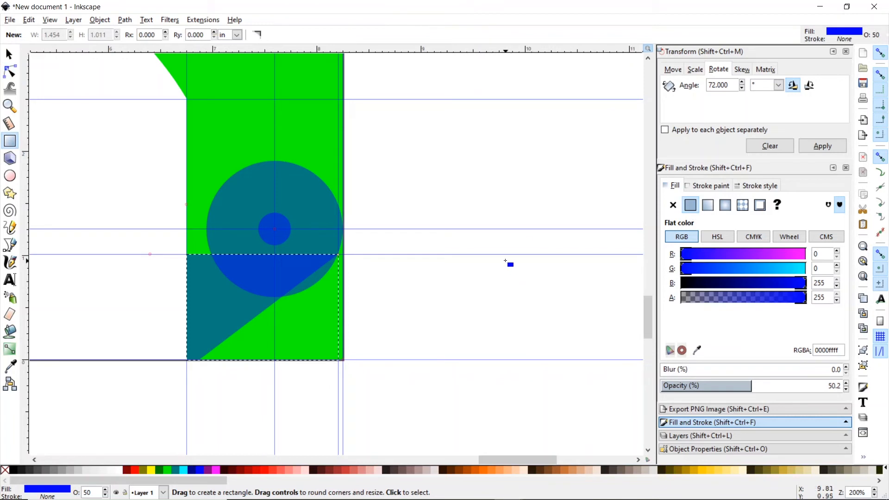
{"action": "left_click_drag", "start_coordinate": [504, 261], "coordinate": [235, 360]}
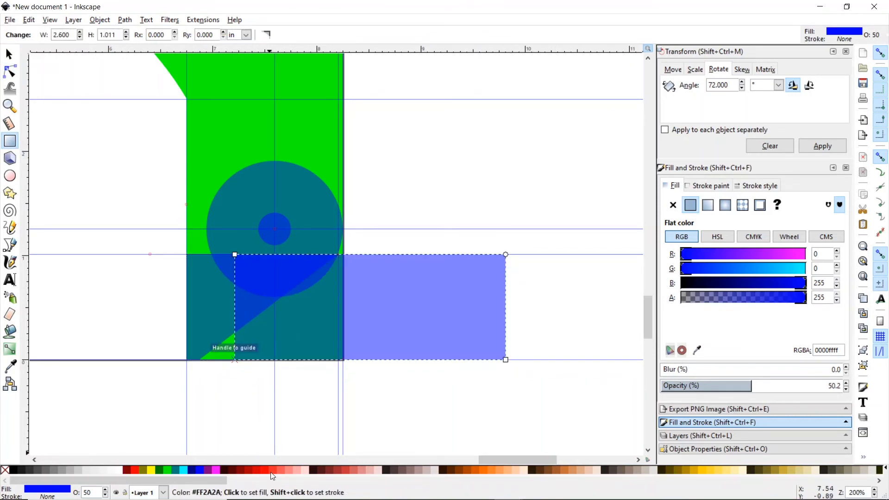
{"action": "left_click", "coordinate": [150, 470]}
{"action": "left_click", "coordinate": [9, 55]}
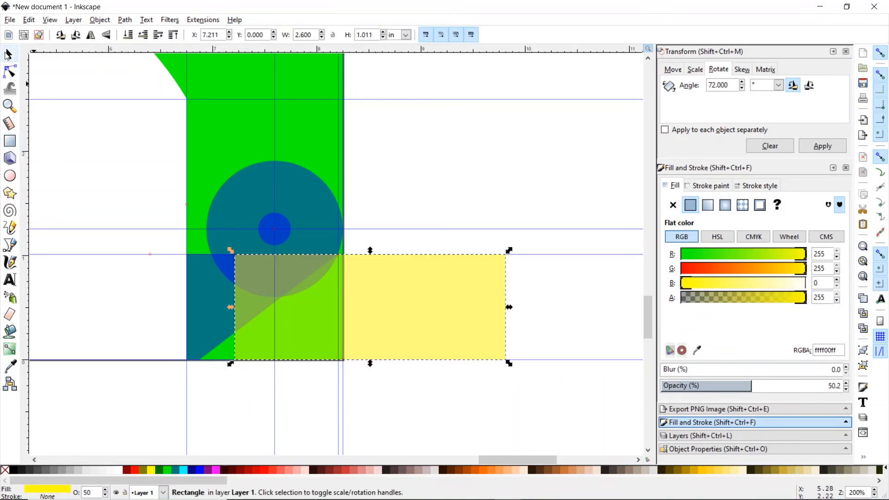
{"action": "key", "text": "shift"}
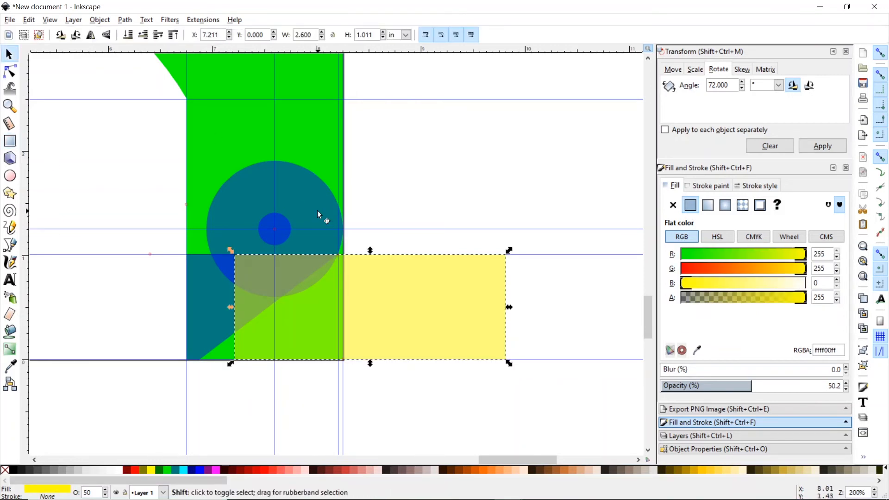
{"action": "left_click", "coordinate": [318, 210], "text": "shift"}
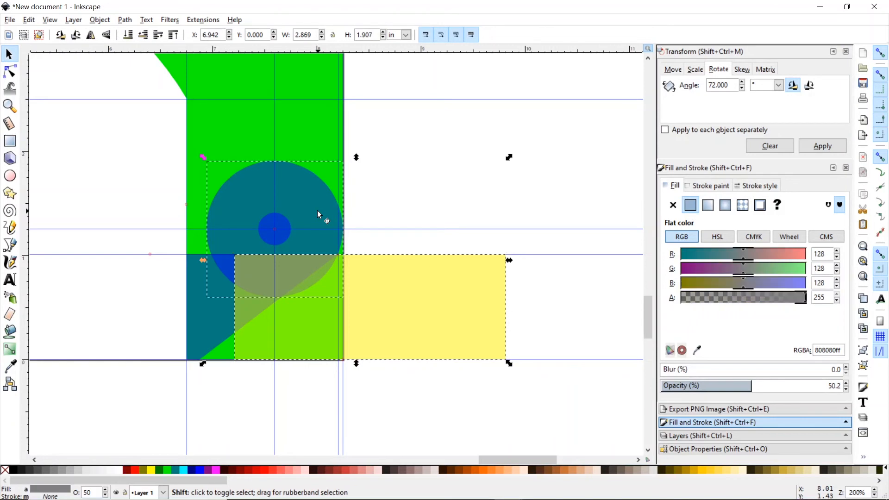
{"action": "left_click", "coordinate": [124, 20]}
{"action": "left_click", "coordinate": [149, 103]}
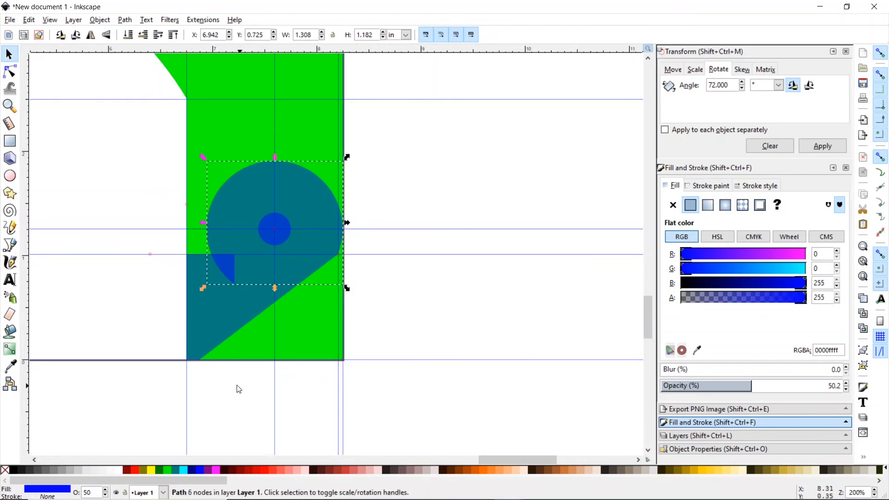
- Draw a rectangle over the plate's lower section and subtract it from the green plate
{"action": "left_click", "coordinate": [10, 140]}
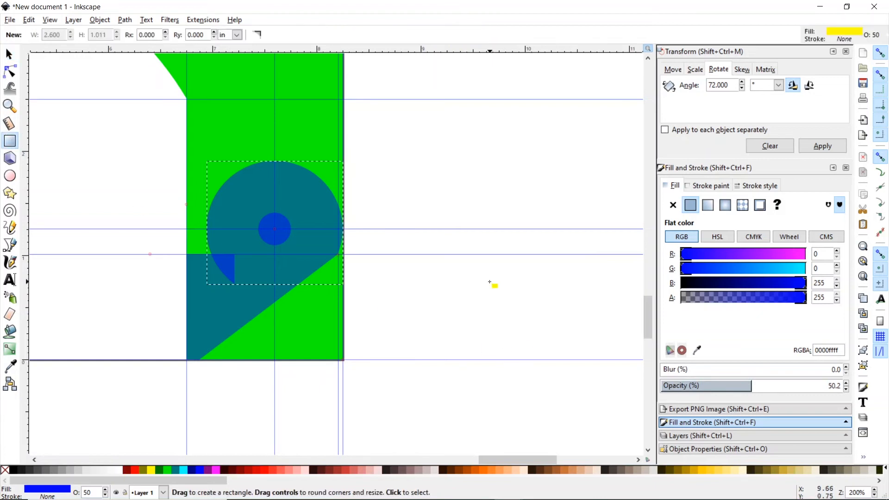
{"action": "mouse_move", "coordinate": [445, 230]}
{"action": "left_mouse_down"}
{"action": "mouse_move", "coordinate": [399, 307]}
{"action": "mouse_move", "coordinate": [236, 397]}
{"action": "mouse_move", "coordinate": [188, 380]}
{"action": "left_mouse_up"}
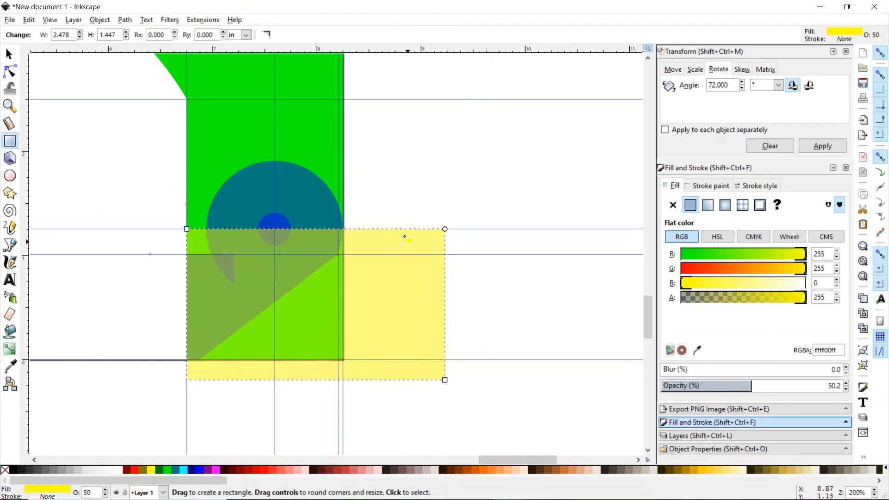
{"action": "left_click", "coordinate": [8, 54]}
{"action": "left_click", "coordinate": [316, 117], "text": "shift"}
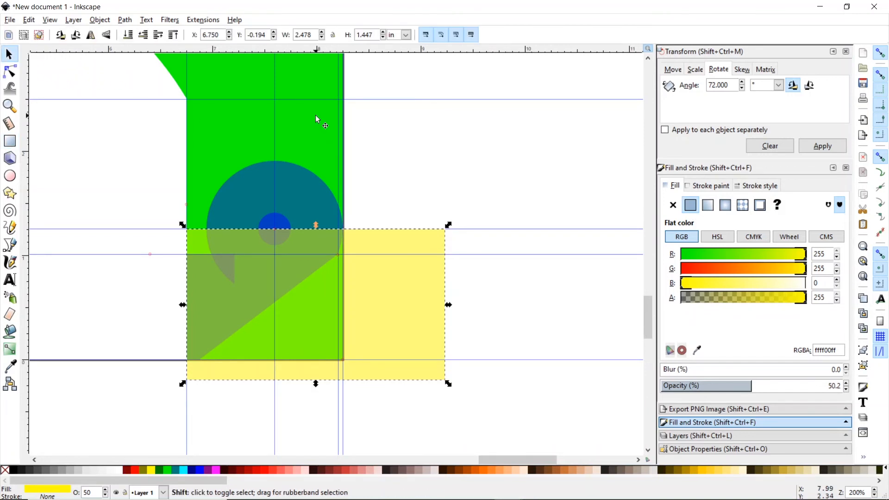
{"action": "left_click", "coordinate": [124, 20]}
{"action": "left_click", "coordinate": [149, 102]}
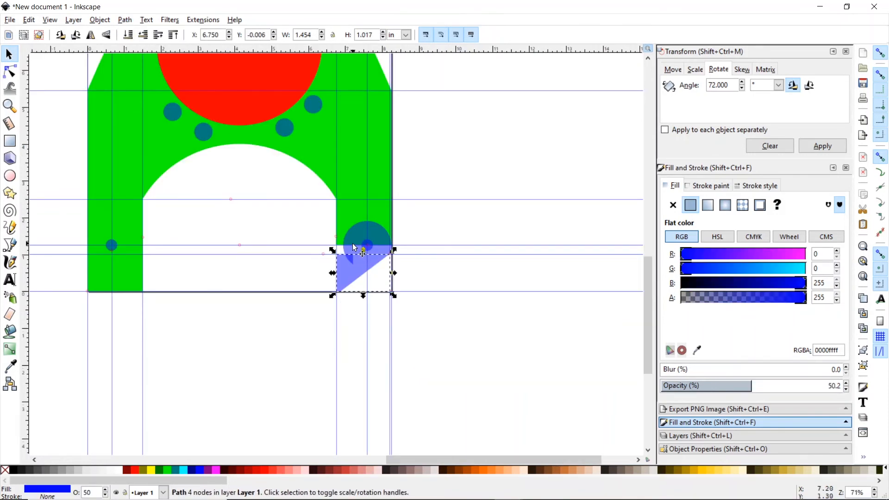
- Union the teal circle and triangle into one corner shape
{"action": "left_click", "coordinate": [356, 246], "text": "shift"}
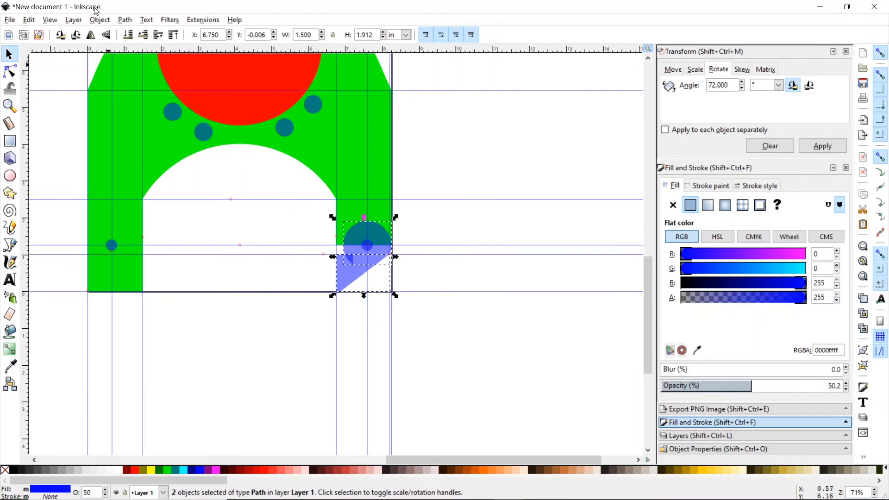
{"action": "left_click", "coordinate": [124, 20]}
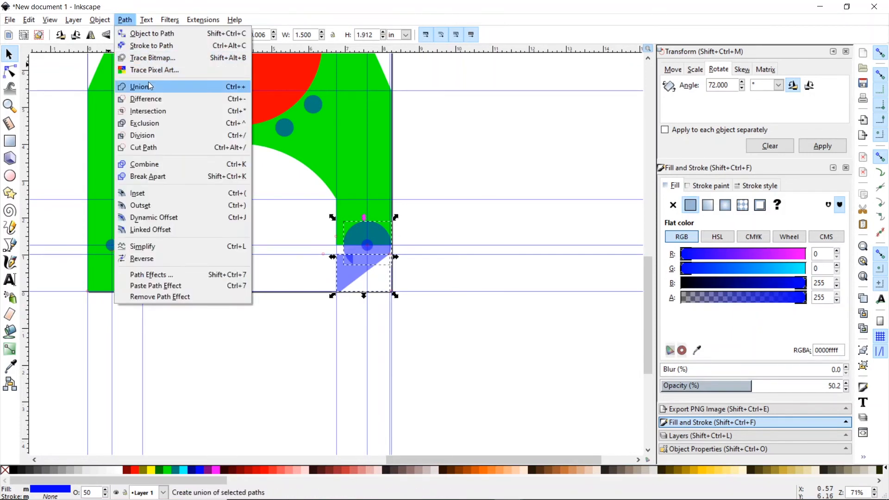
{"action": "left_click", "coordinate": [149, 83]}
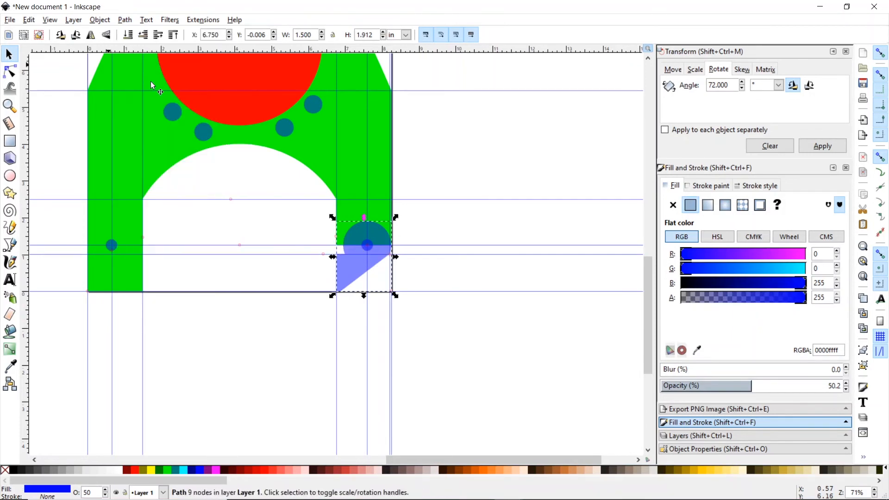
- Duplicate the corner shape, flip it horizontally and snap it to the left leg's edge and bottom guides
{"action": "left_click", "coordinate": [31, 21]}
{"action": "left_click", "coordinate": [65, 168]}
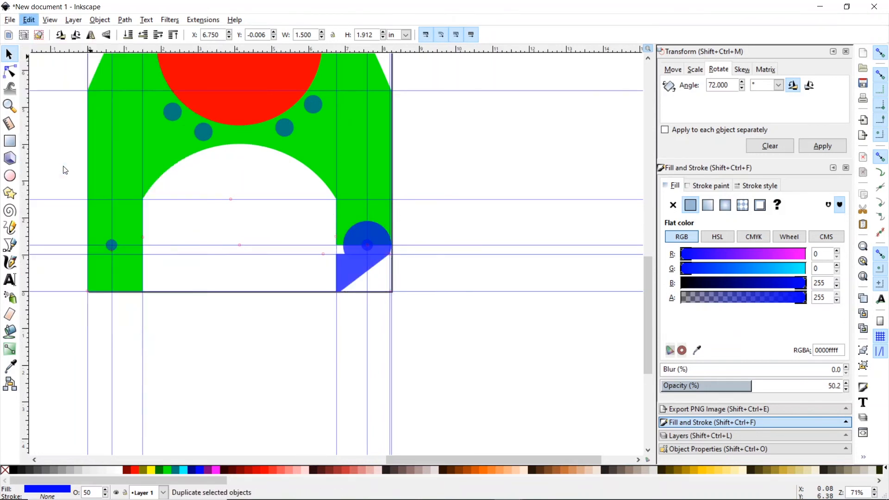
{"action": "left_click", "coordinate": [100, 20]}
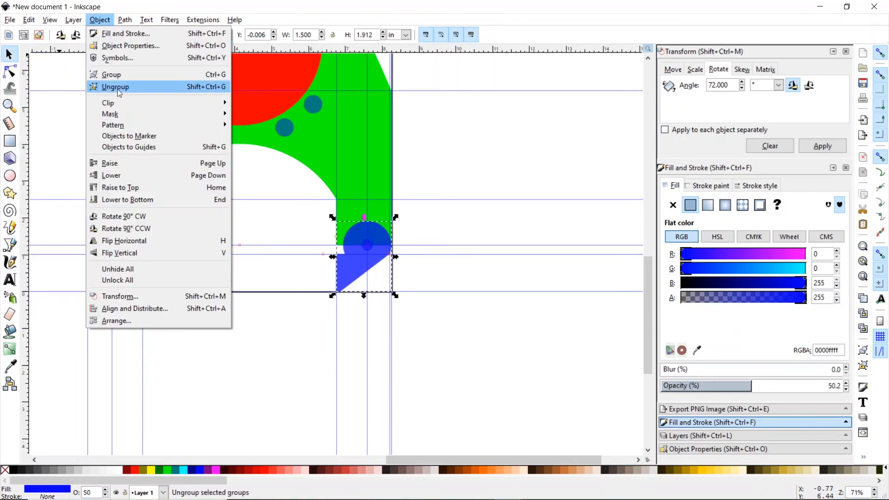
{"action": "left_click", "coordinate": [144, 242]}
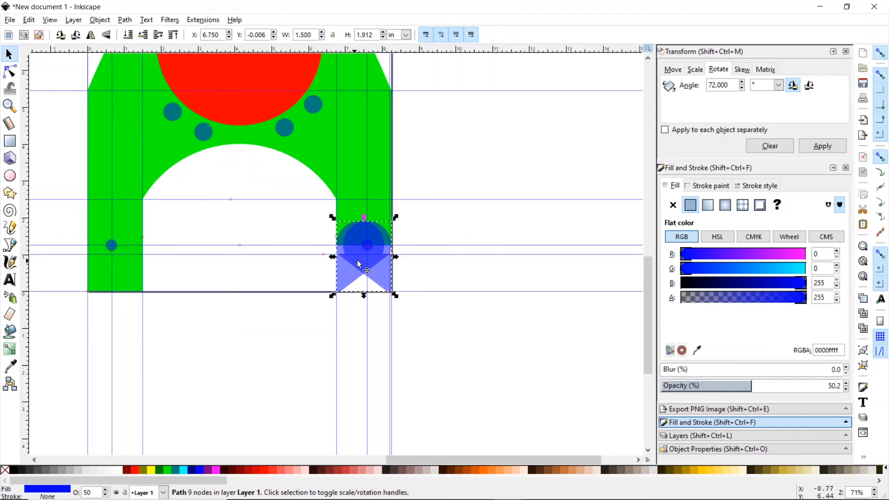
{"action": "left_click_drag", "start_coordinate": [370, 263], "coordinate": [115, 262]}
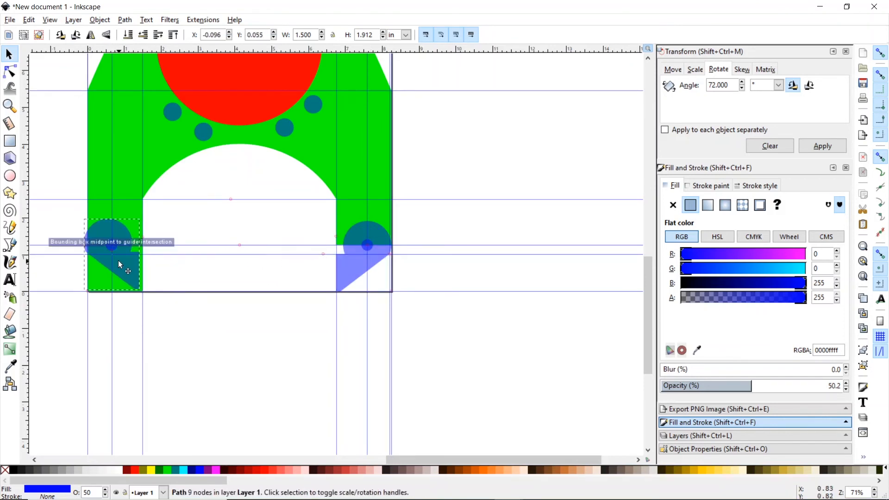
{"action": "left_click_drag", "start_coordinate": [92, 252], "coordinate": [96, 252]}
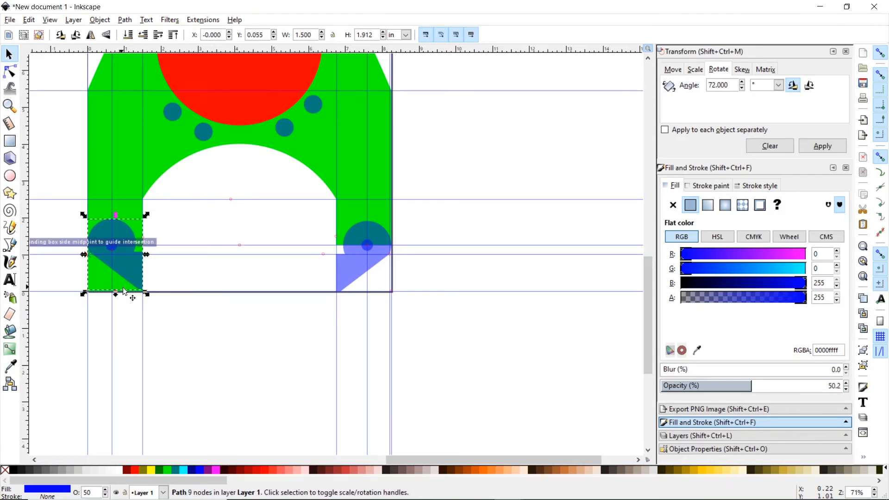
{"action": "left_click_drag", "start_coordinate": [139, 286], "coordinate": [139, 288]}
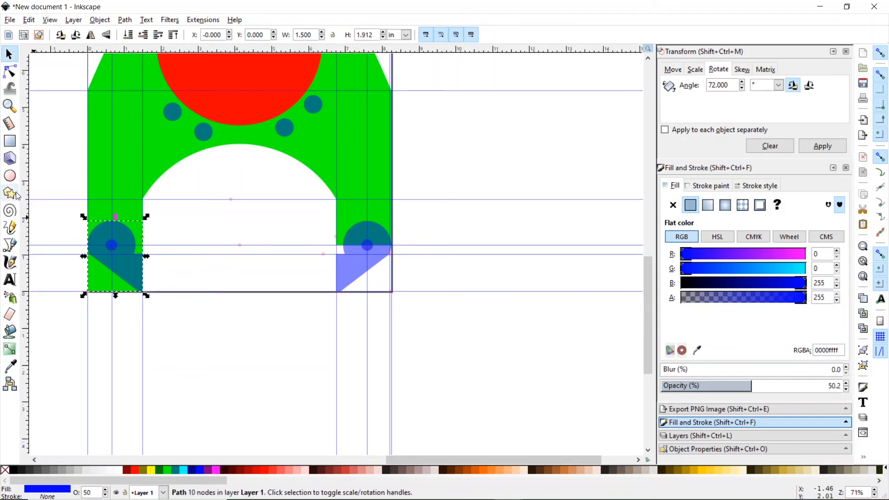
{"action": "left_click", "coordinate": [9, 141]}
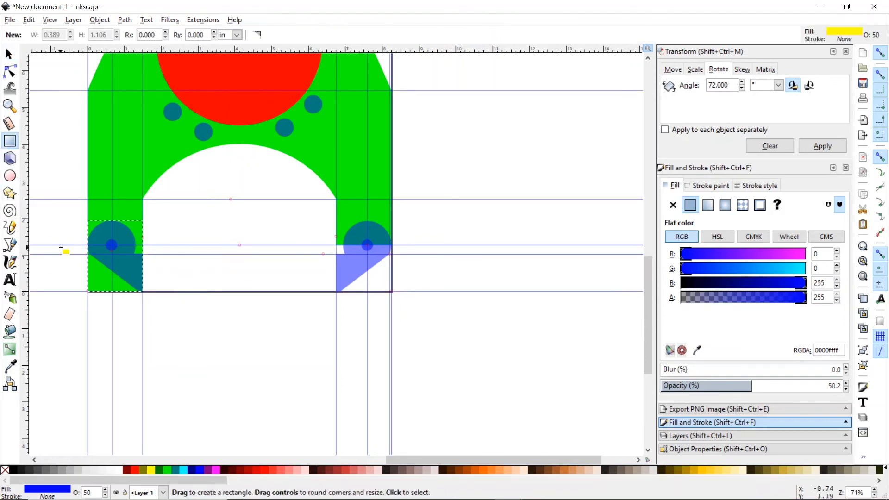
- Draw a 3.567 × 1.253 in rectangle over the left leg's bottom and subtract it from the plate
{"action": "left_click_drag", "start_coordinate": [59, 245], "coordinate": [191, 291]}
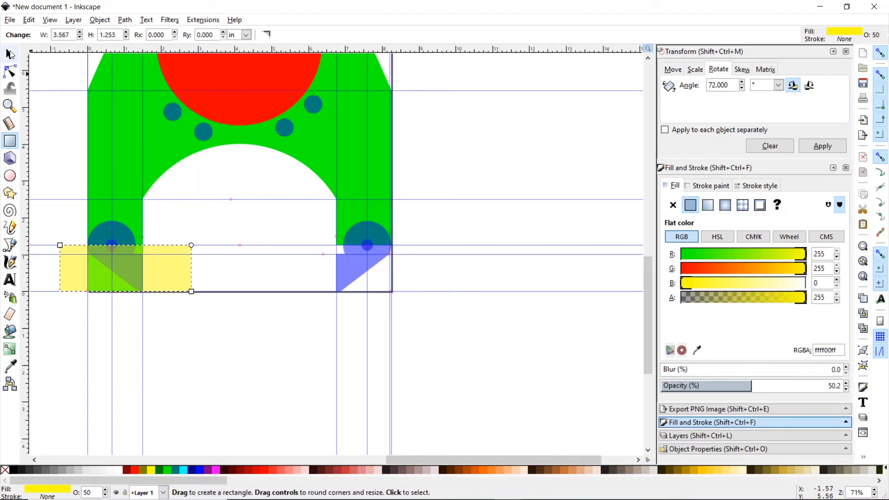
{"action": "left_click", "coordinate": [9, 55]}
{"action": "left_click", "coordinate": [100, 168], "text": "shift"}
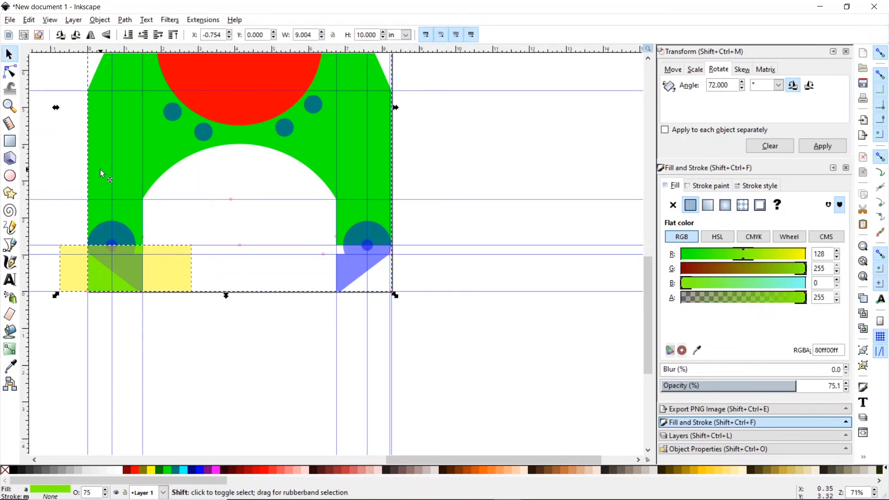
{"action": "left_click", "coordinate": [124, 19]}
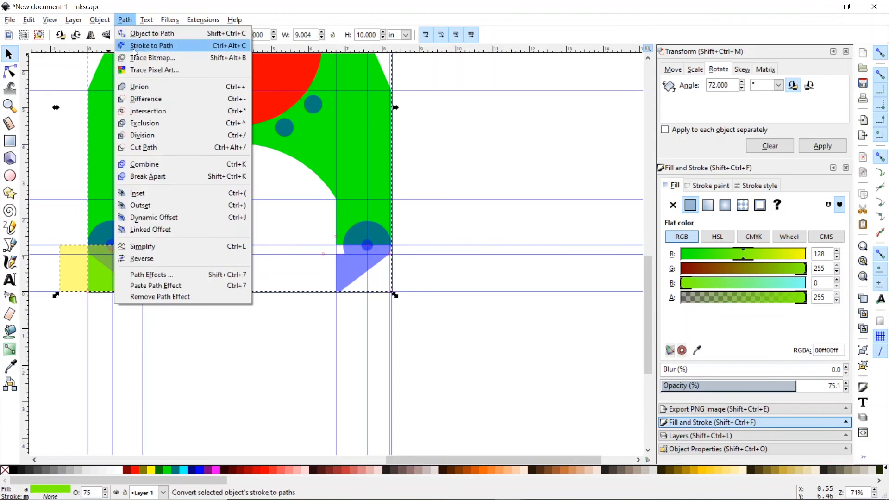
{"action": "left_click", "coordinate": [143, 98]}
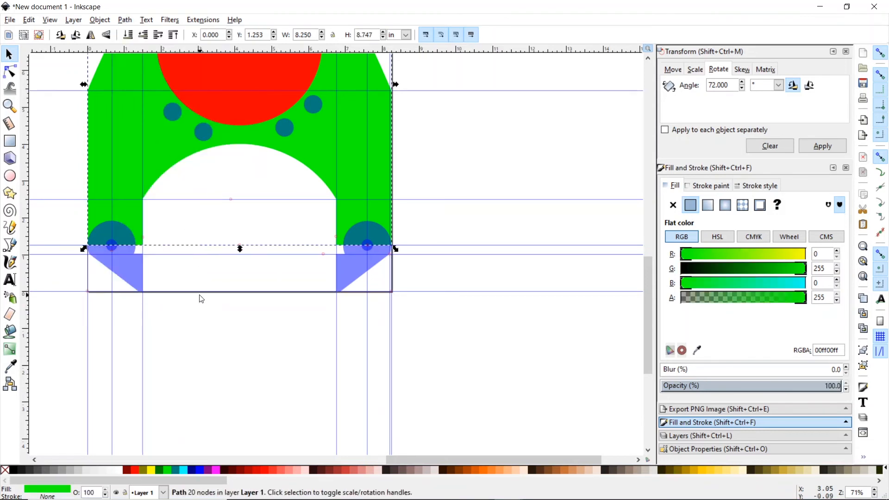
- Union both blue corner shapes into the green plate, then draw a small filler rectangle over the left notch
{"action": "left_click", "coordinate": [132, 267], "text": "shift"}
{"action": "left_click", "coordinate": [125, 20]}
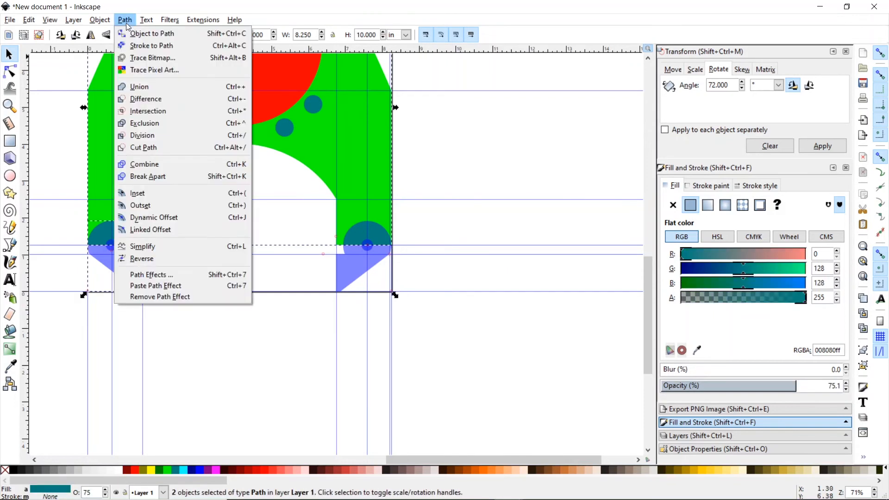
{"action": "left_click", "coordinate": [144, 87]}
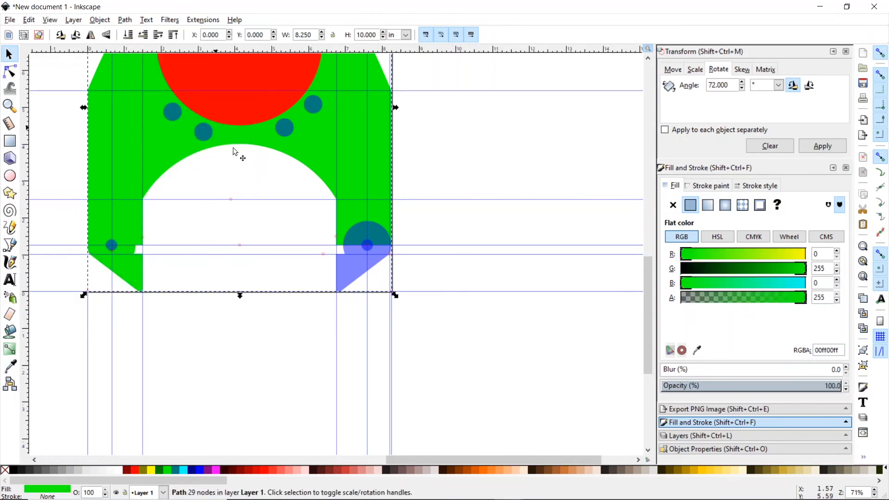
{"action": "left_click", "coordinate": [353, 265], "text": "shift"}
{"action": "left_click", "coordinate": [125, 19]}
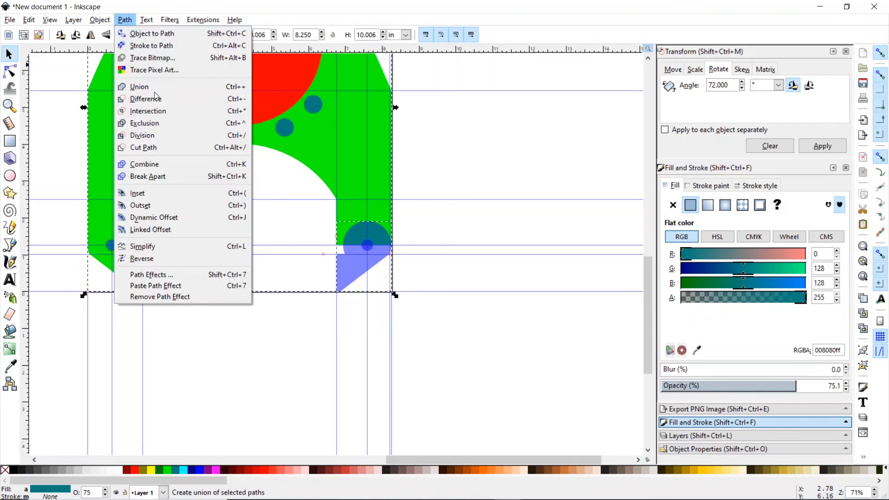
{"action": "left_click", "coordinate": [140, 86]}
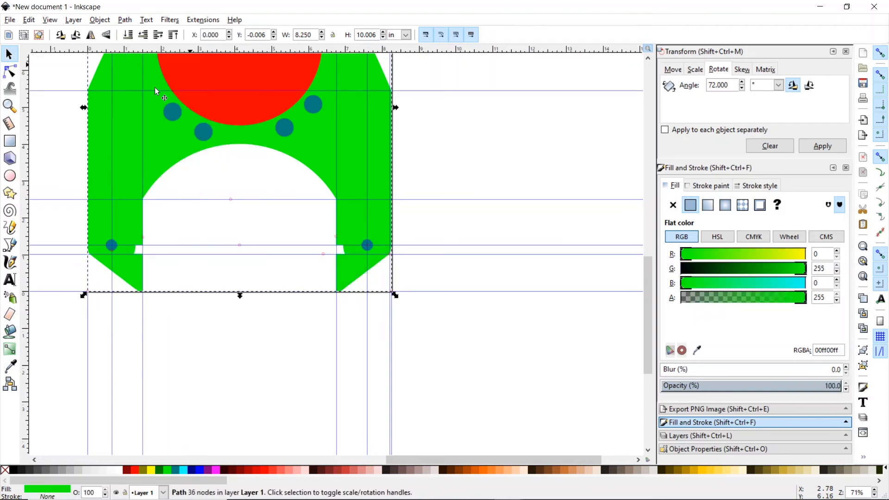
{"action": "left_click", "coordinate": [11, 142]}
{"action": "left_click_drag", "start_coordinate": [123, 237], "coordinate": [142, 263]}
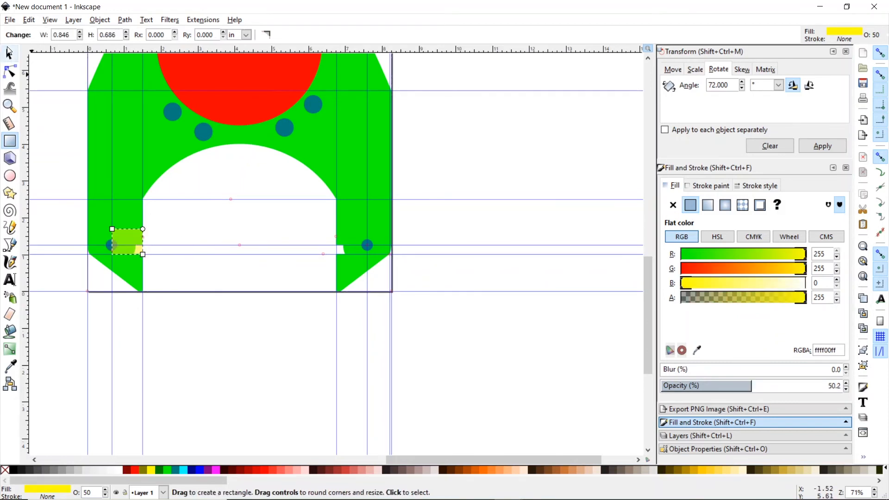
- Merge the small filler rectangle into the green plate with Path > Union
{"action": "left_click", "coordinate": [9, 52]}
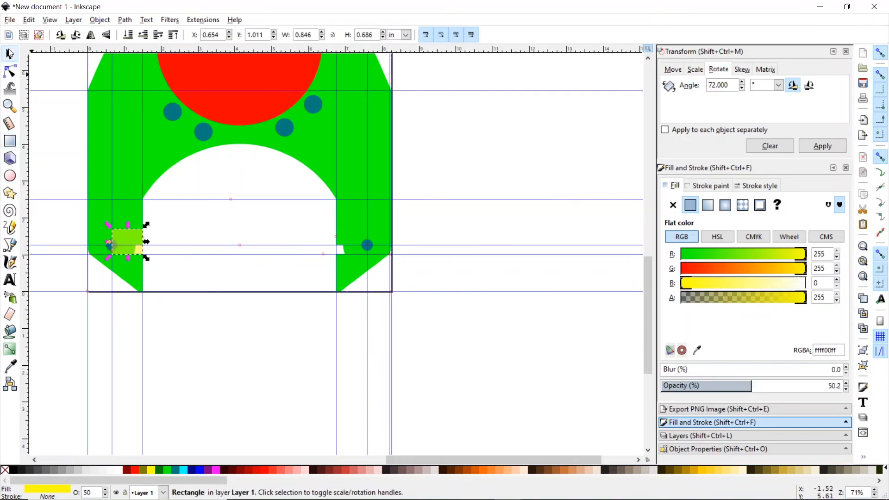
{"action": "left_click", "coordinate": [98, 153], "text": "shift"}
{"action": "left_click", "coordinate": [125, 20]}
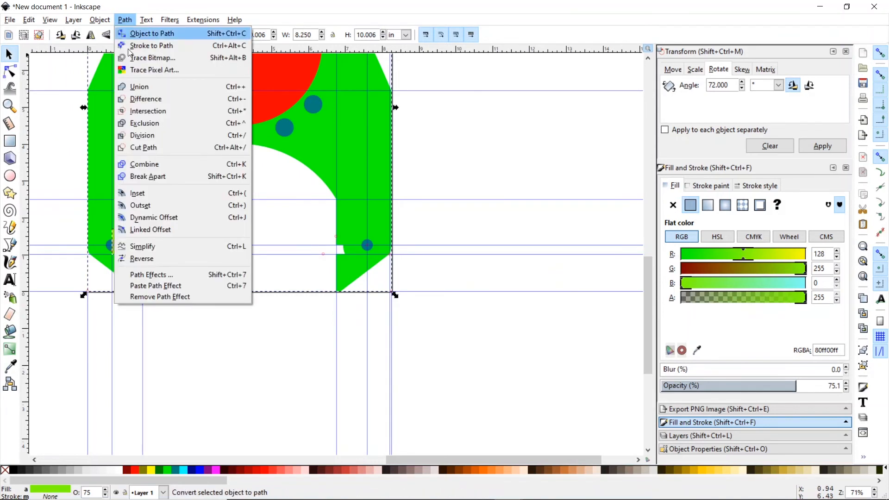
{"action": "left_click", "coordinate": [147, 87]}
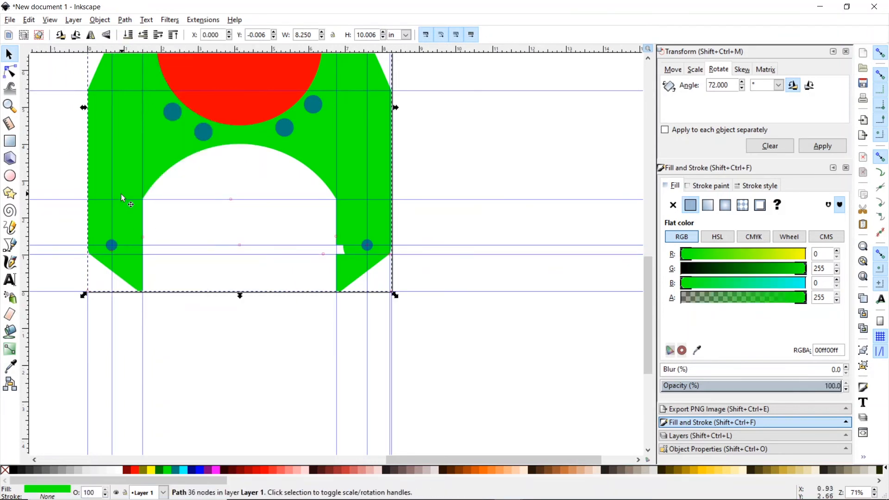
- Draw a rectangle over the notch by the right leg and union it into the plate
{"action": "left_click", "coordinate": [9, 141]}
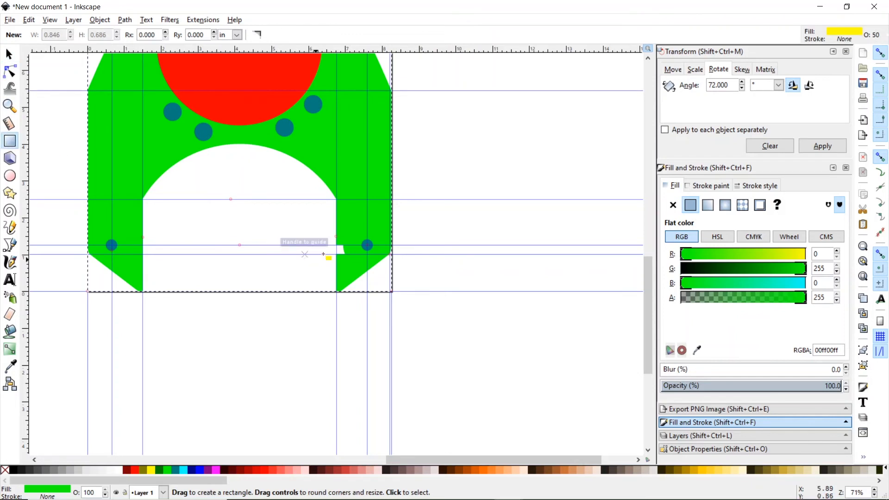
{"action": "left_click_drag", "start_coordinate": [337, 223], "coordinate": [367, 255]}
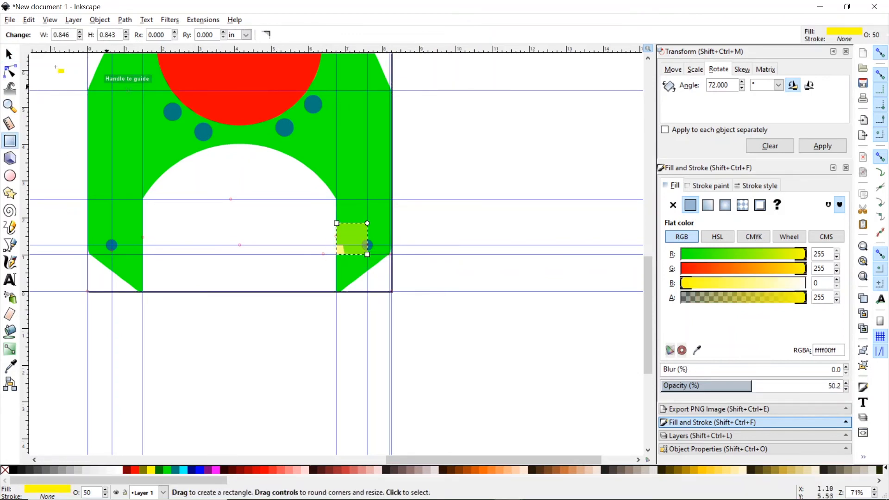
{"action": "left_click", "coordinate": [9, 54]}
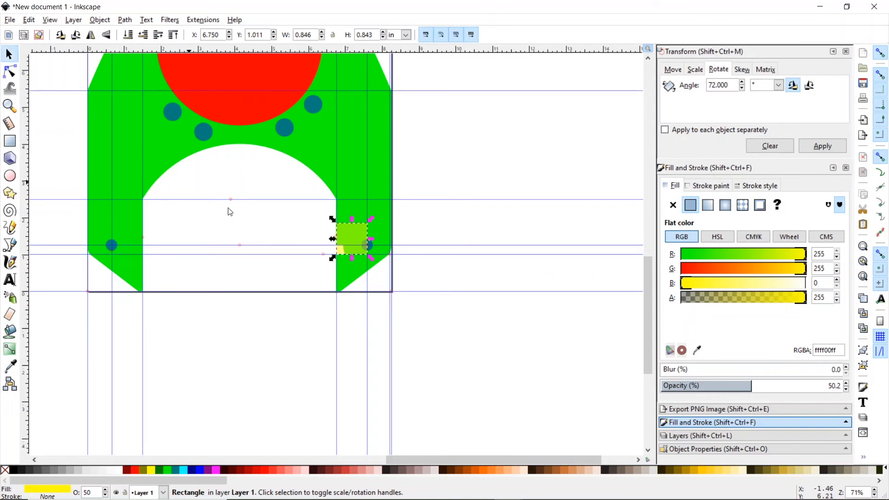
{"action": "left_click", "coordinate": [349, 158], "text": "shift"}
{"action": "left_click", "coordinate": [125, 19]}
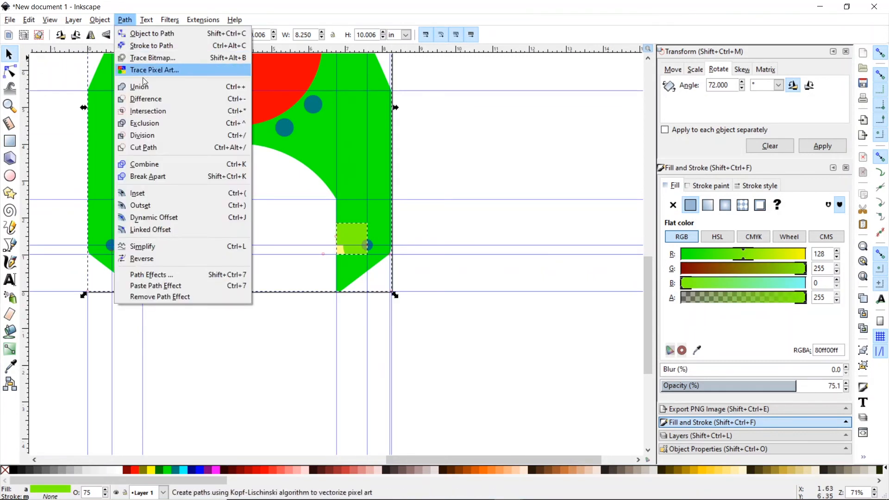
{"action": "left_click", "coordinate": [141, 86]}
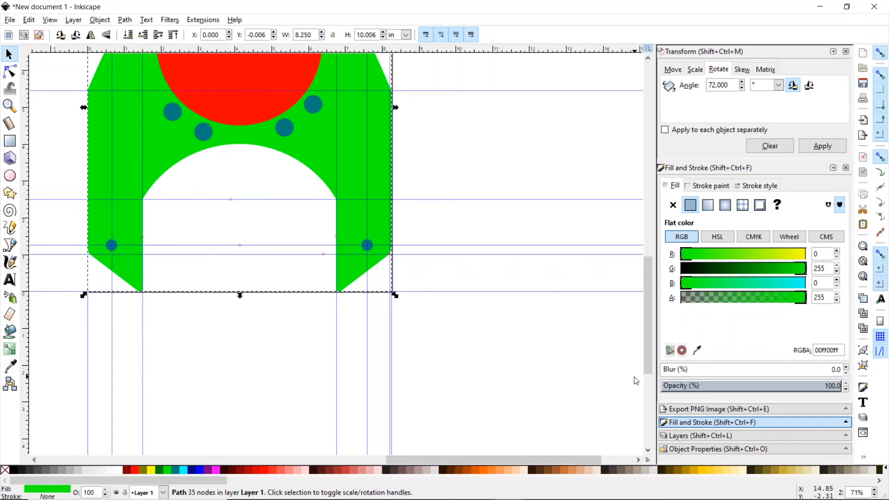
{"action": "left_click_drag", "start_coordinate": [649, 346], "coordinate": [640, 307]}
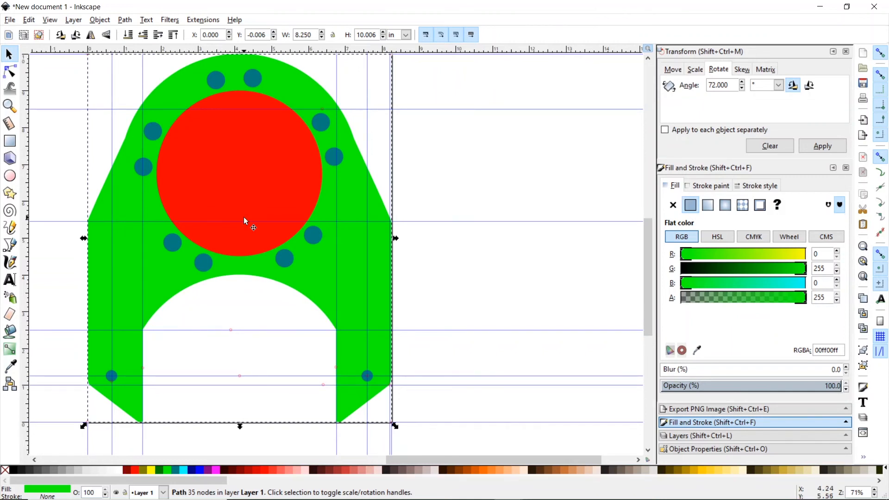
{"action": "left_click", "coordinate": [155, 129]}
{"action": "left_click", "coordinate": [155, 130]}
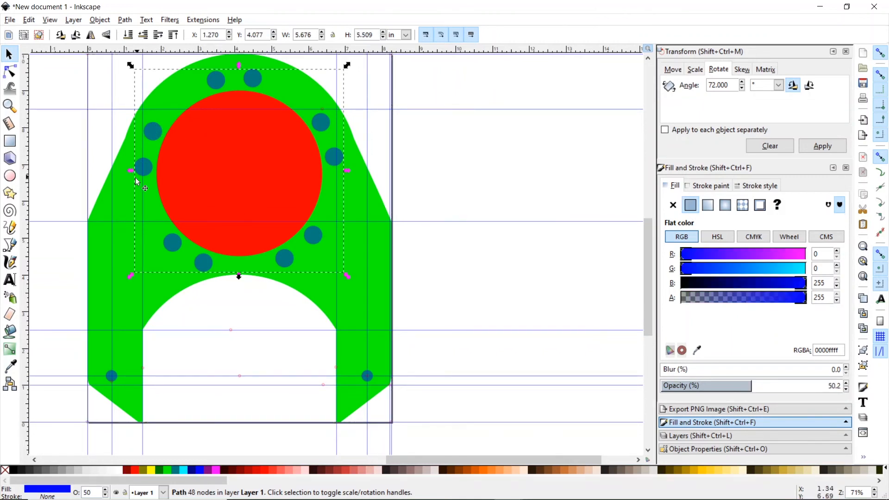
{"action": "left_click", "coordinate": [102, 211], "text": "shift"}
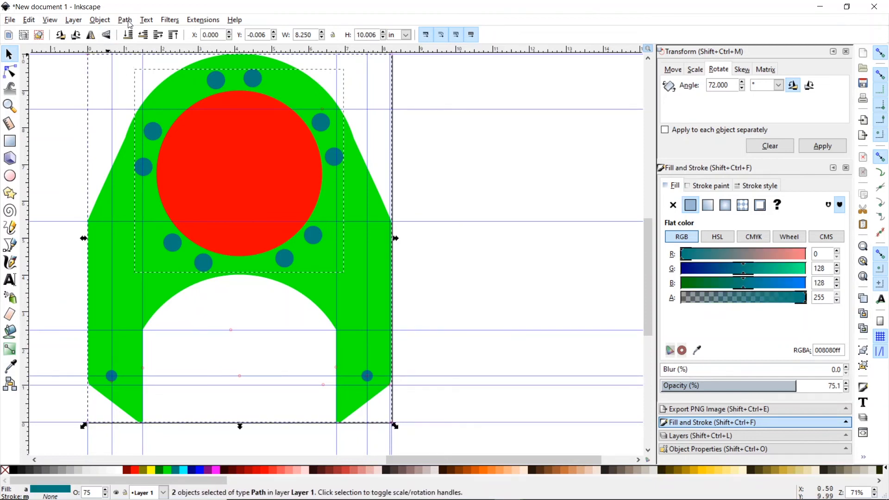
- Duplicate the ring of blue bolt dots and move the copy to the right of the page
{"action": "left_click", "coordinate": [74, 108]}
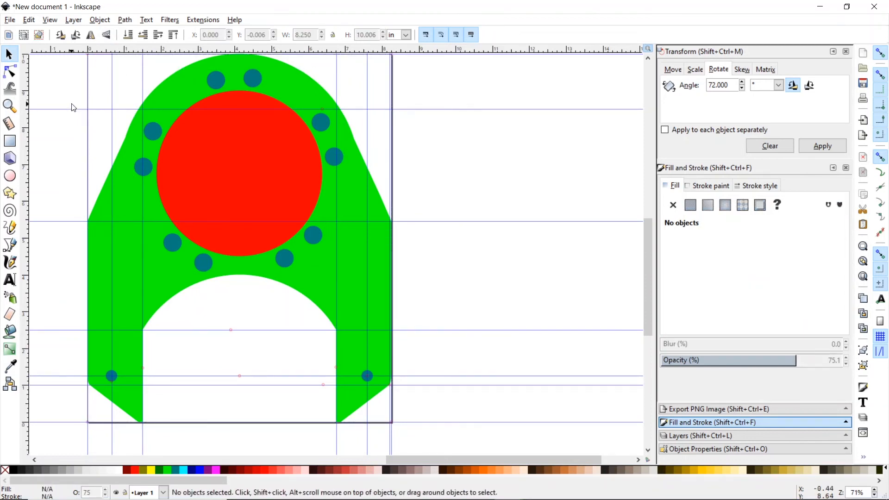
{"action": "left_click", "coordinate": [145, 168]}
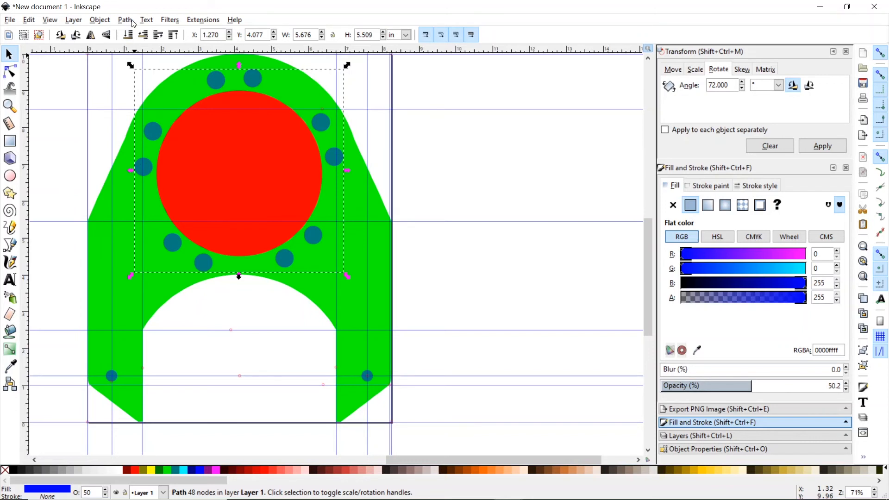
{"action": "left_click", "coordinate": [28, 20]}
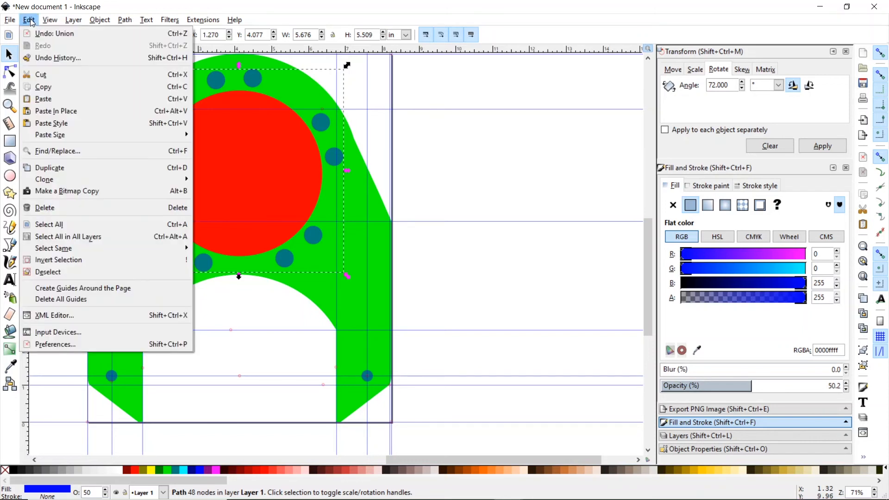
{"action": "left_click", "coordinate": [60, 167]}
{"action": "left_click", "coordinate": [121, 145]}
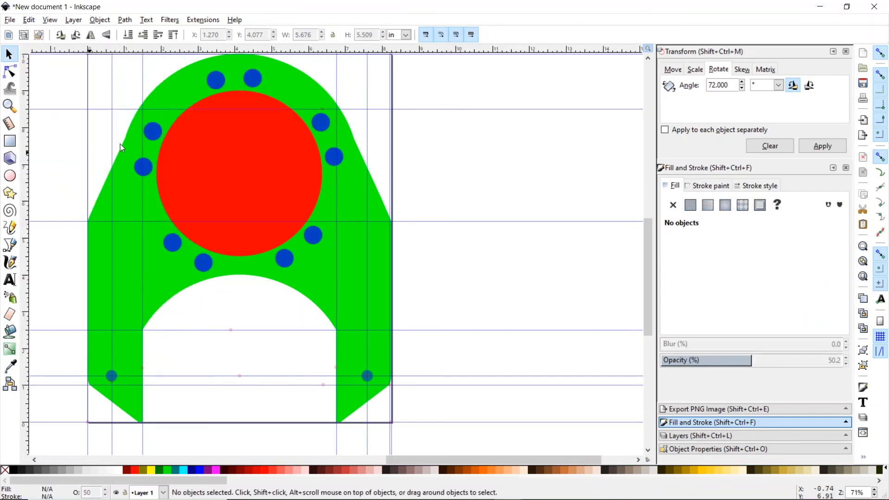
{"action": "left_click_drag", "start_coordinate": [159, 134], "coordinate": [516, 133]}
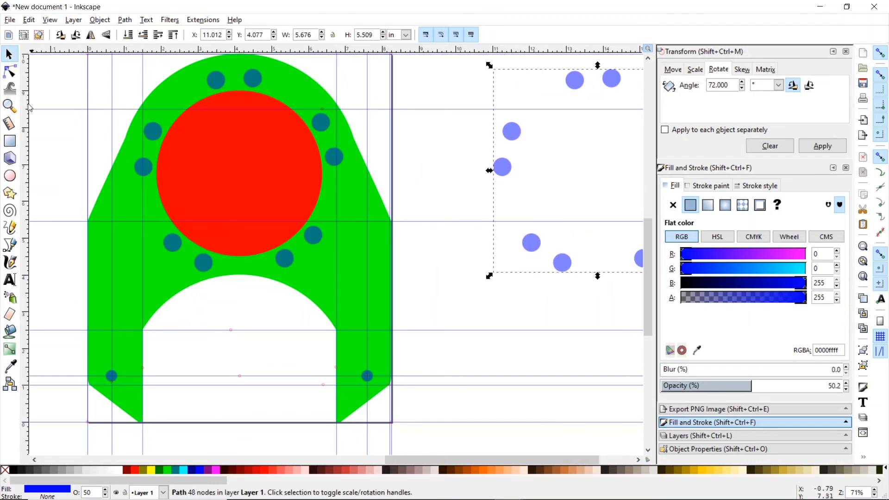
- Subtract the ring of bolt dots from the green plate to cut the bolt holes
{"action": "left_click", "coordinate": [143, 167]}
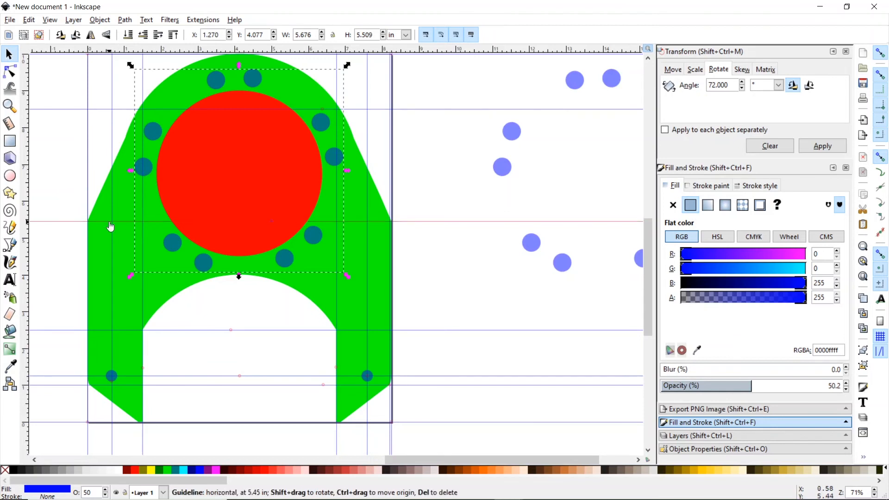
{"action": "left_click", "coordinate": [120, 233], "text": "shift"}
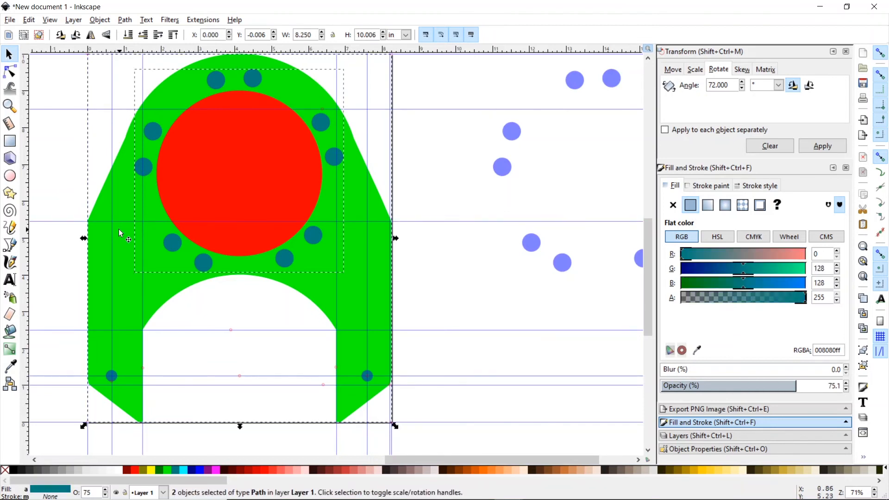
{"action": "left_click", "coordinate": [125, 20]}
{"action": "left_click", "coordinate": [149, 96]}
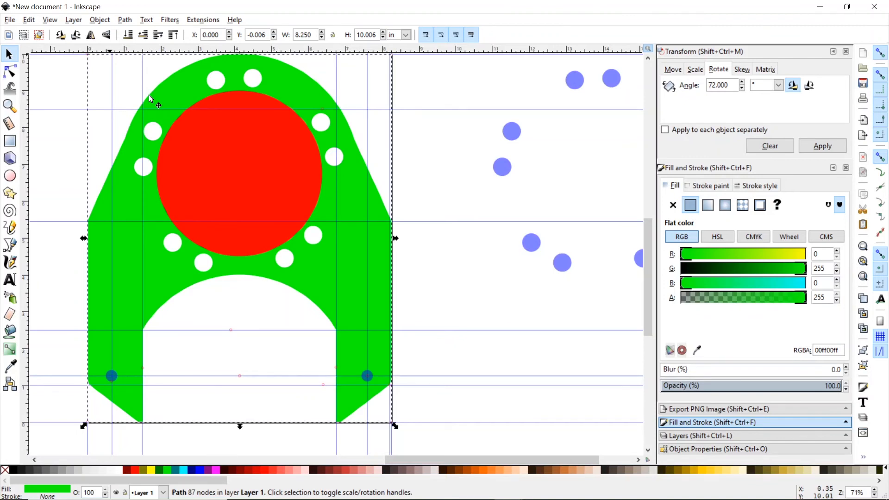
- Cut the large red circle out of the plate as the central opening
{"action": "left_click", "coordinate": [208, 168], "text": "shift"}
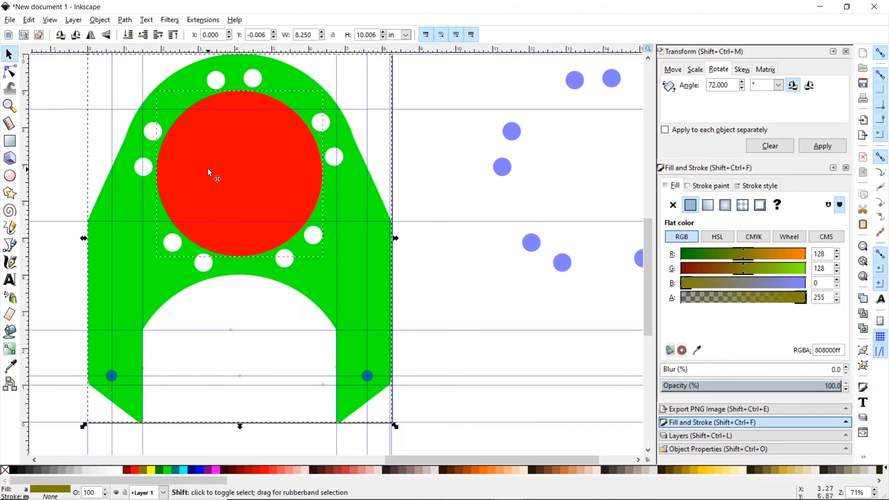
{"action": "left_click", "coordinate": [125, 21]}
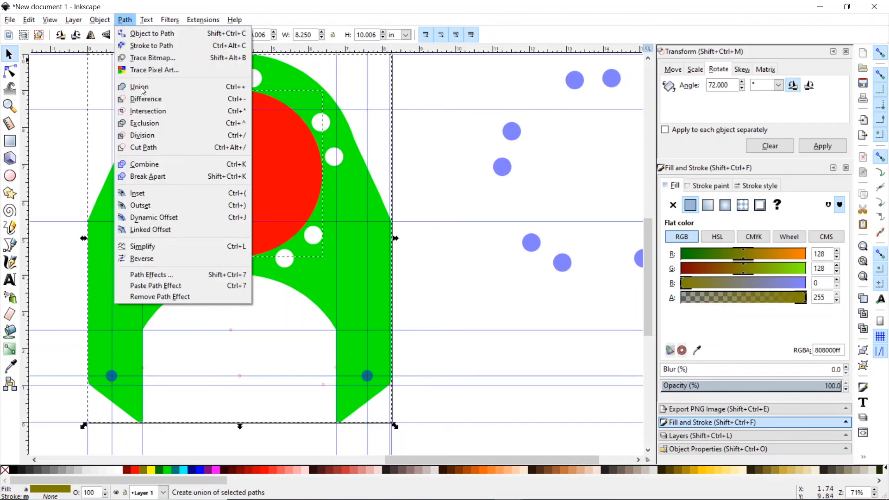
{"action": "left_click", "coordinate": [142, 93]}
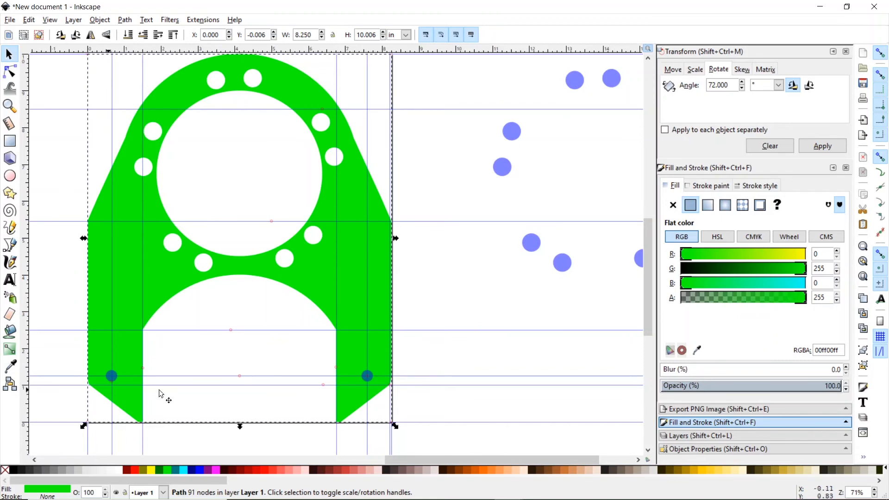
{"action": "mouse_move", "coordinate": [664, 498]}
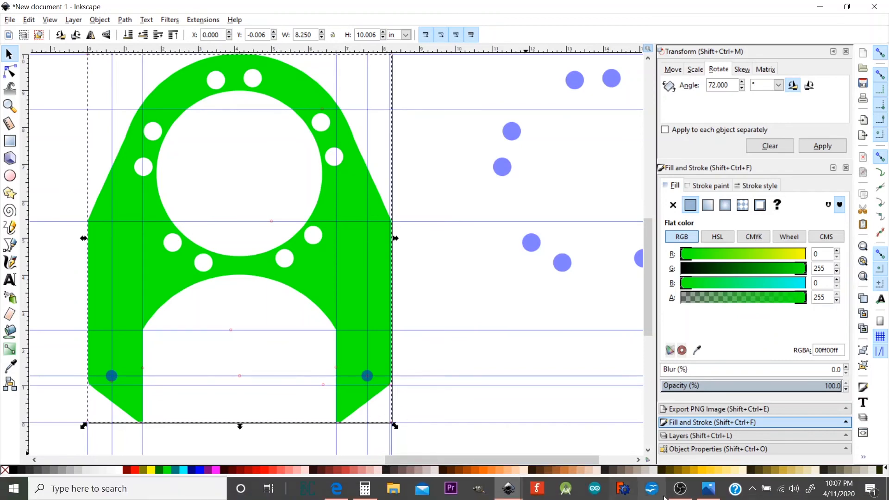
{"action": "left_click", "coordinate": [706, 493]}
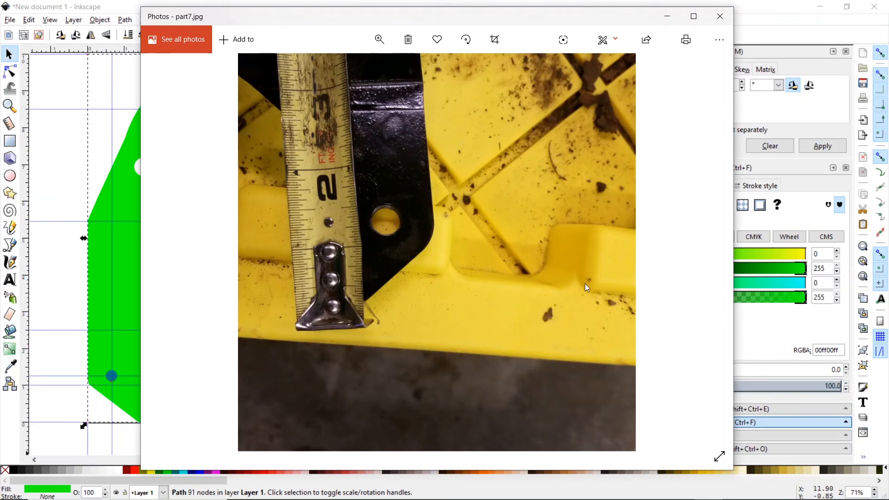
{"action": "left_click", "coordinate": [753, 10]}
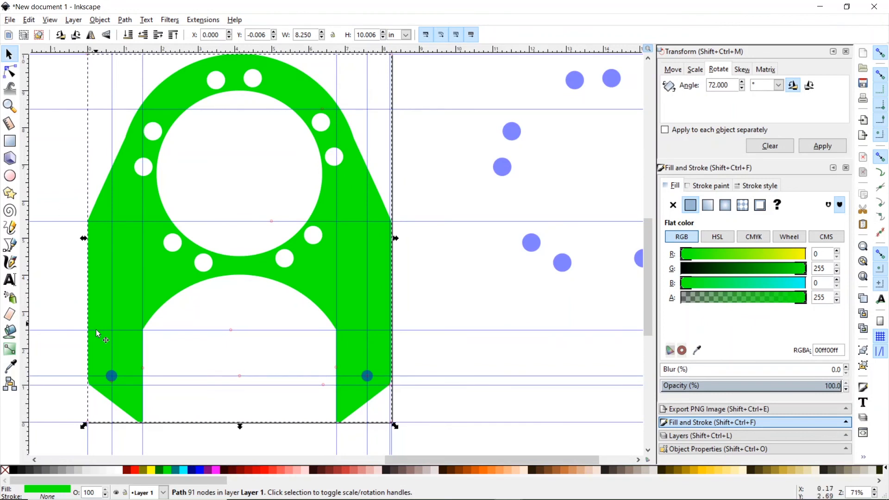
- Resize the lower-left circle to 0.375 × 0.375 in and delete the right-hand circle
{"action": "left_click", "coordinate": [114, 377]}
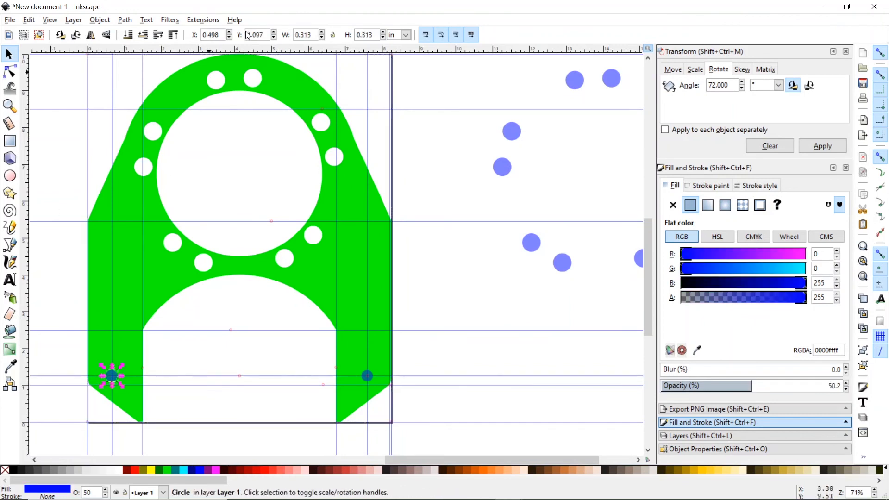
{"action": "left_click", "coordinate": [308, 35]}
{"action": "type", "text": "0.375"}
{"action": "key", "text": "Return"}
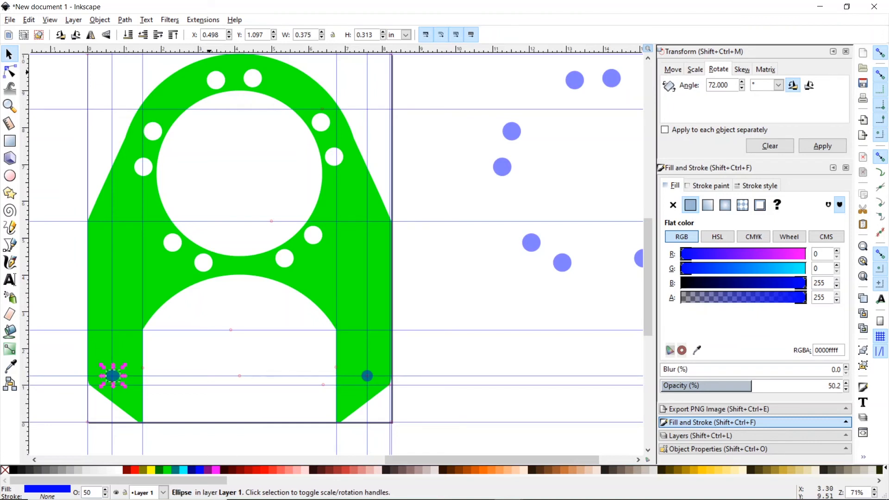
{"action": "left_click", "coordinate": [378, 33]}
{"action": "key", "text": "BackSpace"}
{"action": "key", "text": "BackSpace"}
{"action": "type", "text": "75"}
{"action": "key", "text": "Return"}
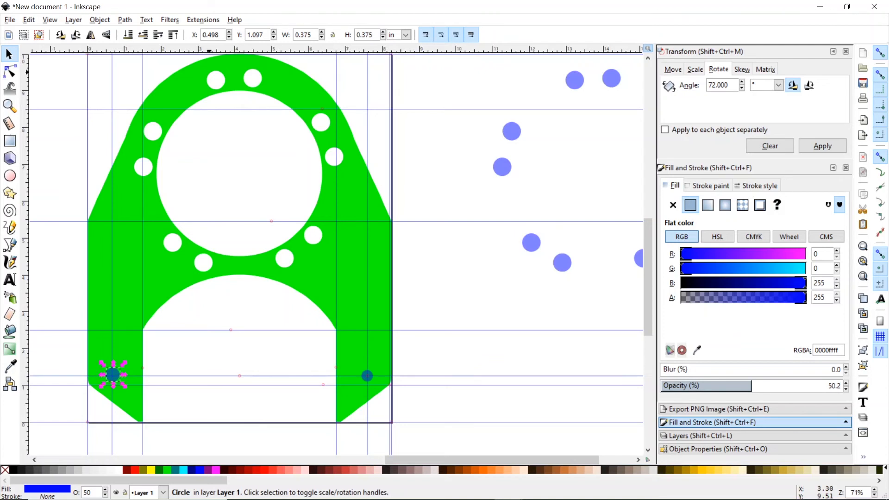
{"action": "left_click", "coordinate": [370, 377]}
{"action": "key", "text": "Delete"}
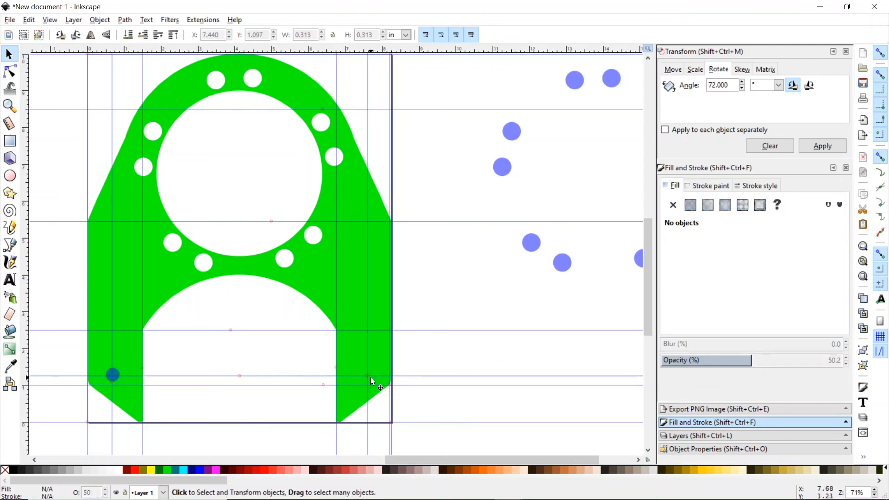
- Snap the circle onto the left leg's guide intersection and place a circle on the right leg
{"action": "left_click", "coordinate": [9, 106]}
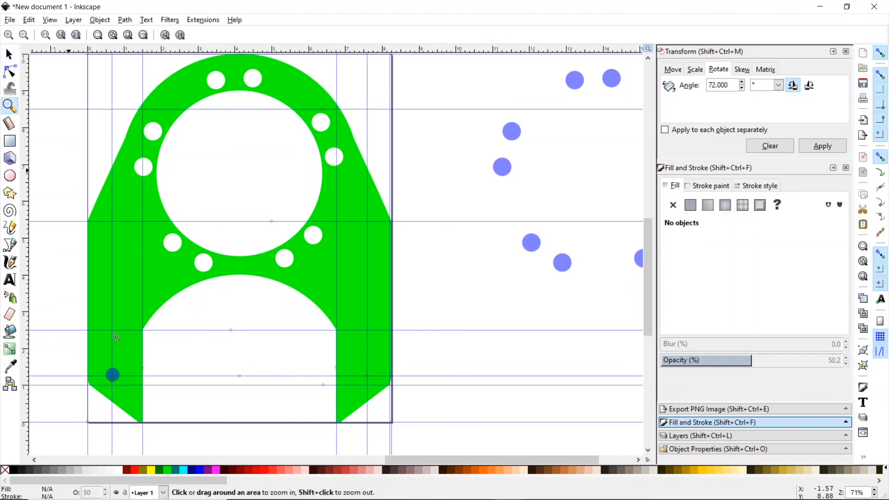
{"action": "left_click", "coordinate": [117, 373]}
{"action": "left_click", "coordinate": [116, 373]}
{"action": "left_click", "coordinate": [116, 373]}
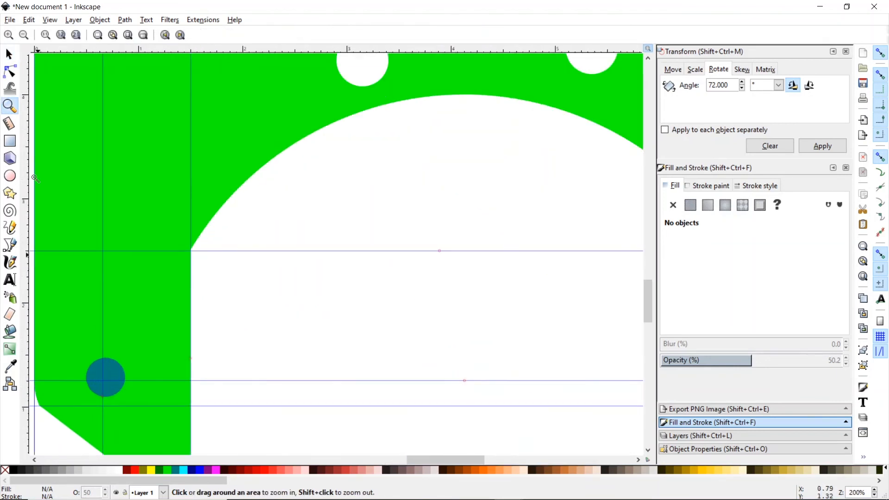
{"action": "double_click", "coordinate": [9, 54]}
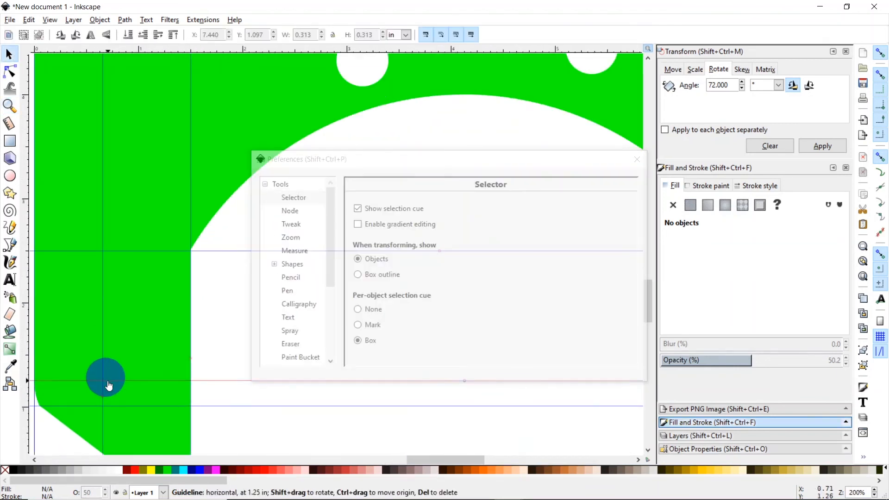
{"action": "left_click", "coordinate": [637, 159]}
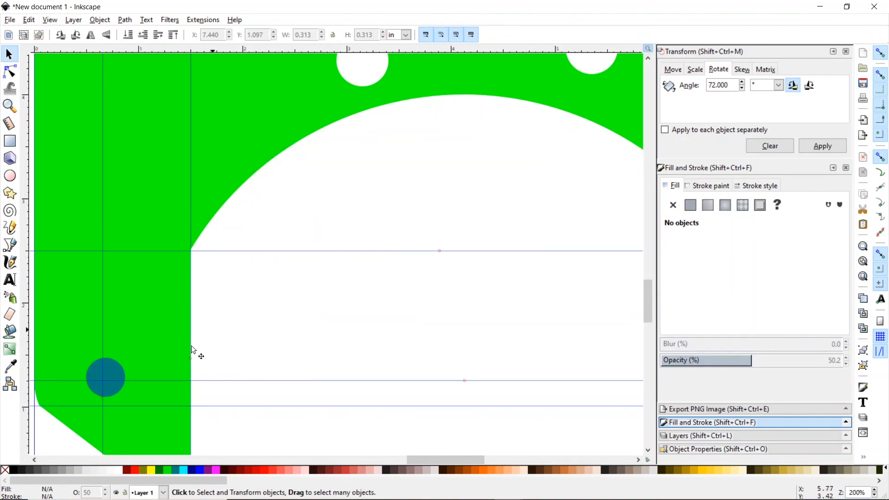
{"action": "left_click_drag", "start_coordinate": [110, 371], "coordinate": [107, 377]}
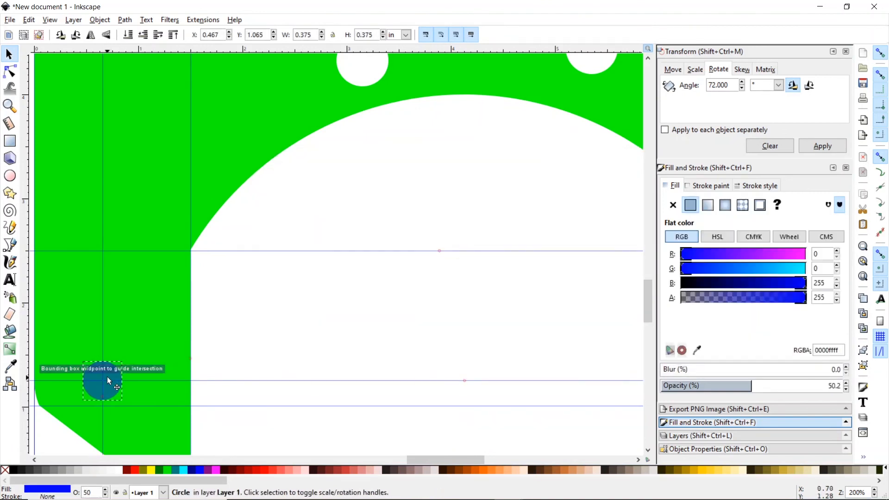
{"action": "left_click", "coordinate": [122, 386]}
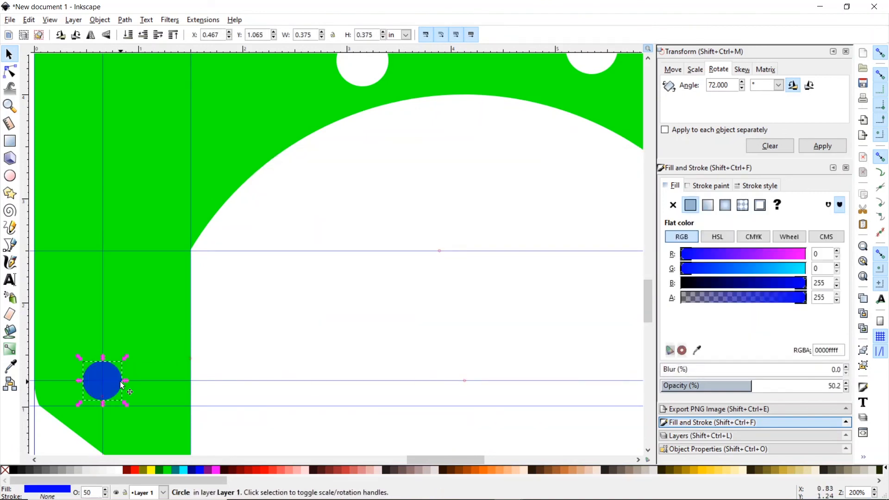
{"action": "left_click_drag", "start_coordinate": [122, 386], "coordinate": [409, 392]}
- Cut the right and left leg circles out of the green plate with Path > Difference
{"action": "left_click", "coordinate": [10, 106]}
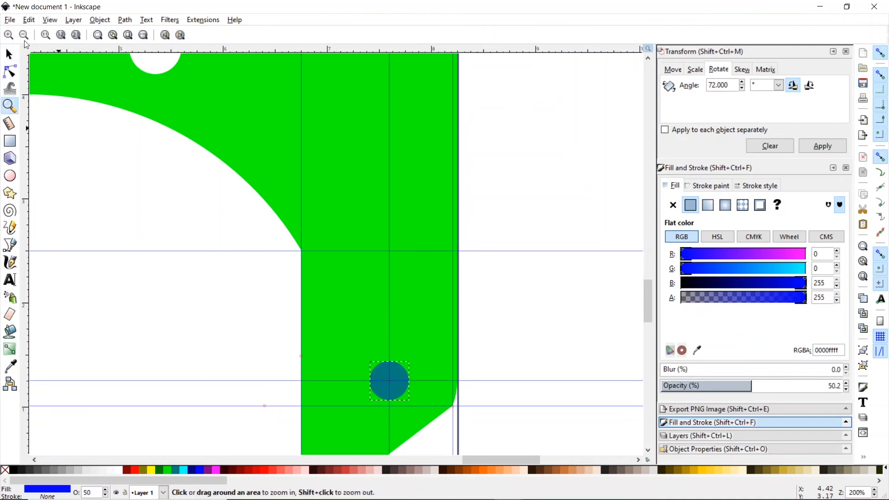
{"action": "left_click", "coordinate": [25, 35]}
{"action": "left_click", "coordinate": [24, 35]}
{"action": "left_click", "coordinate": [24, 35]}
{"action": "left_click", "coordinate": [24, 34]}
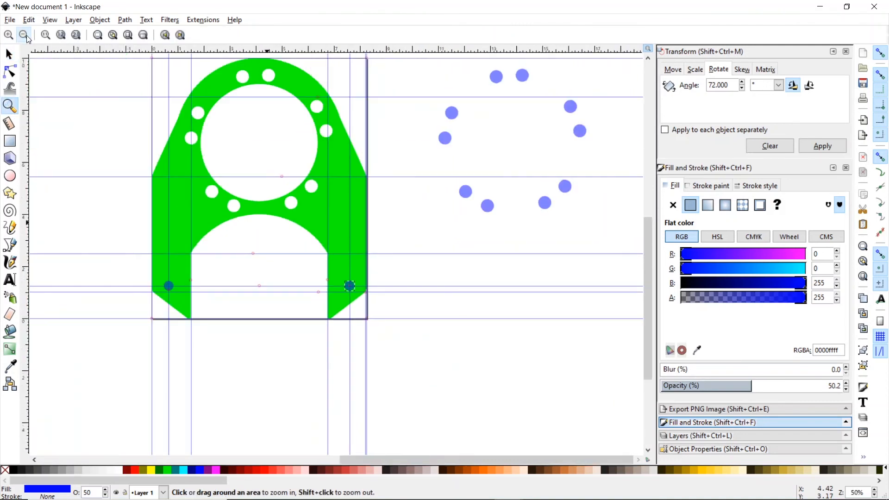
{"action": "left_click", "coordinate": [9, 54]}
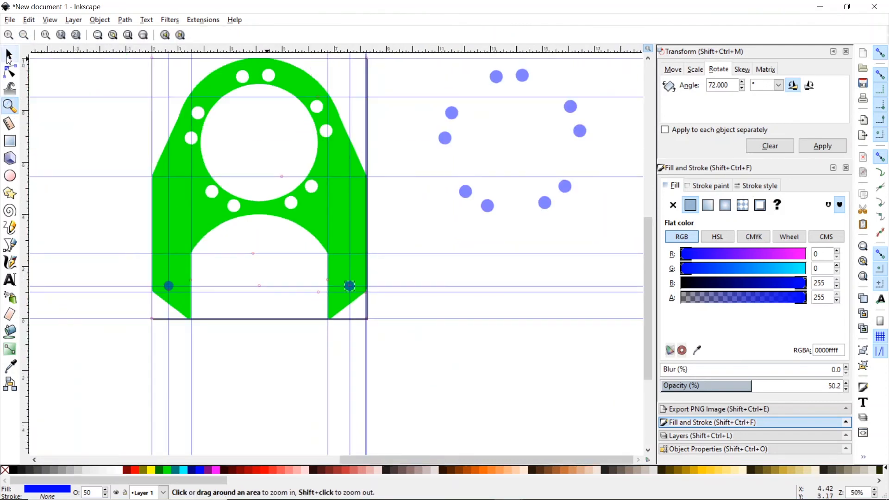
{"action": "left_click", "coordinate": [201, 224], "text": "shift"}
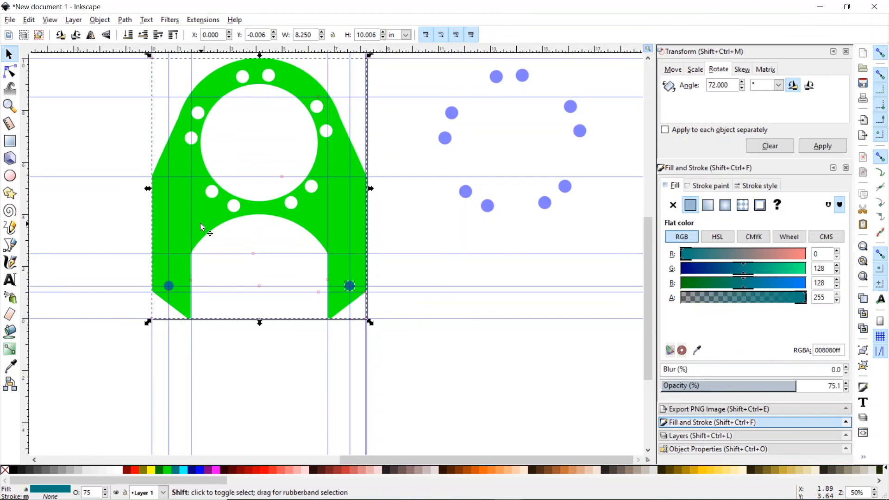
{"action": "left_click", "coordinate": [131, 21]}
{"action": "left_click", "coordinate": [144, 101]}
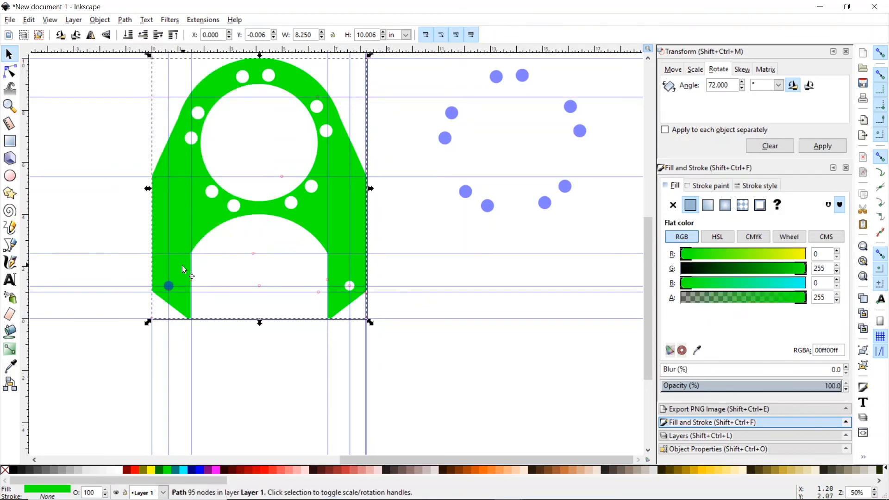
{"action": "left_click", "coordinate": [169, 286], "text": "shift"}
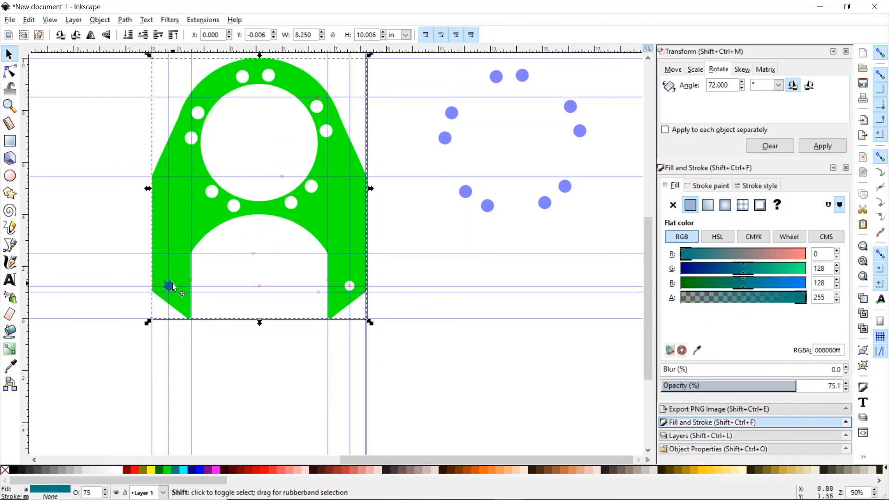
{"action": "left_click", "coordinate": [131, 21]}
{"action": "left_click", "coordinate": [144, 100]}
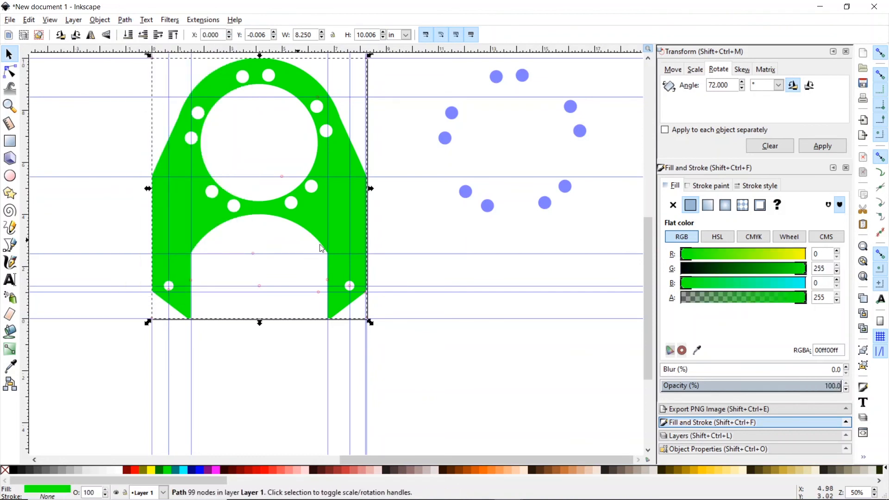
{"action": "left_click", "coordinate": [338, 216]}
{"action": "left_click", "coordinate": [380, 241]}
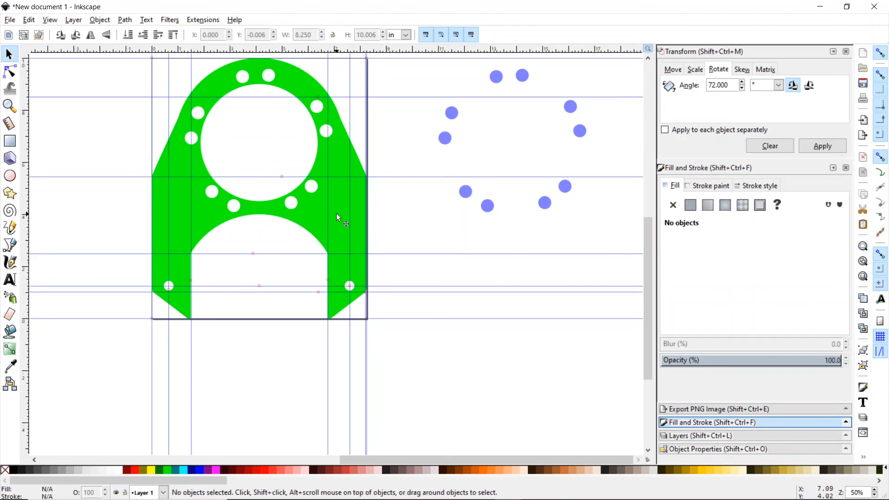
- Save the drawing as 'Mounting Plate Rendering.svg' in Desktop > Customer Part
{"action": "left_click", "coordinate": [10, 20]}
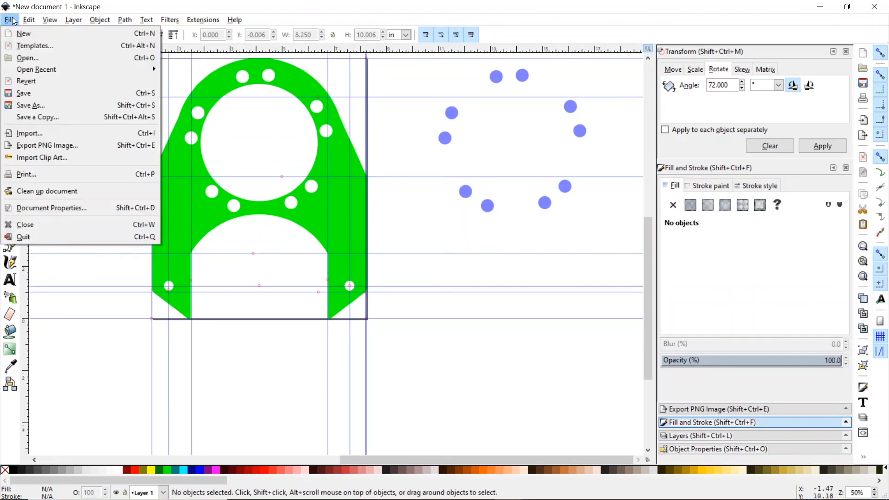
{"action": "left_click", "coordinate": [24, 93]}
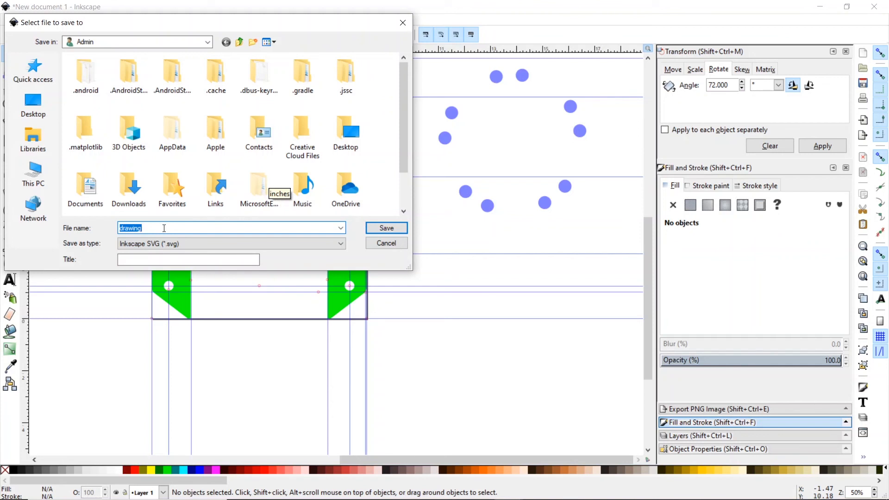
{"action": "left_click", "coordinate": [35, 104]}
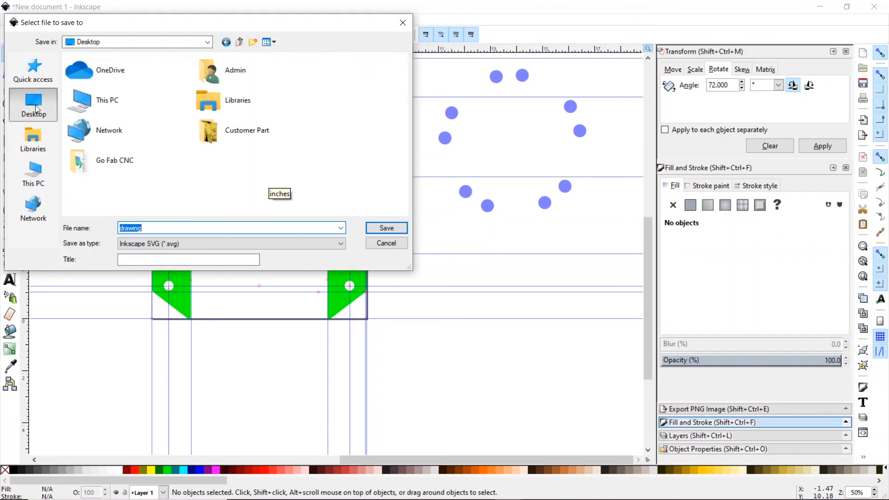
{"action": "left_click", "coordinate": [214, 140]}
{"action": "double_click", "coordinate": [214, 140]}
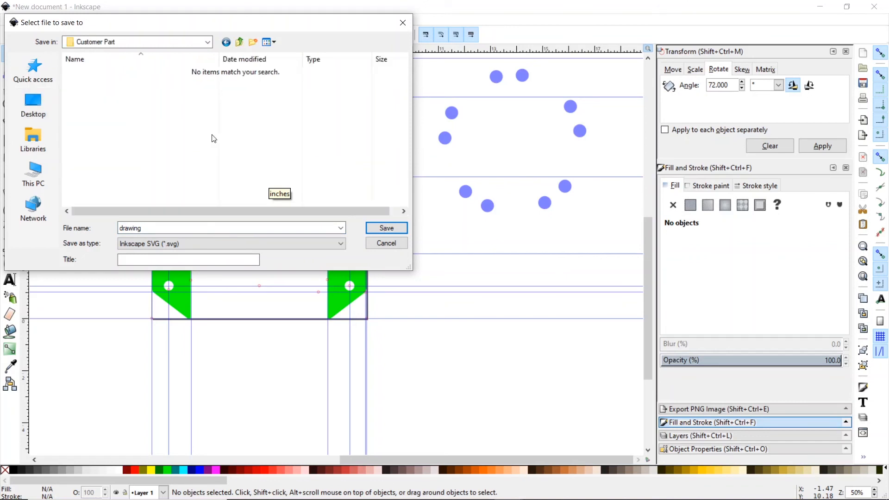
{"action": "double_click", "coordinate": [153, 224]}
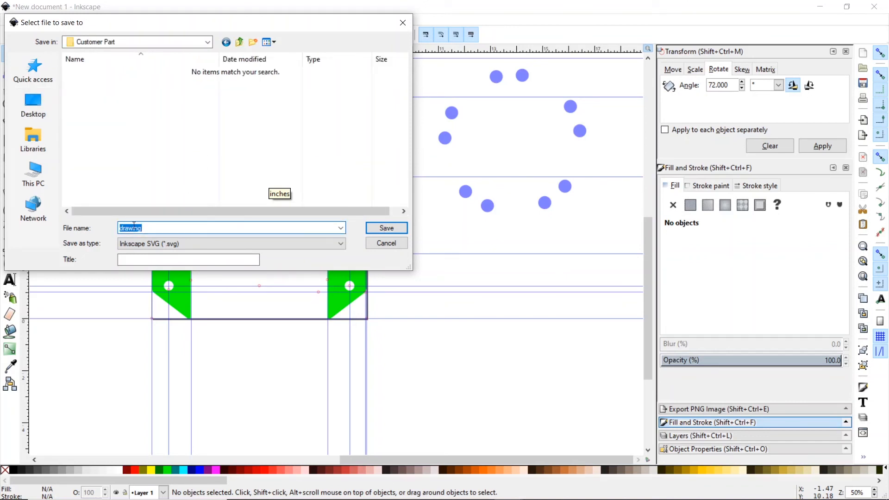
{"action": "type", "text": "R"}
{"action": "type", "text": "Mounting "}
{"action": "type", "text": "Plate"}
{"action": "left_click", "coordinate": [385, 229]}
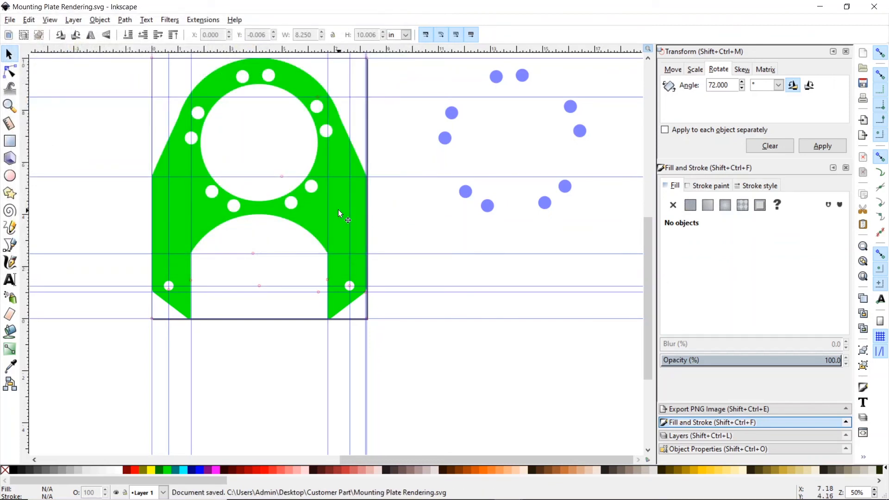
{"action": "left_click", "coordinate": [338, 212]}
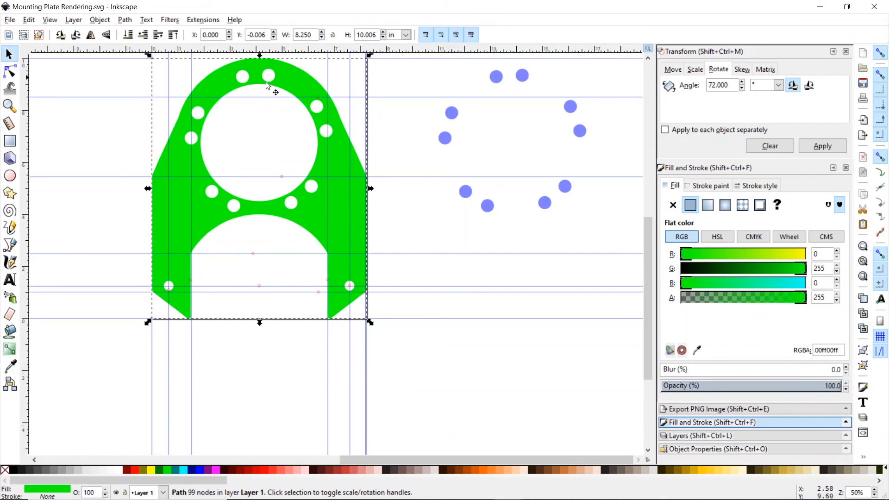
- Open Gcodetools' Path to Gcode and change its output file name to Mounting Bracket.ngc
{"action": "left_click", "coordinate": [202, 21]}
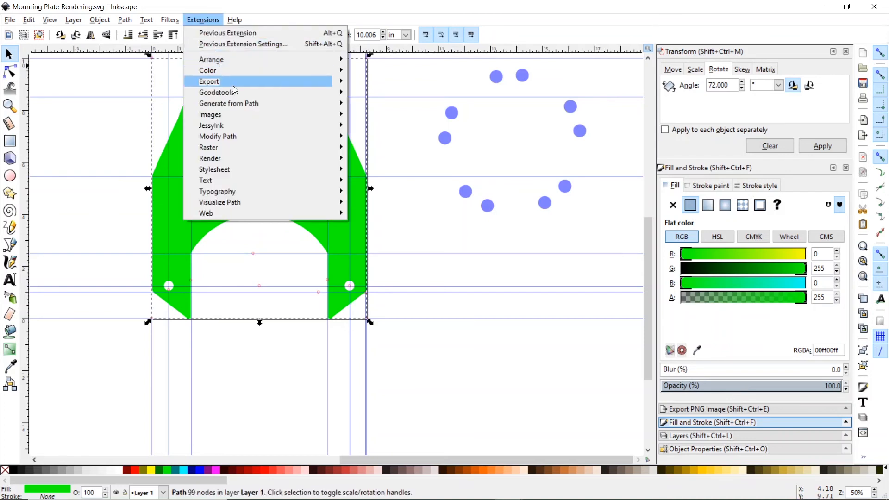
{"action": "mouse_move", "coordinate": [236, 95]}
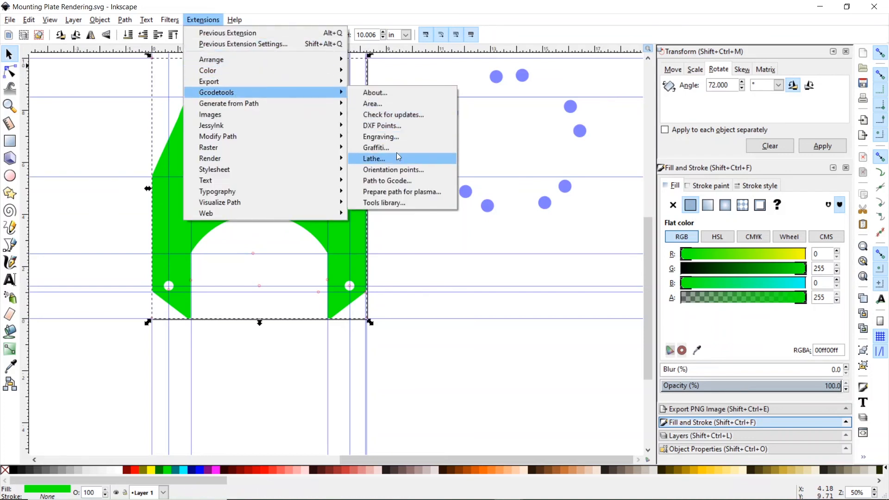
{"action": "left_click", "coordinate": [402, 180]}
{"action": "left_click", "coordinate": [369, 164]}
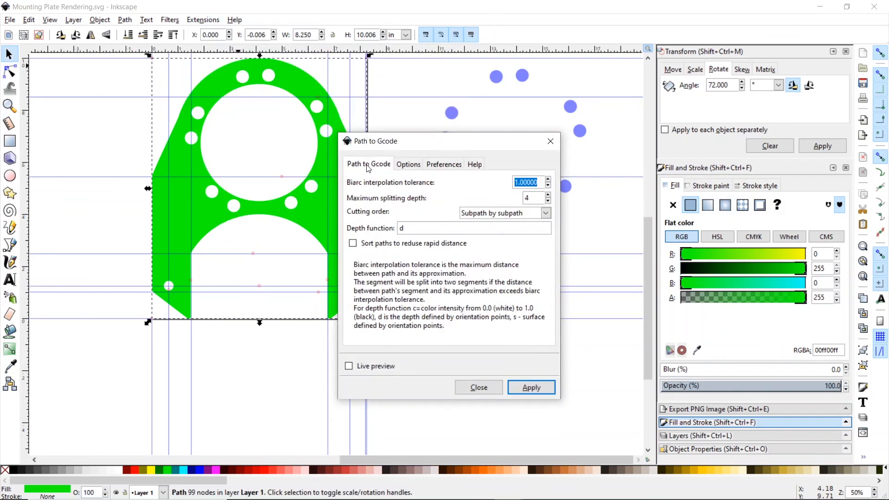
{"action": "left_click", "coordinate": [449, 165]}
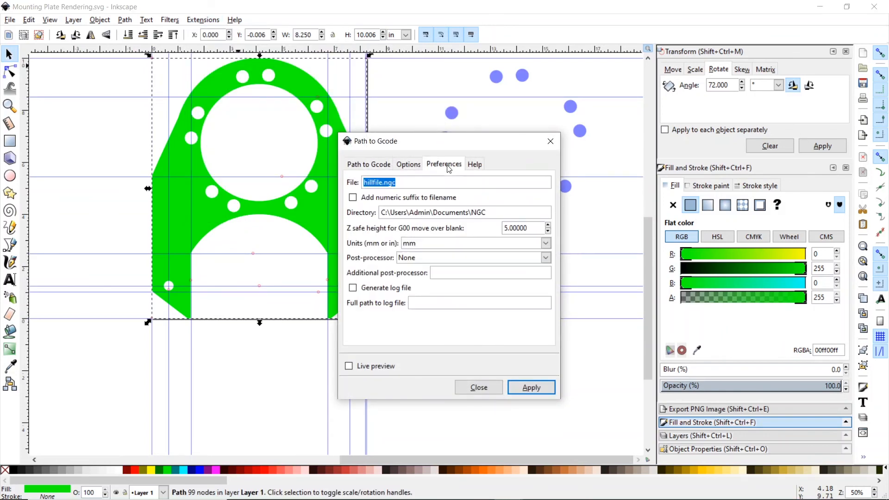
{"action": "left_click", "coordinate": [382, 182]}
{"action": "key", "text": "BackSpace"}
{"action": "key", "text": "BackSpace"}
{"action": "key", "text": "BackSpace"}
{"action": "key", "text": "BackSpace"}
{"action": "key", "text": "BackSpace"}
{"action": "key", "text": "BackSpace"}
{"action": "key", "text": "BackSpace"}
{"action": "key", "text": "BackSpace"}
{"action": "type", "text": "mountin"}
{"action": "key", "text": "BackSpace"}
{"action": "key", "text": "BackSpace"}
{"action": "key", "text": "BackSpace"}
{"action": "key", "text": "BackSpace"}
{"action": "key", "text": "BackSpace"}
{"action": "key", "text": "BackSpace"}
{"action": "key", "text": "BackSpace"}
{"action": "type", "text": "Mounting Bracket"}
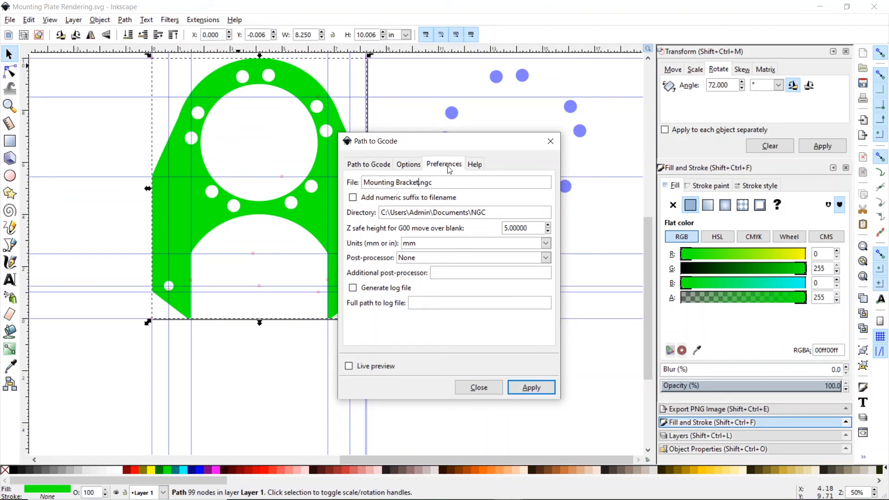
{"action": "left_click", "coordinate": [375, 167]}
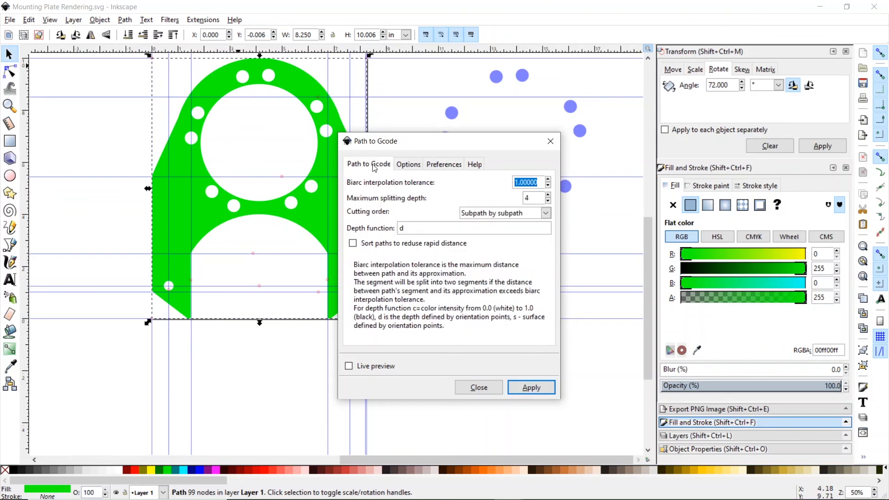
- Run Path to Gcode on the plate and accept the default orientation points notice
{"action": "left_click", "coordinate": [533, 388]}
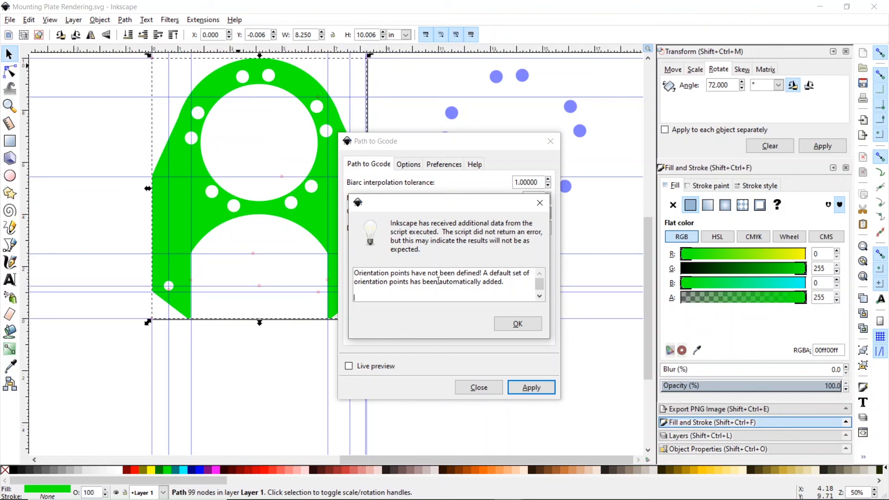
{"action": "left_click", "coordinate": [518, 325]}
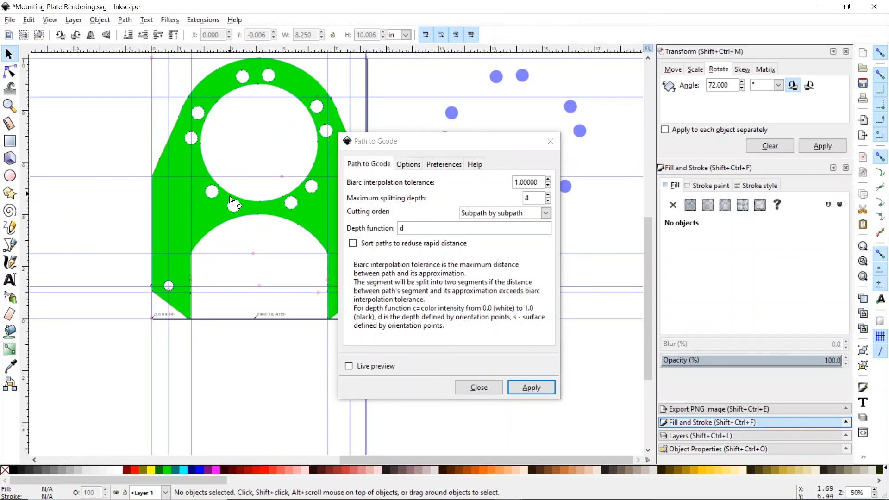
- Close the Path to Gcode window and zoom in to inspect the toolpath arrows on the holes
{"action": "left_click", "coordinate": [552, 141]}
{"action": "left_click", "coordinate": [9, 106]}
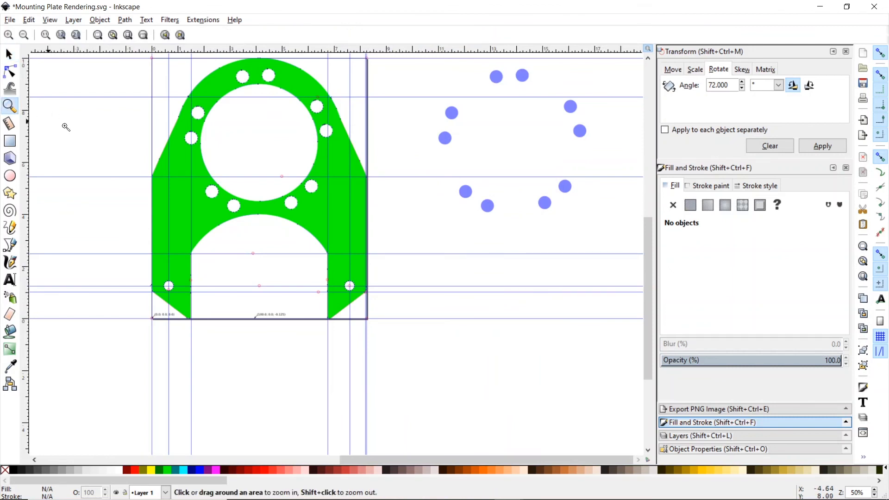
{"action": "left_click", "coordinate": [204, 145]}
{"action": "left_click", "coordinate": [203, 144]}
{"action": "left_click", "coordinate": [203, 144]}
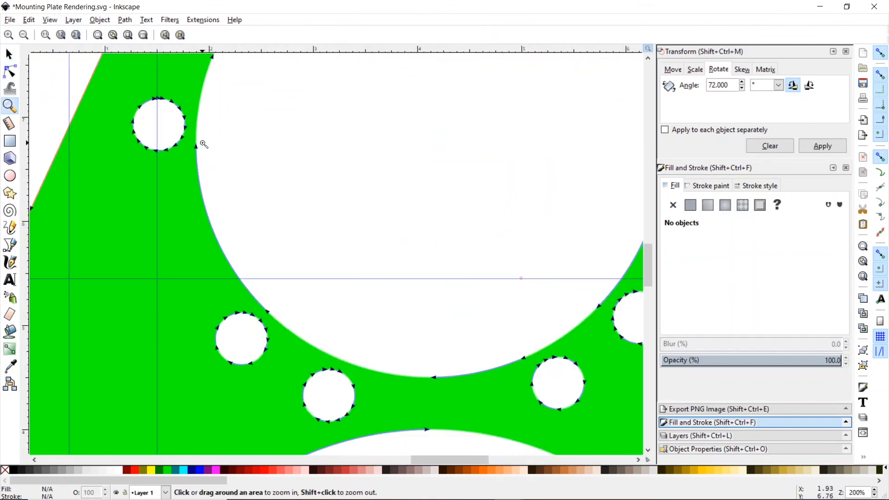
{"action": "left_click_drag", "start_coordinate": [201, 145], "coordinate": [204, 142]}
{"action": "left_click", "coordinate": [24, 35]}
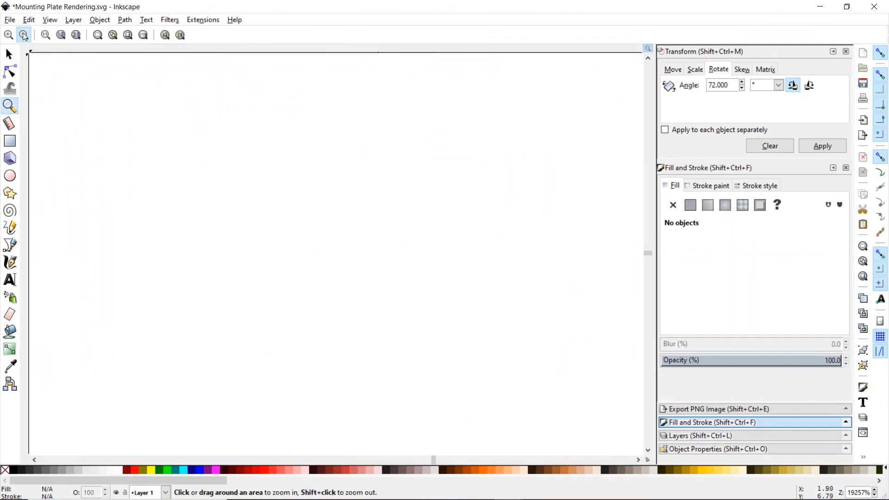
{"action": "left_click", "coordinate": [24, 35]}
{"action": "left_click", "coordinate": [23, 35]}
{"action": "left_click", "coordinate": [23, 35]}
{"action": "left_click", "coordinate": [24, 34]}
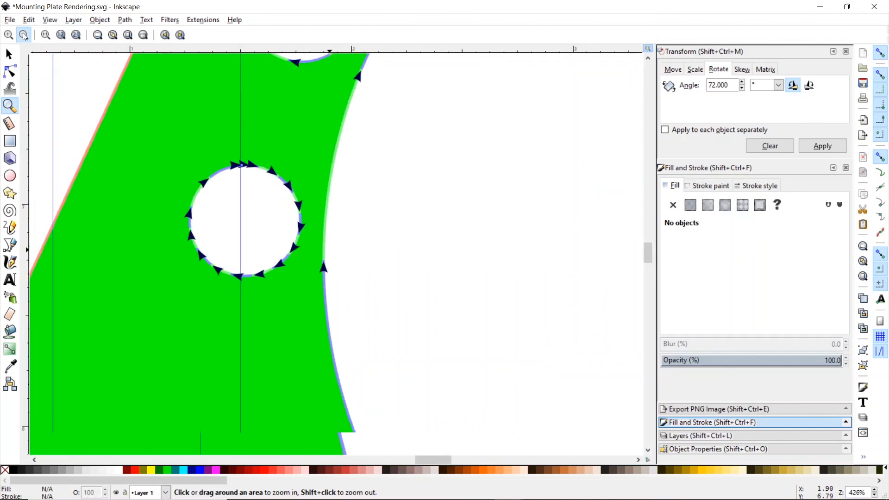
{"action": "left_click", "coordinate": [24, 34]}
{"action": "left_click", "coordinate": [24, 35]}
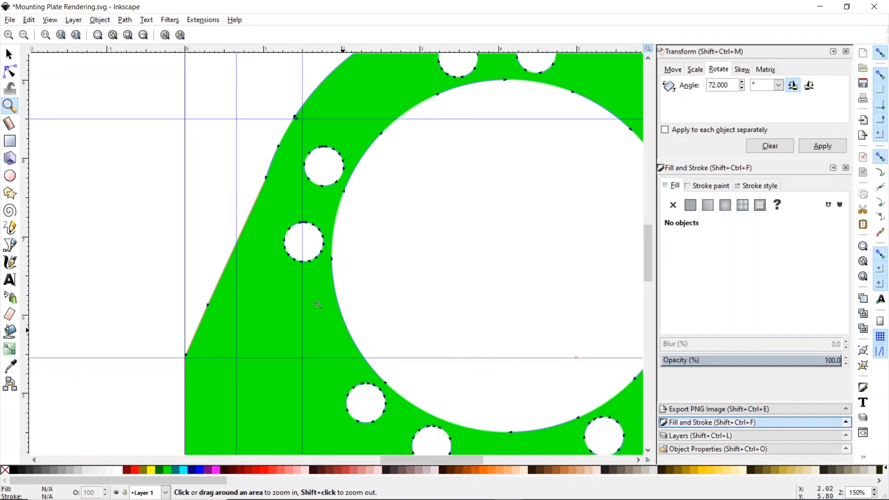
- Start dragging the plate group left, then cancel with Esc so it stays in place
{"action": "left_click", "coordinate": [8, 54]}
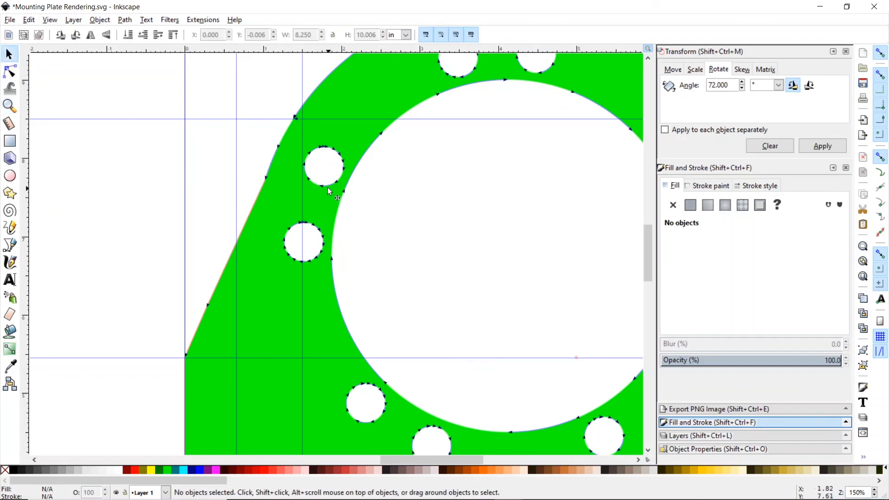
{"action": "left_click_drag", "start_coordinate": [329, 187], "coordinate": [242, 184]}
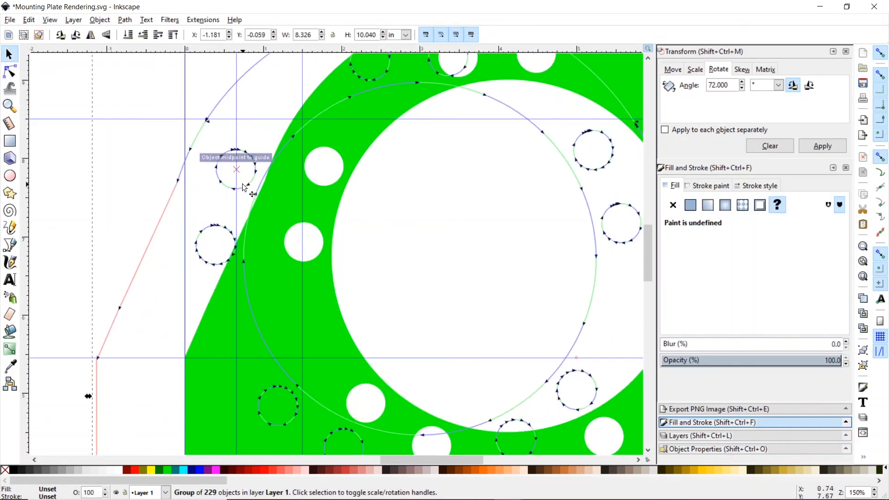
{"action": "key", "text": "Escape"}
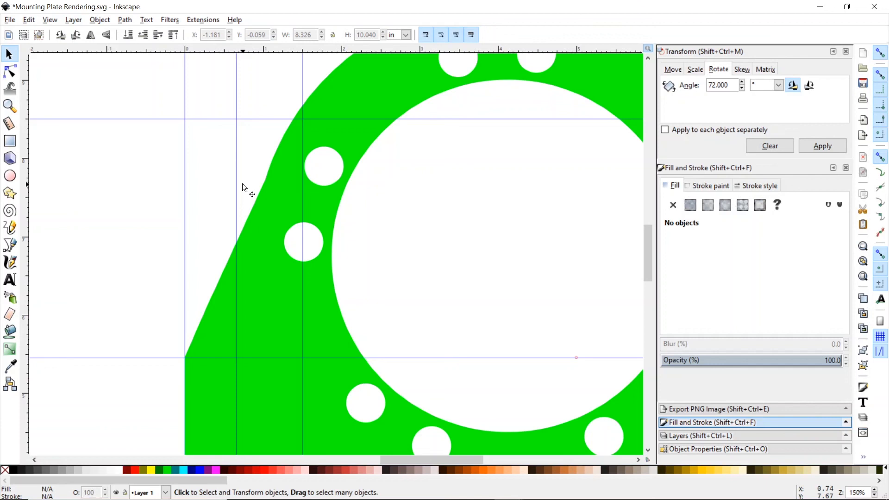
- Zoom out to 53% to see the whole plate, then minimize Inkscape
{"action": "left_click", "coordinate": [10, 106]}
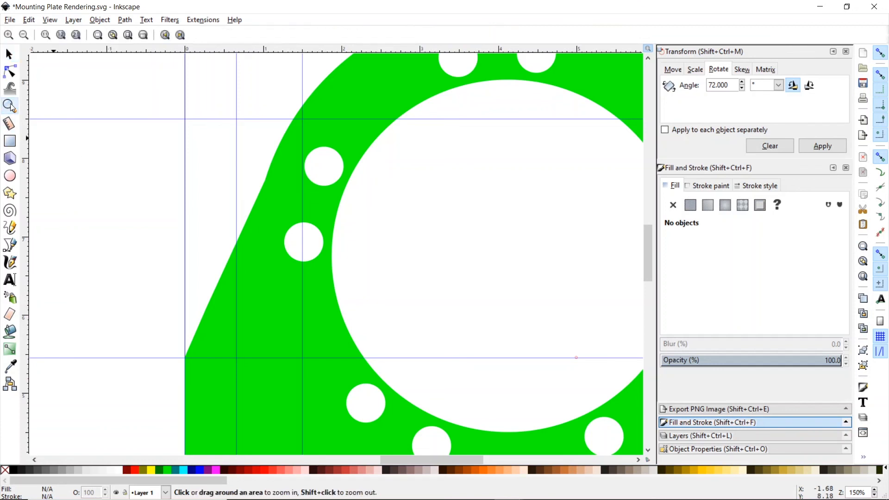
{"action": "left_click", "coordinate": [24, 36]}
{"action": "left_click", "coordinate": [24, 35]}
{"action": "left_click", "coordinate": [24, 35]}
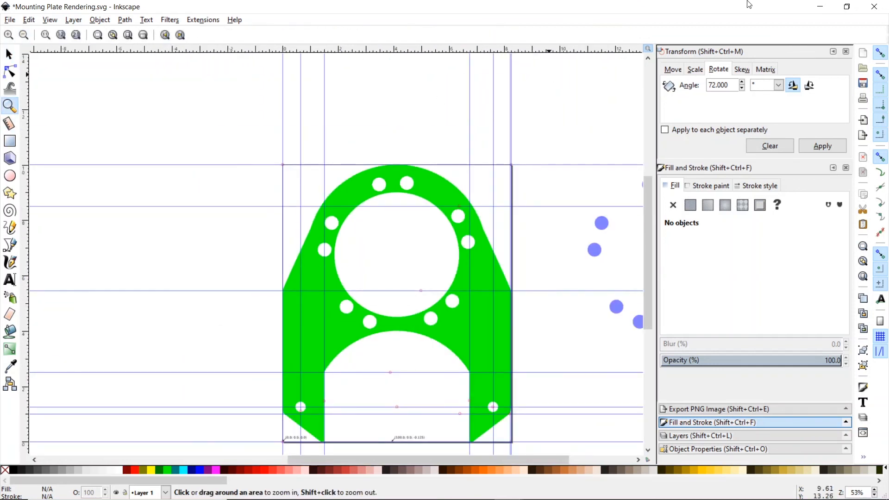
{"action": "left_click", "coordinate": [814, 6]}
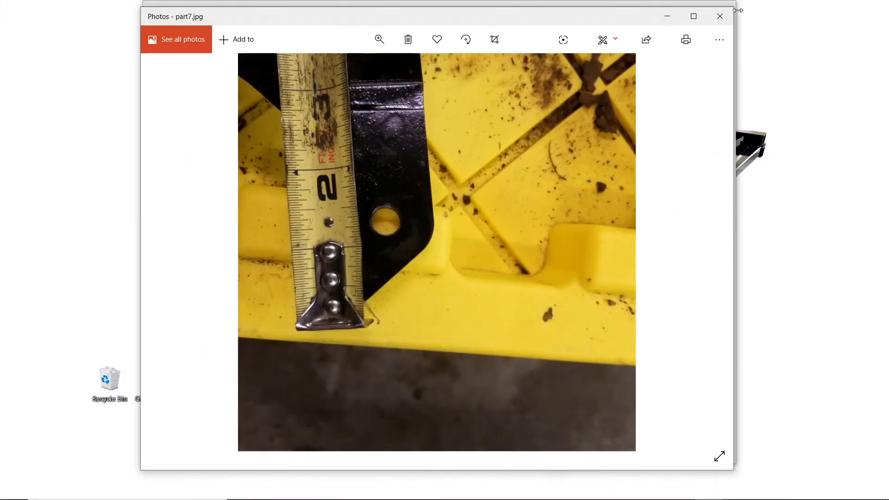
- Close the part7.jpg photo and the calculator, and open the Customer Part folder
{"action": "left_click", "coordinate": [721, 16]}
{"action": "left_click", "coordinate": [726, 20]}
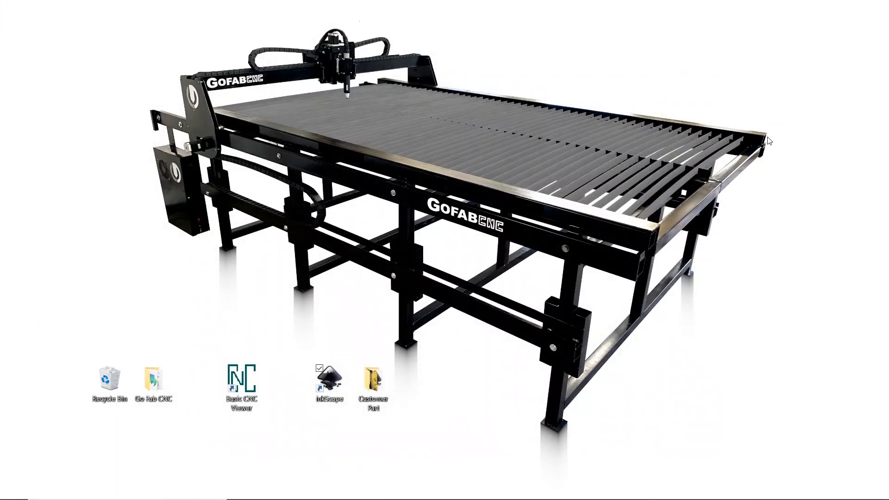
{"action": "double_click", "coordinate": [381, 386]}
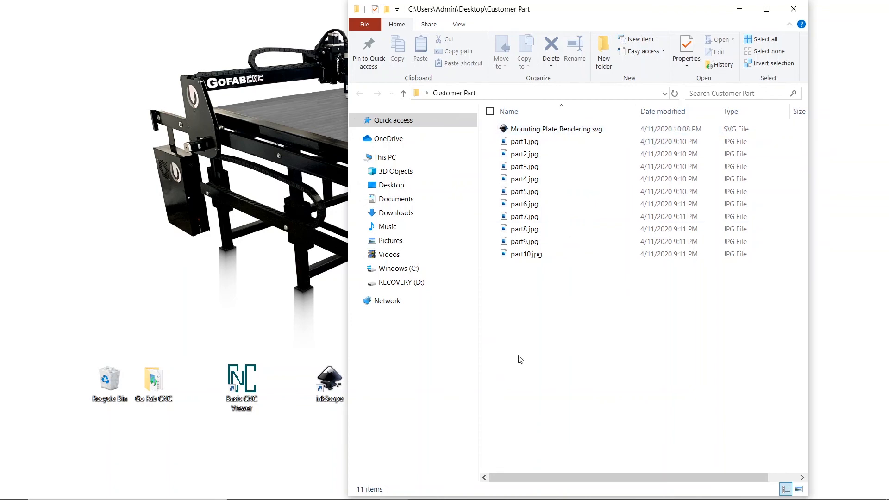
- Go to Documents and open the NGC folder containing Mounting Bracket.ngc
{"action": "mouse_move", "coordinate": [423, 498]}
{"action": "left_click", "coordinate": [393, 493]}
{"action": "left_click", "coordinate": [393, 493]}
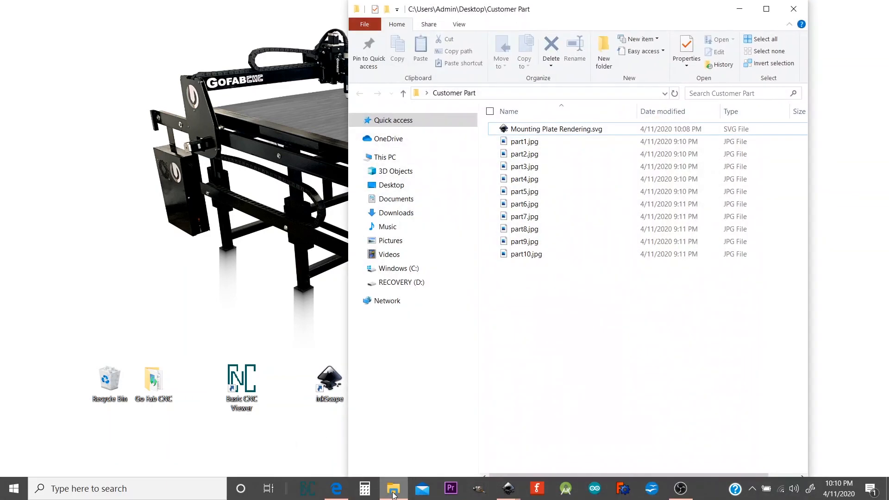
{"action": "left_click", "coordinate": [395, 199]}
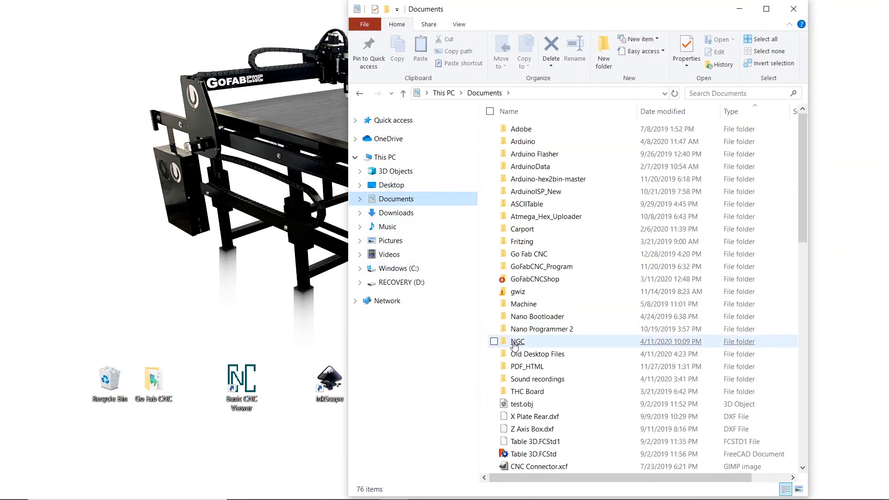
{"action": "double_click", "coordinate": [518, 343]}
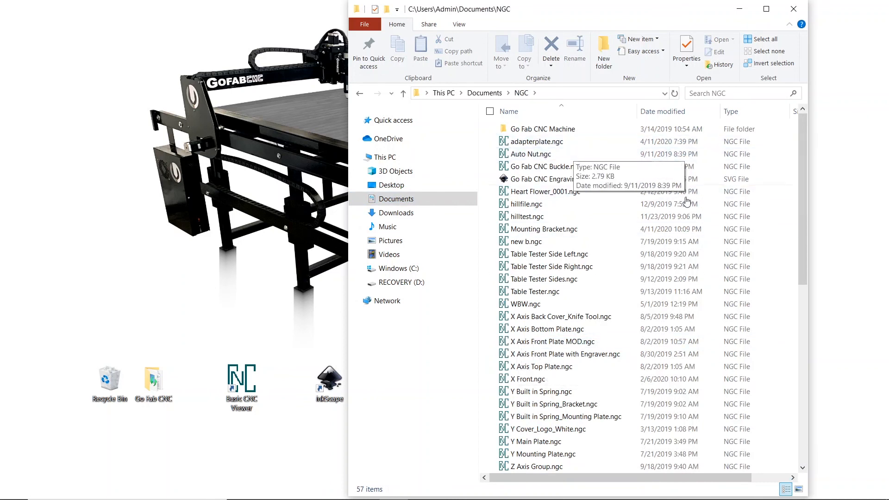
{"action": "double_click", "coordinate": [559, 236]}
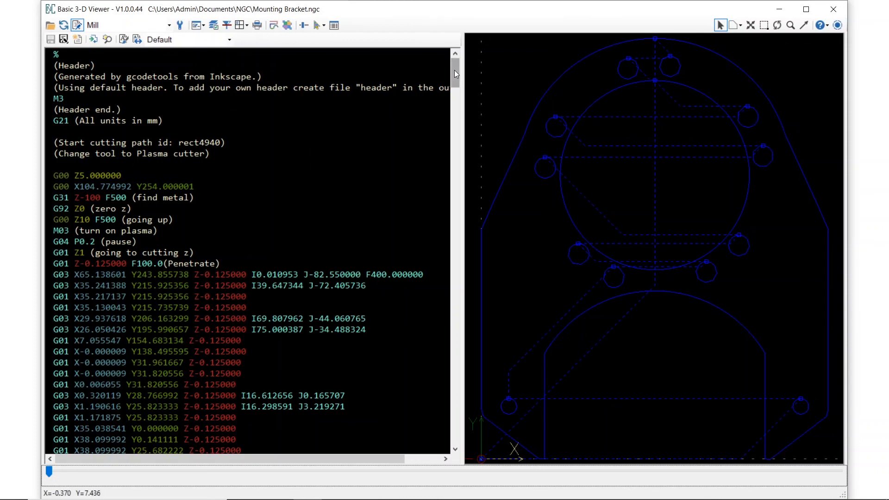
{"action": "mouse_move", "coordinate": [455, 70]}
{"action": "left_mouse_down"}
{"action": "mouse_move", "coordinate": [457, 134]}
{"action": "mouse_move", "coordinate": [457, 66]}
{"action": "mouse_move", "coordinate": [454, 87]}
{"action": "mouse_move", "coordinate": [454, 77]}
{"action": "left_mouse_up"}
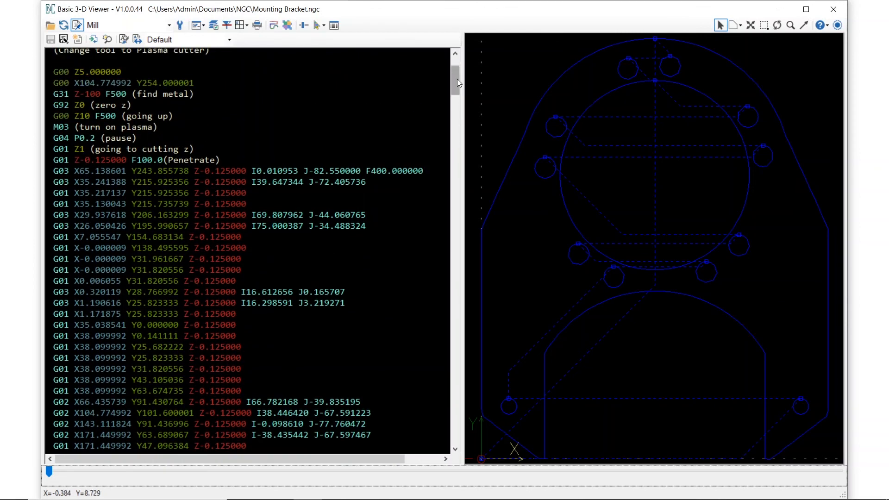
{"action": "mouse_move", "coordinate": [457, 78]}
{"action": "left_mouse_down"}
{"action": "mouse_move", "coordinate": [462, 134]}
{"action": "mouse_move", "coordinate": [460, 67]}
{"action": "left_mouse_up"}
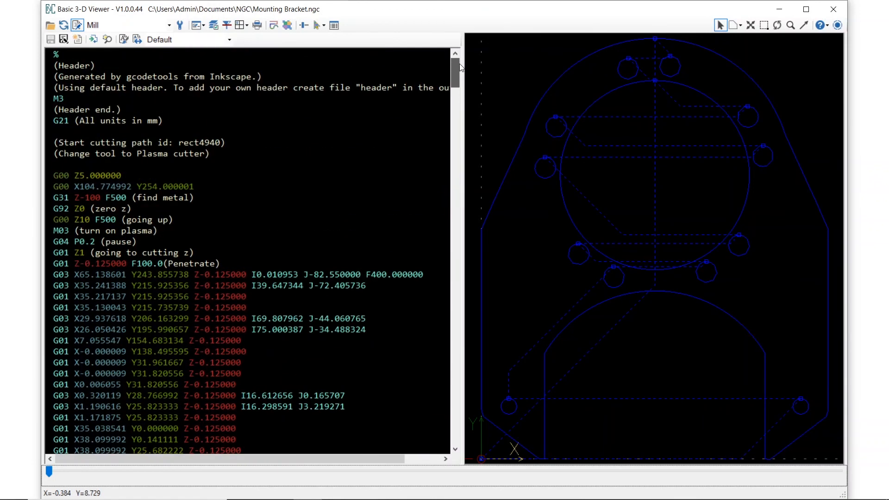
{"action": "left_click", "coordinate": [833, 9]}
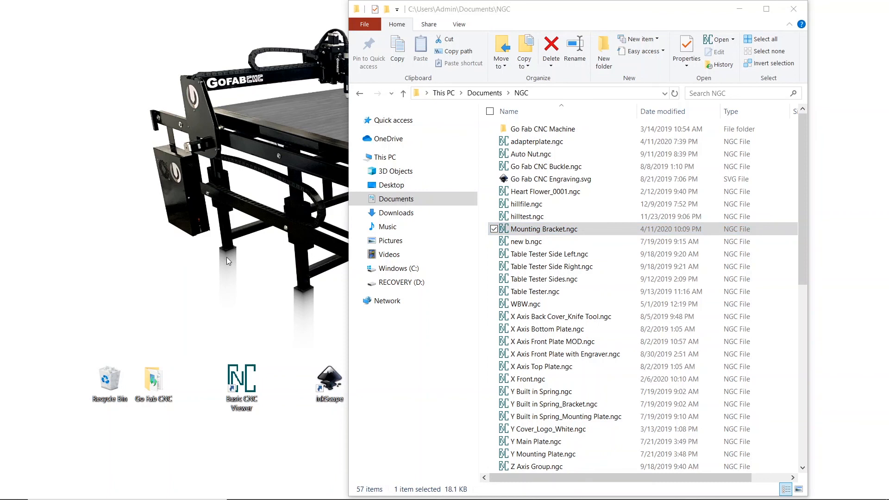
- Wait for the USB-connected Lenovo Tab M10 to appear under This PC
{"action": "mouse_move", "coordinate": [45, 498]}
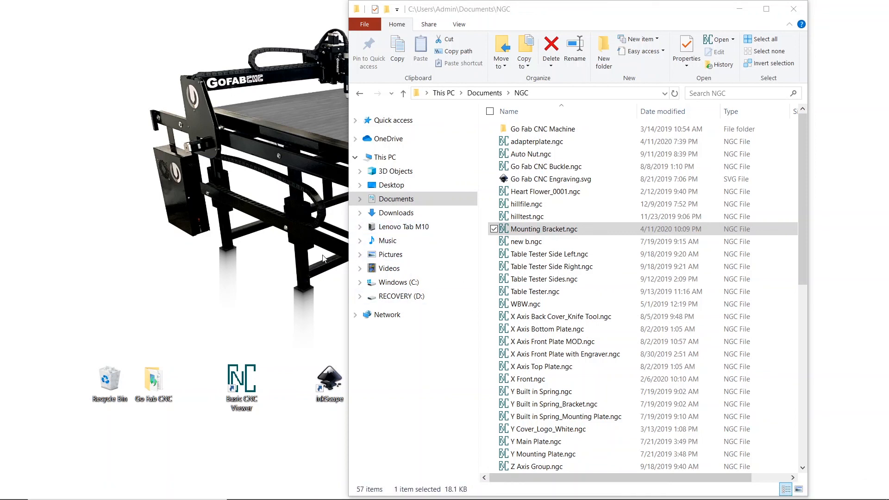
- Open the CNC folder in a second Explorer window and arrange it beside the NGC window
{"action": "mouse_move", "coordinate": [301, 499]}
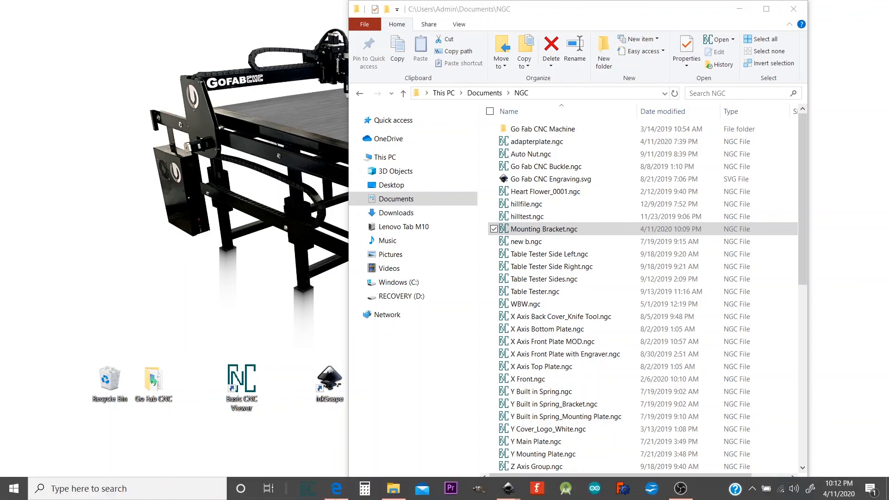
{"action": "right_click", "coordinate": [396, 488]}
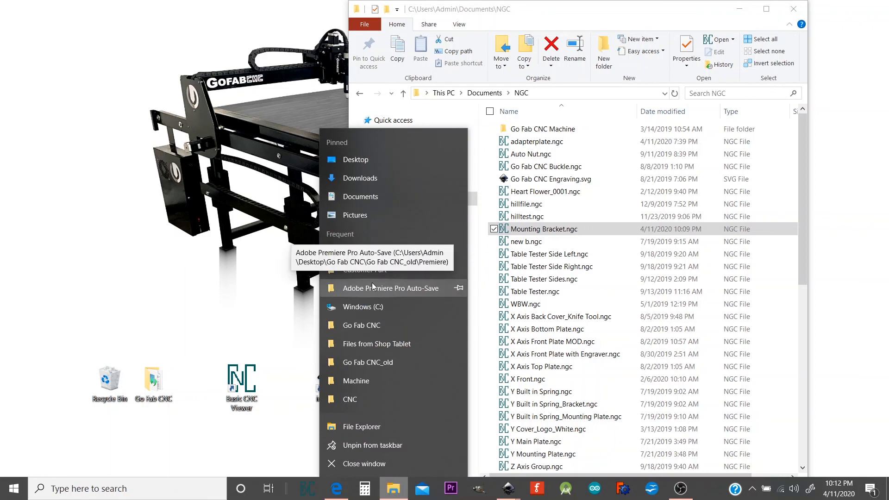
{"action": "left_click", "coordinate": [363, 399]}
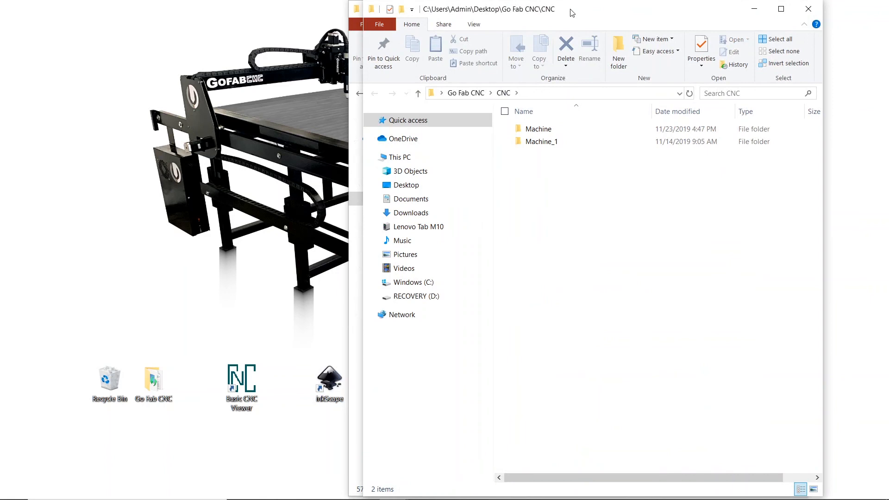
{"action": "left_click_drag", "start_coordinate": [573, 12], "coordinate": [304, 16]}
{"action": "left_click", "coordinate": [611, 12]}
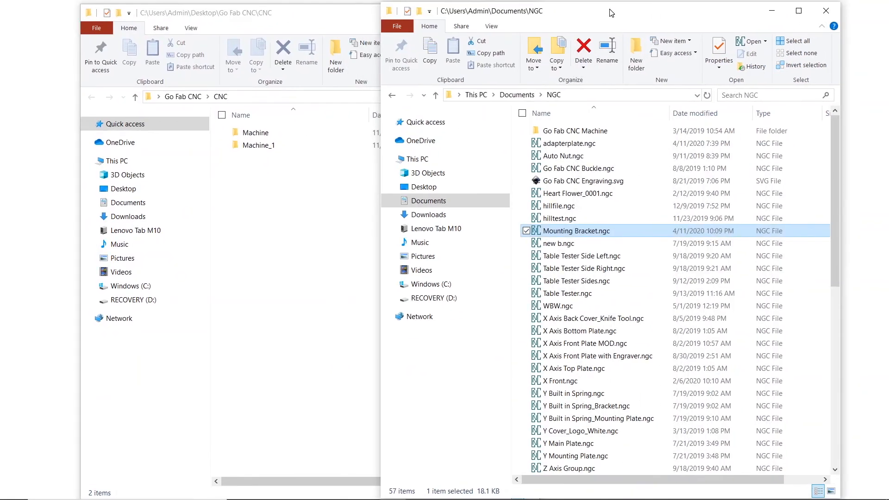
{"action": "left_click_drag", "start_coordinate": [612, 13], "coordinate": [633, 12]}
{"action": "left_click", "coordinate": [311, 14]}
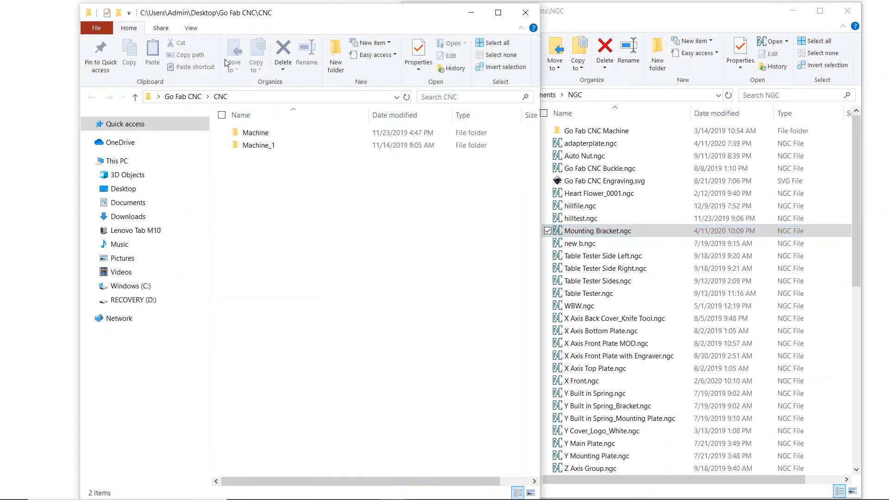
- Copy Mounting Bracket.ngc into the Lenovo Tab M10's Internal shared storage, then close that window
{"action": "left_click", "coordinate": [124, 233]}
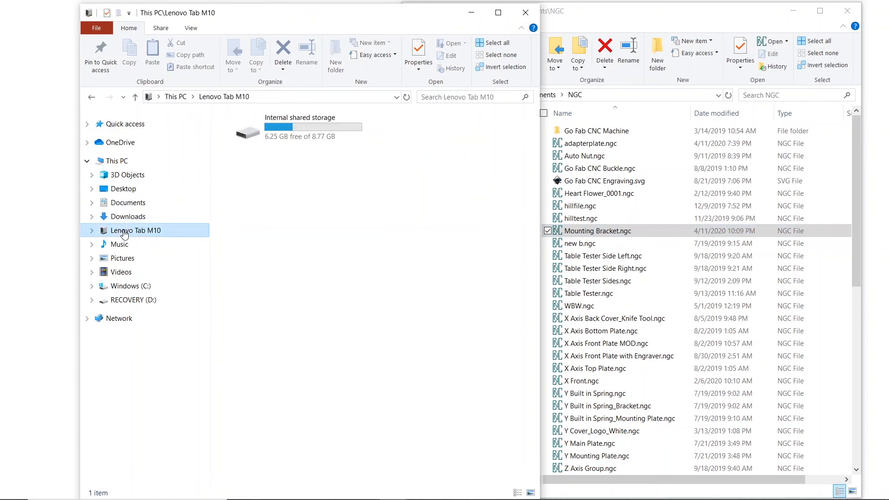
{"action": "double_click", "coordinate": [247, 132]}
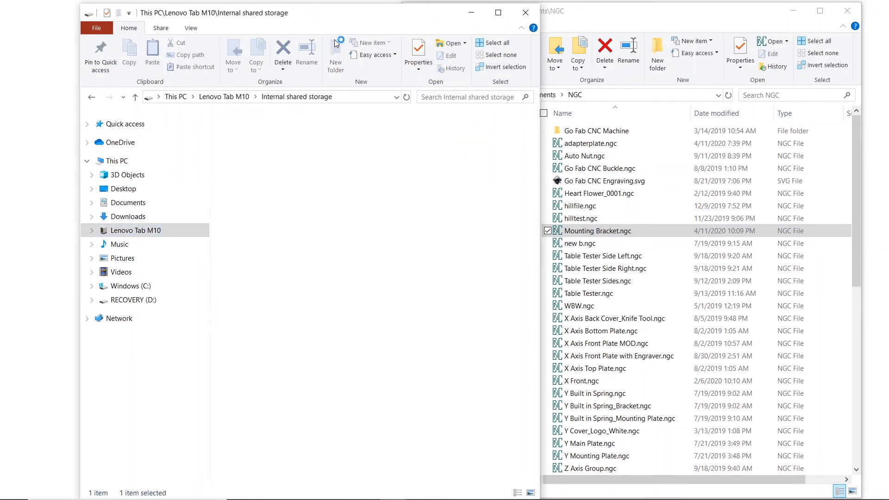
{"action": "left_click_drag", "start_coordinate": [333, 19], "coordinate": [163, 22]}
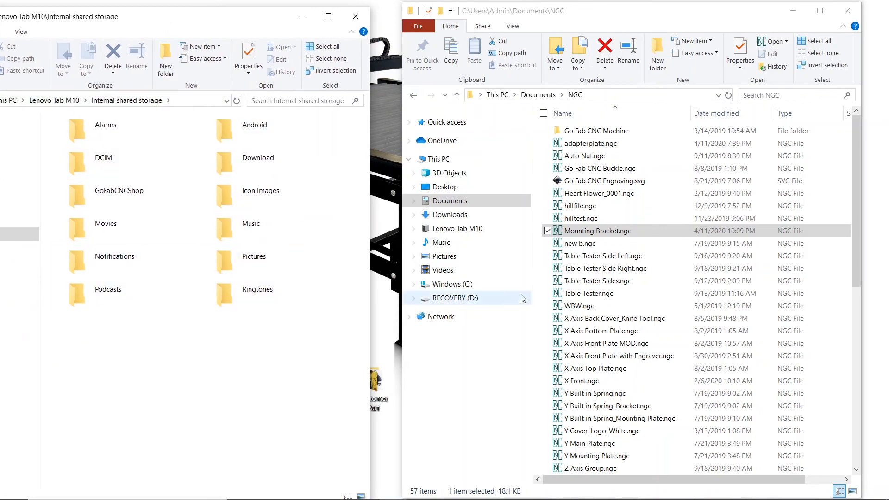
{"action": "left_click", "coordinate": [601, 233]}
{"action": "left_click_drag", "start_coordinate": [600, 233], "coordinate": [172, 416]}
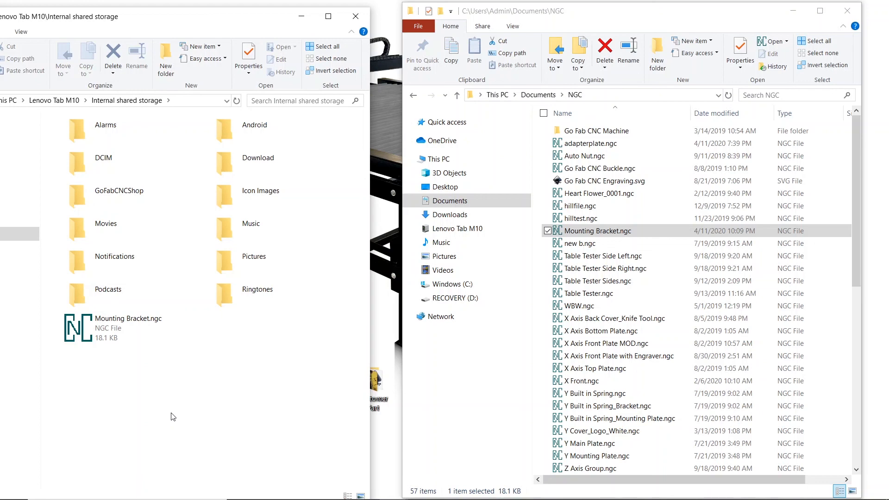
{"action": "left_click", "coordinate": [356, 16]}
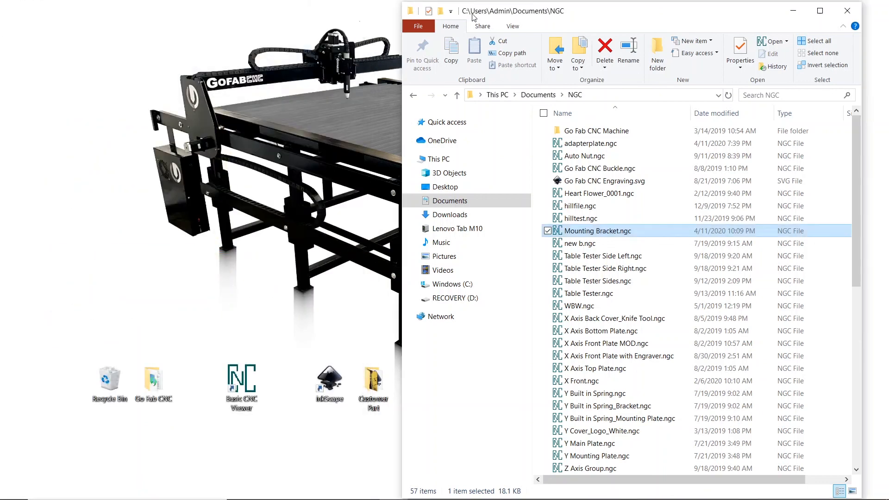
- Close the Documents\NGC Explorer window, leaving only the desktop
{"action": "left_click", "coordinate": [846, 10]}
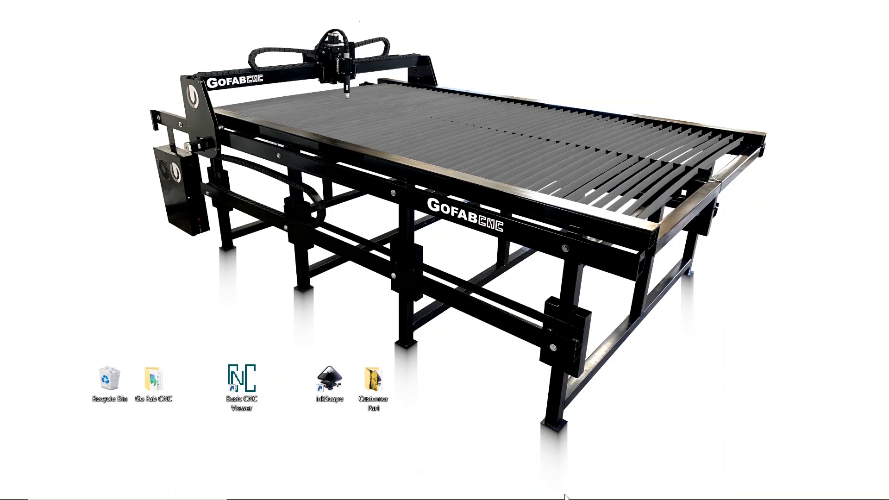
{"action": "mouse_move", "coordinate": [568, 499]}
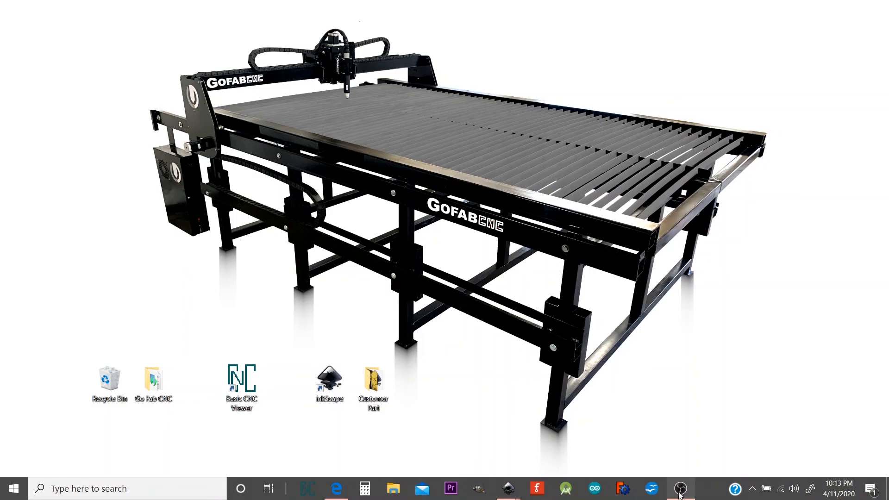